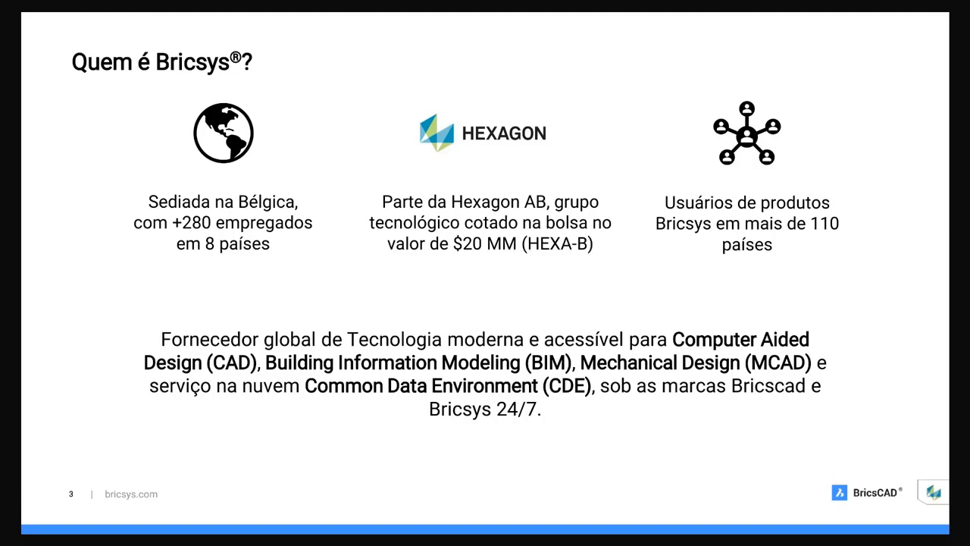
Advance to slide 4, the História Bricsys timeline from 2002 to 2018
key("Right")
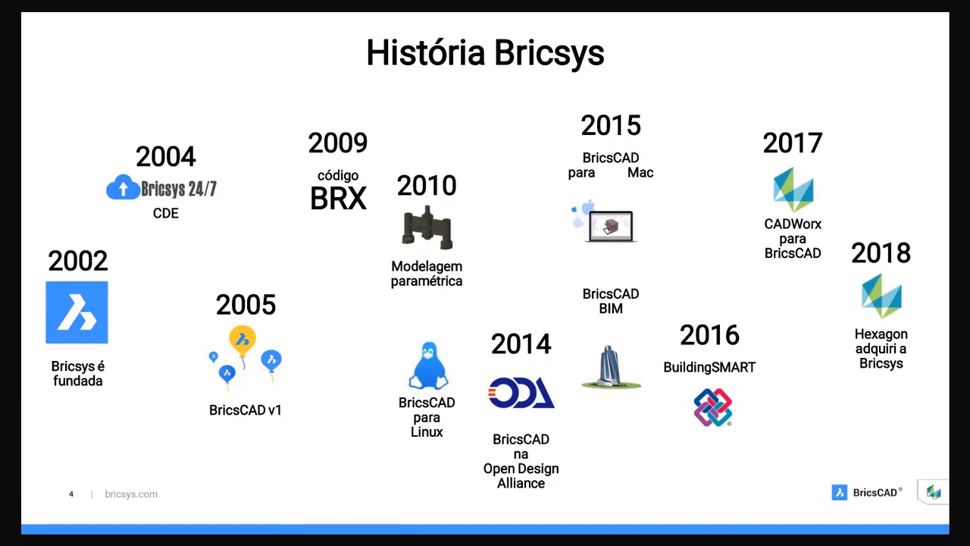
Advance to the quote slide calling BricsCAD an affordable 2D, 3D, BIM & MCAD family
key("Right")
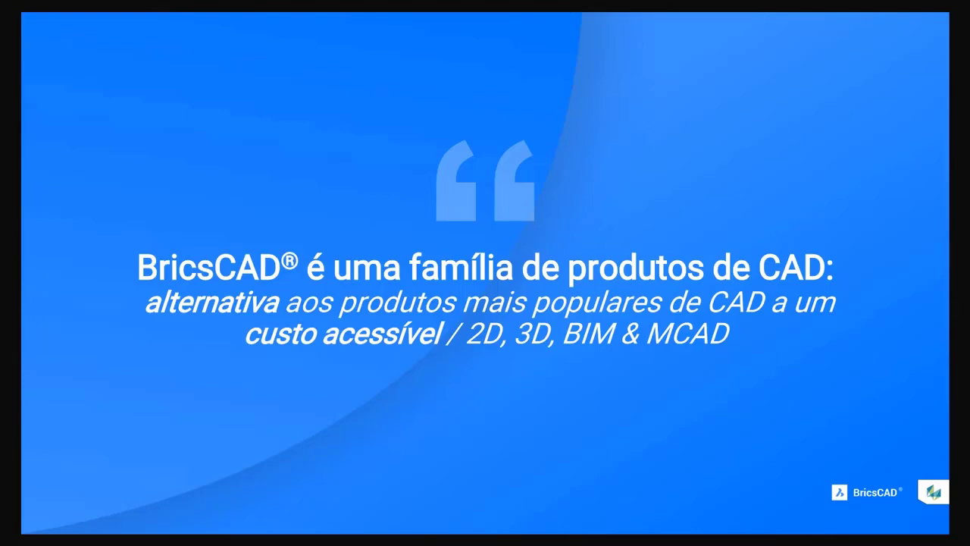
Advance from the quote slide to the BricsCAD family slide
key("Right")
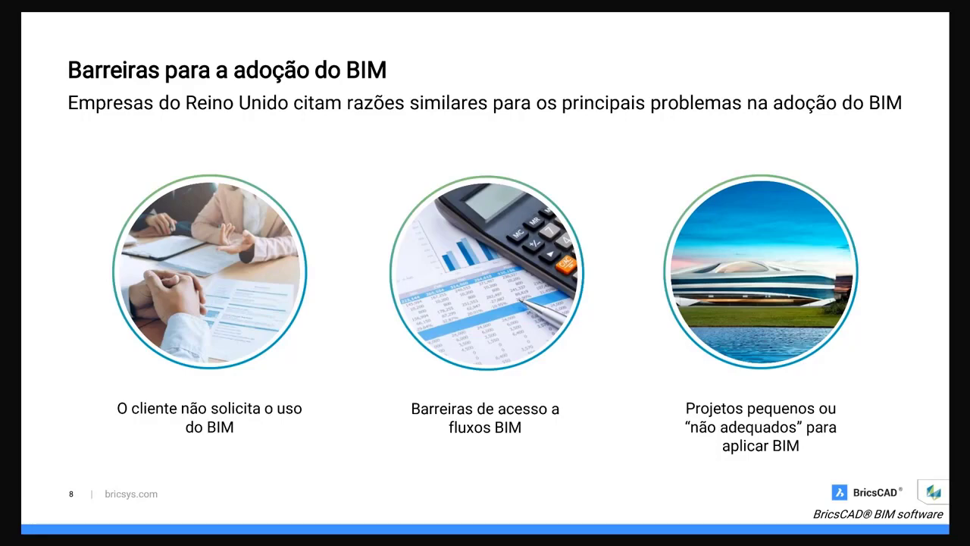
Advance to slide 9, the four-step workflow for migrating from 2D to 3D BIM
key("Right")
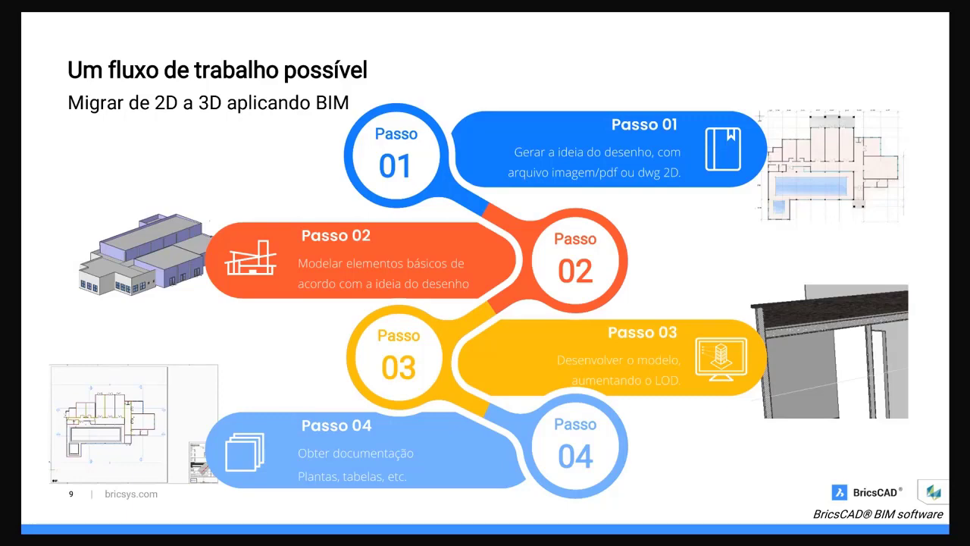
Advance to slide 10, showing 2D CAD plans and images/PDFs leading into 3D modelling
key("Right")
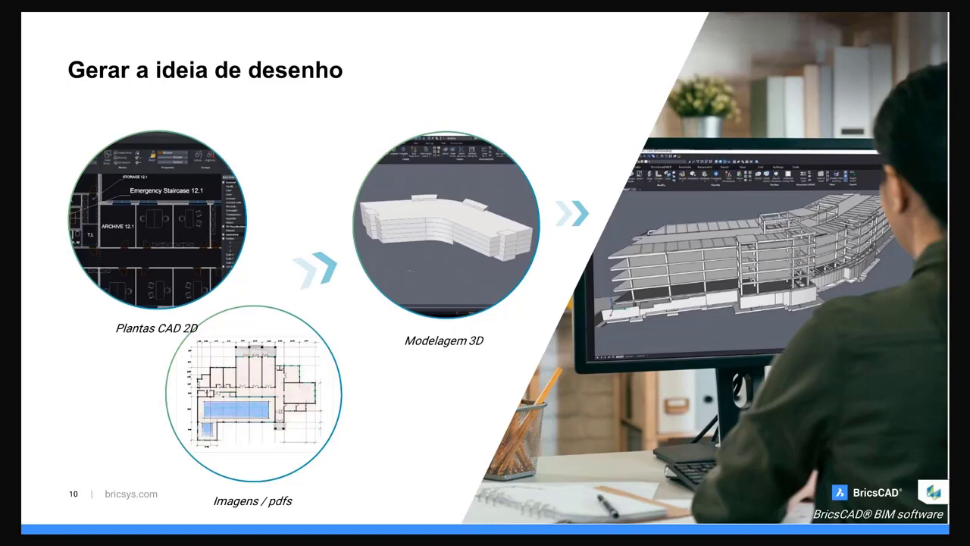
Advance past the basic elements modelling slide to the slide on increasing the LOD
key("Right")
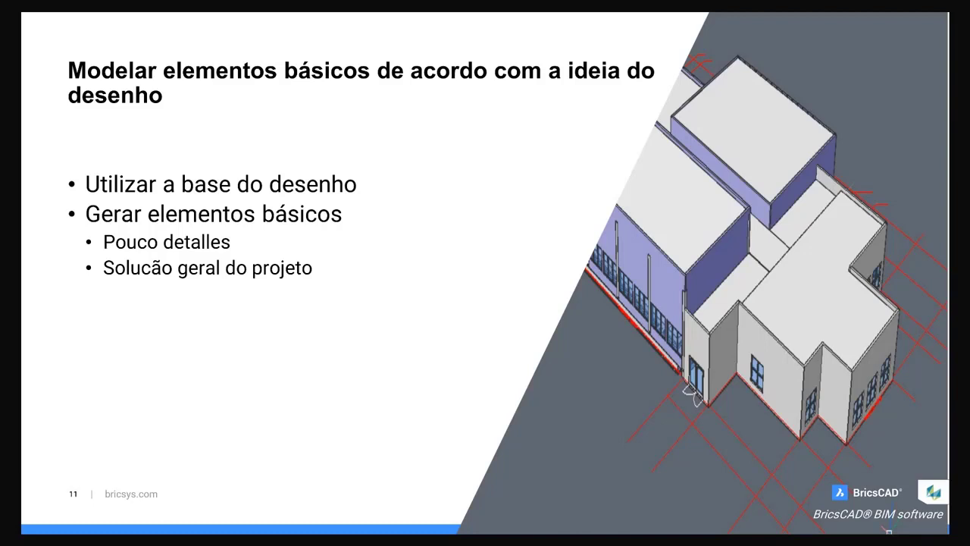
key("Right")
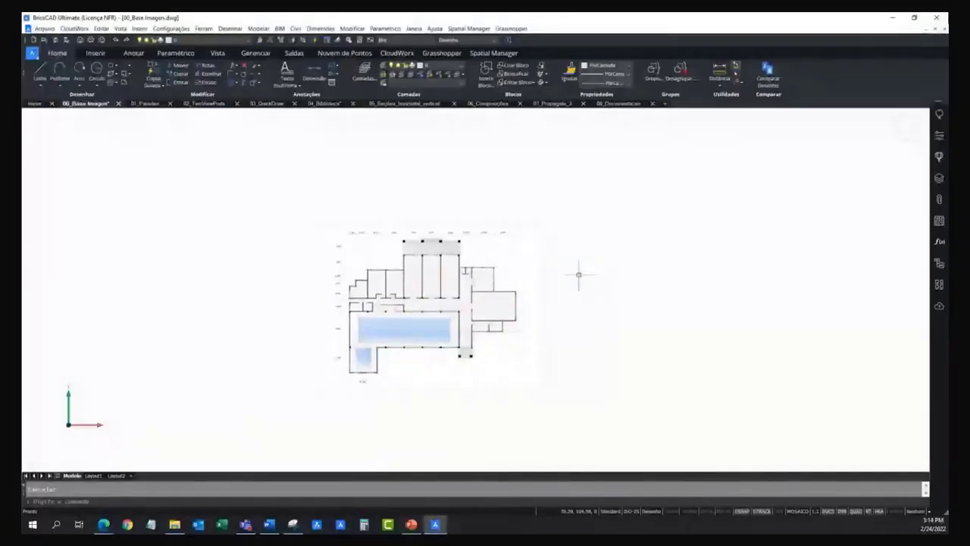
Zoom in on the raster floor-plan image in 00_Base Imagem.dwg
middle_click_drag(579, 275, 580, 263)
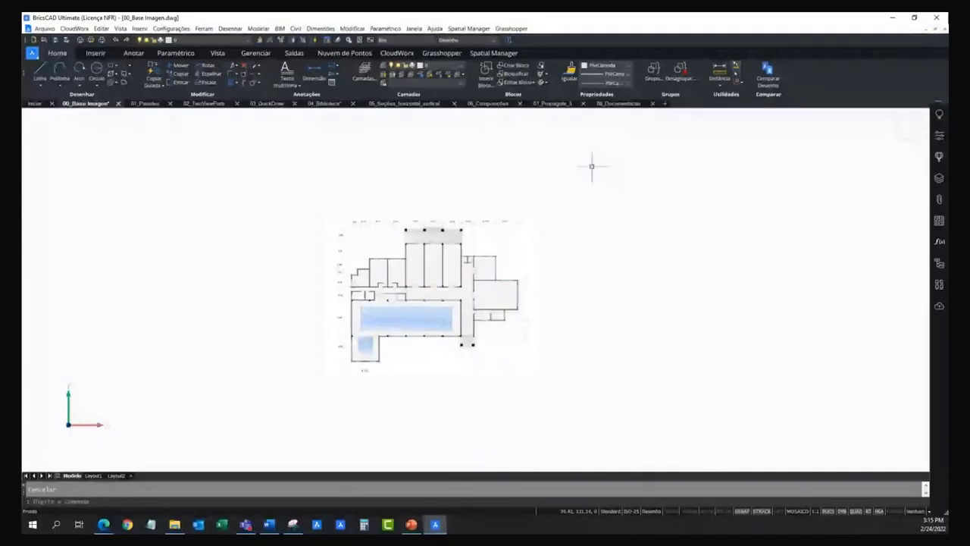
scroll(571, 175, "up", 1)
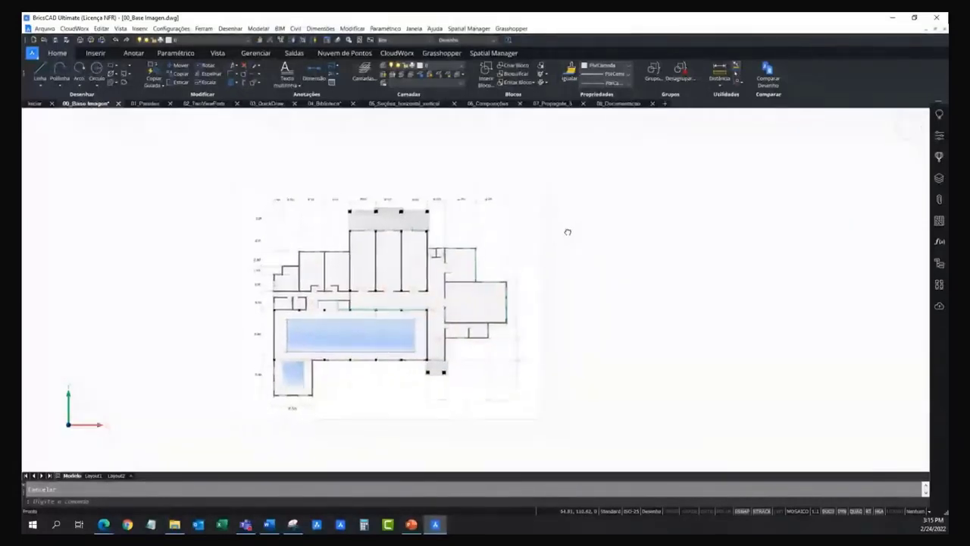
scroll(568, 232, "up", 2)
scroll(559, 232, "up", 2)
scroll(534, 220, "up", 2)
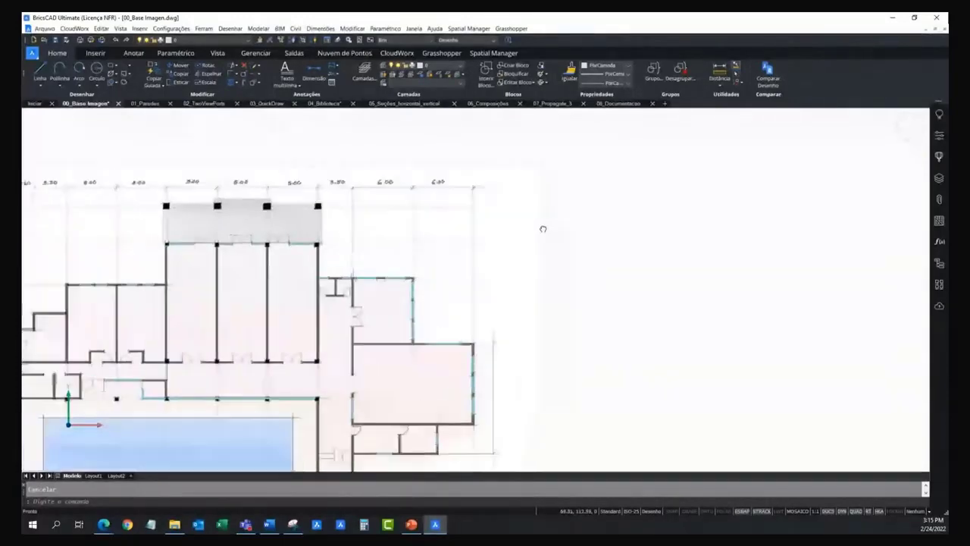
Select the floor-plan image with a crossing window and delete it
left_click(584, 235)
left_click(503, 159)
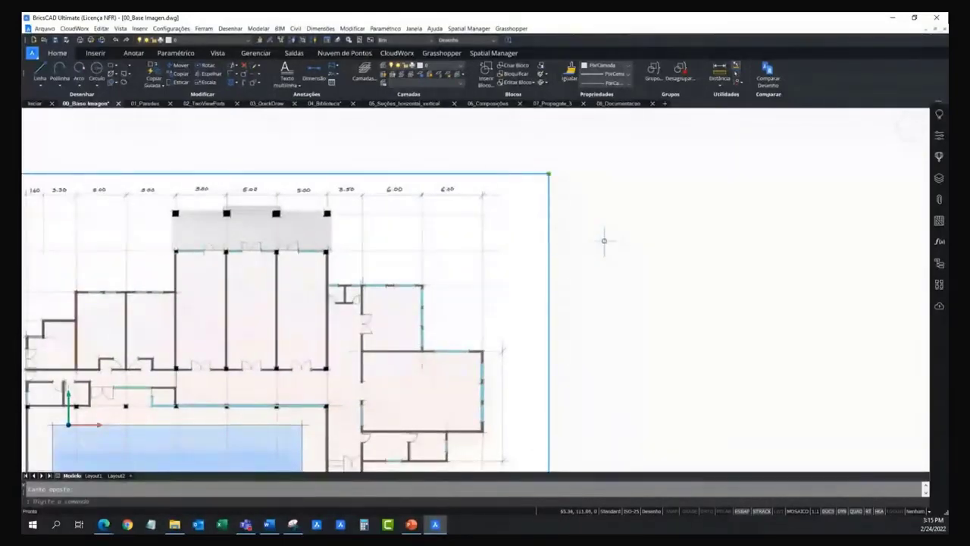
scroll(599, 235, "down", 2)
scroll(595, 232, "down", 2)
key("Escape")
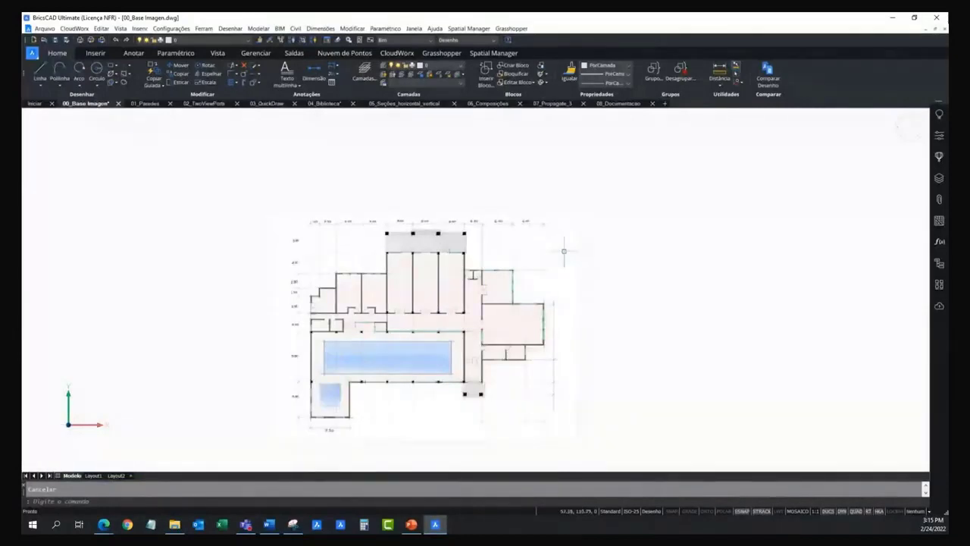
left_click(600, 255)
left_click(540, 192)
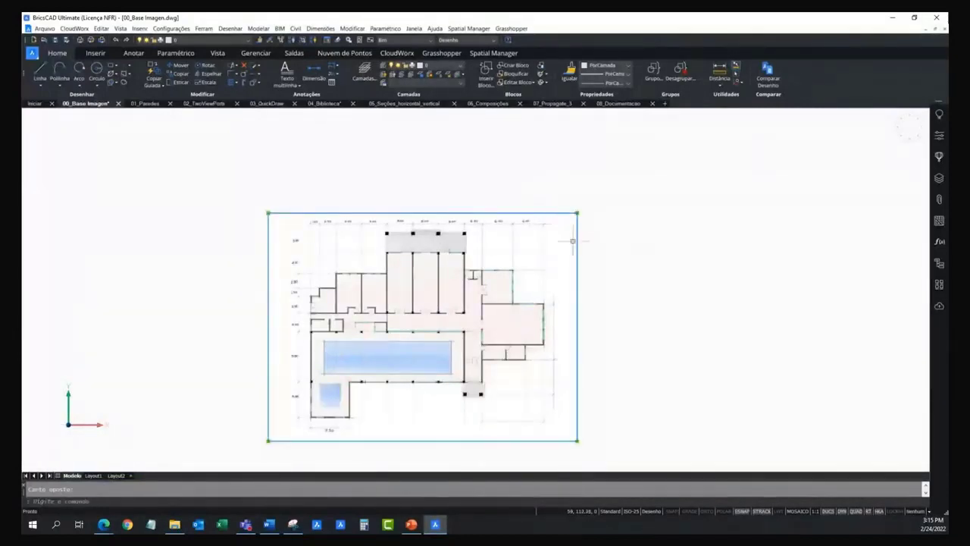
key("Delete")
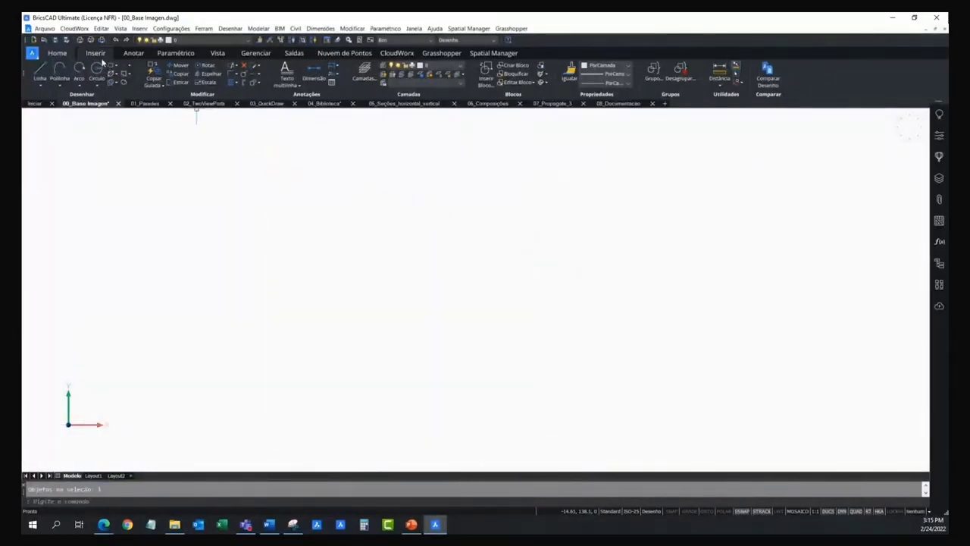
Attach 01_Planta_Baixa.jpg with default placement (372839, 7345780, scale 545.2) and zoom to extents
left_click(100, 57)
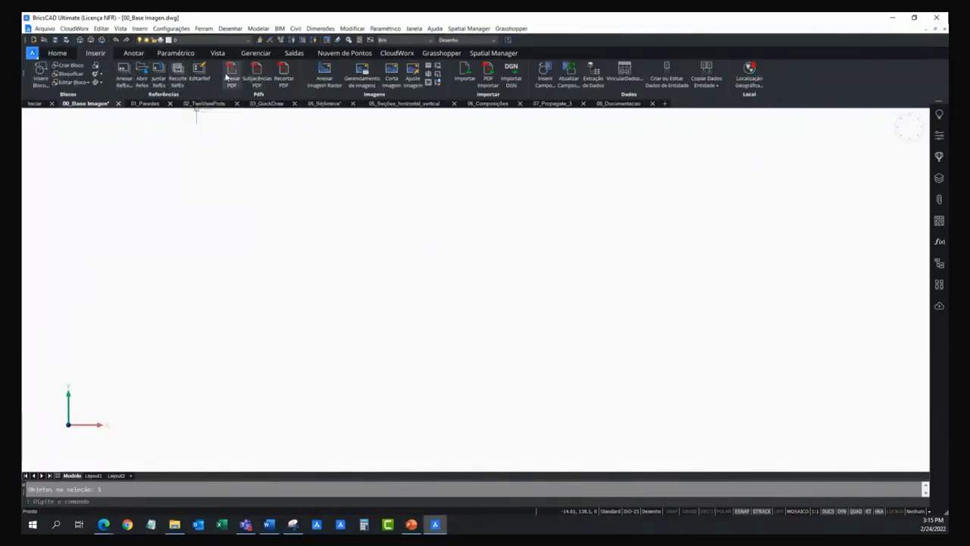
left_click(326, 76)
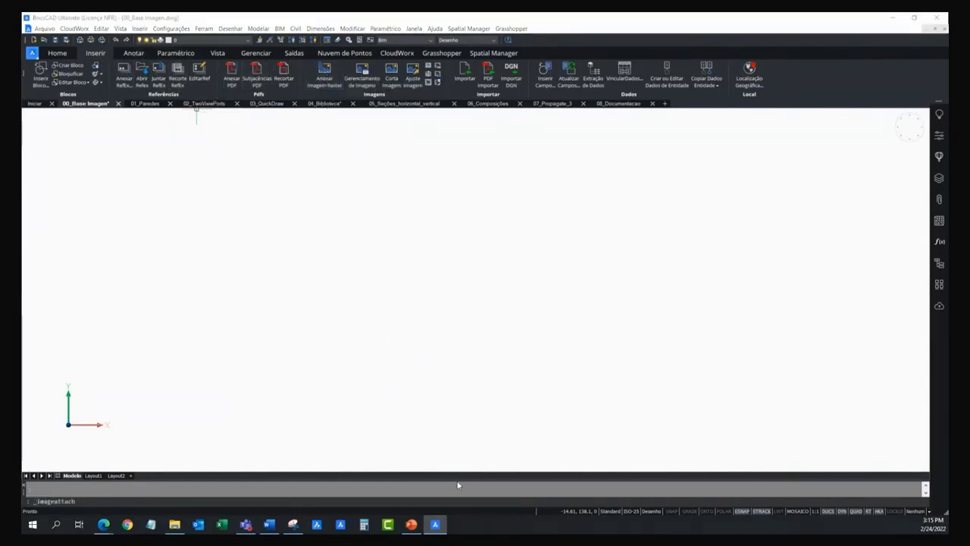
left_click_drag(477, 240, 534, 83)
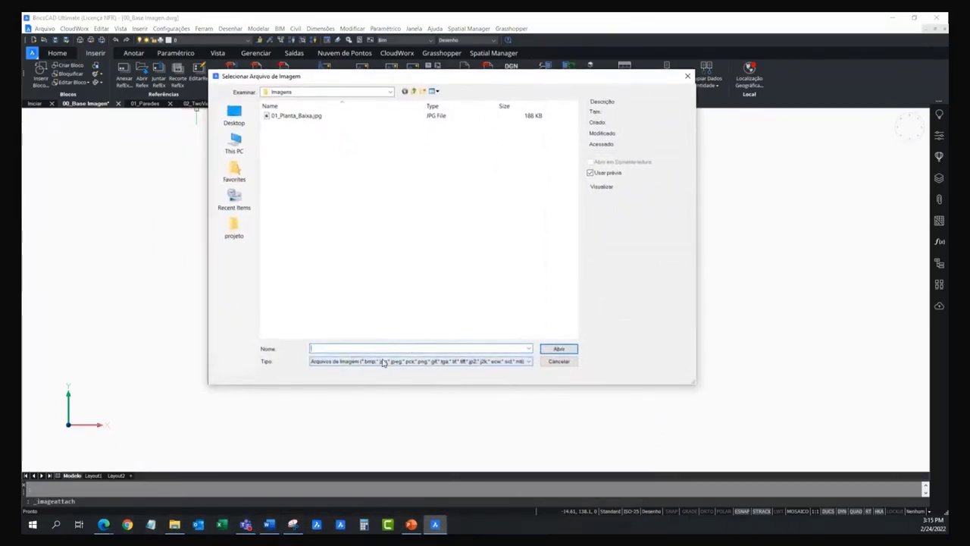
left_click(301, 117)
left_click(551, 351)
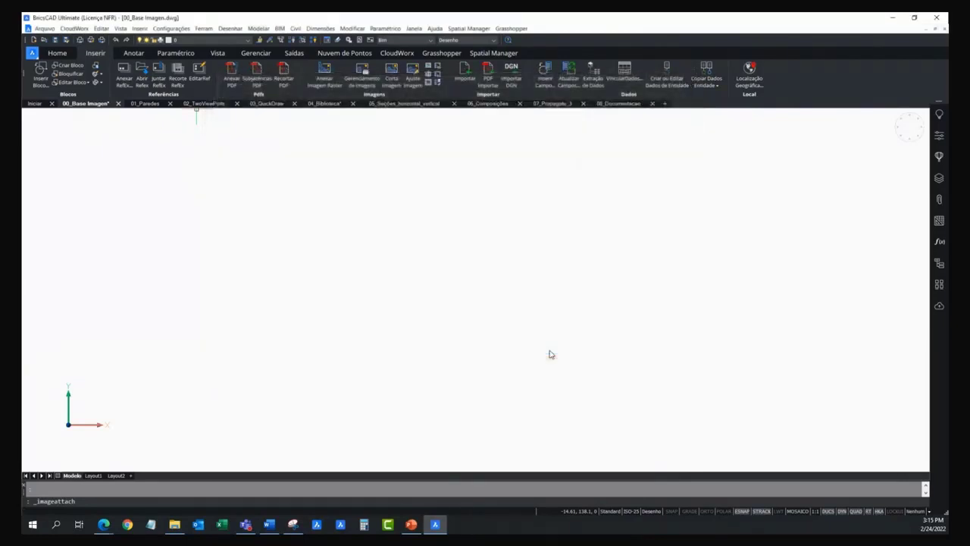
left_click_drag(485, 190, 470, 169)
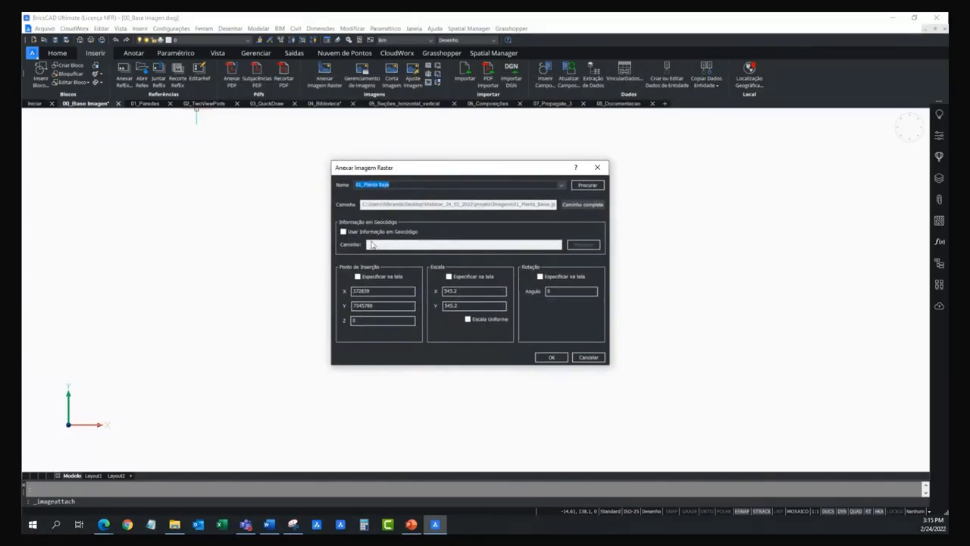
left_click(544, 361)
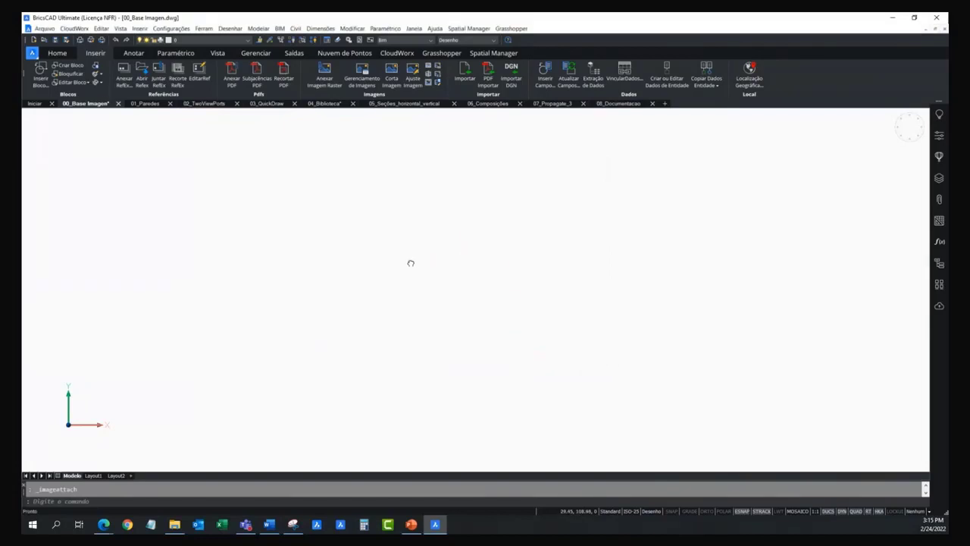
middle_click(420, 261)
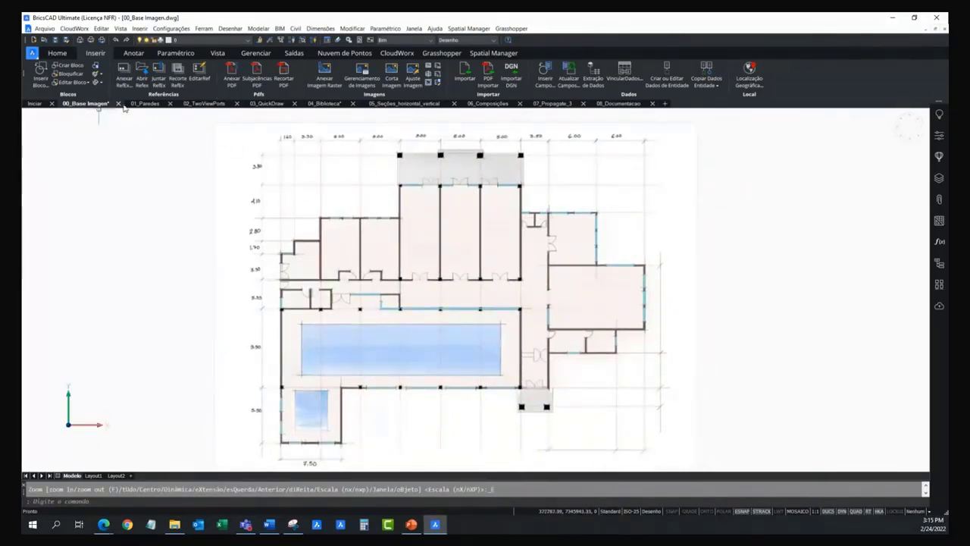
Switch to 01_Paredes.dwg and look over the Cuarto de Maquinas walls and red grid lines
left_click(61, 53)
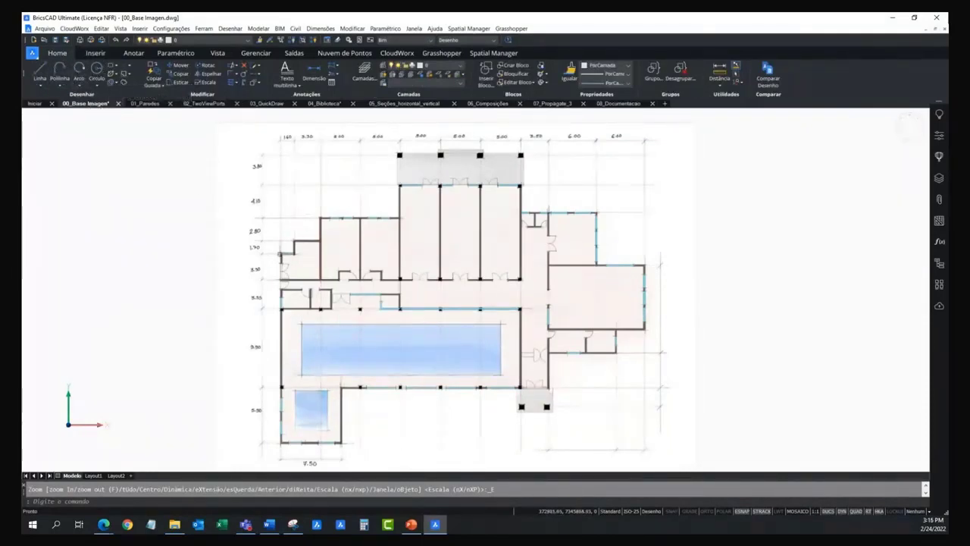
left_click(145, 104)
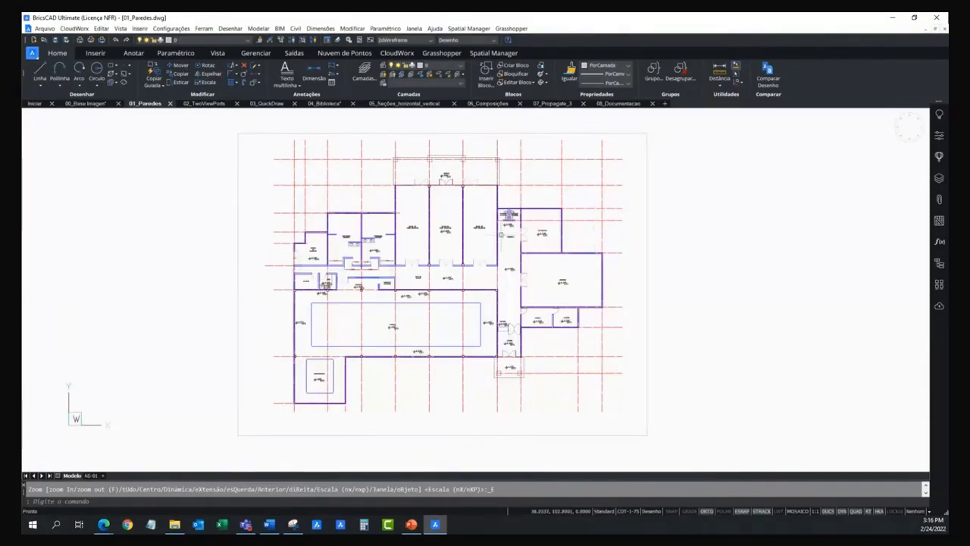
scroll(384, 240, "up", 3)
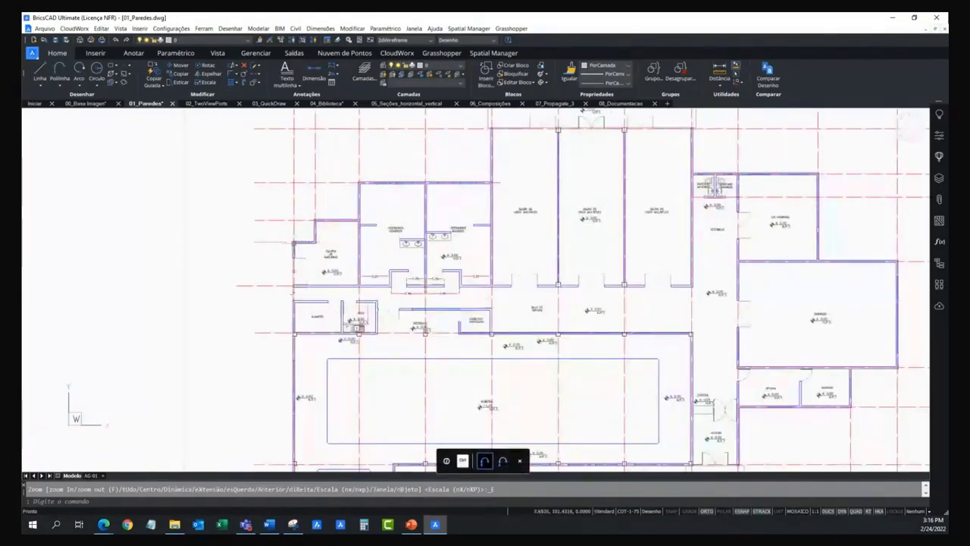
scroll(383, 240, "up", 3)
scroll(296, 244, "up", 2)
scroll(296, 244, "up", 3)
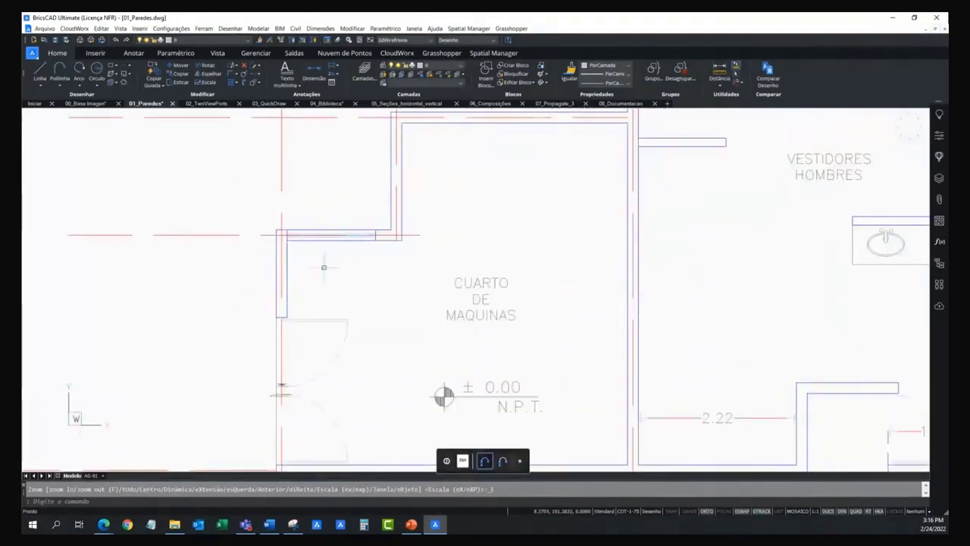
middle_click_drag(445, 396, 373, 327)
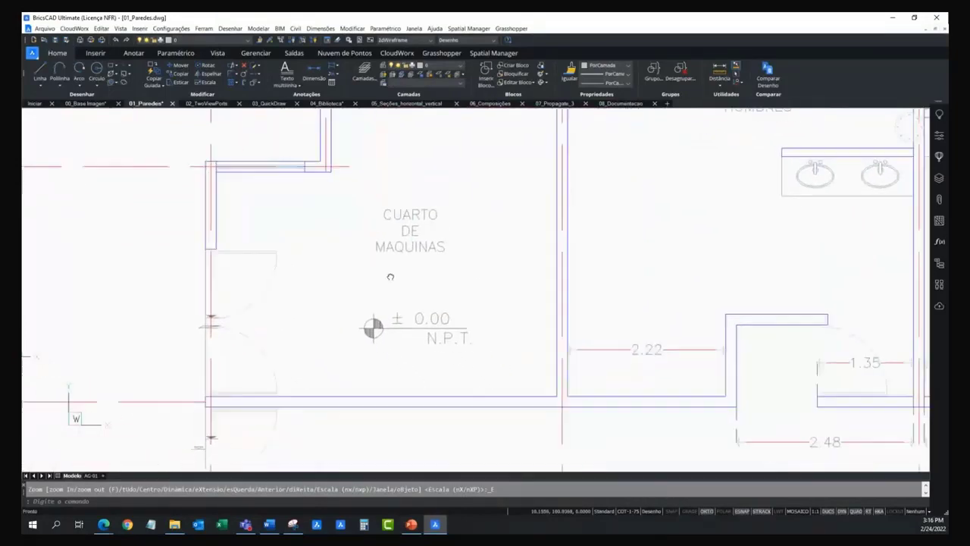
mouse_move(494, 259)
middle_mouse_down()
mouse_move(444, 253)
mouse_move(435, 229)
middle_mouse_up()
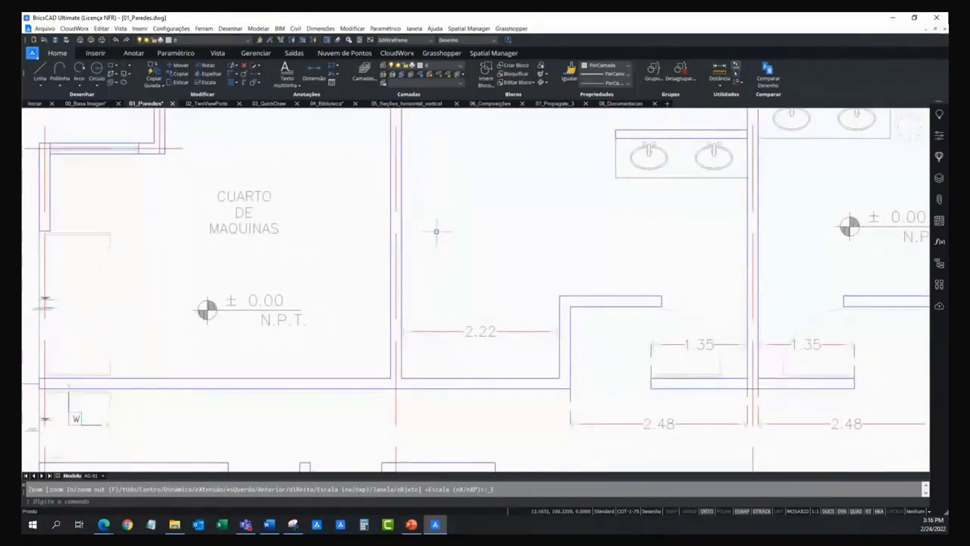
scroll(504, 229, "down", 2)
mouse_move(503, 230)
middle_mouse_down()
mouse_move(406, 278)
mouse_move(338, 286)
middle_mouse_up()
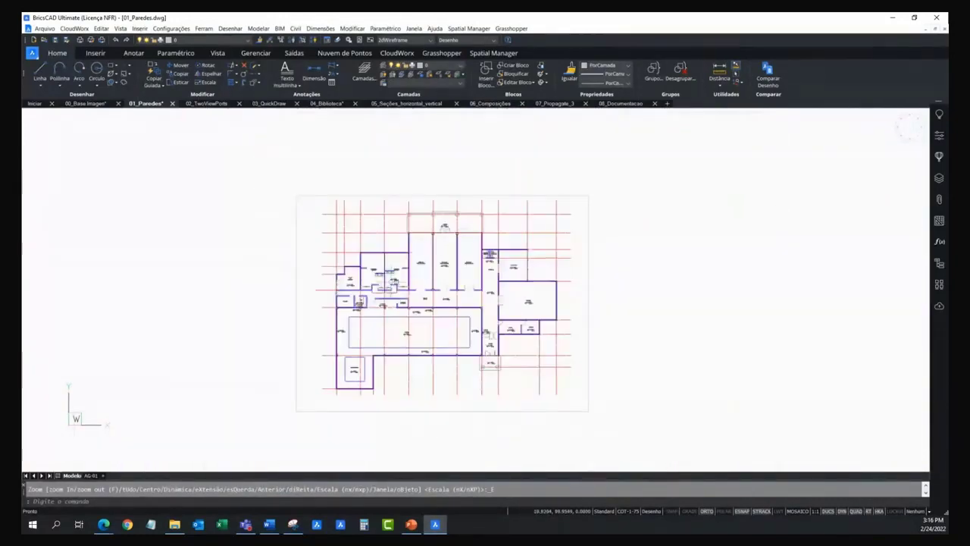
scroll(592, 283, "up", 1)
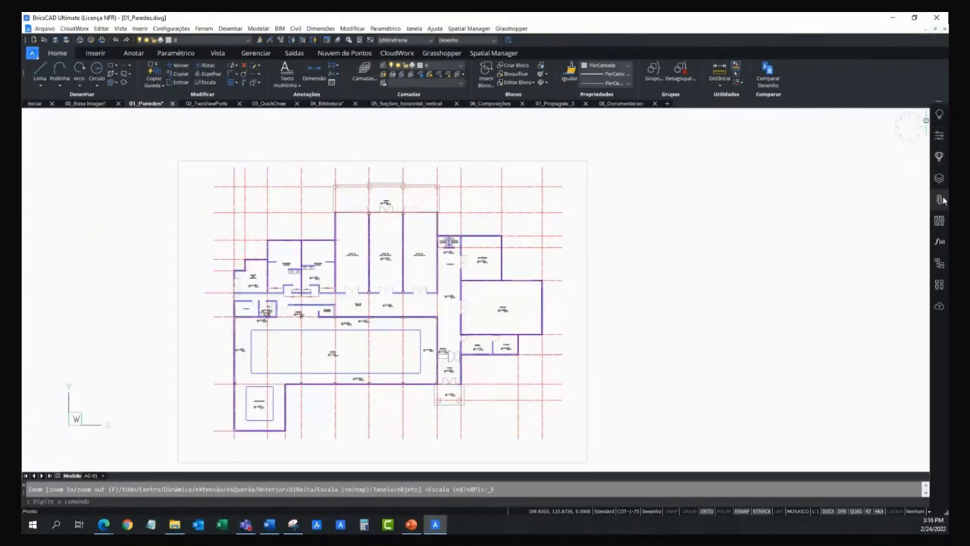
Inspect a CUARTO DE MAQUINAS wall polyline's properties, then show the layers list (AE-Muro-Arq, E-Eixos)
left_click(940, 137)
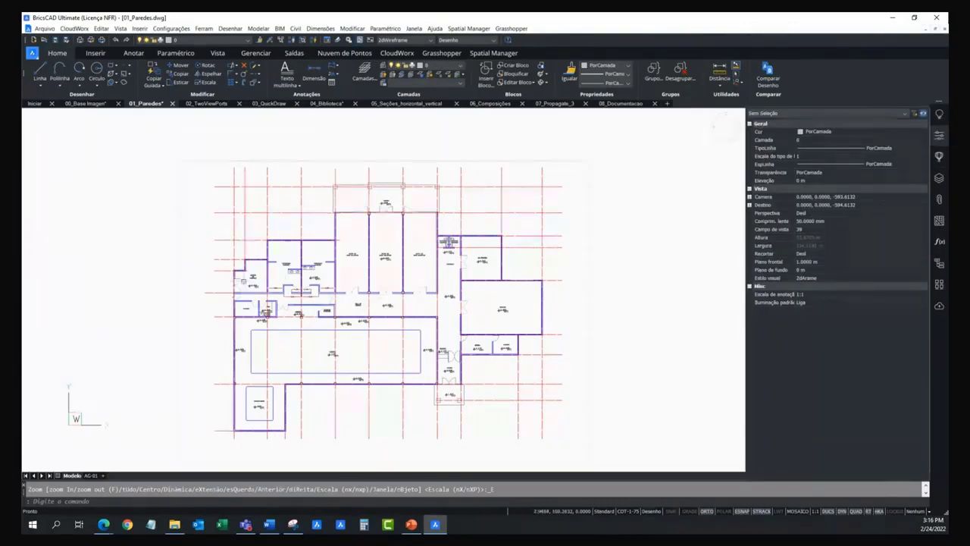
scroll(426, 405, "up", 2)
scroll(425, 405, "up", 2)
scroll(425, 405, "up", 2)
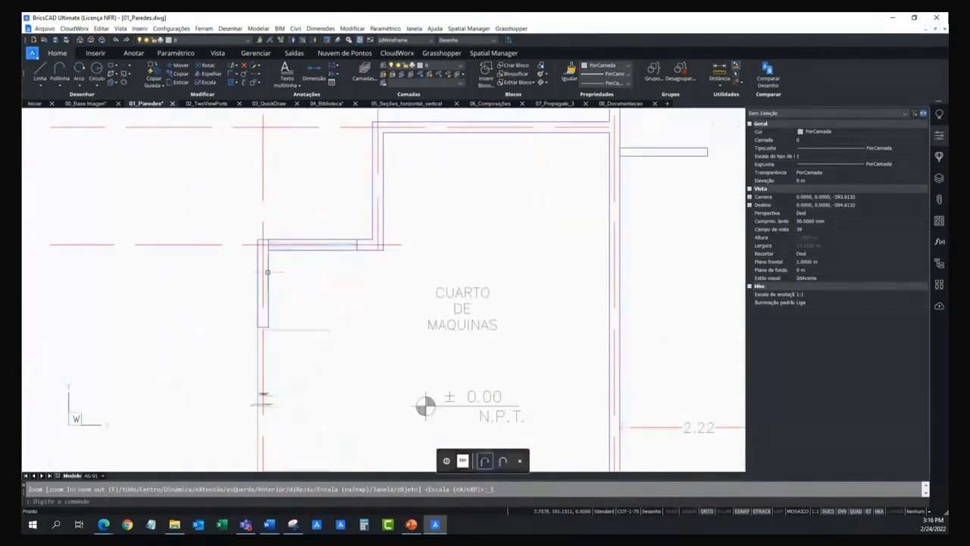
left_click(268, 271)
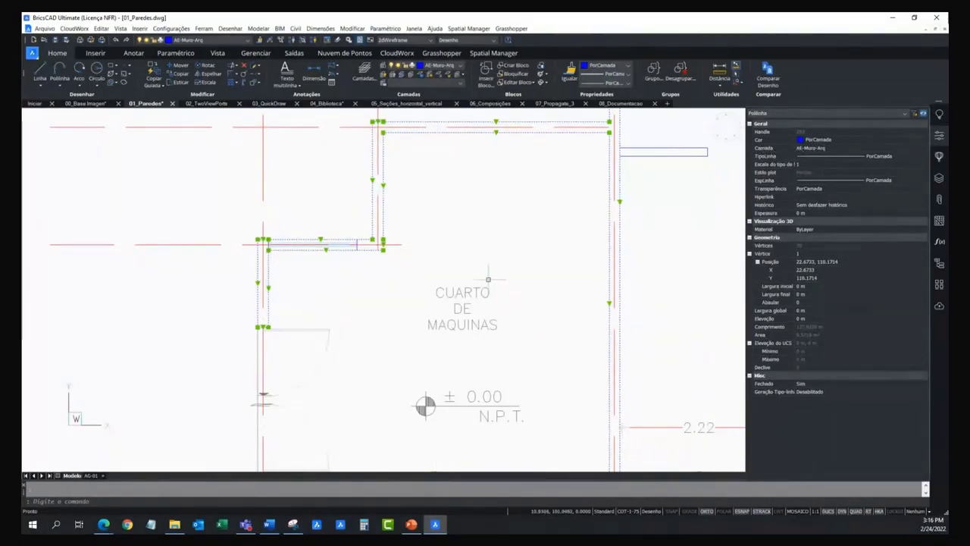
middle_click_drag(487, 277, 481, 284)
key("Escape")
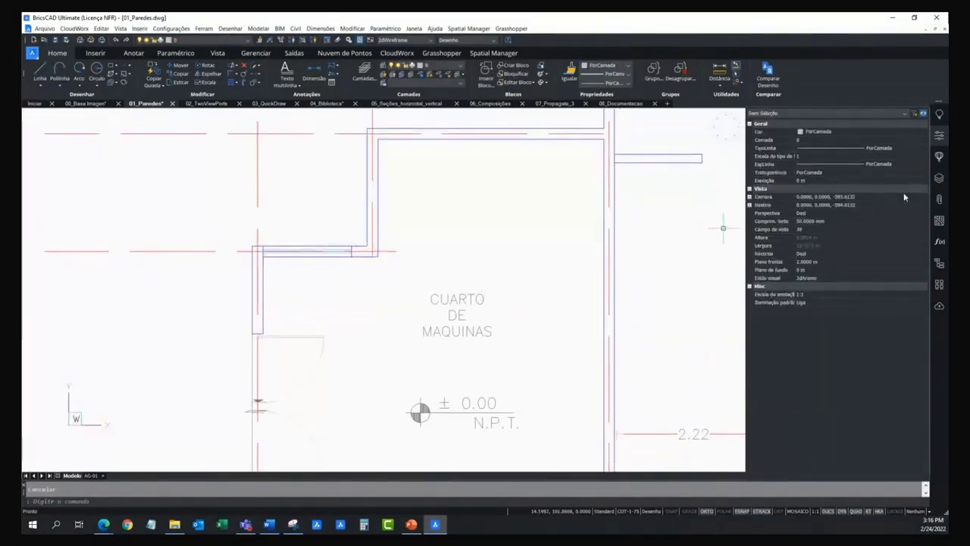
left_click(940, 179)
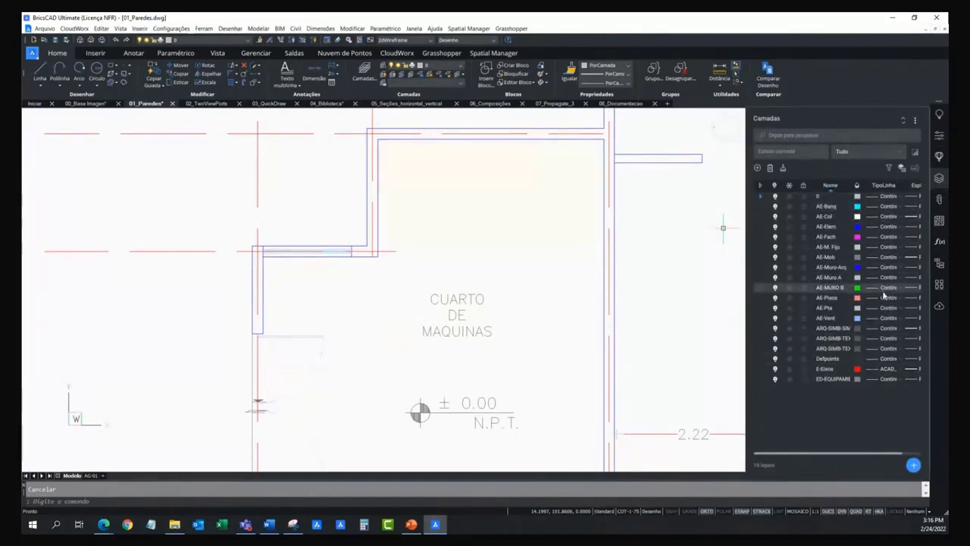
Zoom to the full plan, toggle the 01_Planta Baja image twice, then show the 01_Paredes.dwg structure tree
left_click(939, 198)
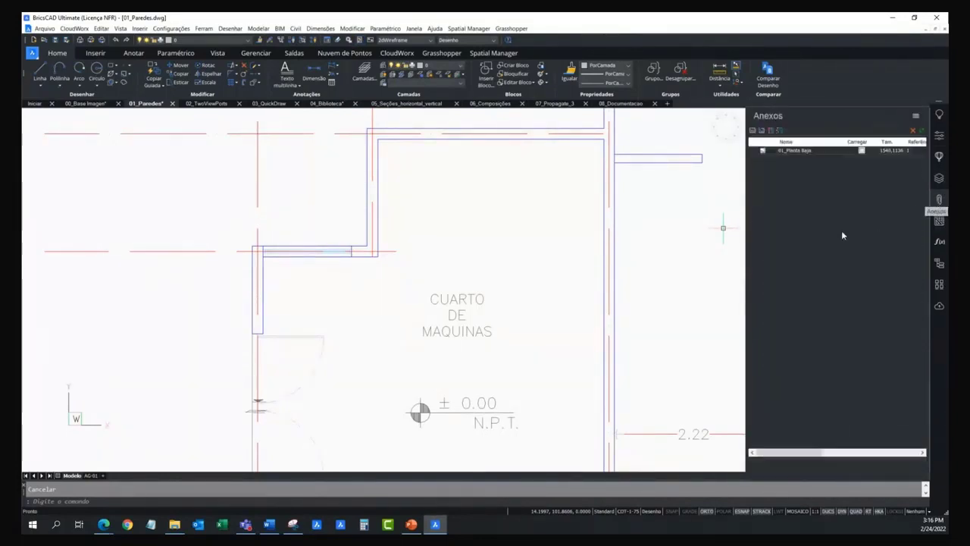
middle_click(534, 247)
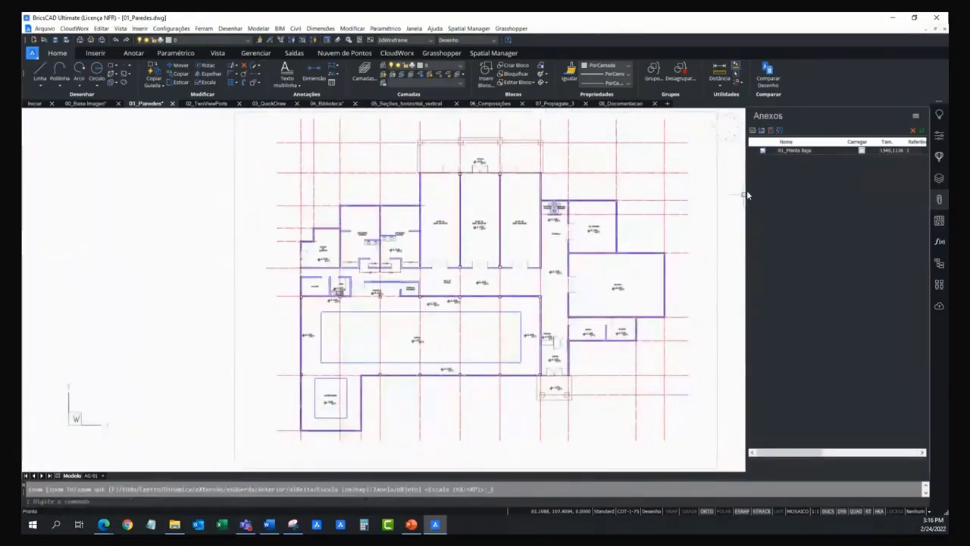
left_click(861, 150)
left_click(860, 151)
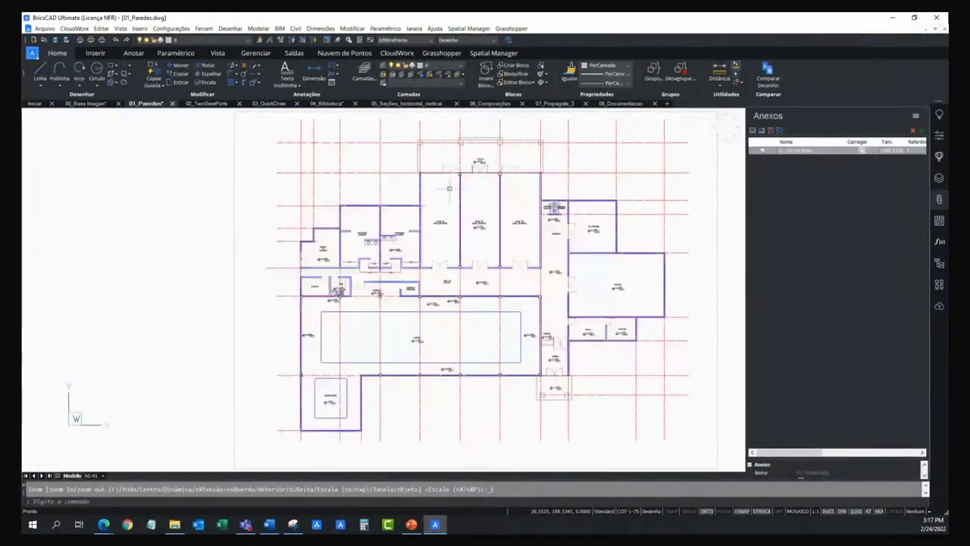
left_click(861, 150)
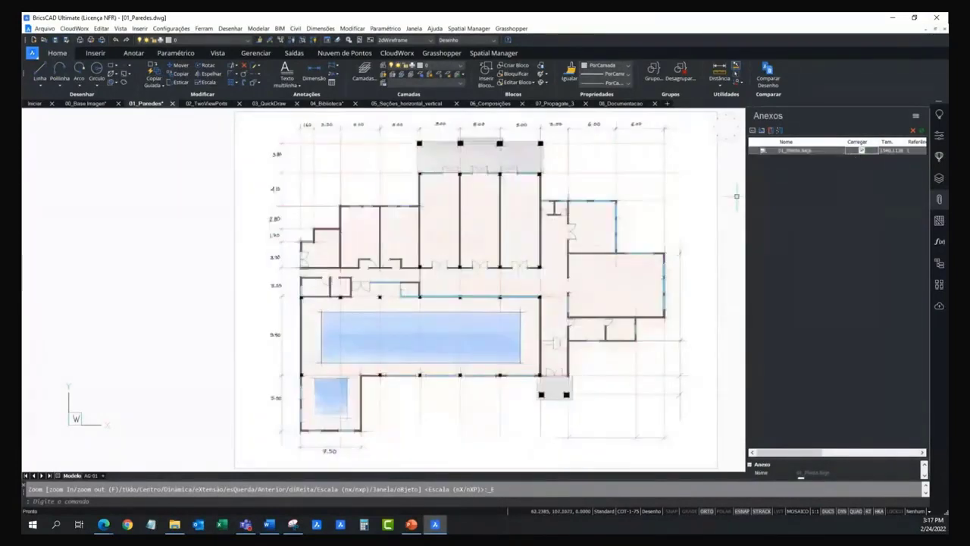
left_click(862, 151)
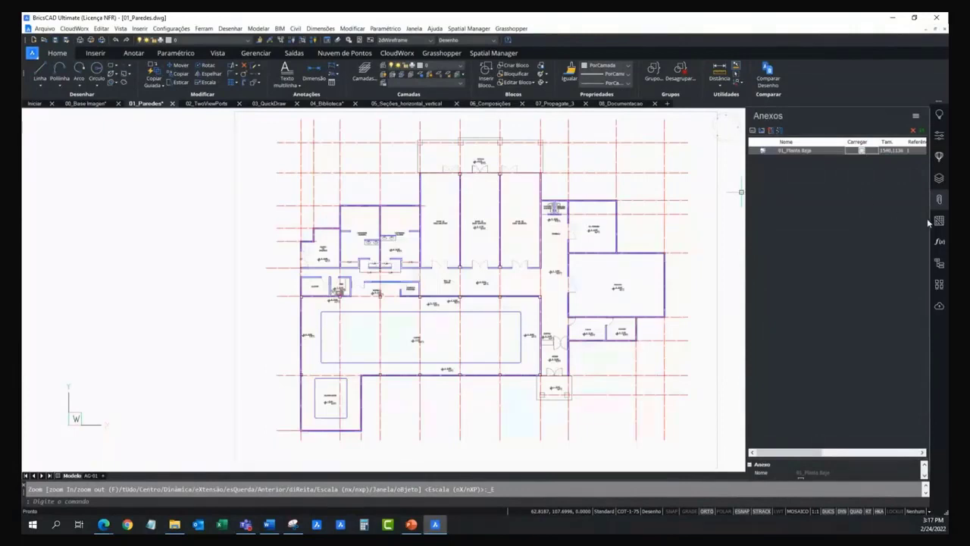
left_click(938, 263)
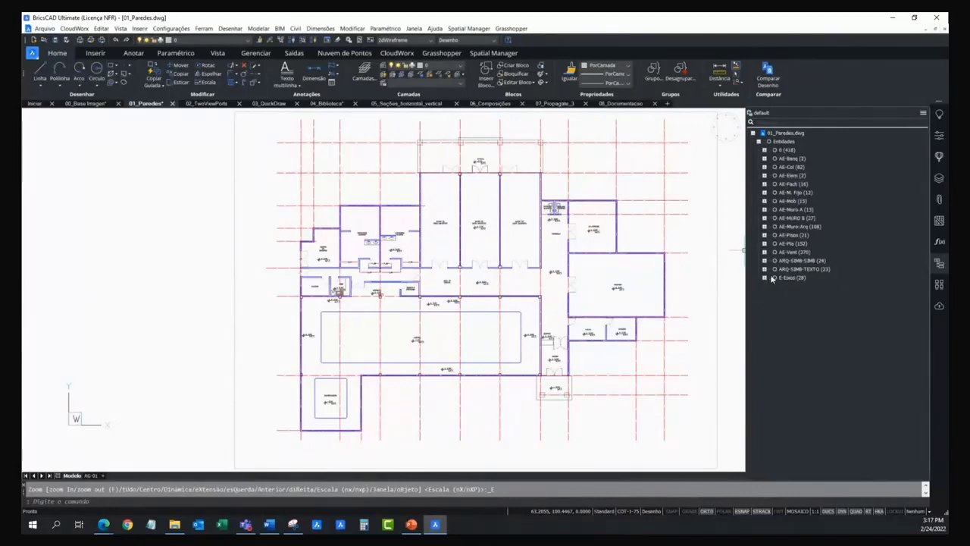
Select the E-Eixos axis lines from the tree and review its layer grouping settings
left_click(798, 276)
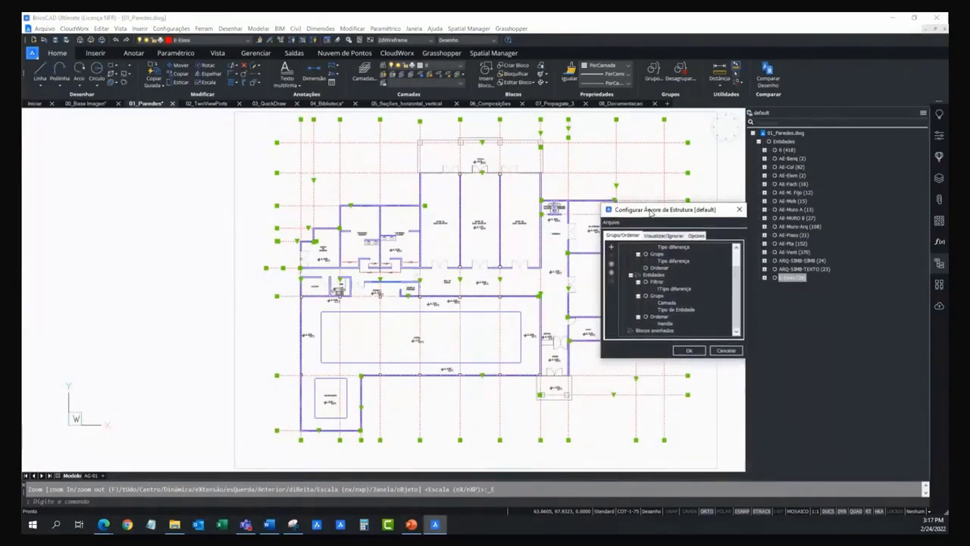
left_click(668, 301)
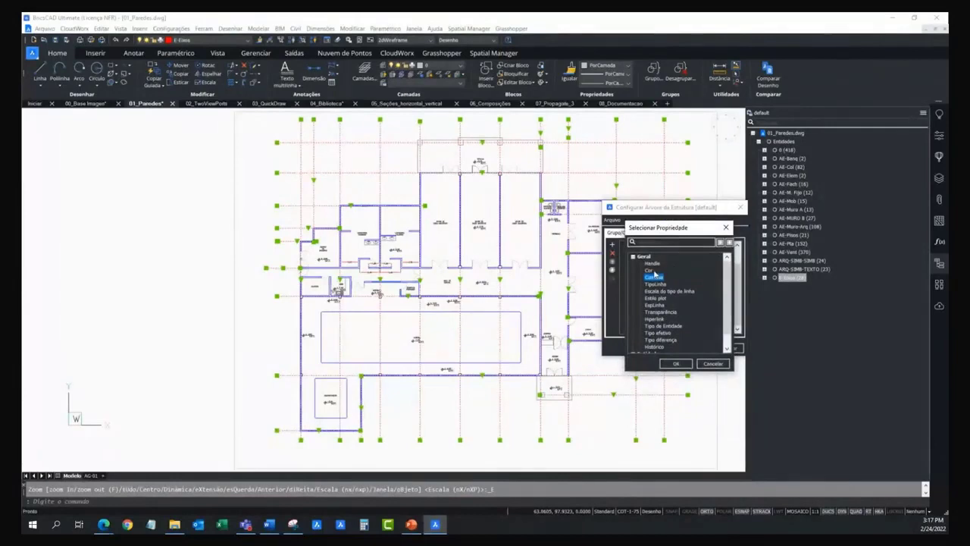
scroll(683, 311, "down", 5)
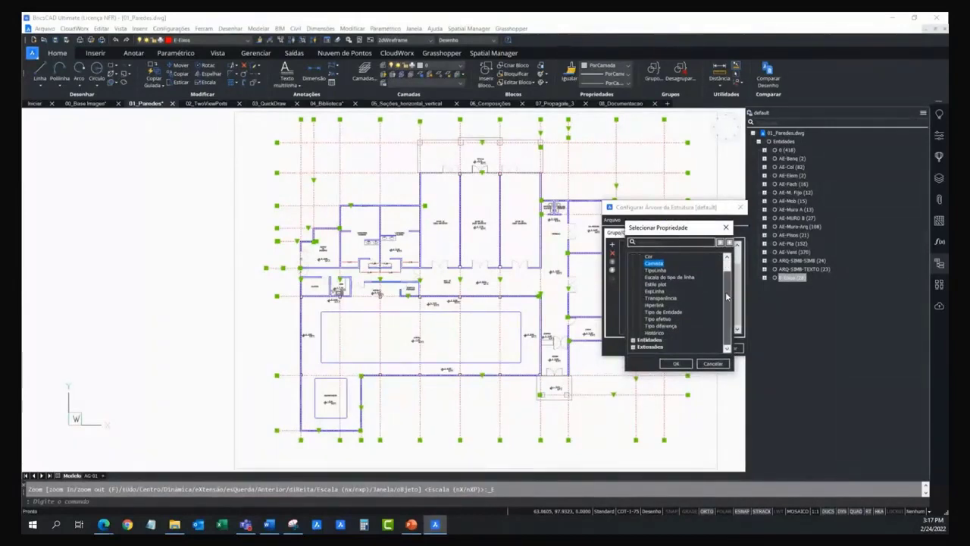
scroll(637, 341, "down", 3)
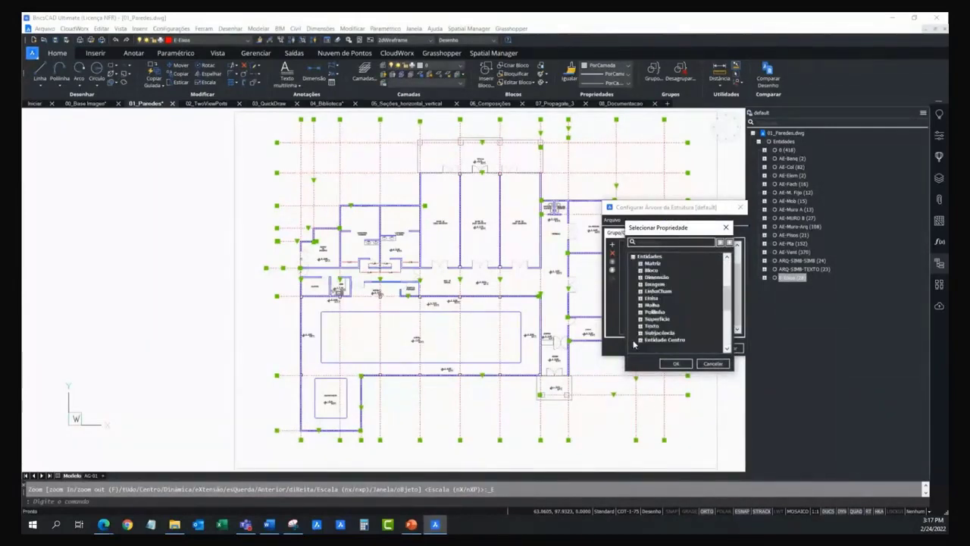
left_click(725, 227)
left_click(741, 207)
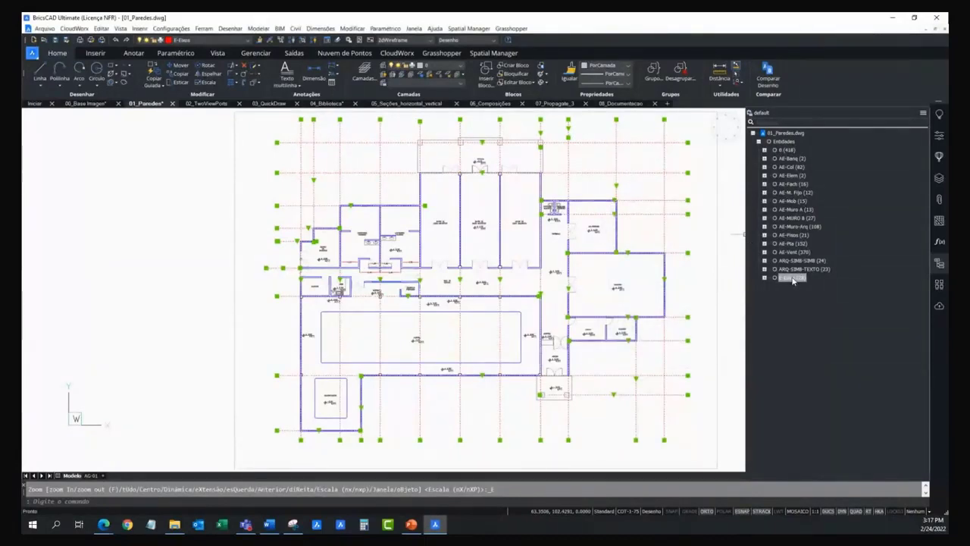
Isolate the E-Eixos axis grid lines, then show all drawing entities again
right_click(794, 280)
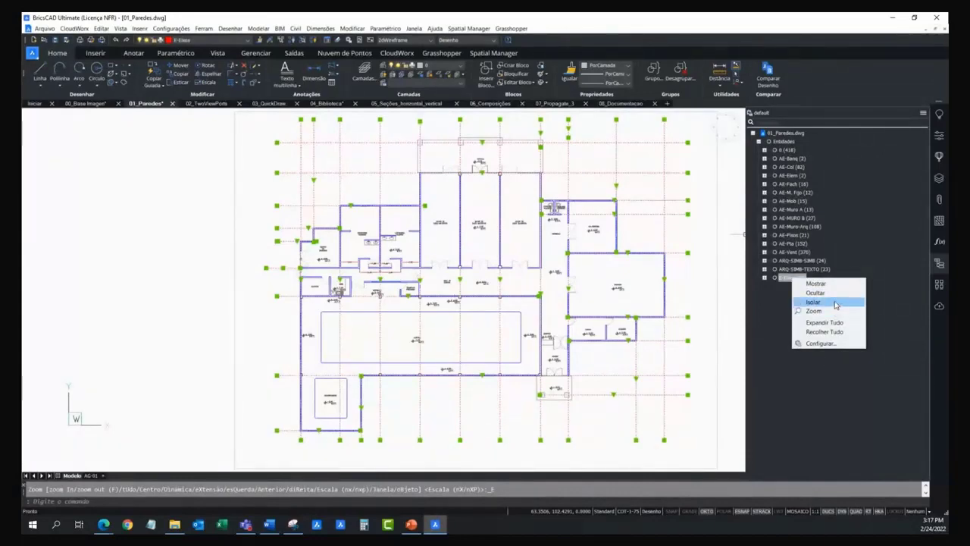
left_click(814, 302)
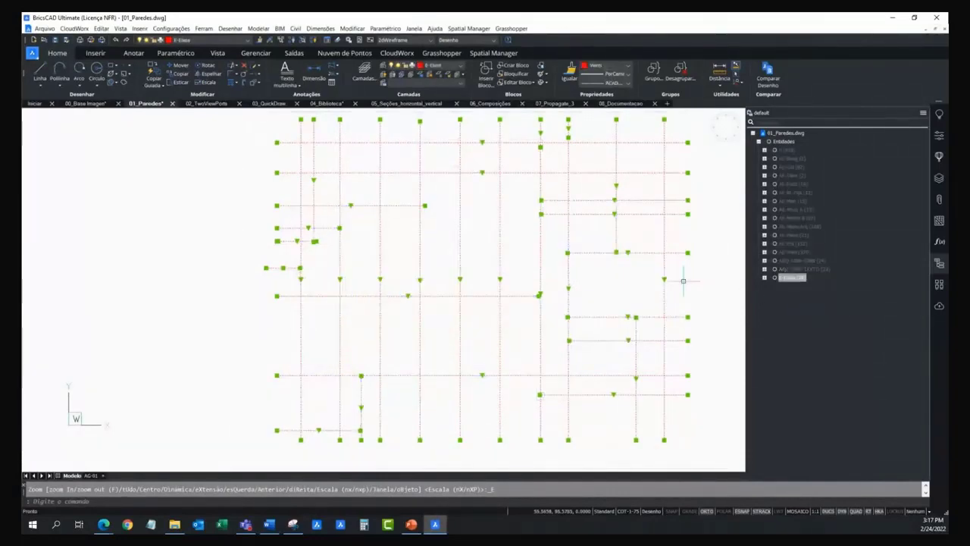
key("Escape")
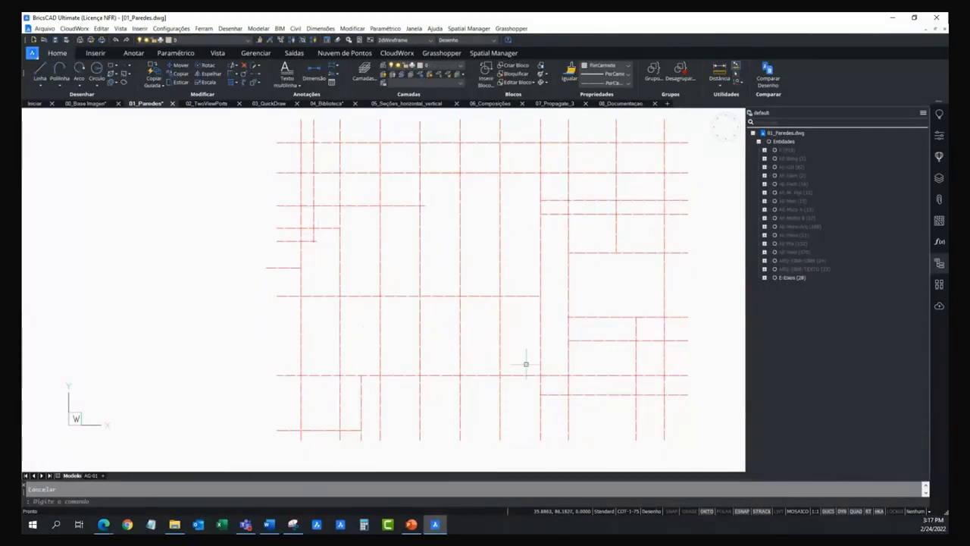
right_click(791, 144)
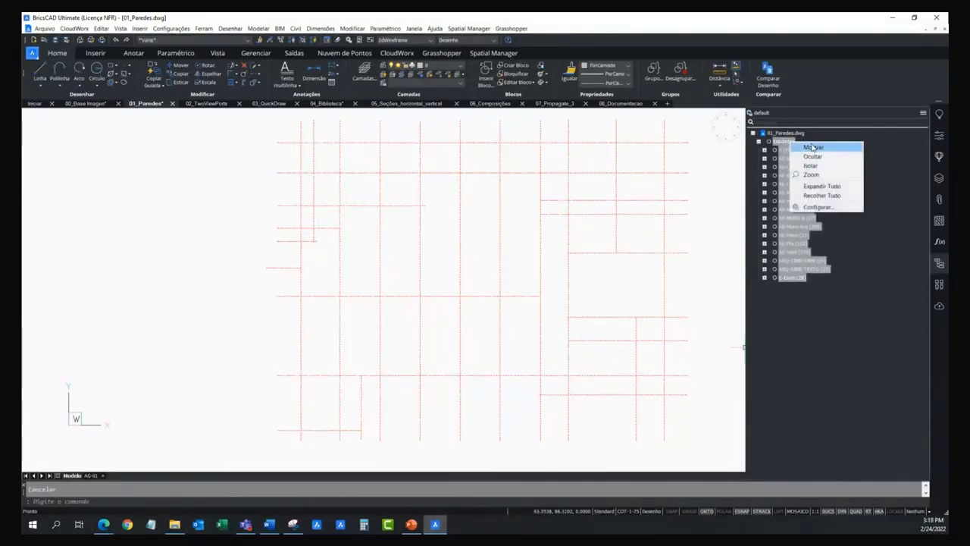
left_click(813, 147)
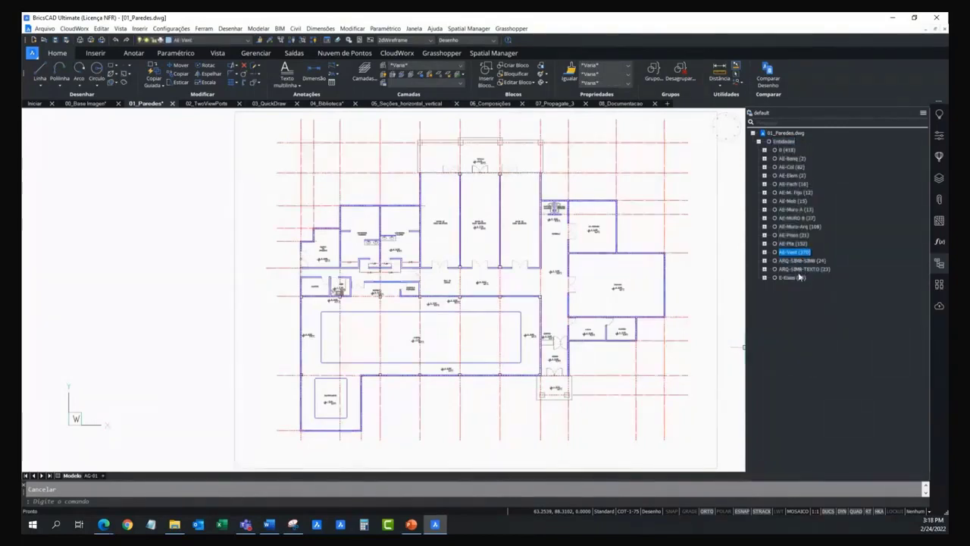
Hide the E-Eixos axis grid lines and close the structure tree
left_click(791, 277)
right_click(800, 280)
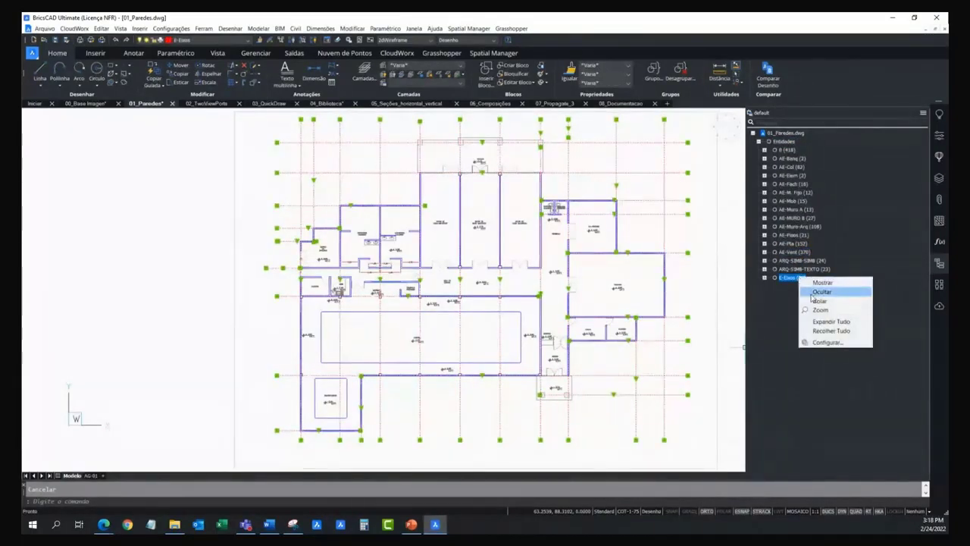
left_click(815, 291)
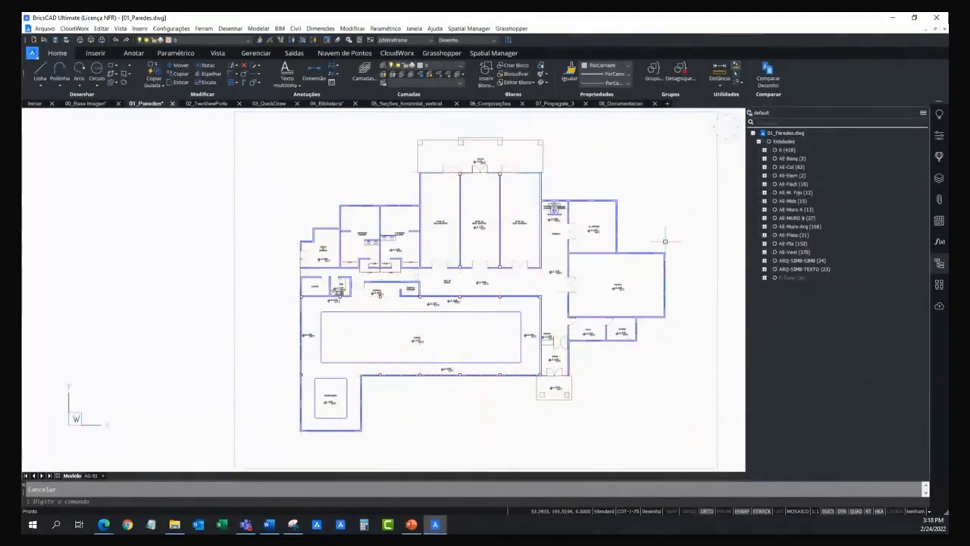
left_click(940, 264)
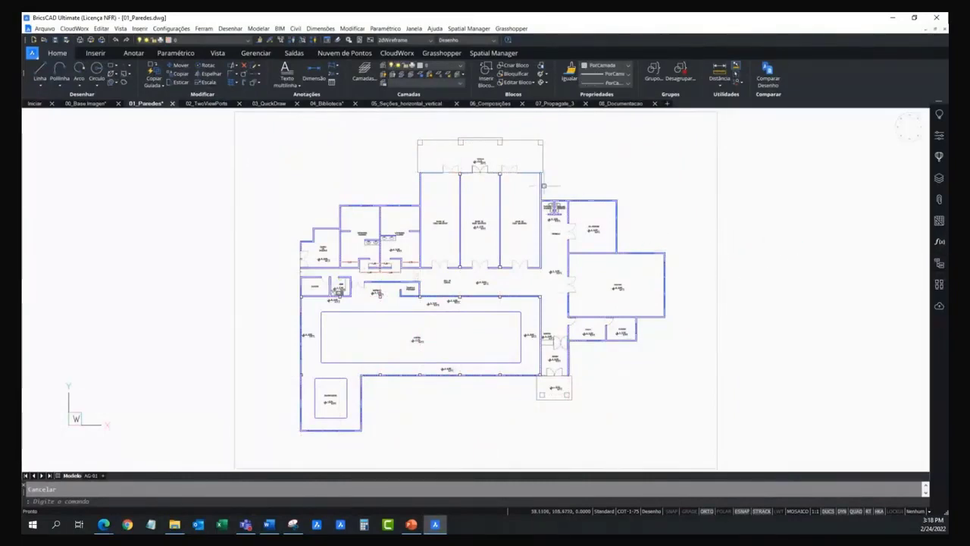
Split the drawing area into two side-by-side viewports
left_click(215, 53)
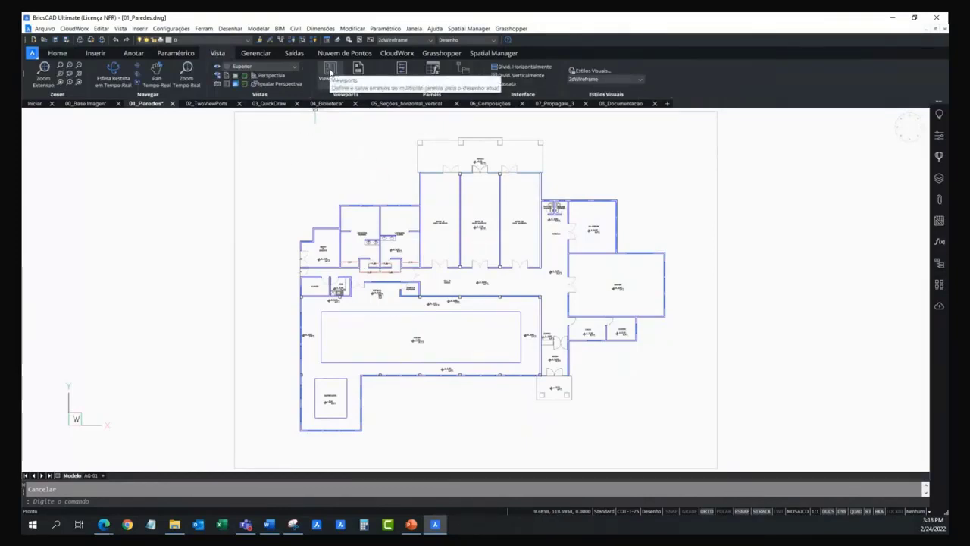
left_click(330, 72)
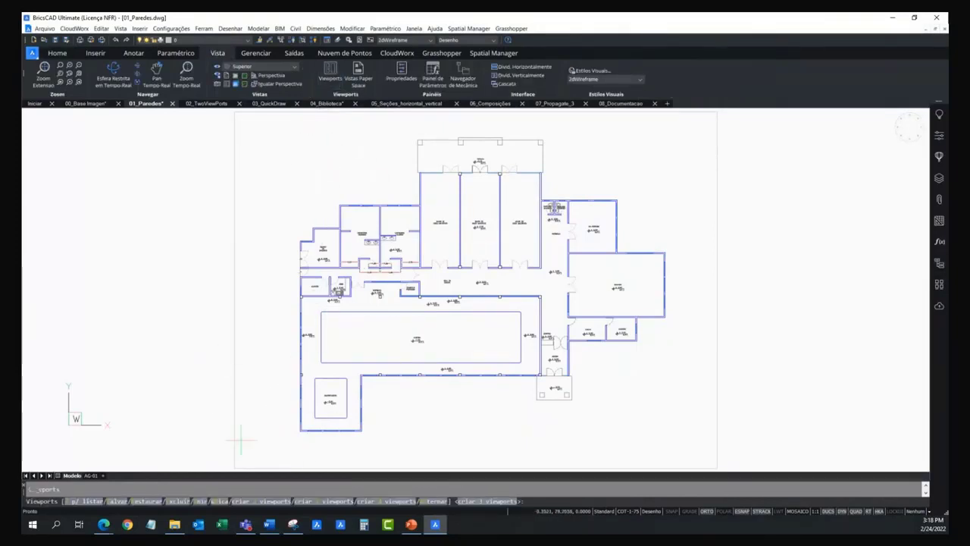
left_click(274, 503)
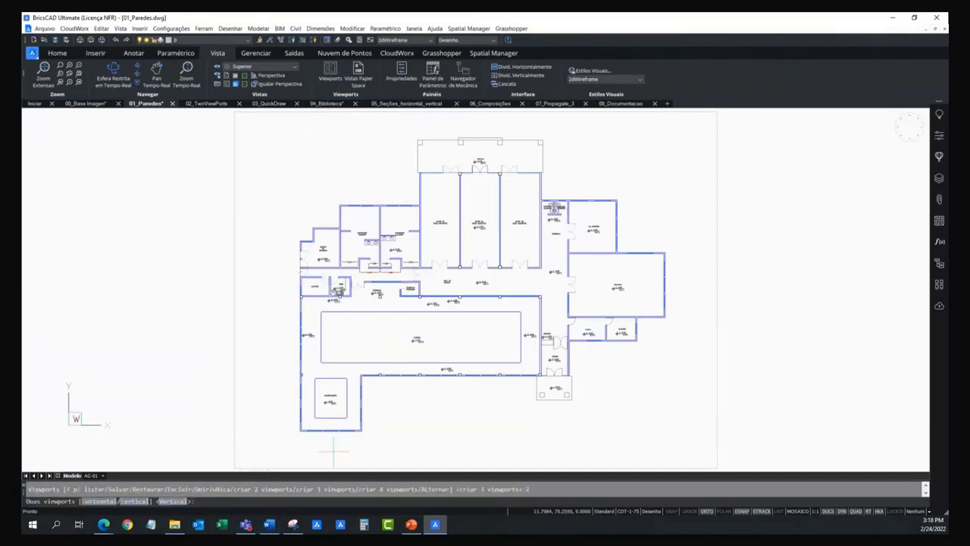
left_click(135, 502)
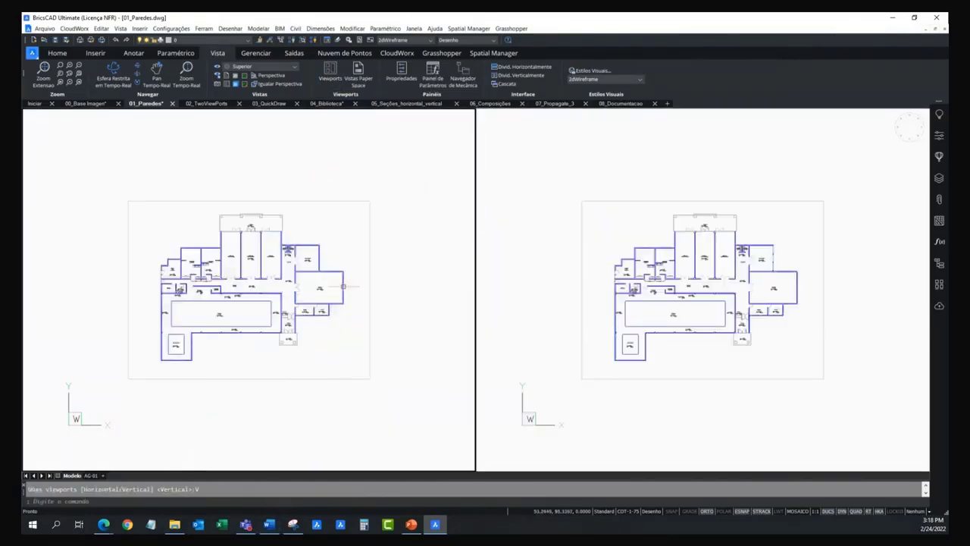
Zoom the left viewport to the whole plan and orbit the right one into a tilted 3D view
left_click(396, 271)
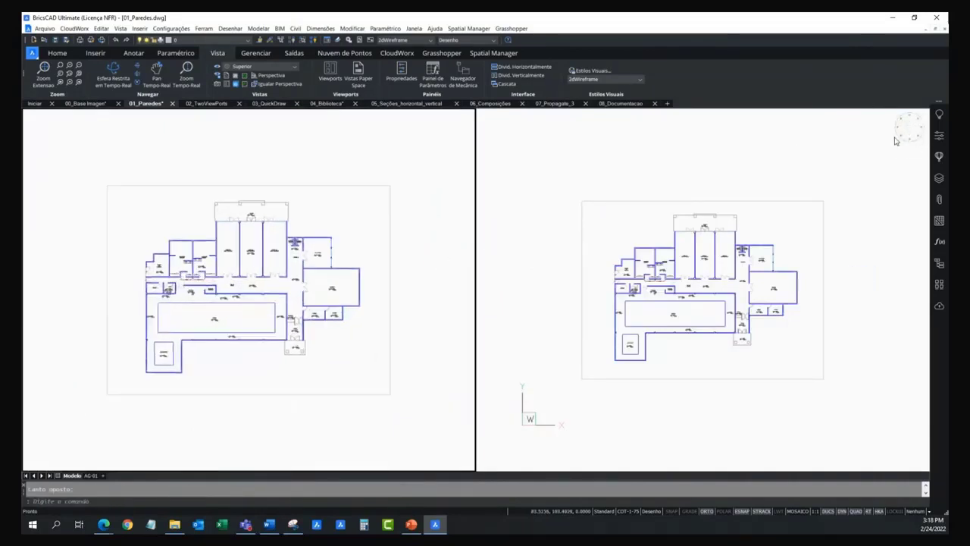
middle_click(462, 258)
left_click(530, 306)
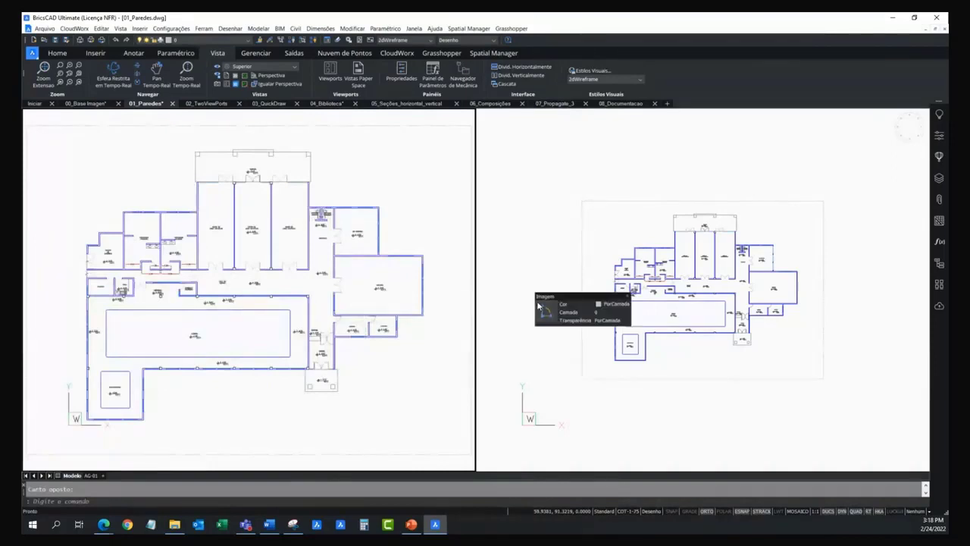
key("Escape")
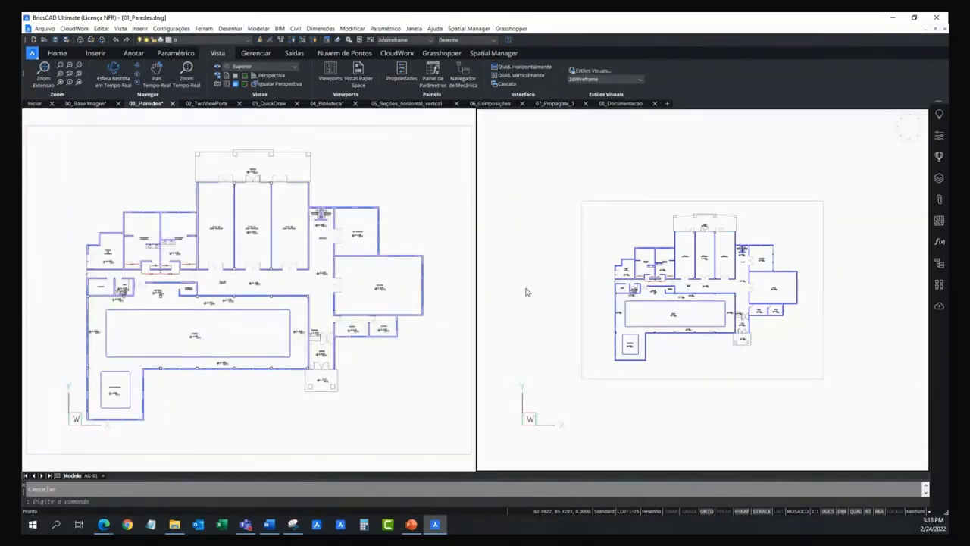
mouse_move(675, 303)
middle_mouse_down("shift")
mouse_move(652, 334)
mouse_move(709, 320)
middle_mouse_up("shift")
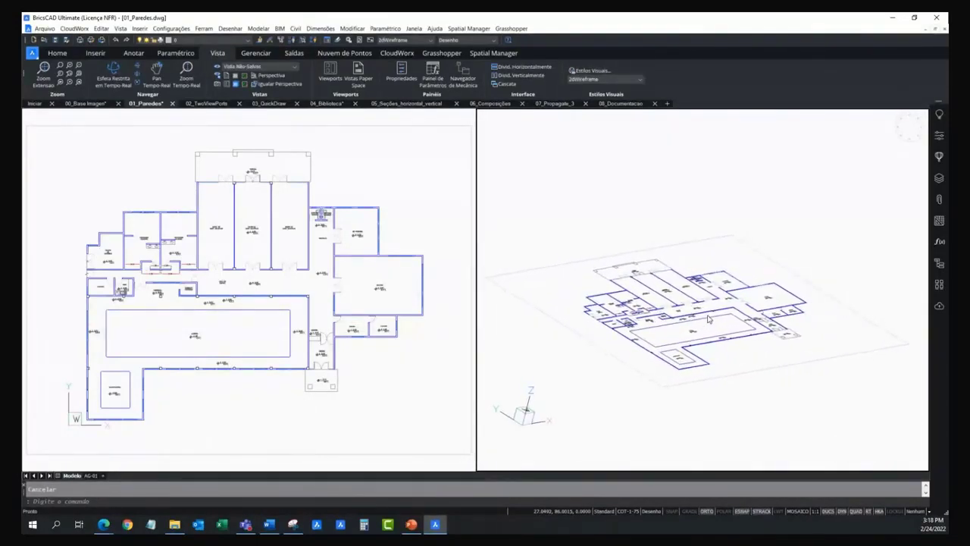
middle_click_drag(708, 320, 728, 318, "shift")
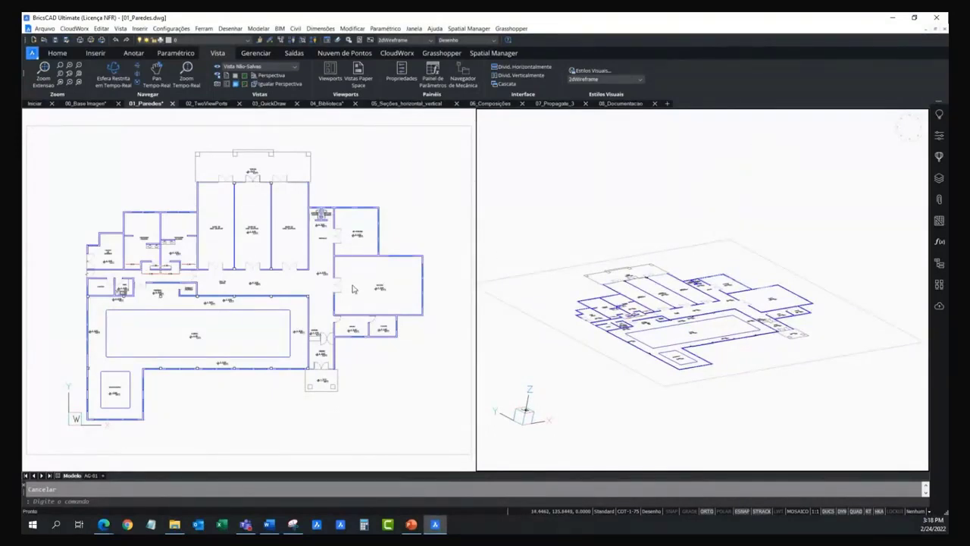
left_click(404, 232)
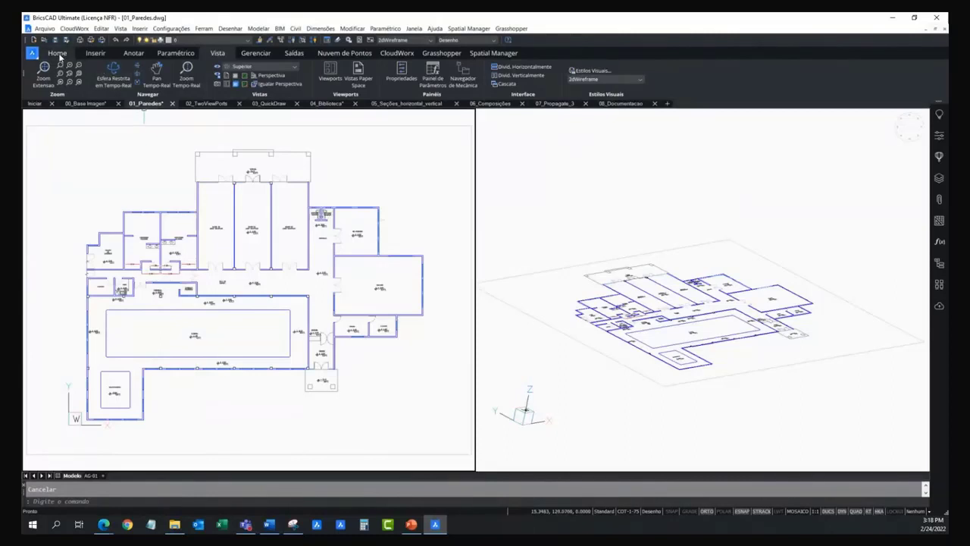
Choose BIM from the Áreas de trabalho workspace list
right_click(743, 76)
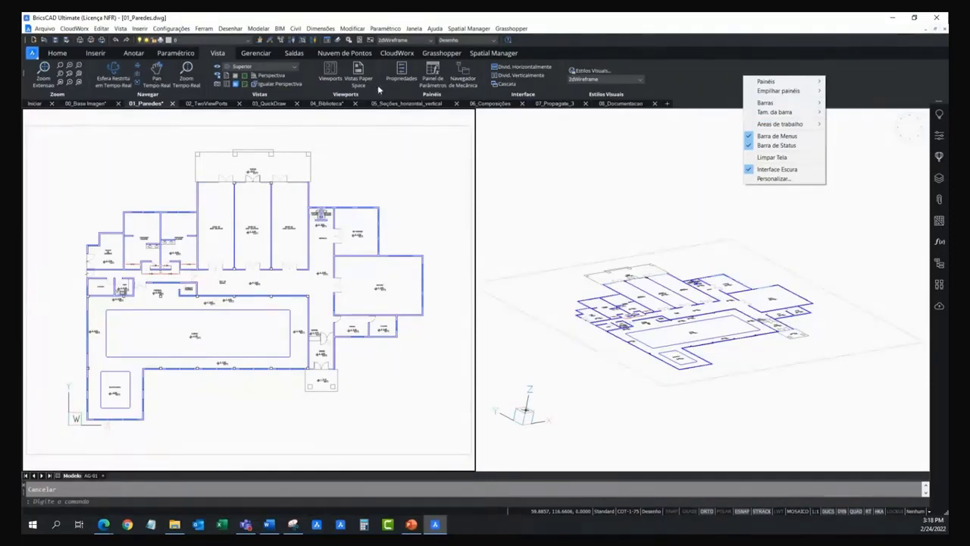
mouse_move(780, 124)
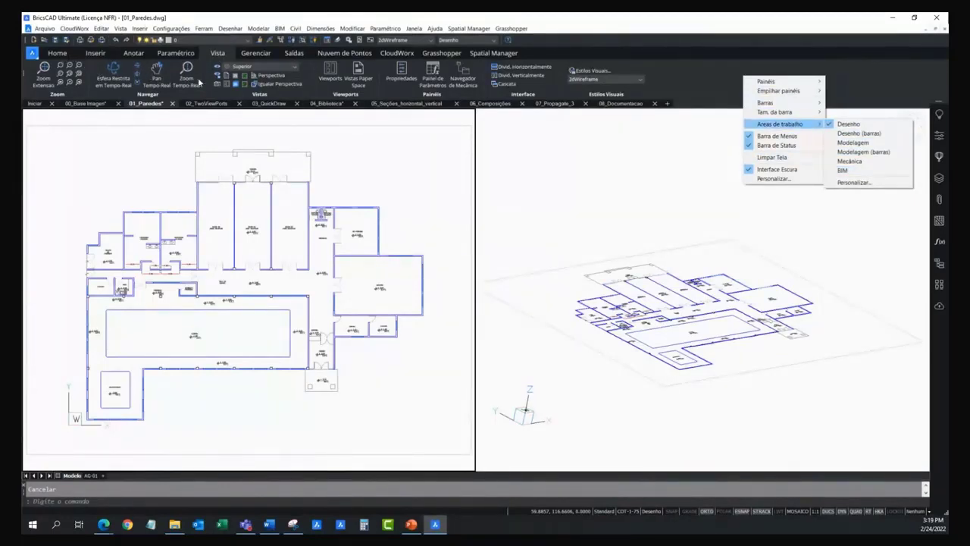
left_click(852, 170)
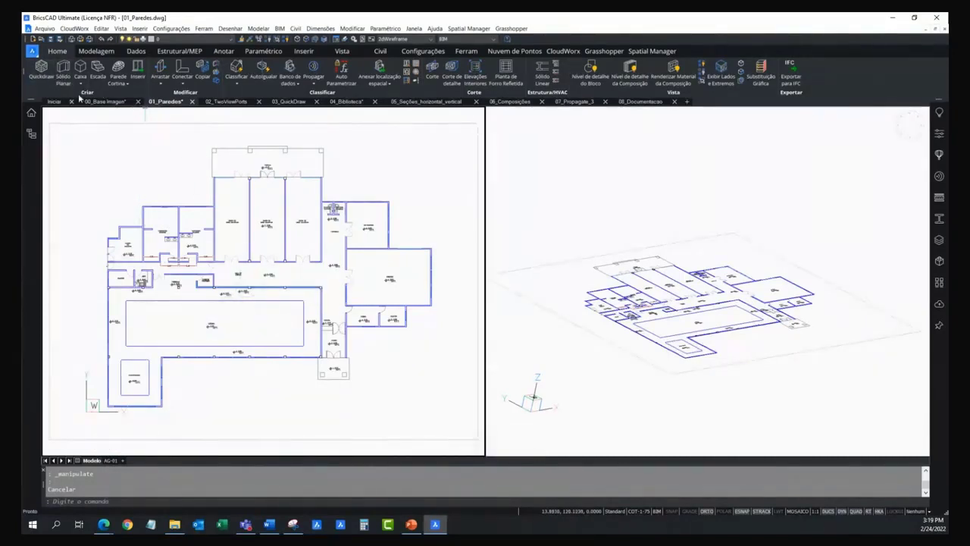
Start a polysolid wall at the zoomed-in wall corner, then cancel and restart the command
left_click(63, 68)
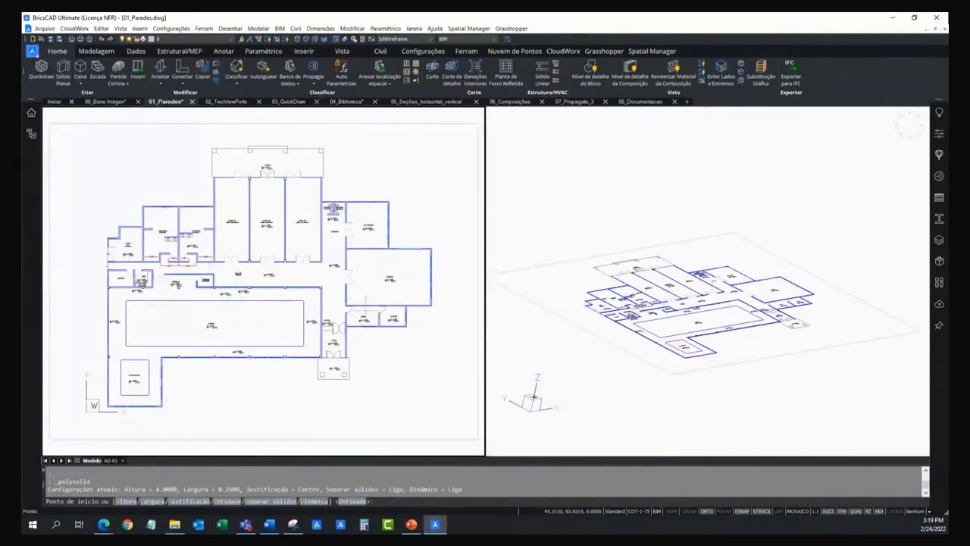
scroll(361, 307, "up", 2)
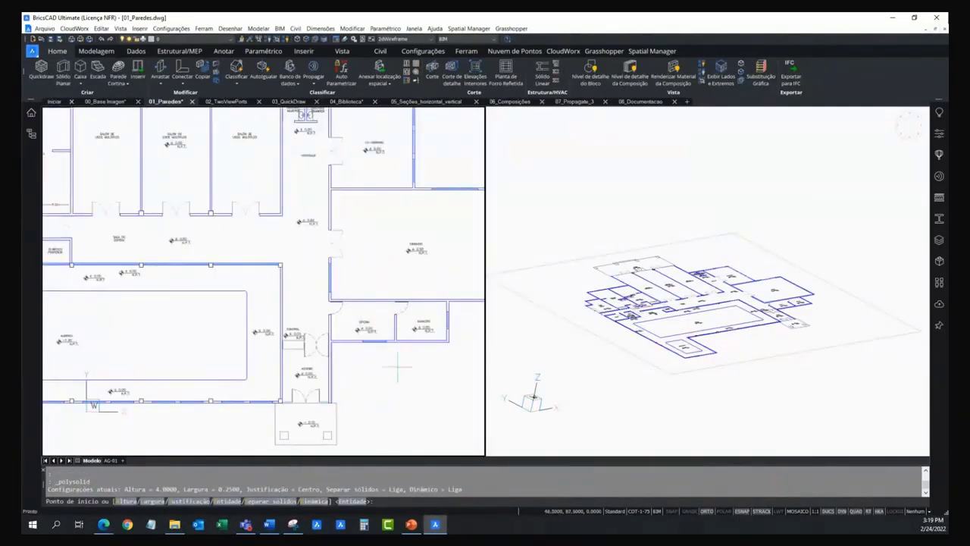
scroll(320, 340, "up", 2)
scroll(325, 342, "up", 2)
scroll(315, 343, "up", 2)
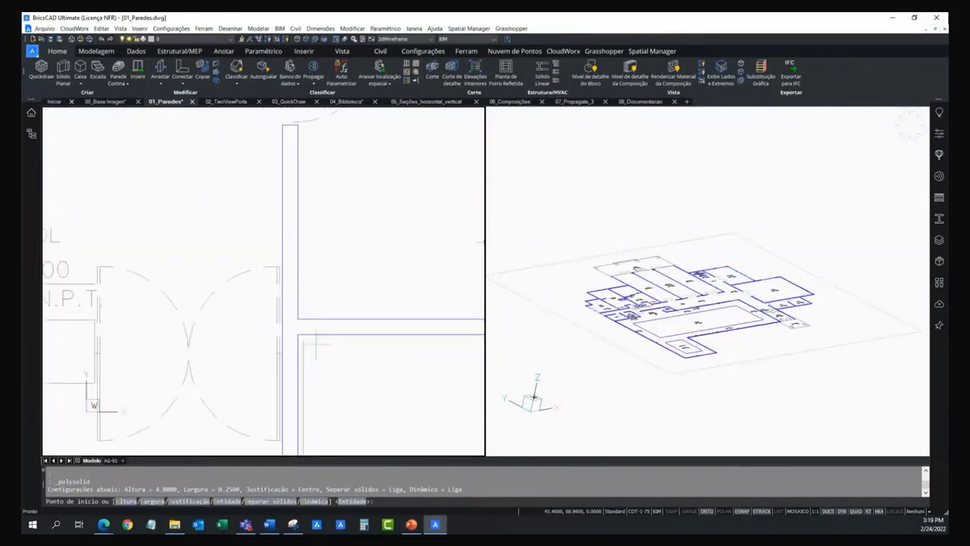
scroll(316, 342, "up", 1)
left_click(290, 330)
scroll(310, 329, "down", 3)
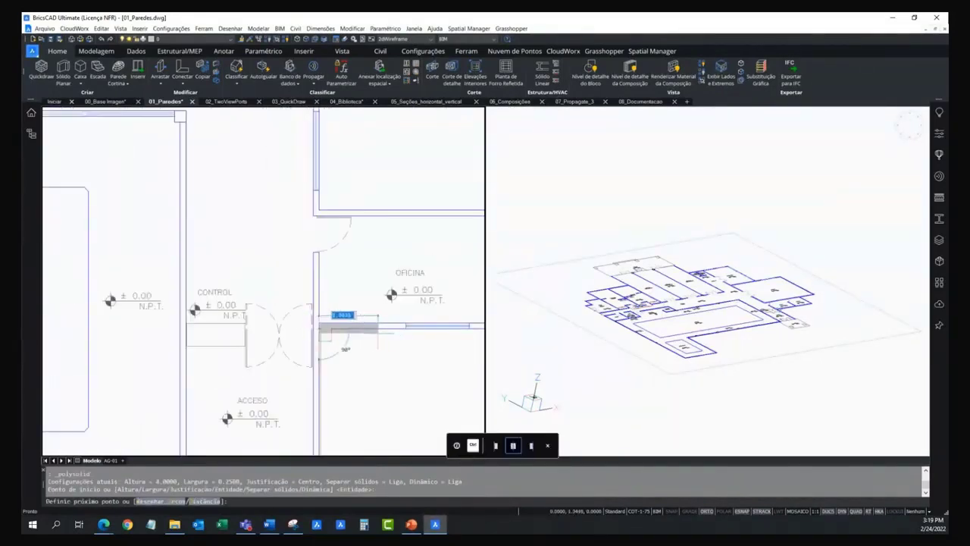
scroll(340, 318, "up", 2)
scroll(316, 310, "up", 1)
scroll(311, 320, "up", 1)
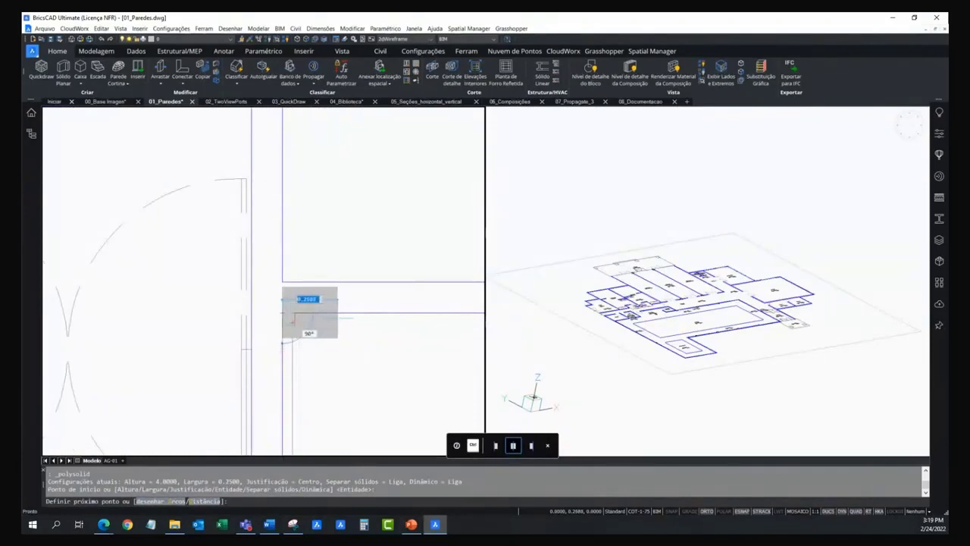
key("Escape")
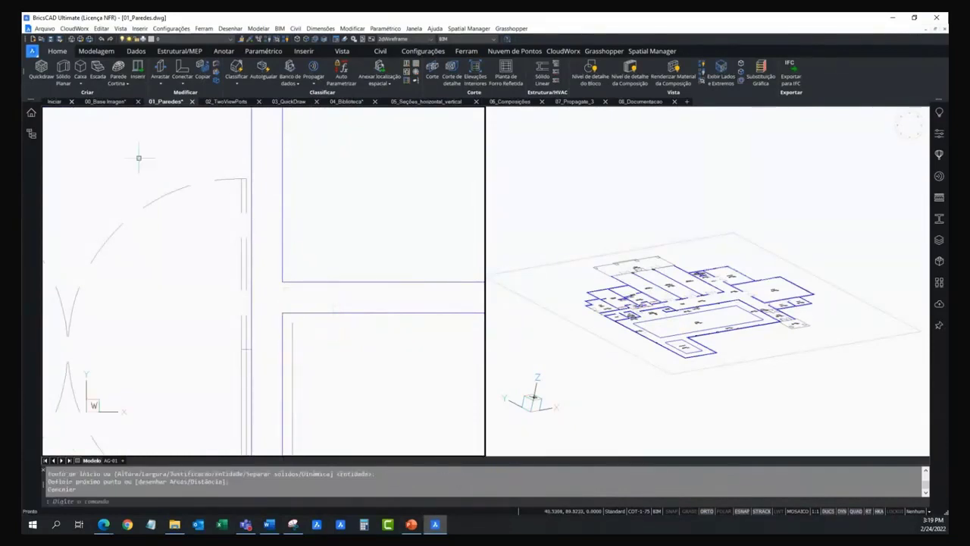
key("Return")
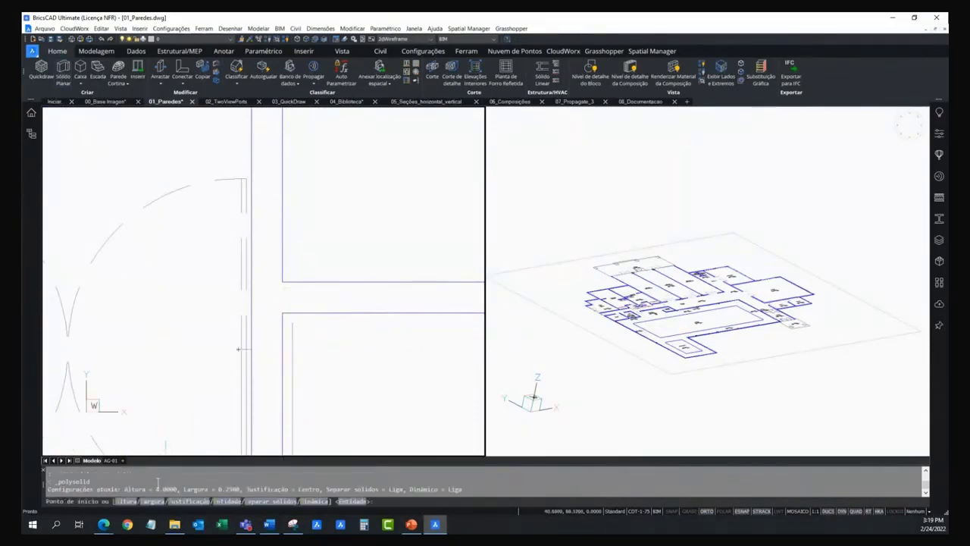
Set the polysolid height to 4.5 and width to 0.15
left_click(124, 502)
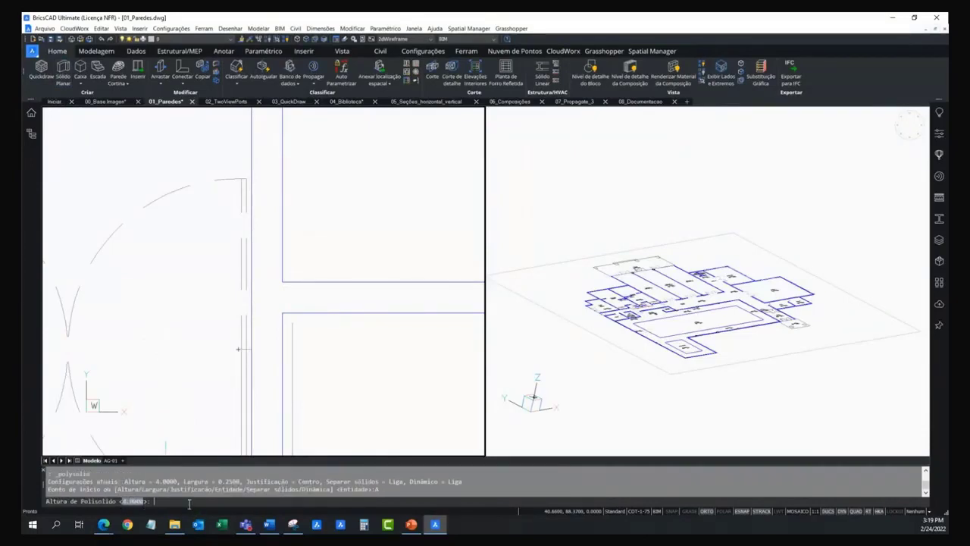
type("4.5")
key("Return")
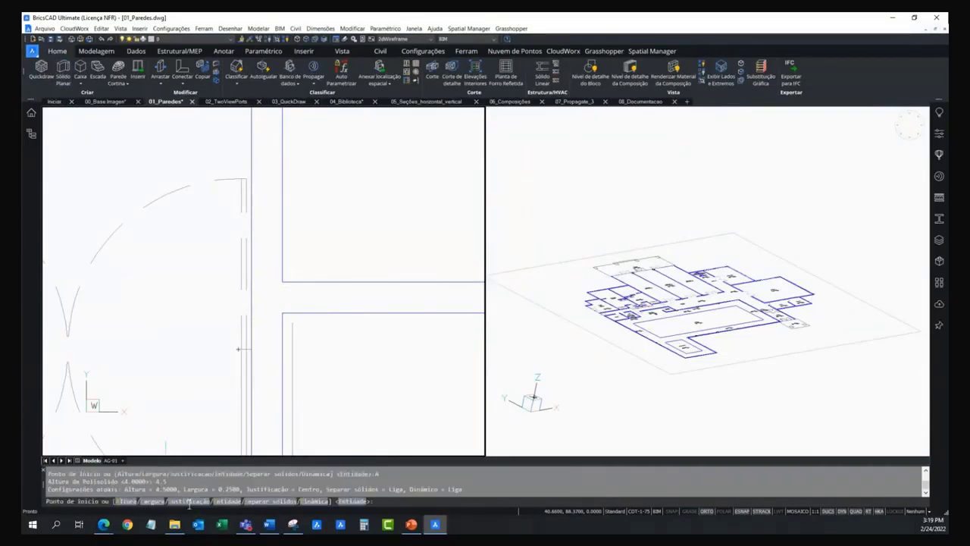
left_click(149, 502)
type("0.15")
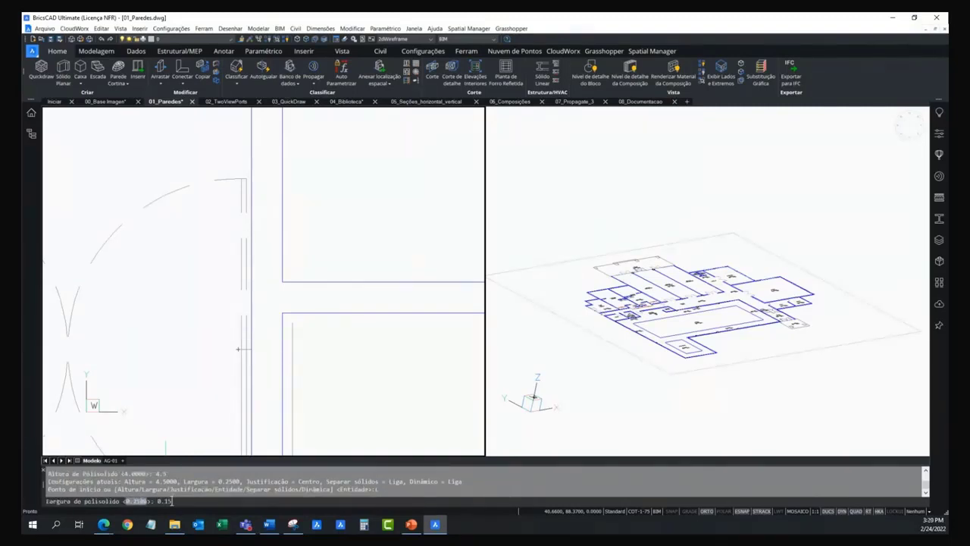
key("Return")
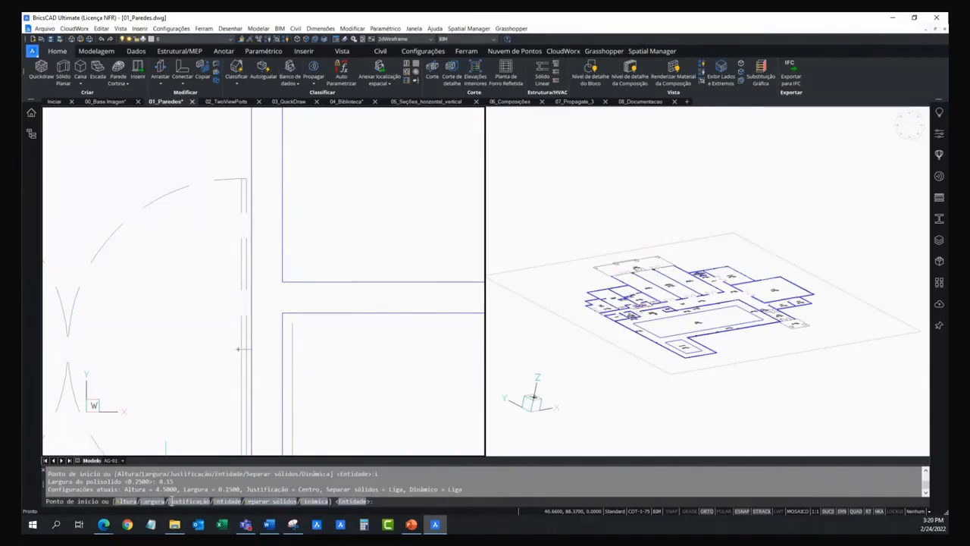
left_click(281, 312)
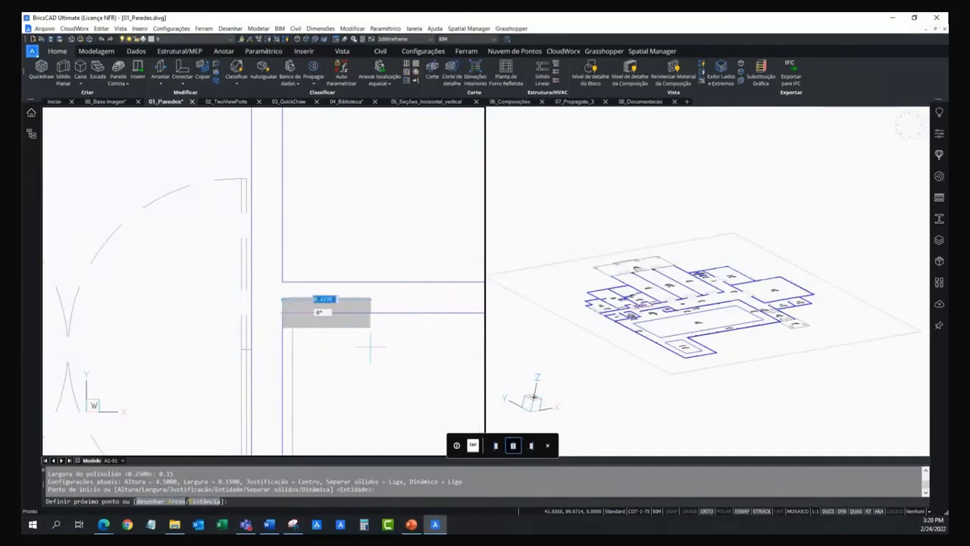
key("ctrl")
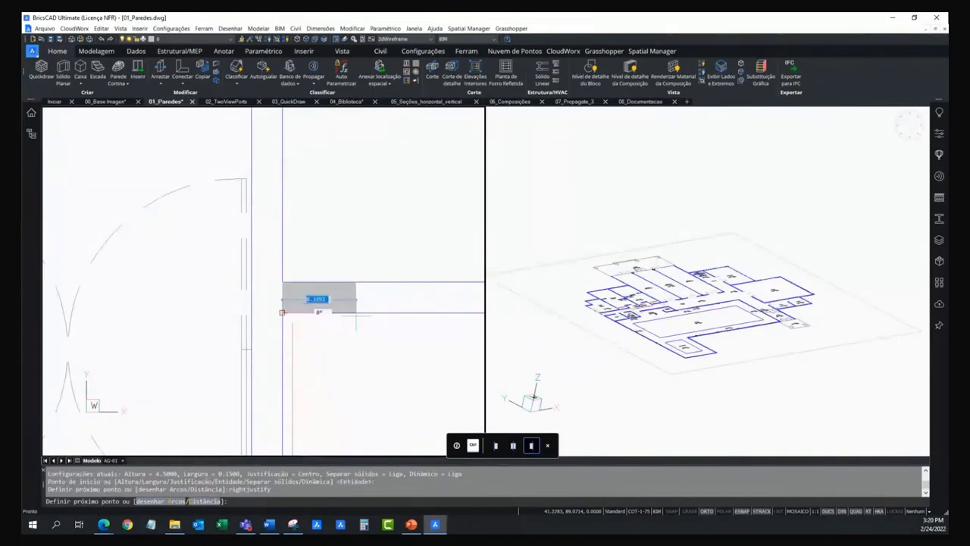
scroll(370, 301, "down", 3)
scroll(303, 330, "down", 3)
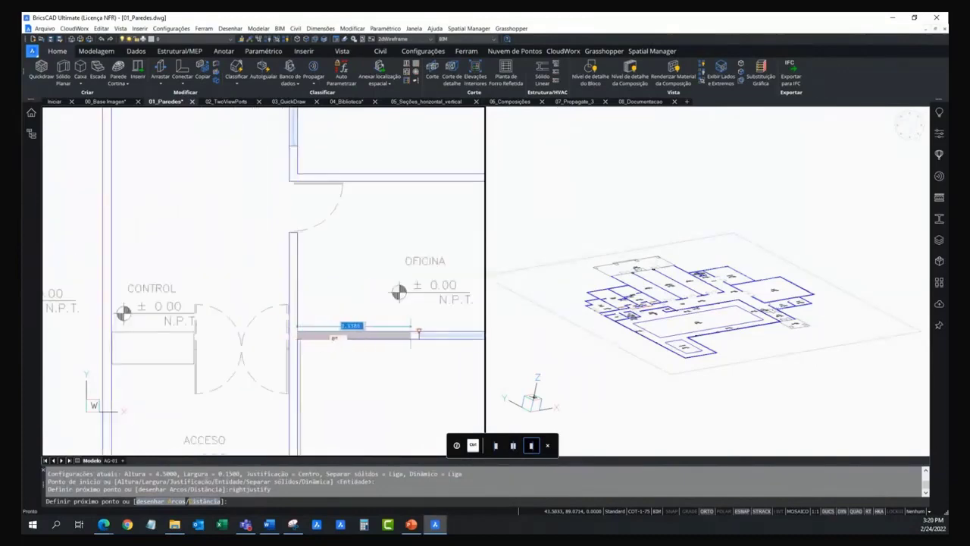
middle_click_drag(347, 329, 187, 353)
middle_click_drag(409, 342, 148, 349)
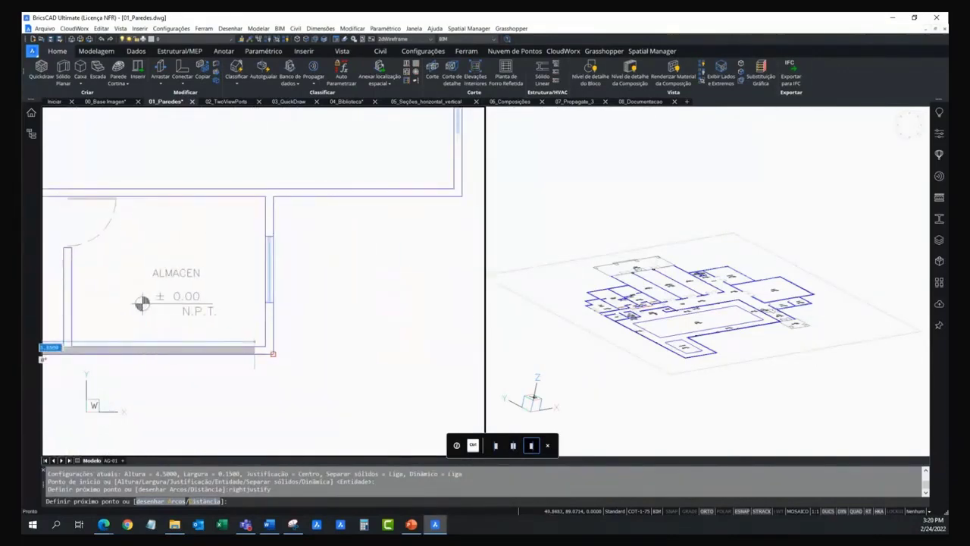
left_click(269, 349)
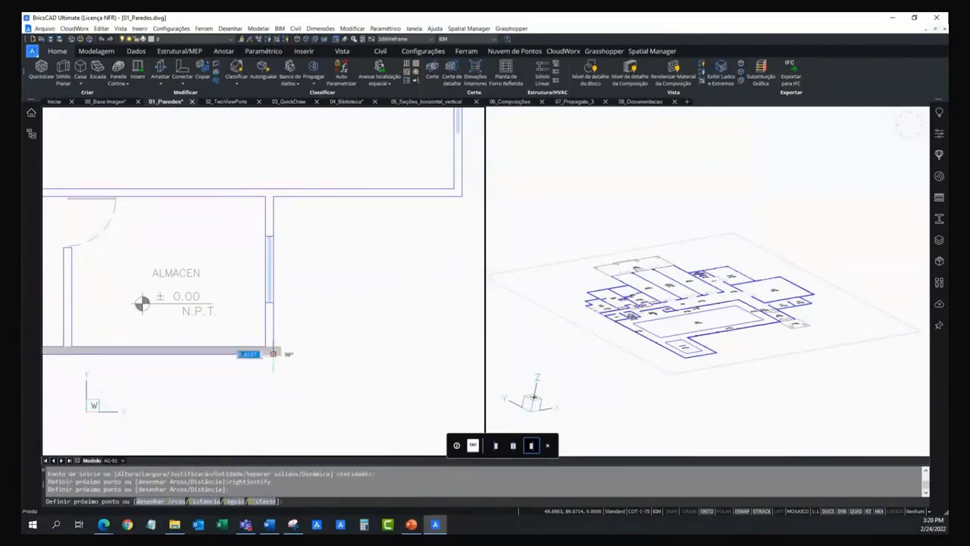
left_click(270, 192)
left_click(461, 196)
mouse_move(445, 174)
middle_mouse_down()
mouse_move(312, 174)
mouse_move(349, 233)
middle_mouse_up()
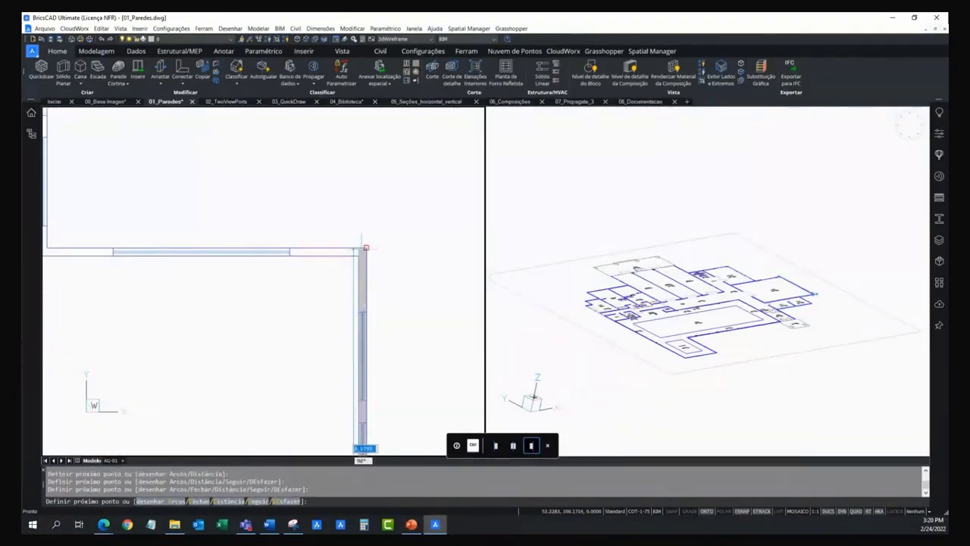
left_click(361, 249)
middle_click_drag(270, 250, 320, 323)
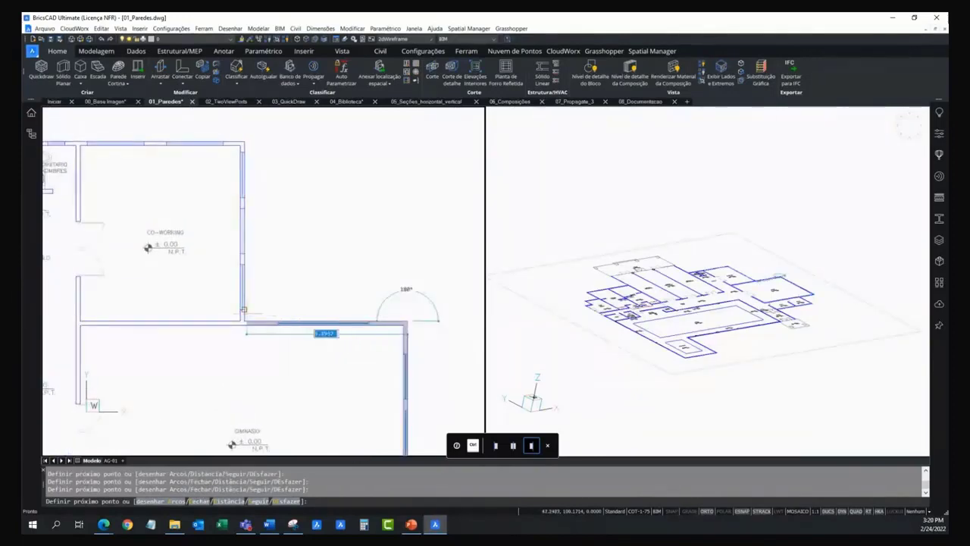
left_click(243, 322)
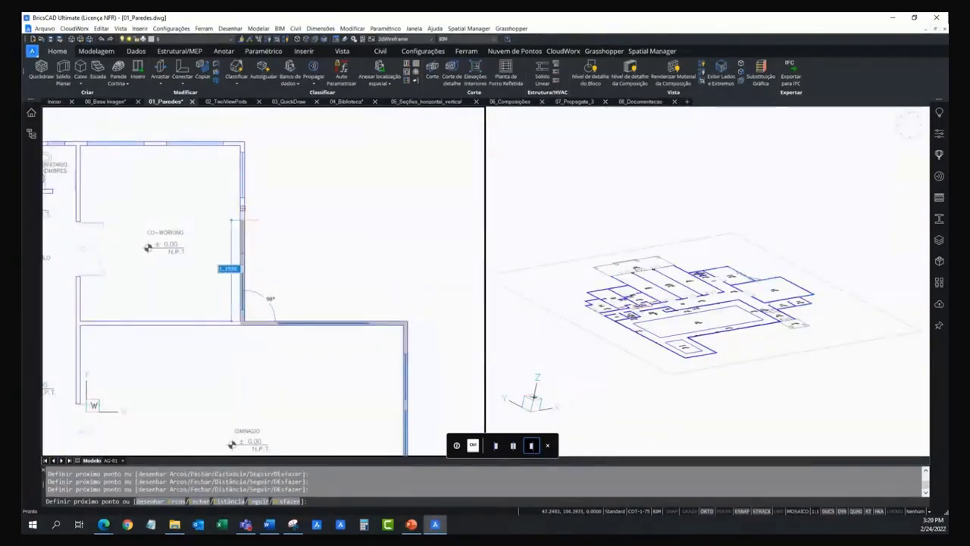
left_click(243, 141)
middle_click_drag(182, 116, 309, 195)
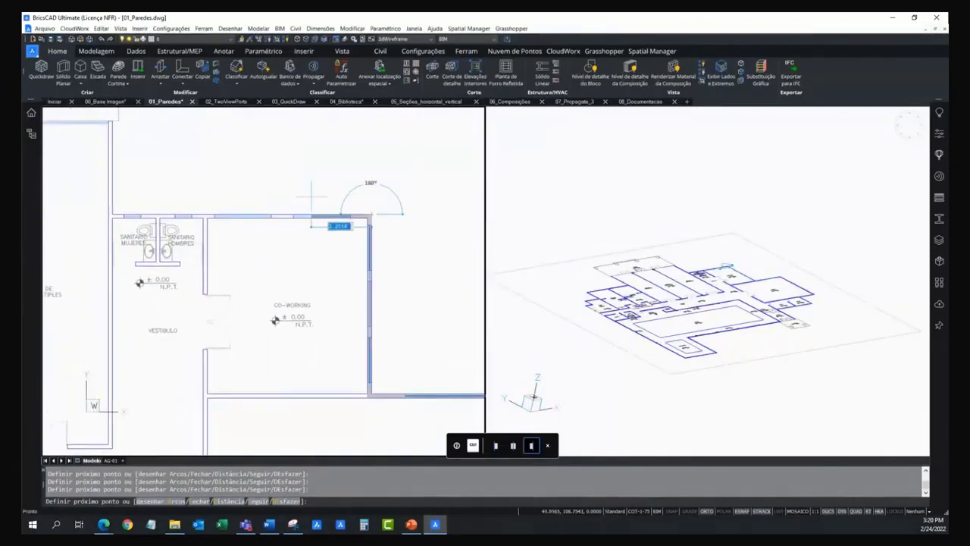
key("Return")
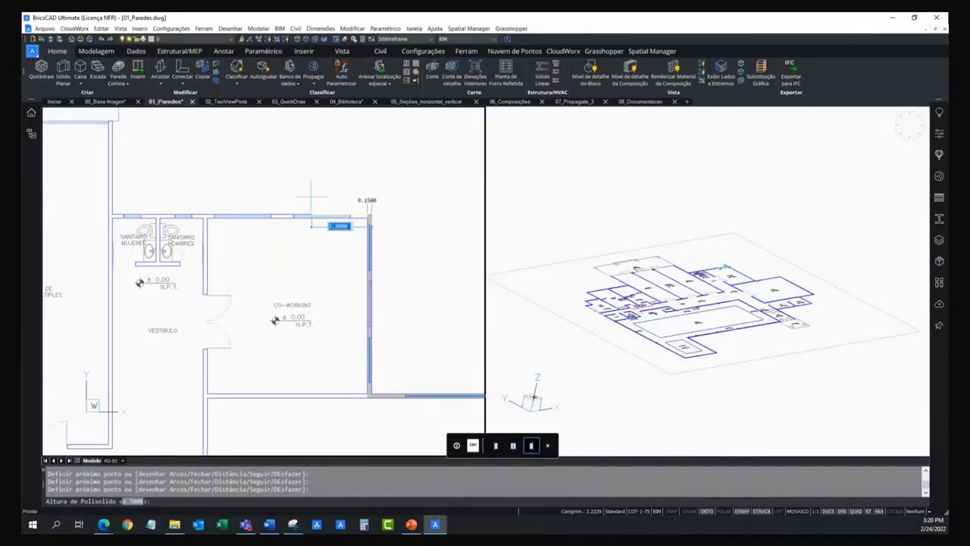
key("Return")
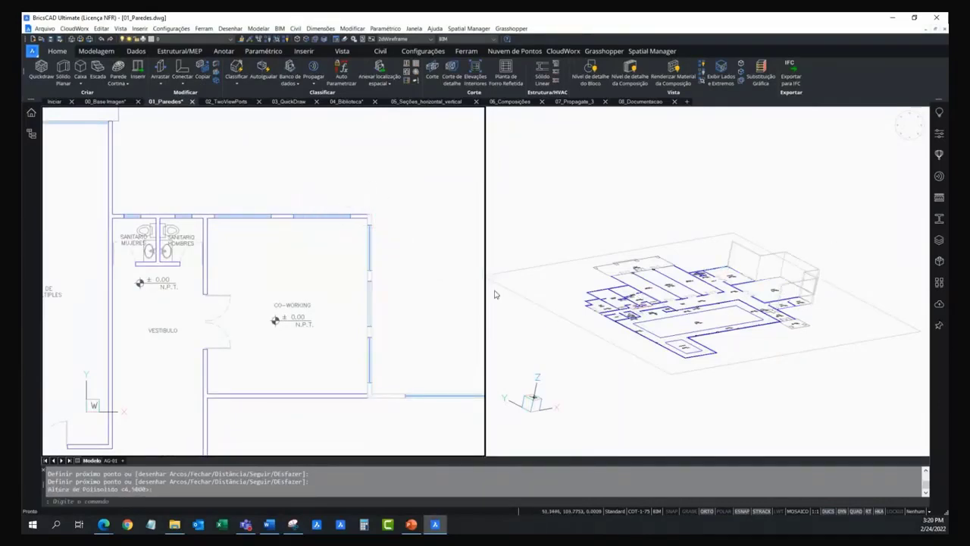
left_click(419, 265)
left_click(397, 278)
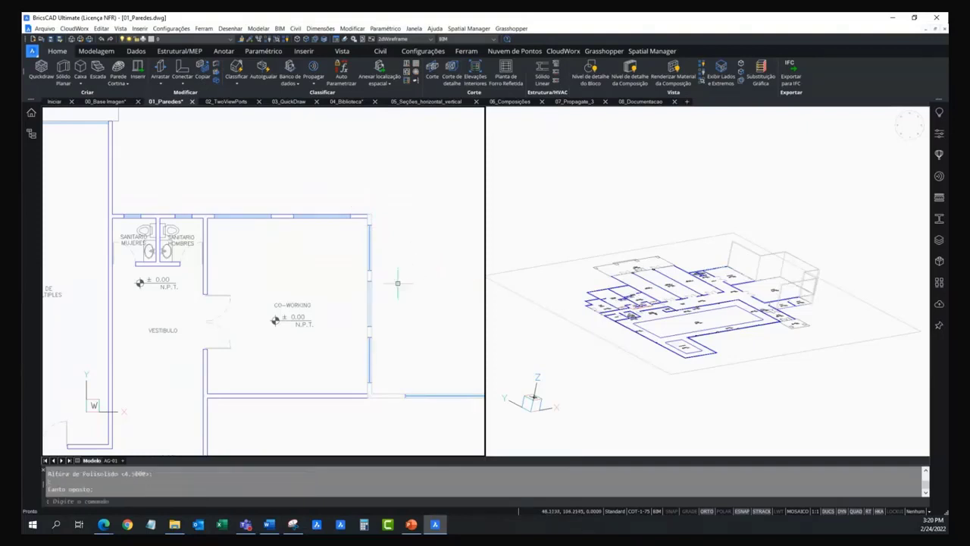
Set the plan viewport's visual style to Modelagem in Properties
left_click(940, 133)
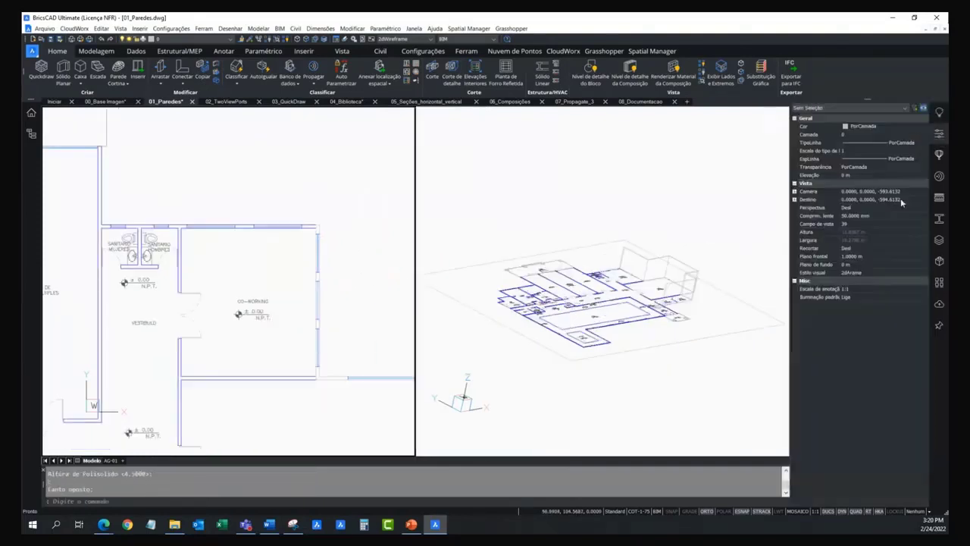
left_click(851, 272)
left_click(871, 272)
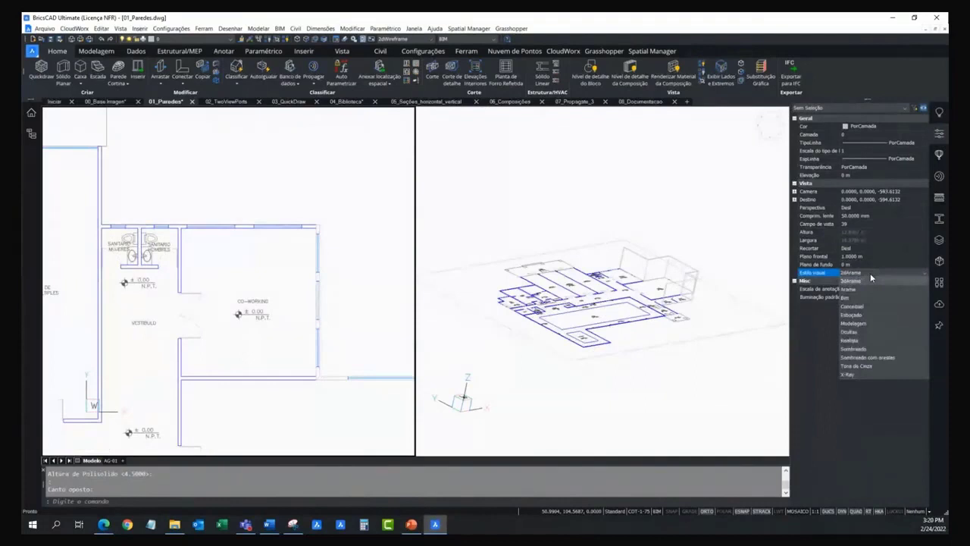
left_click(858, 325)
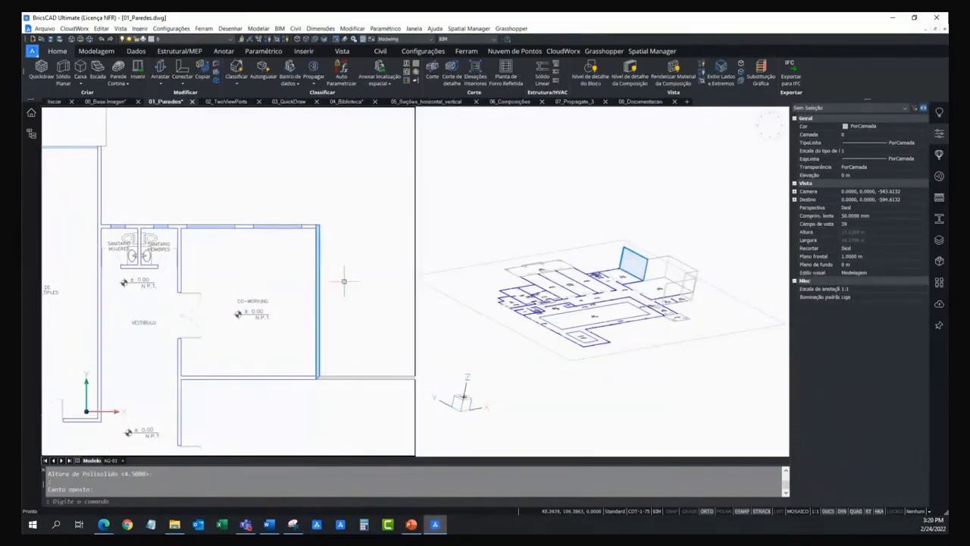
middle_click_drag(351, 291, 309, 233)
scroll(309, 227, "down", 2)
Activate the 3D viewport, set it to Modelagem too, and close Properties
left_click(708, 238)
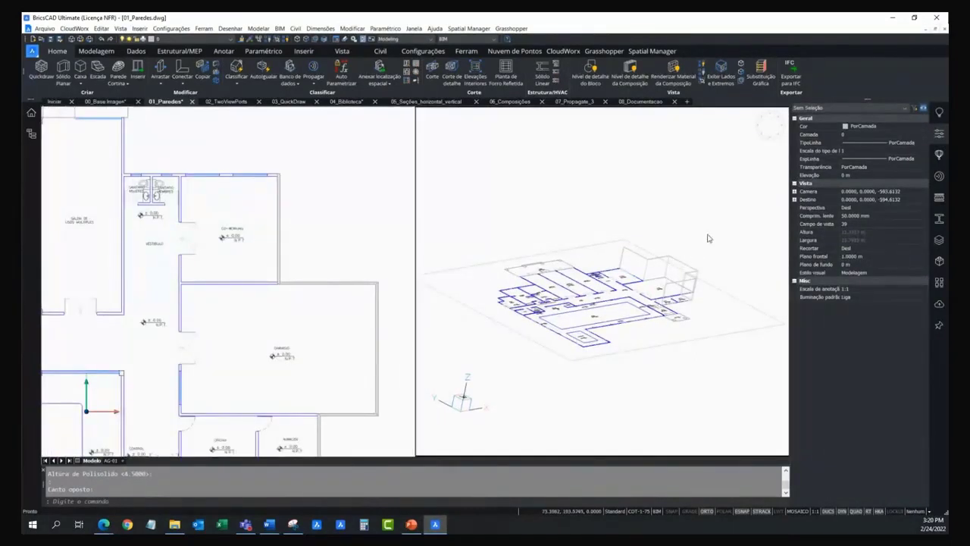
left_click(857, 273)
left_click(857, 273)
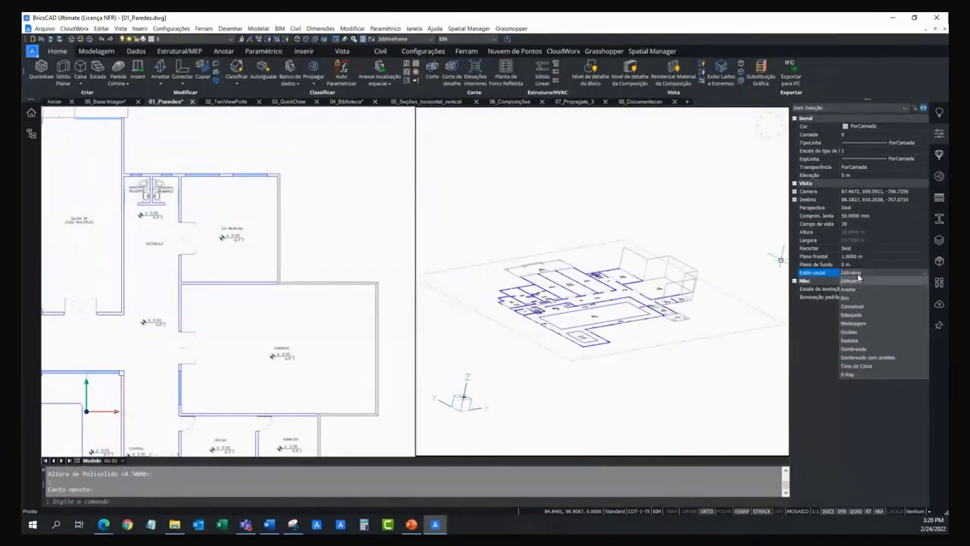
left_click(861, 324)
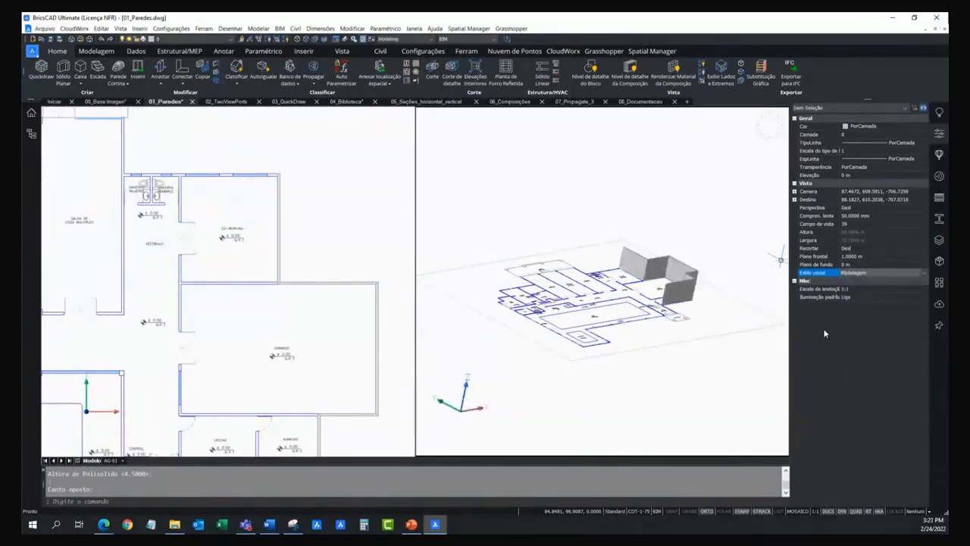
left_click(941, 137)
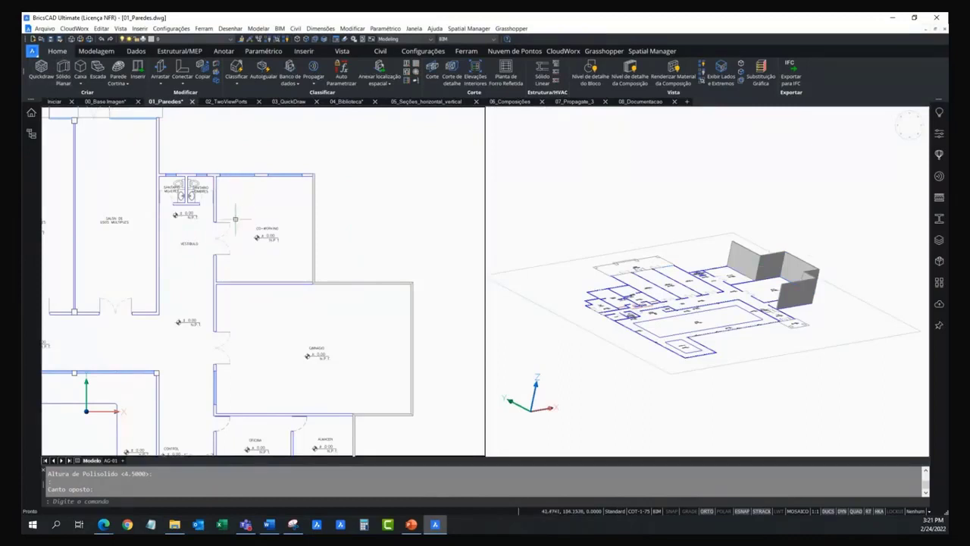
scroll(220, 242, "down", 2)
scroll(227, 258, "down", 1)
scroll(231, 266, "up", 1)
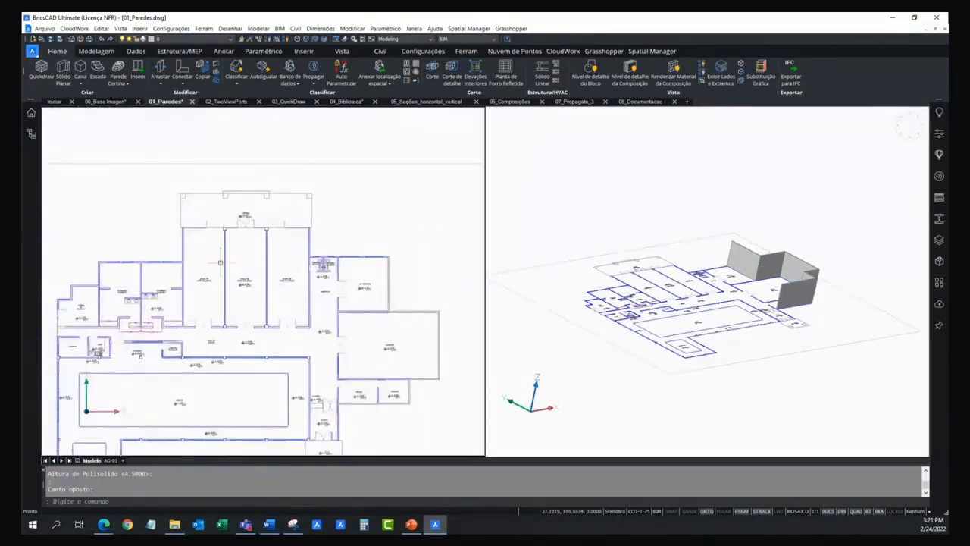
scroll(220, 260, "up", 1)
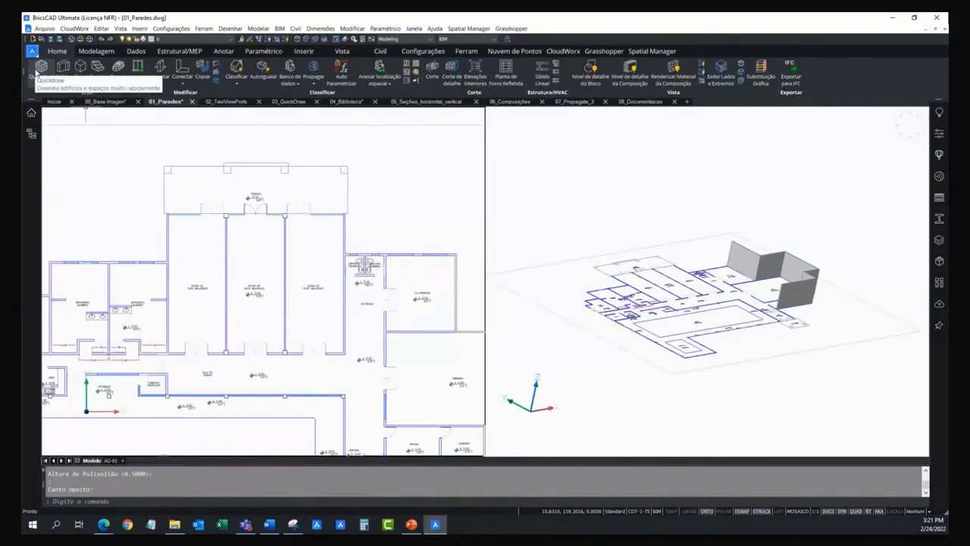
Draw a QuickDraw walled box from the halls' first corner to the opposite corner
left_click(38, 69)
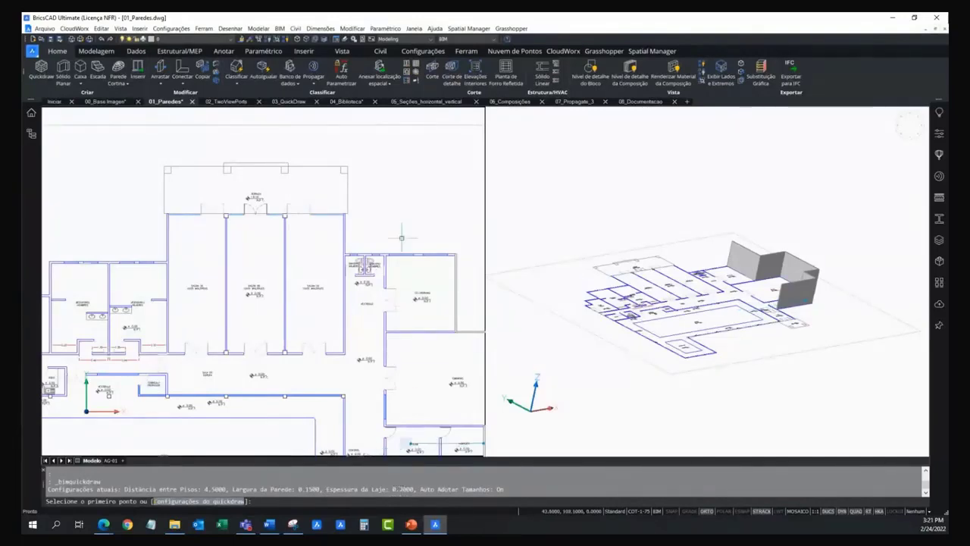
scroll(346, 217, "up", 3)
scroll(334, 205, "up", 3)
scroll(327, 217, "up", 2)
scroll(297, 251, "down", 2)
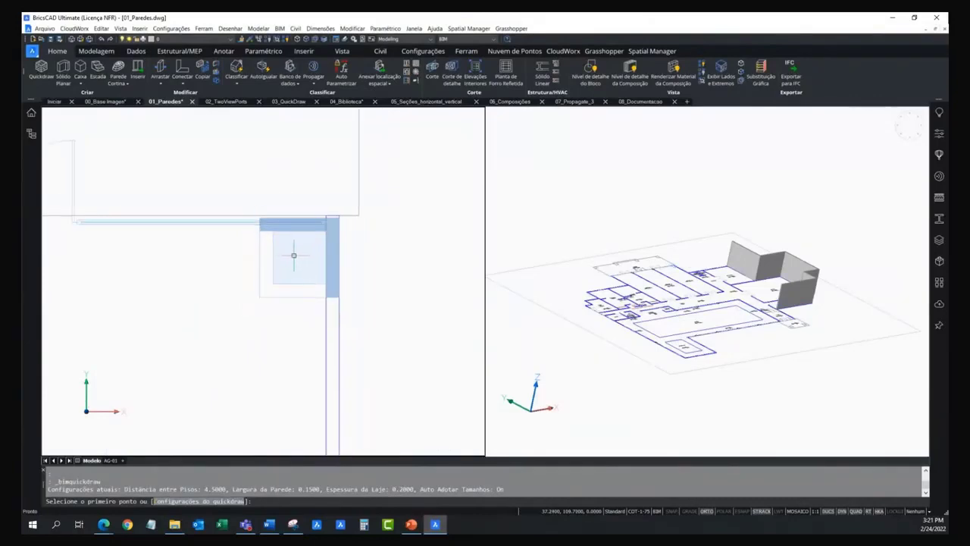
left_click(296, 256)
scroll(302, 269, "down", 3)
scroll(260, 314, "down", 3)
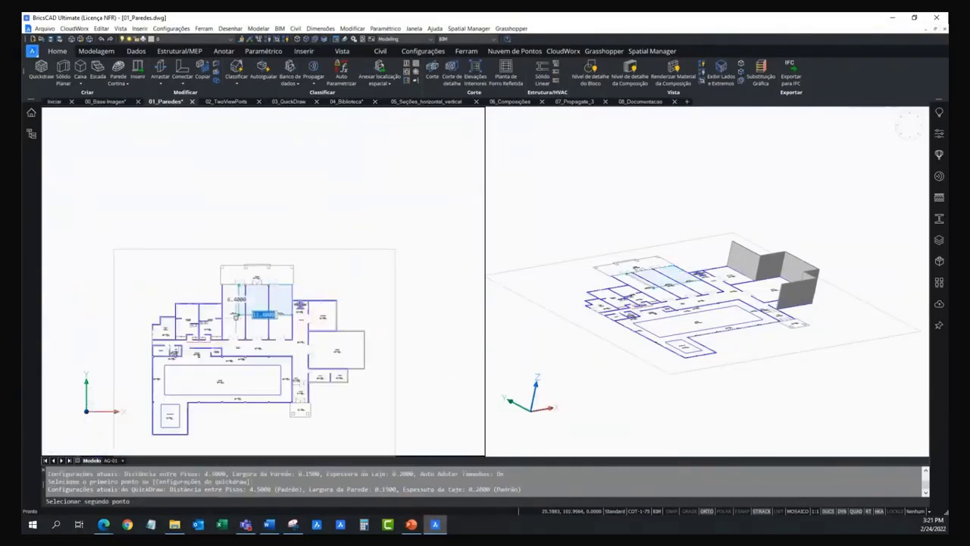
scroll(239, 326, "up", 2)
scroll(321, 280, "up", 3)
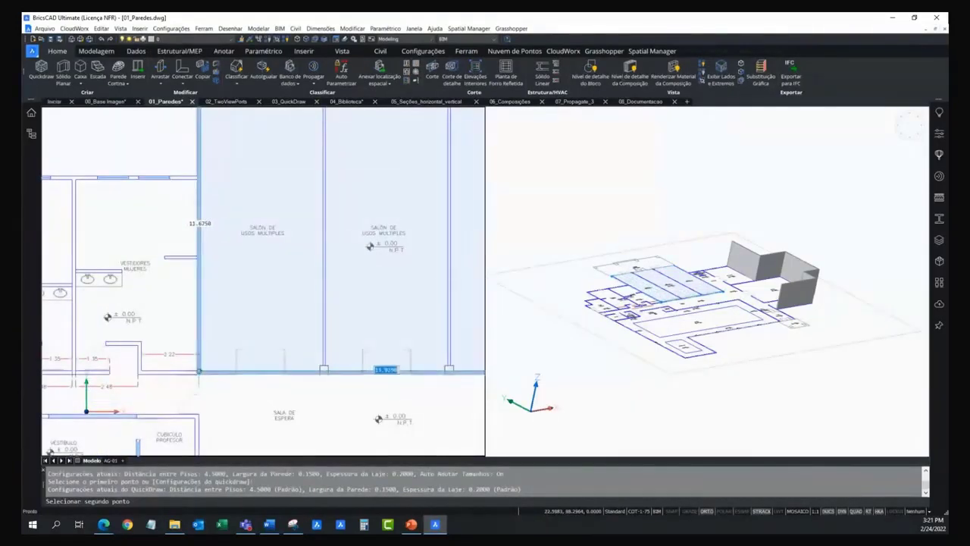
left_click(198, 371)
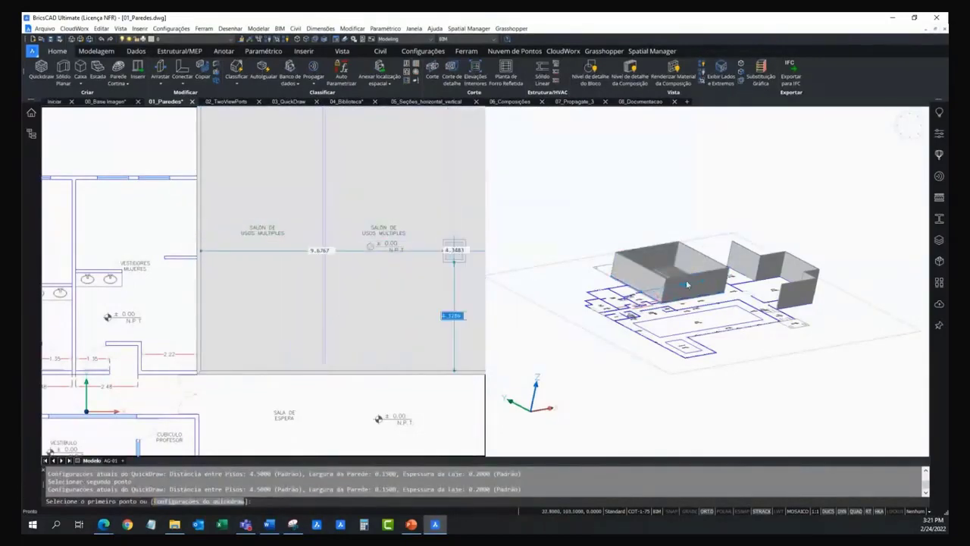
scroll(673, 221, "up", 3)
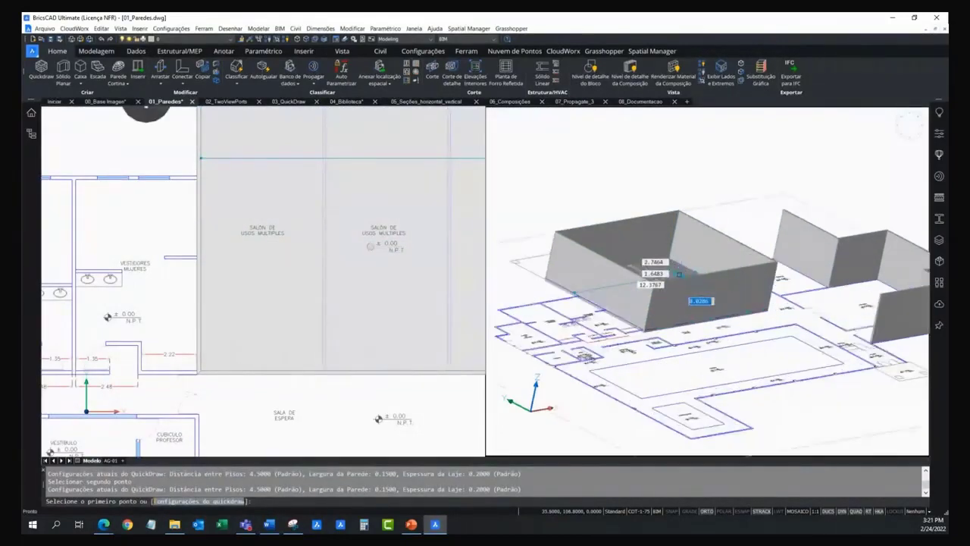
scroll(278, 217, "down", 3)
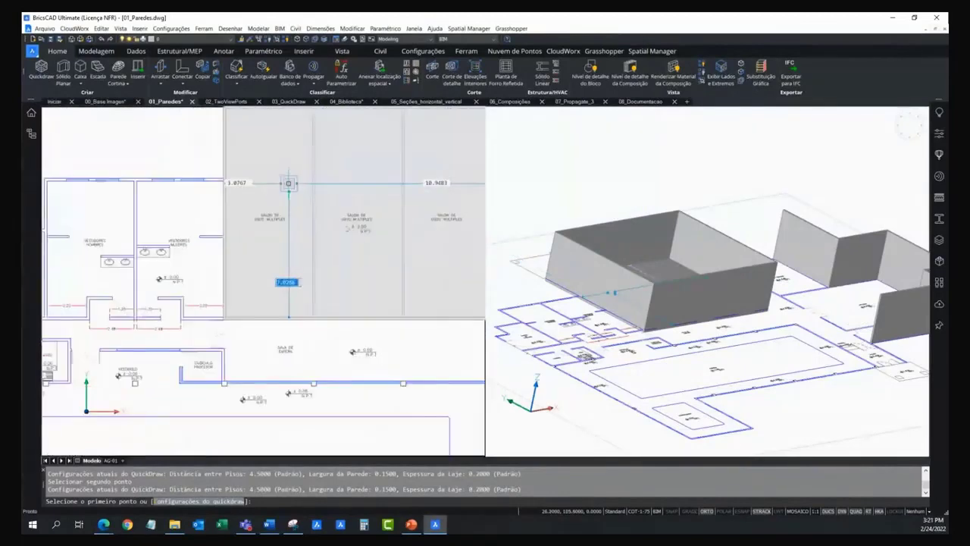
scroll(270, 243, "up", 1)
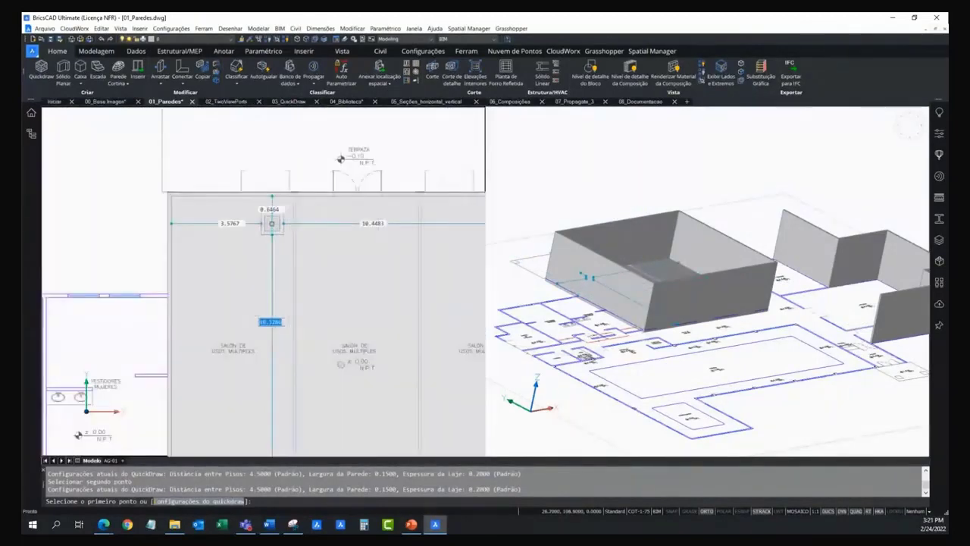
scroll(267, 222, "up", 2)
scroll(275, 215, "up", 2)
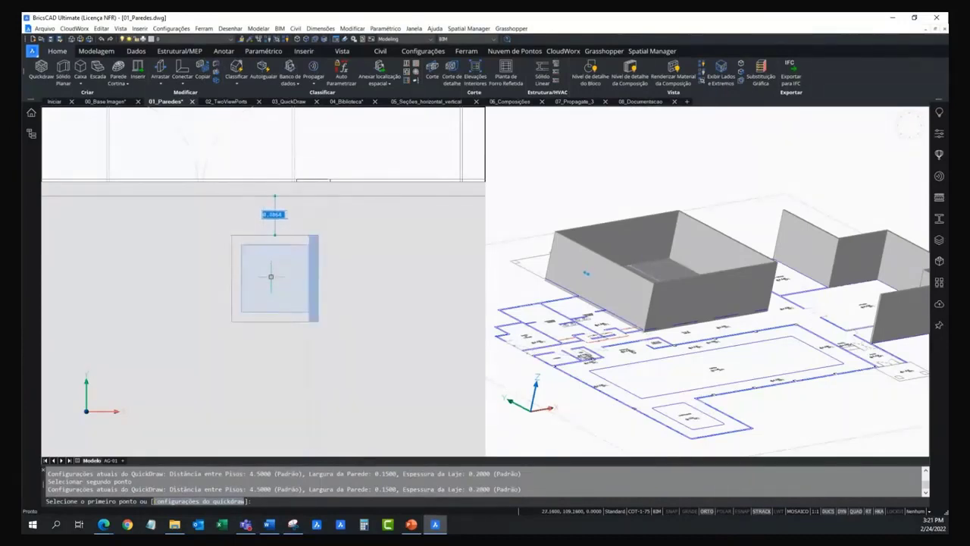
Add 0.10 m dividing walls by picking the hall's wall corner and its opposite corner
left_click(277, 226)
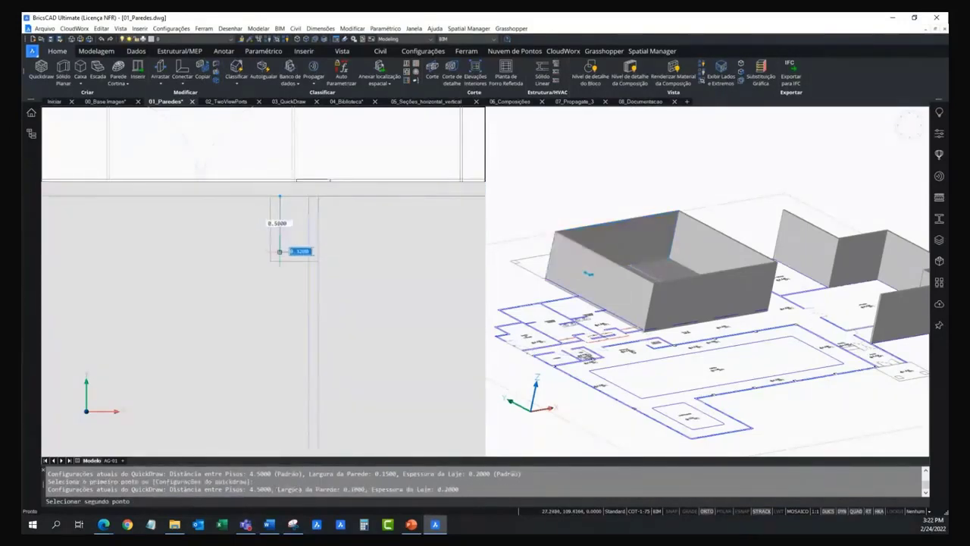
scroll(278, 250, "down", 3)
middle_click_drag(238, 346, 259, 208)
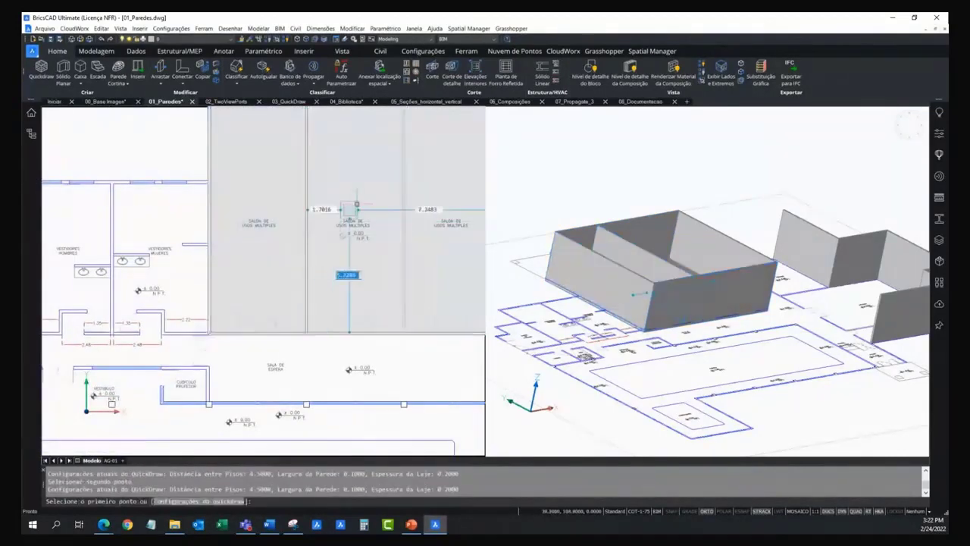
middle_click_drag(347, 217, 303, 312)
scroll(346, 217, "up", 3)
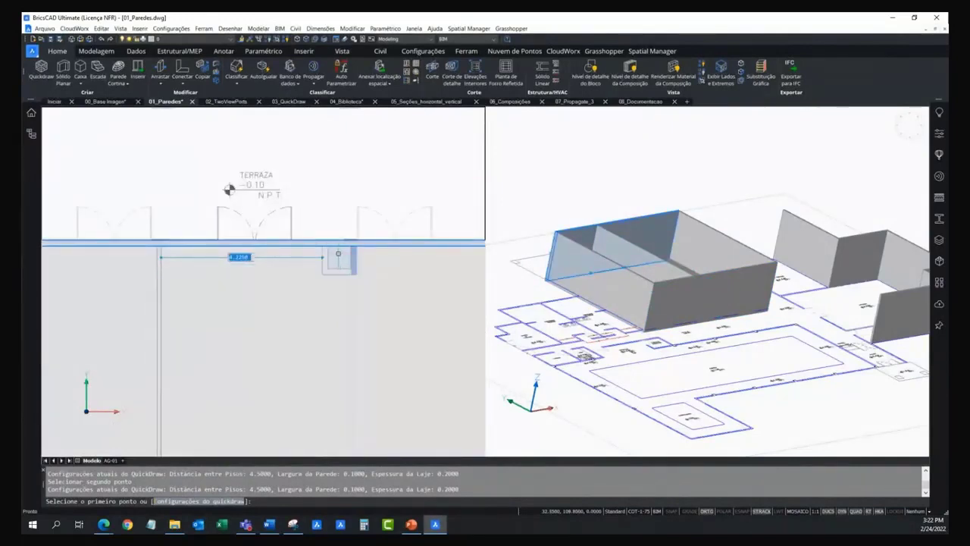
scroll(338, 256, "up", 2)
scroll(336, 260, "up", 1)
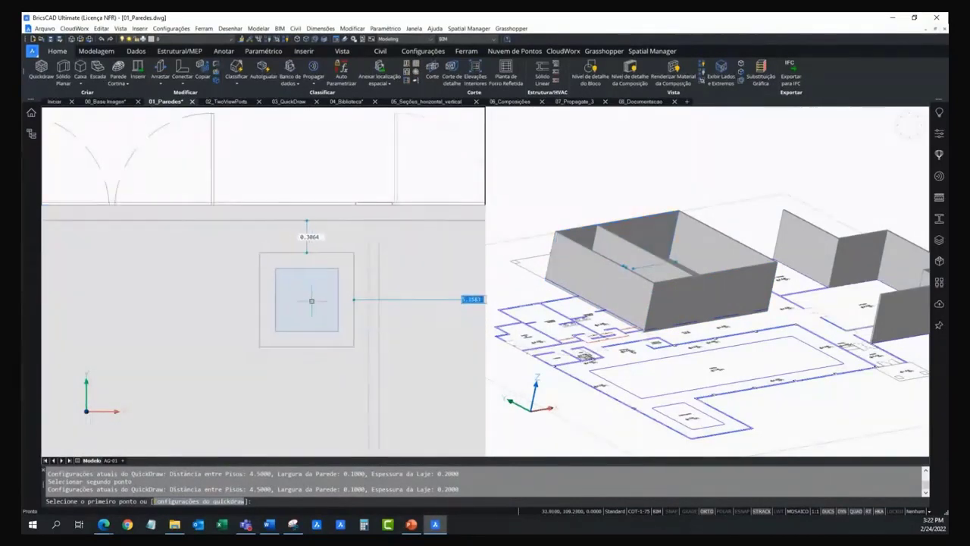
left_click(331, 246)
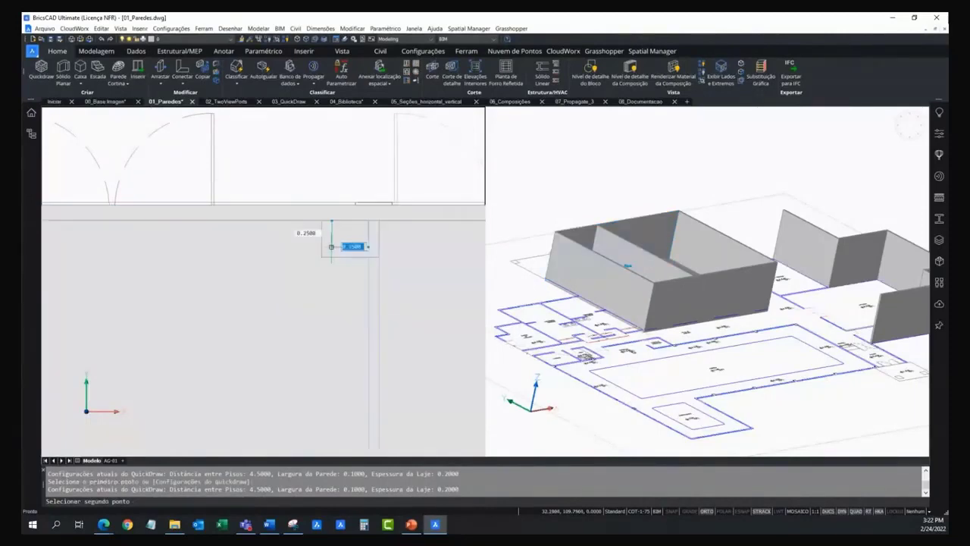
scroll(368, 246, "down", 4)
middle_click_drag(402, 281, 425, 170)
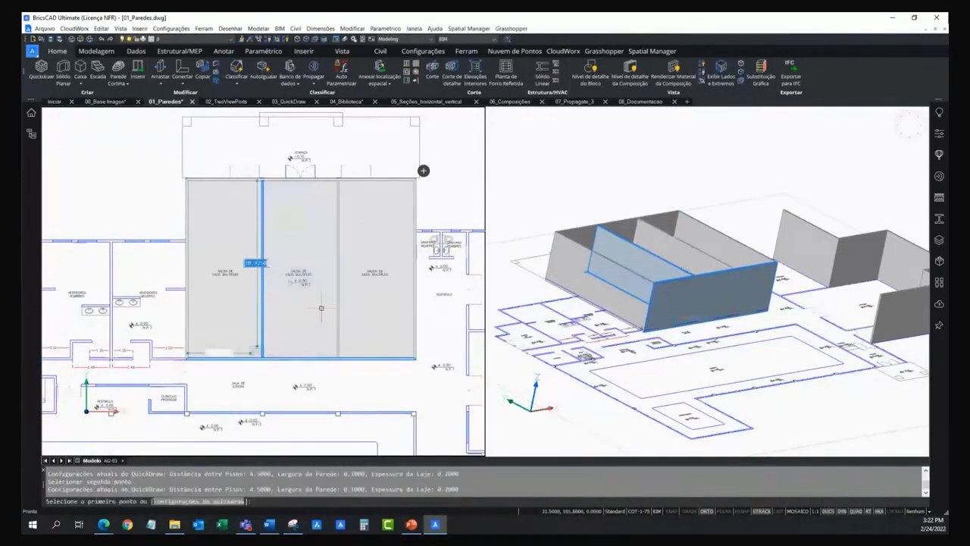
left_click(261, 357)
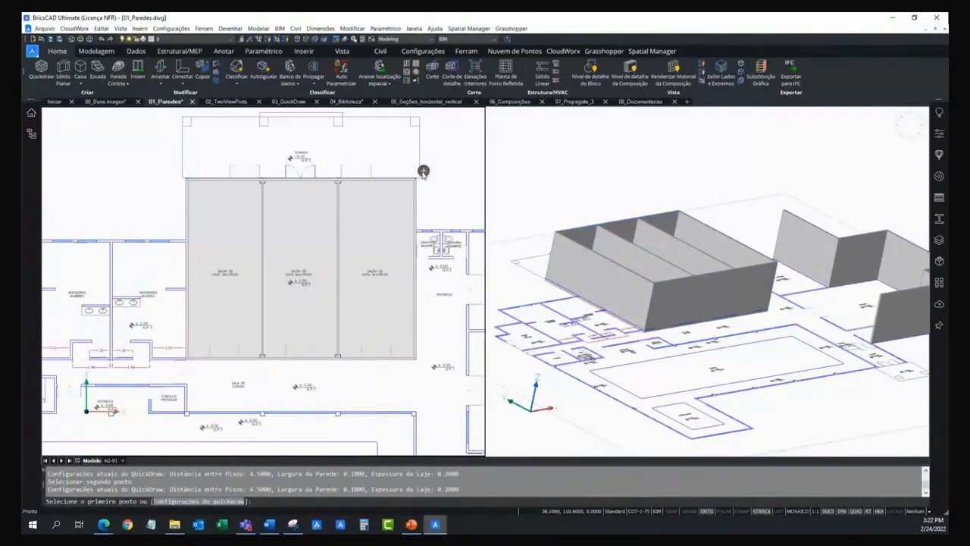
middle_click_drag(423, 171, 398, 241)
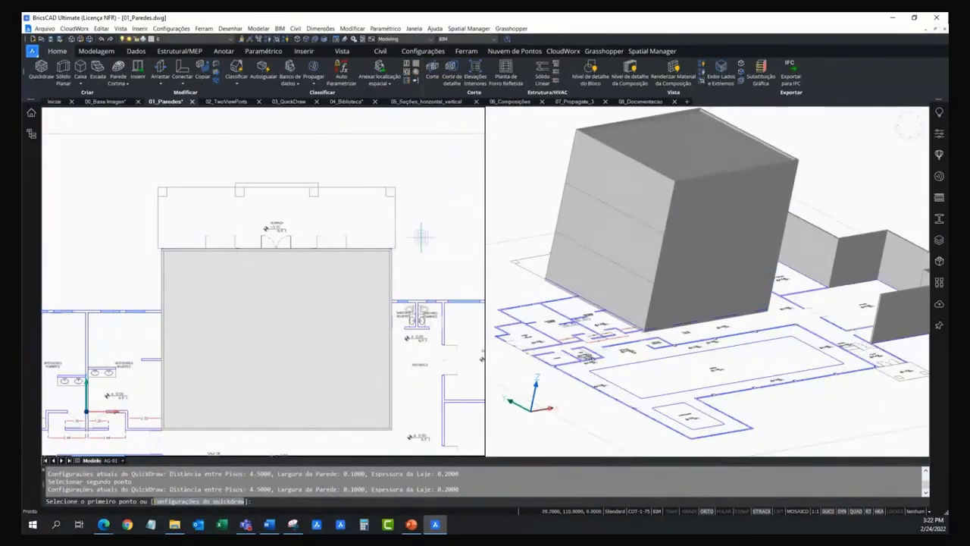
scroll(432, 235, "down", 2)
scroll(424, 227, "down", 2)
scroll(417, 220, "down", 1)
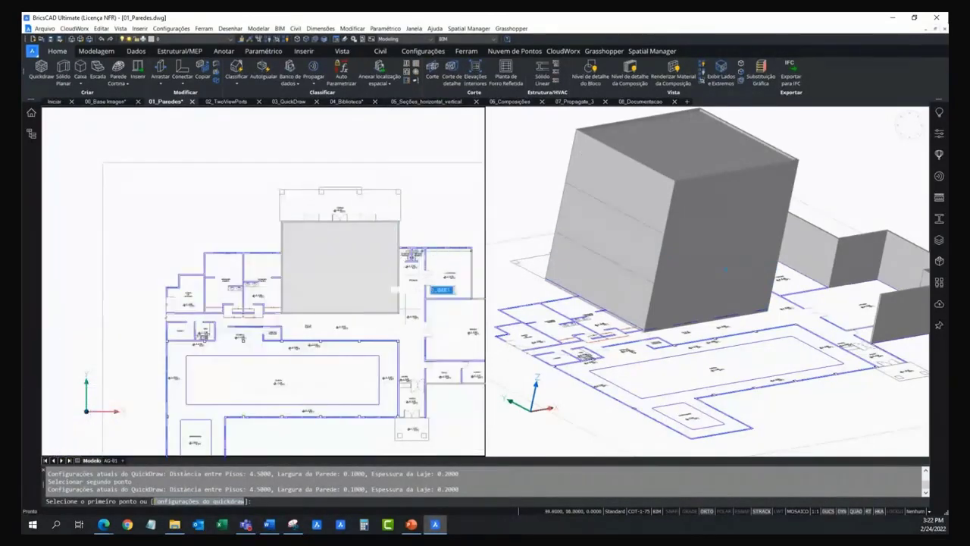
middle_click_drag(307, 379, 352, 282)
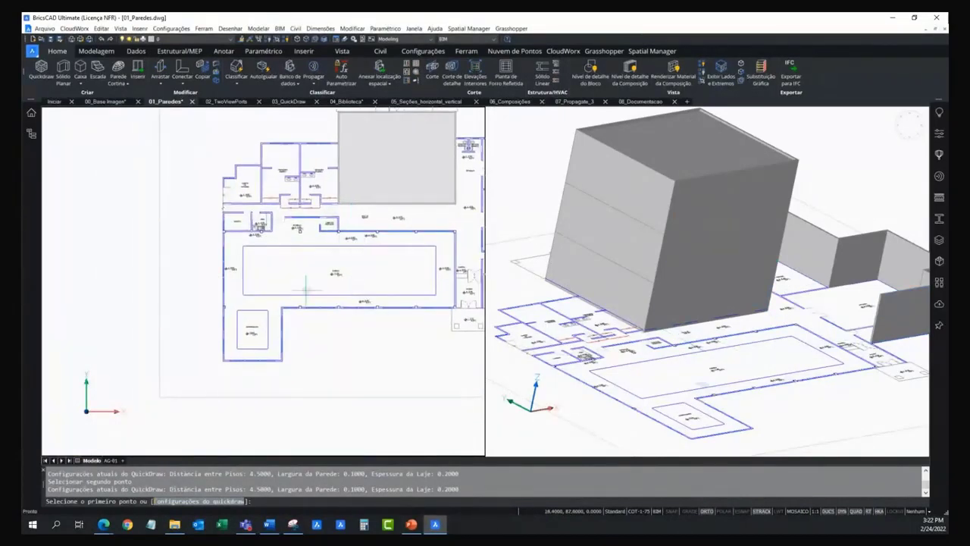
scroll(306, 287, "up", 2)
scroll(303, 288, "down", 2)
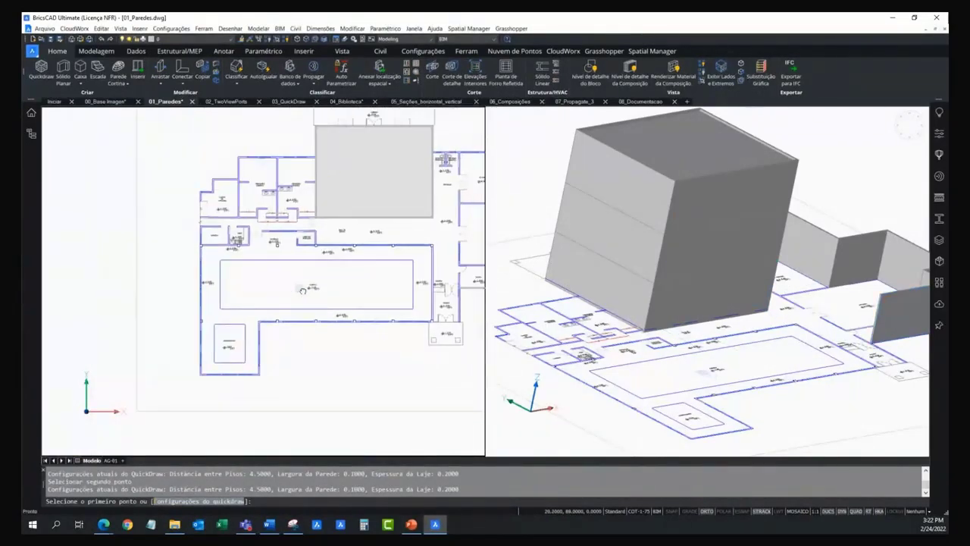
scroll(274, 290, "up", 1)
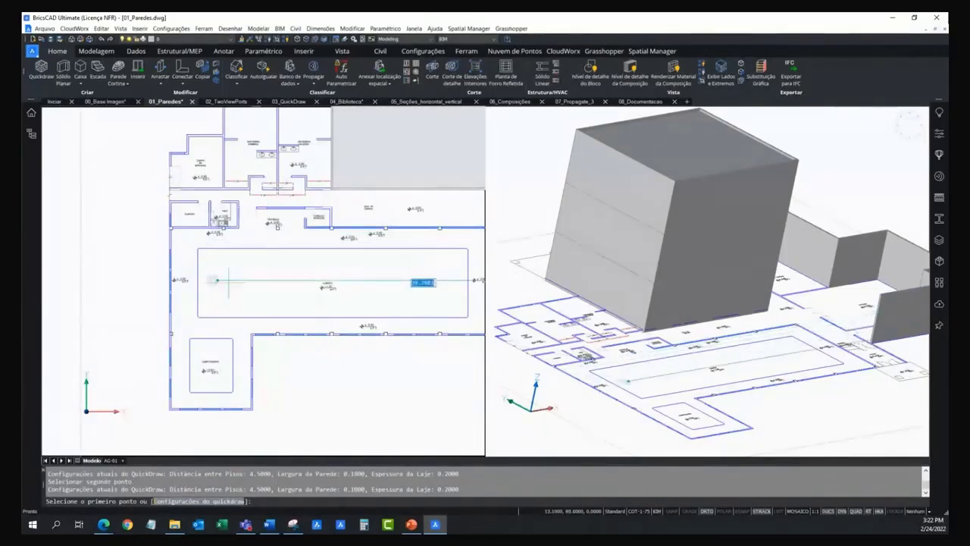
middle_click_drag(362, 273, 330, 271)
type("C")
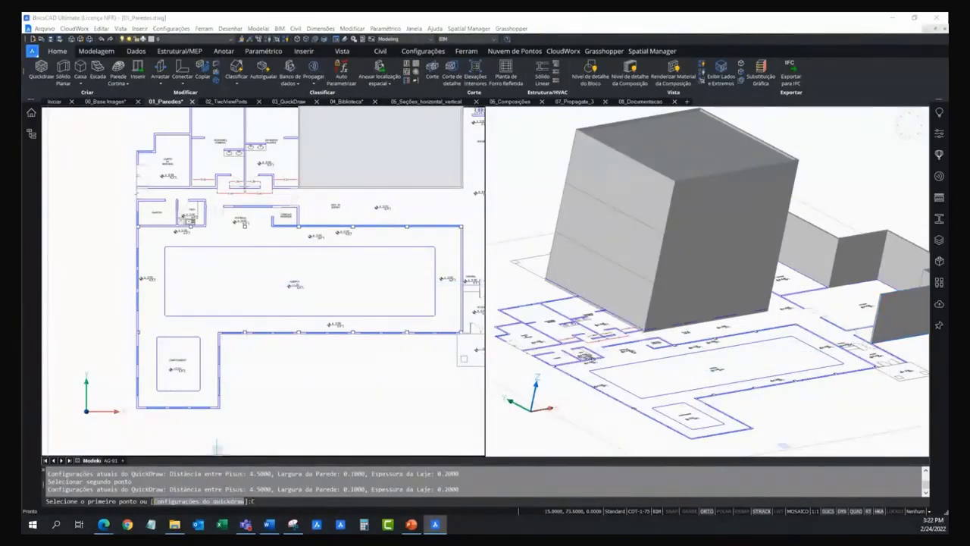
Enter 7 for Distância padrão piso-a-piso in QuickDraw's Configurações dialog
key("Return")
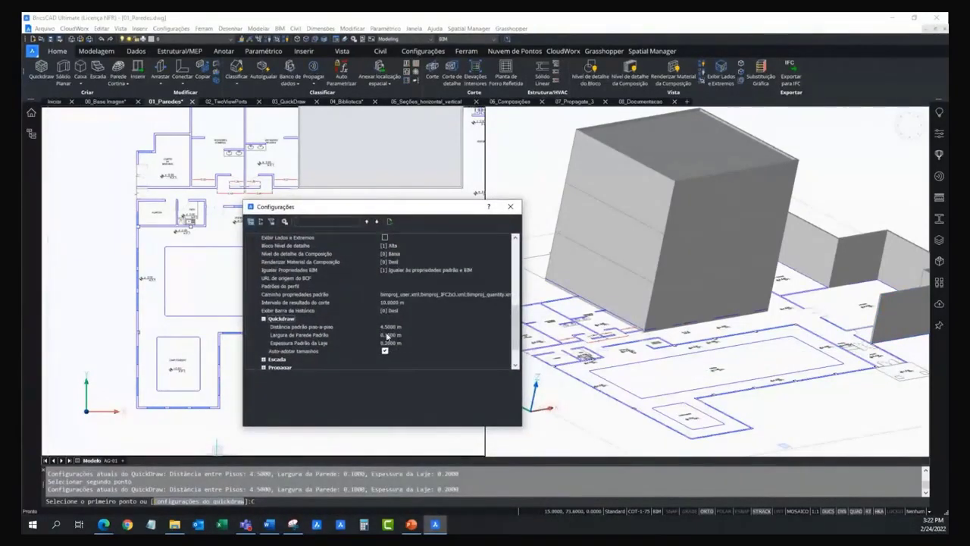
left_click(389, 328)
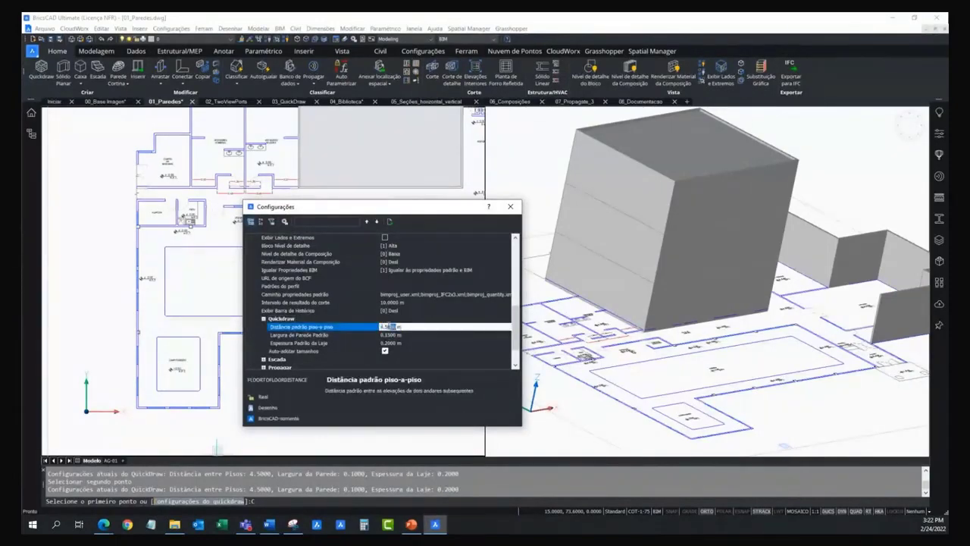
mouse_move(388, 326)
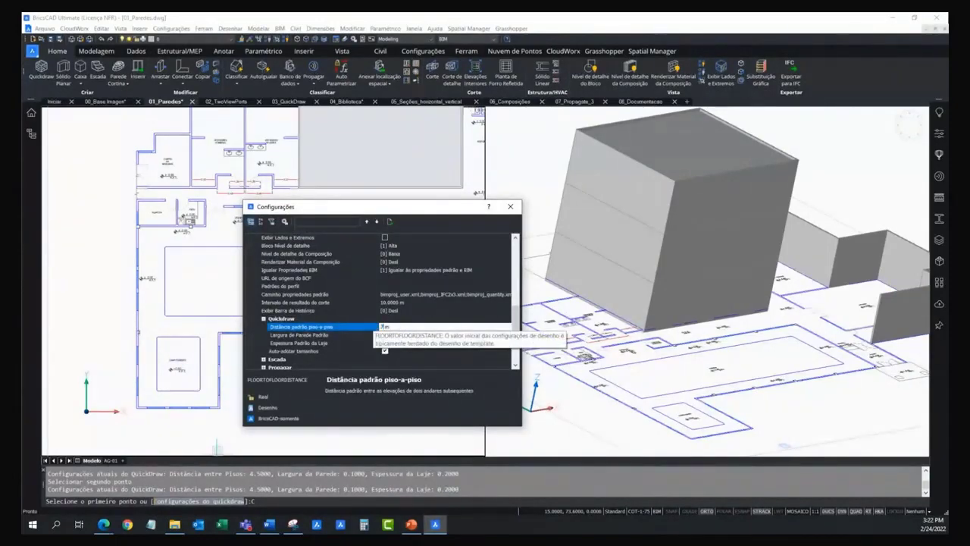
type("7")
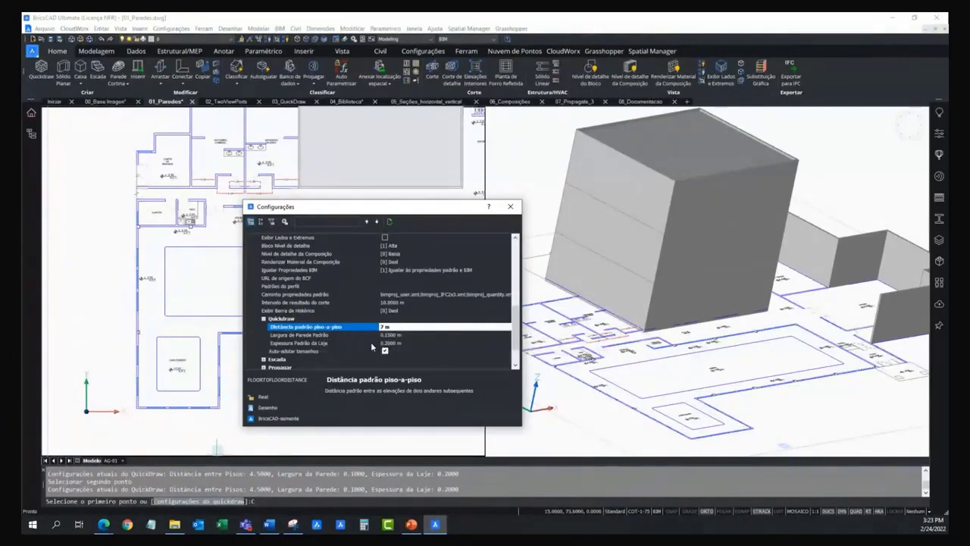
left_click(511, 206)
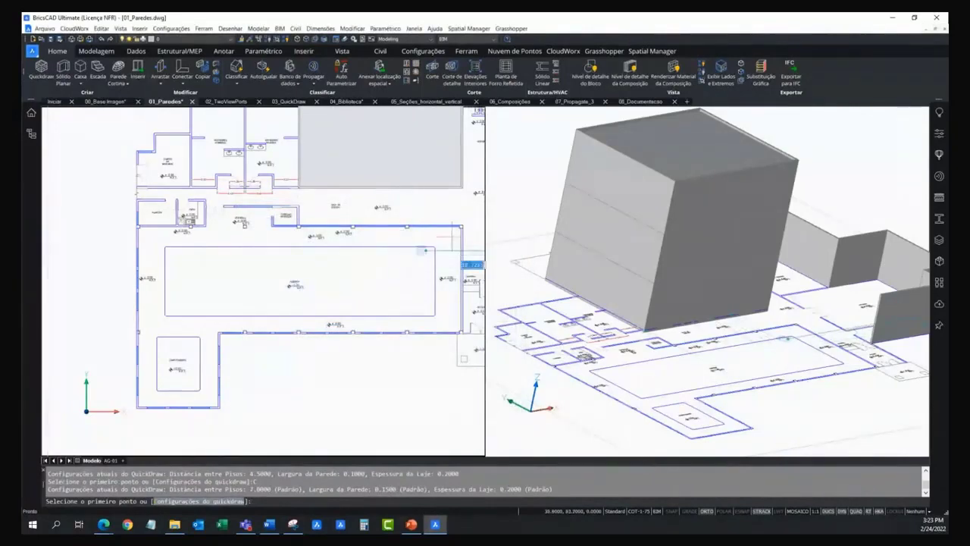
Draw a 7 m QuickDraw wall block around the large central hall
scroll(462, 227, "up", 5)
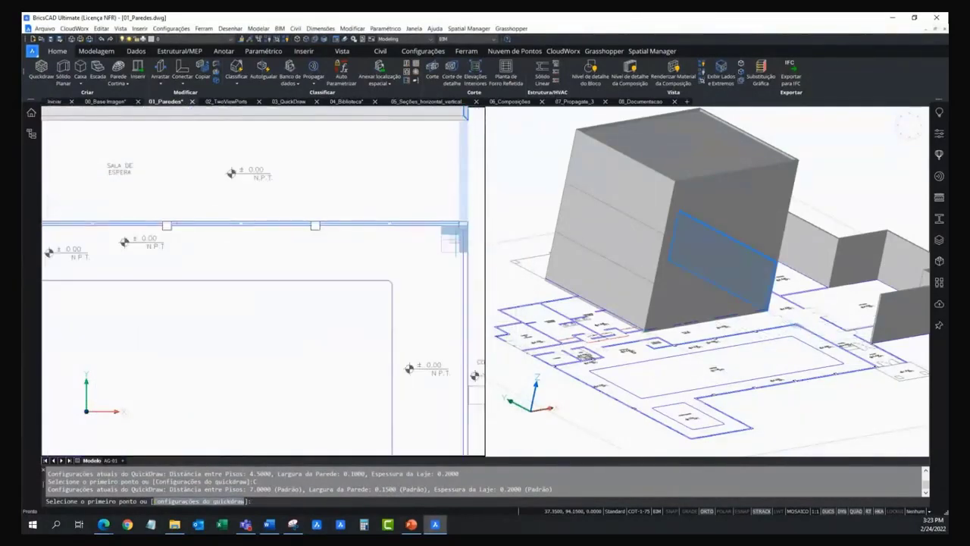
left_click(464, 226)
scroll(409, 318, "down", 5)
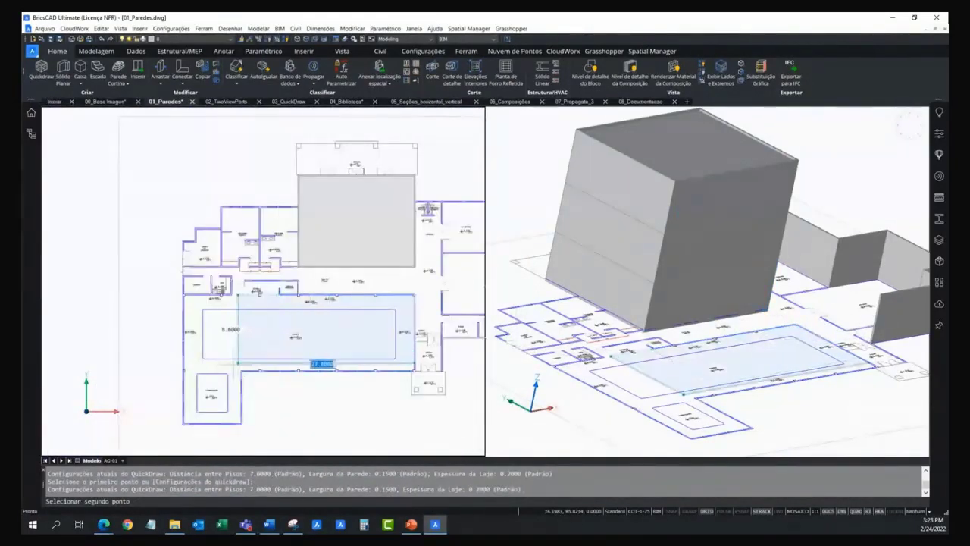
scroll(184, 376, "up", 3)
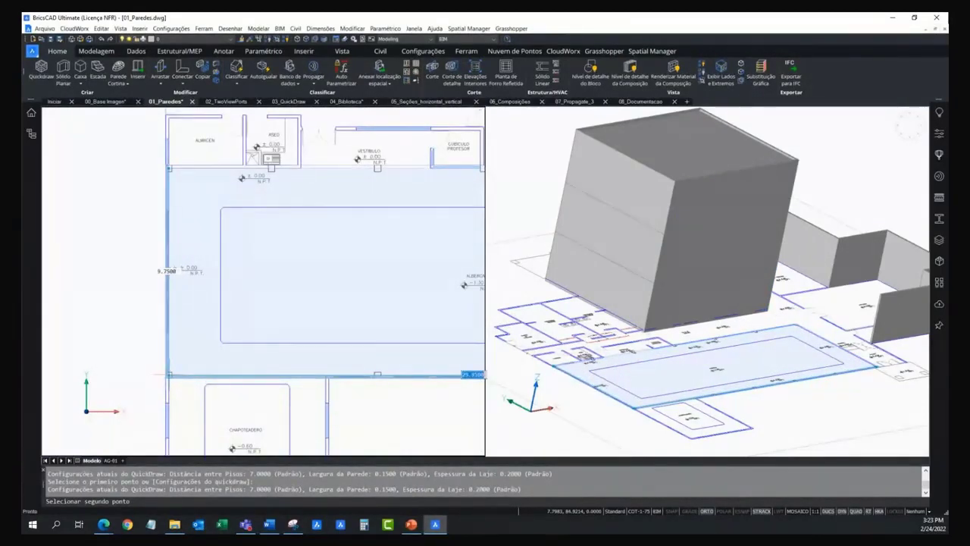
left_click(169, 375)
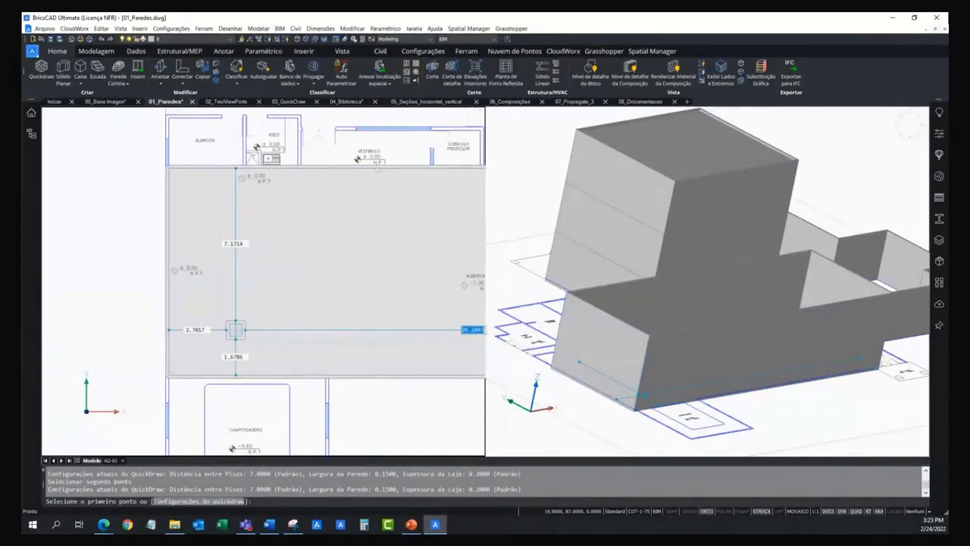
Add QuickDraw walls around the small CHAPOTEADERO room below the hall and end the command
left_click(175, 368)
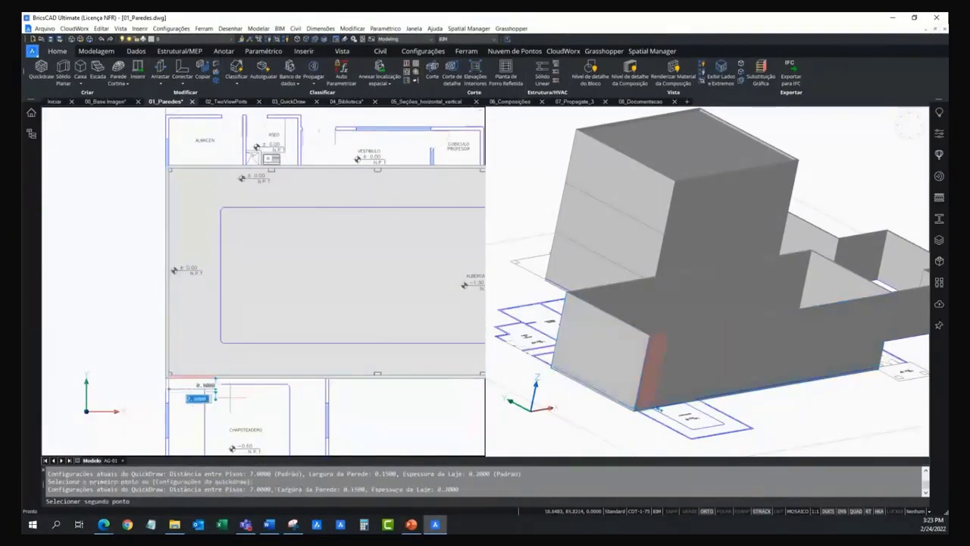
middle_click_drag(271, 415, 263, 296)
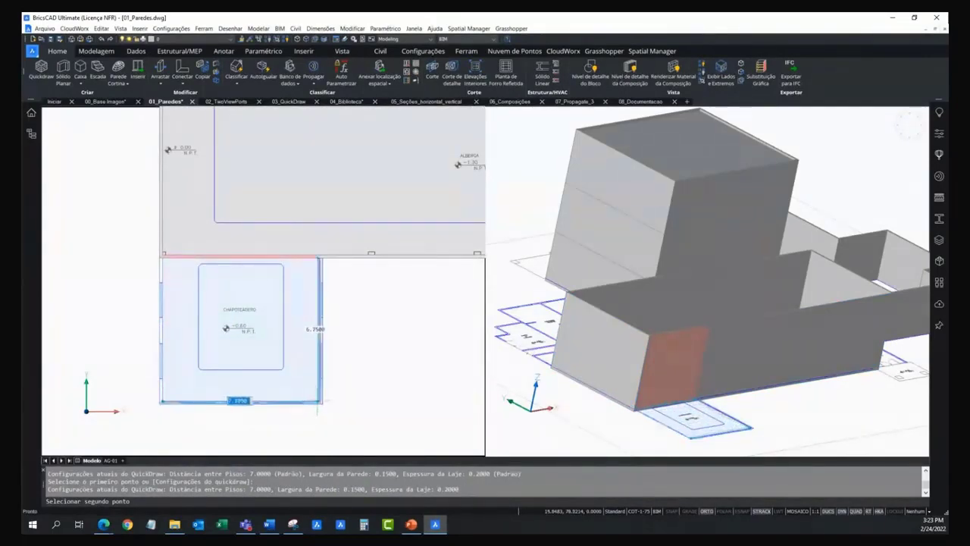
left_click(311, 399)
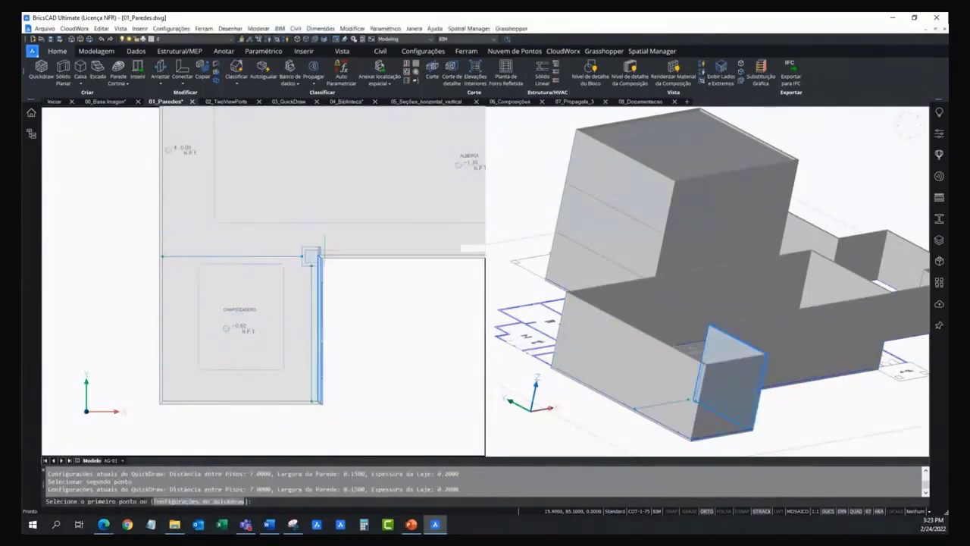
scroll(333, 242, "down", 3)
middle_click_drag(357, 217, 326, 257)
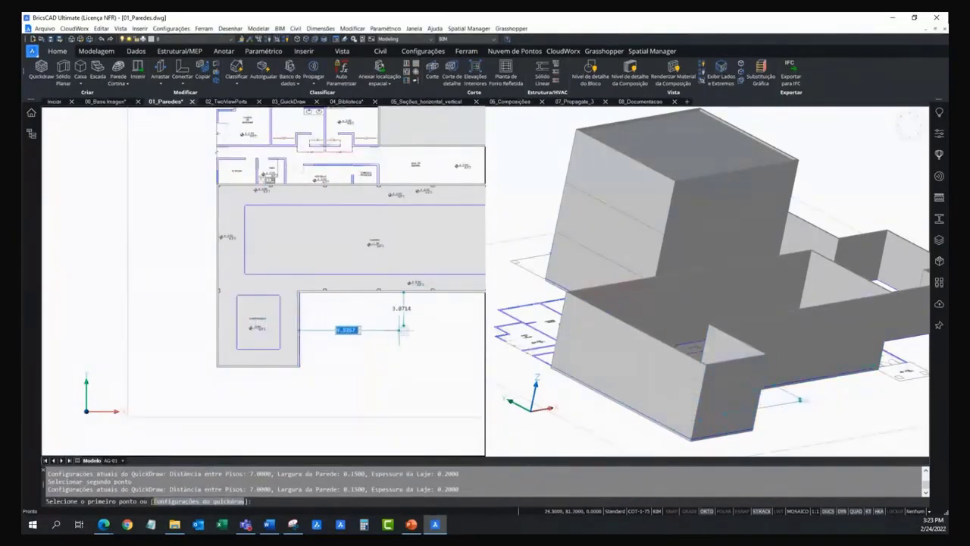
middle_click_drag(386, 326, 321, 343)
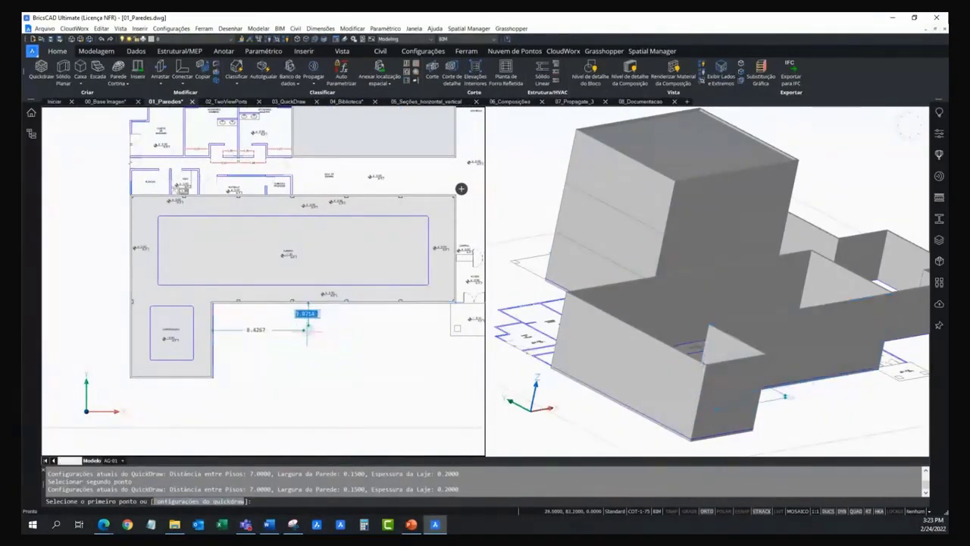
key("Escape")
middle_click_drag(274, 322, 285, 324)
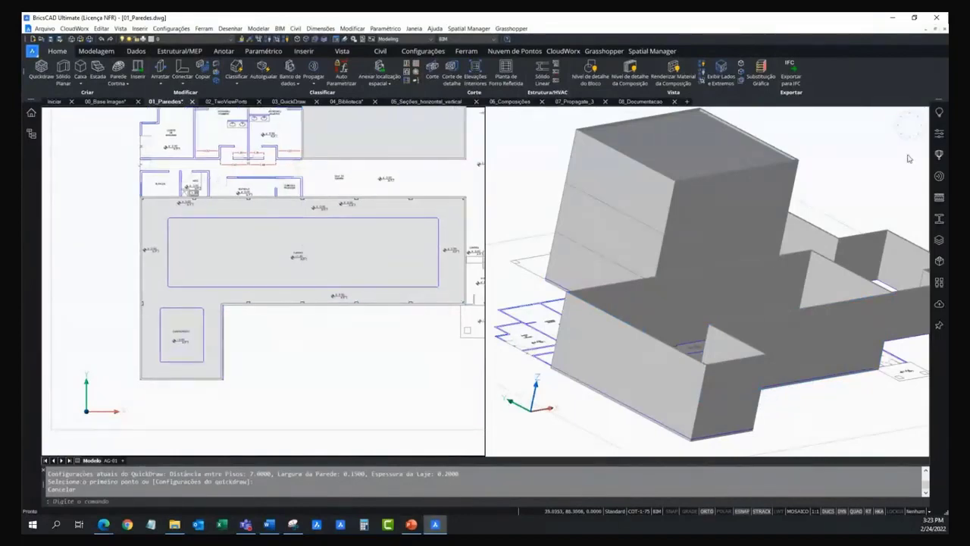
Browse the Janelas folder in the Biblioteca panel to see Bay Window, Janela 1x1 and Janela 1x2
left_click(938, 155)
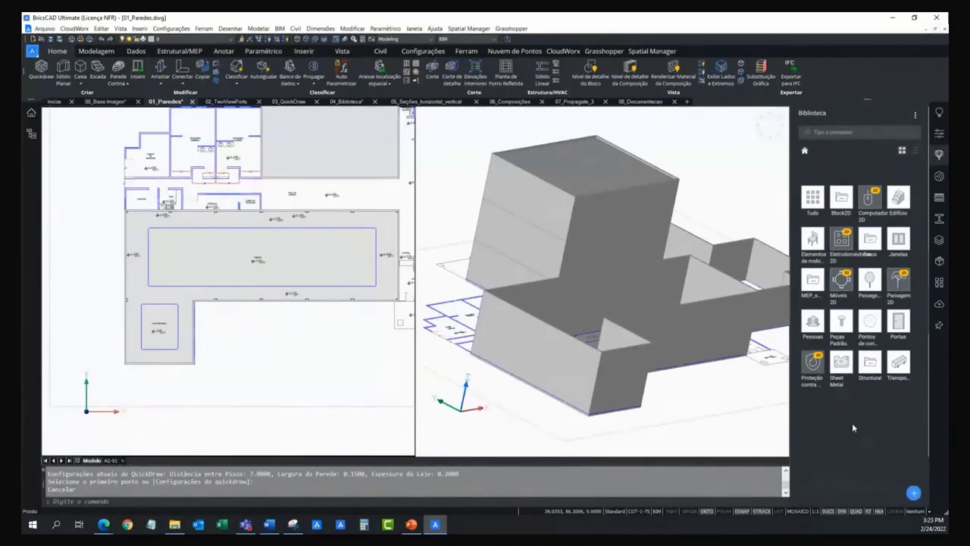
left_click(899, 240)
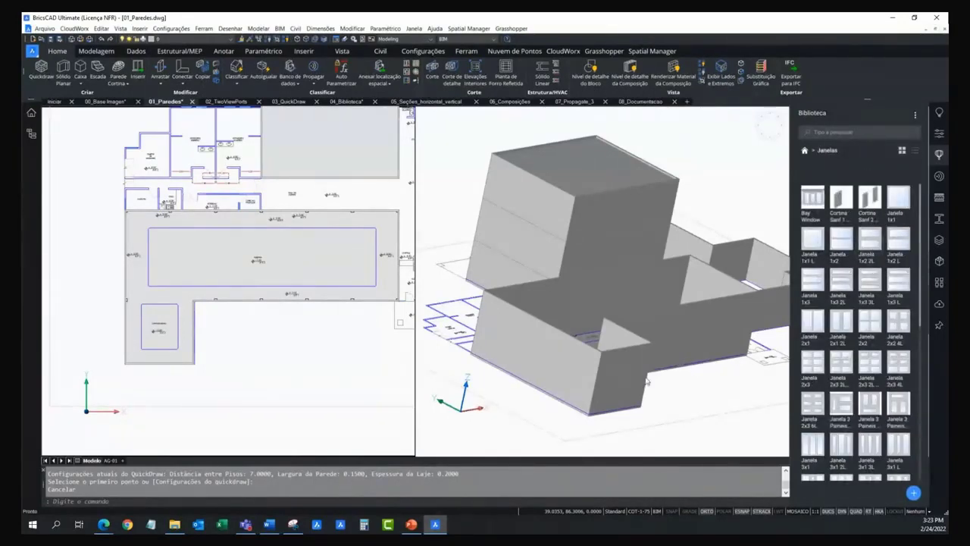
scroll(637, 420, "up", 4)
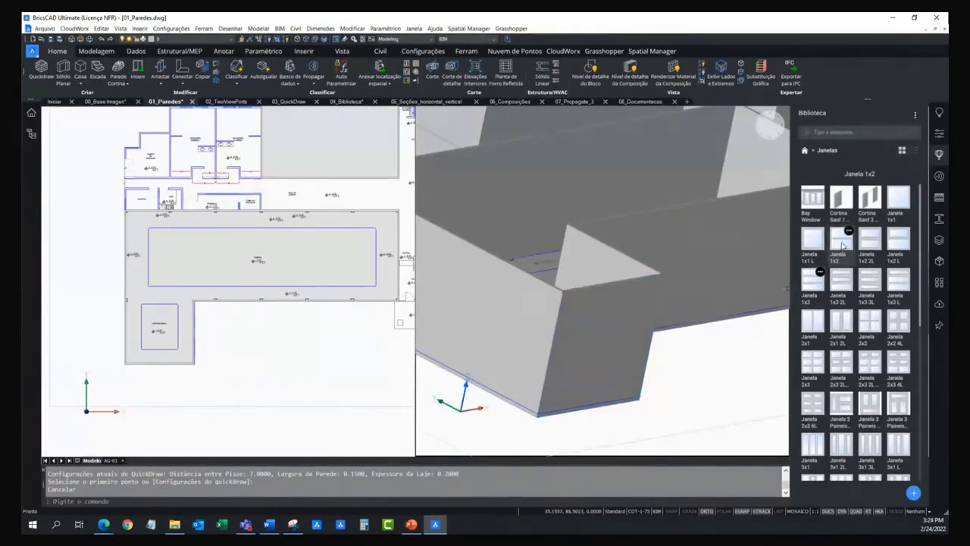
Insert a Janela 1x2 window into the tall hall wall, with its first dimension fixed at 1
left_click(843, 244)
scroll(599, 349, "up", 2)
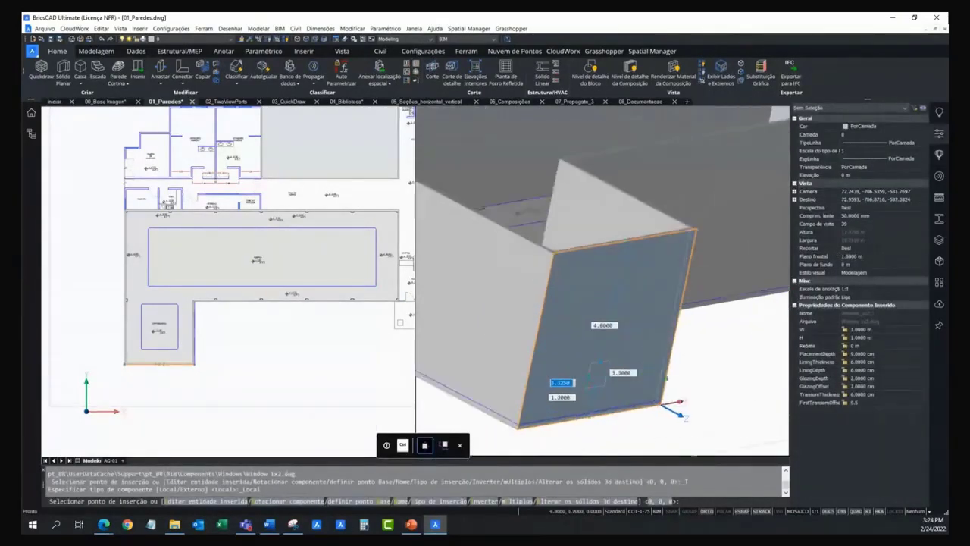
scroll(598, 349, "up", 2)
middle_click_drag(550, 352, 523, 348)
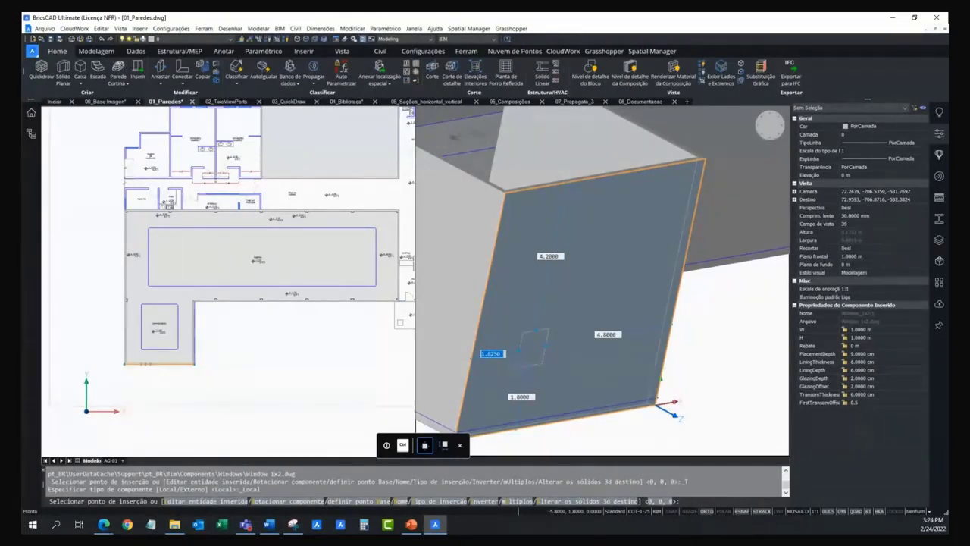
mouse_move(535, 345)
middle_mouse_down("shift")
mouse_move(542, 338)
mouse_move(565, 364)
middle_mouse_up("shift")
type("1")
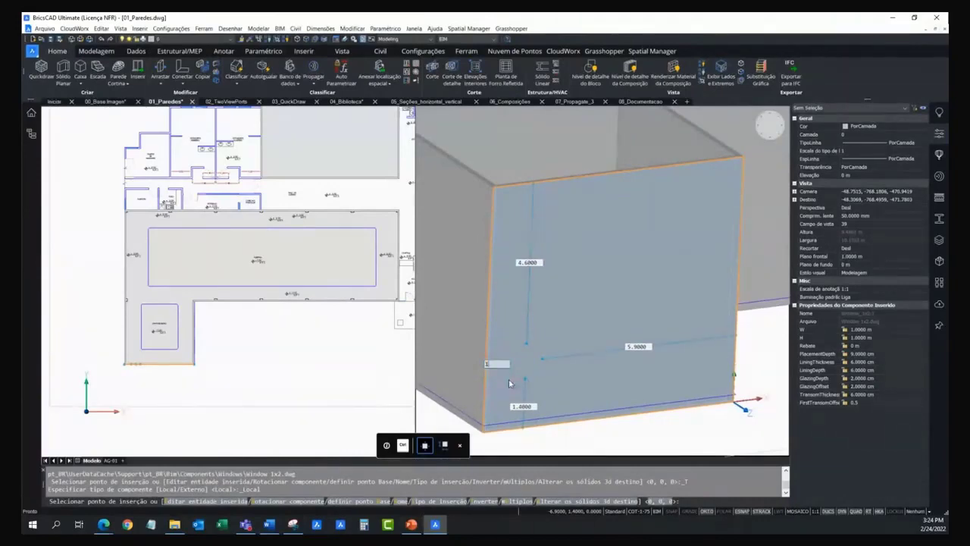
key("Tab")
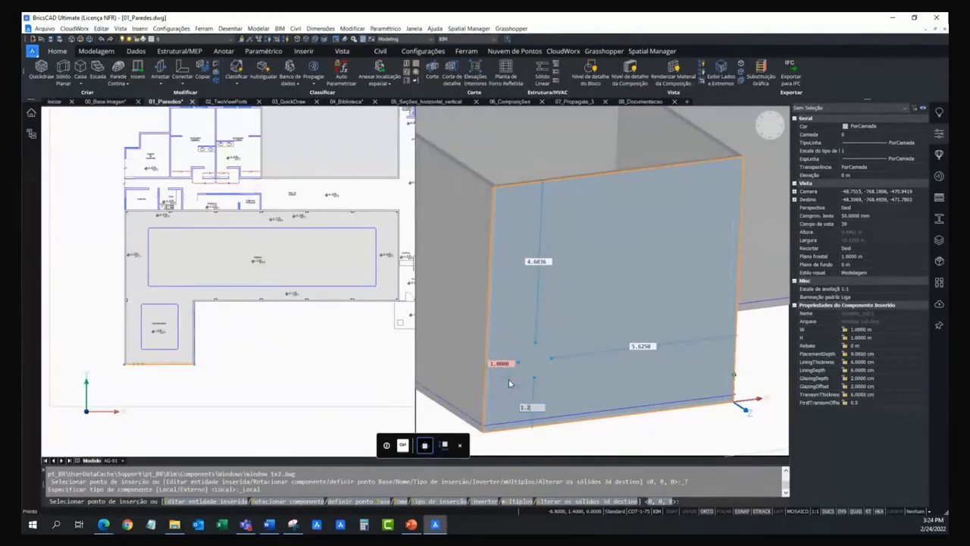
key("Return")
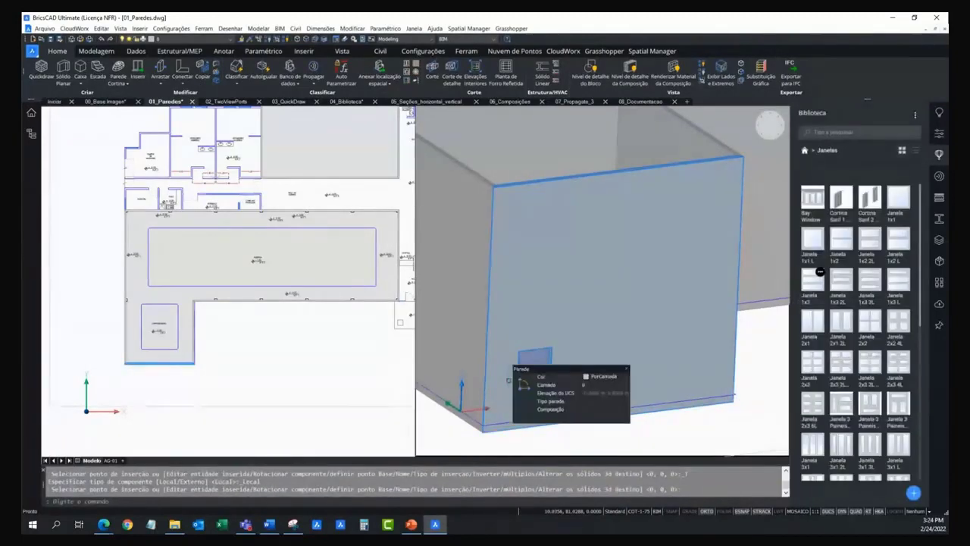
Place a second Janela 1x2 window beside it at offset 2, then end the insertion
scroll(565, 371, "up", 2)
scroll(576, 349, "up", 2)
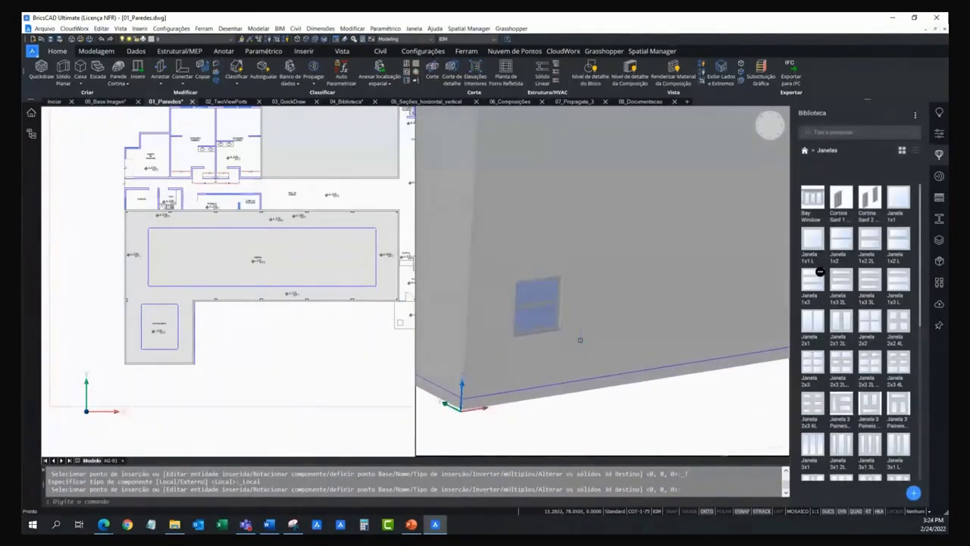
scroll(580, 338, "up", 2)
mouse_move(847, 253)
left_mouse_down()
mouse_move(645, 303)
mouse_move(601, 469)
left_mouse_up()
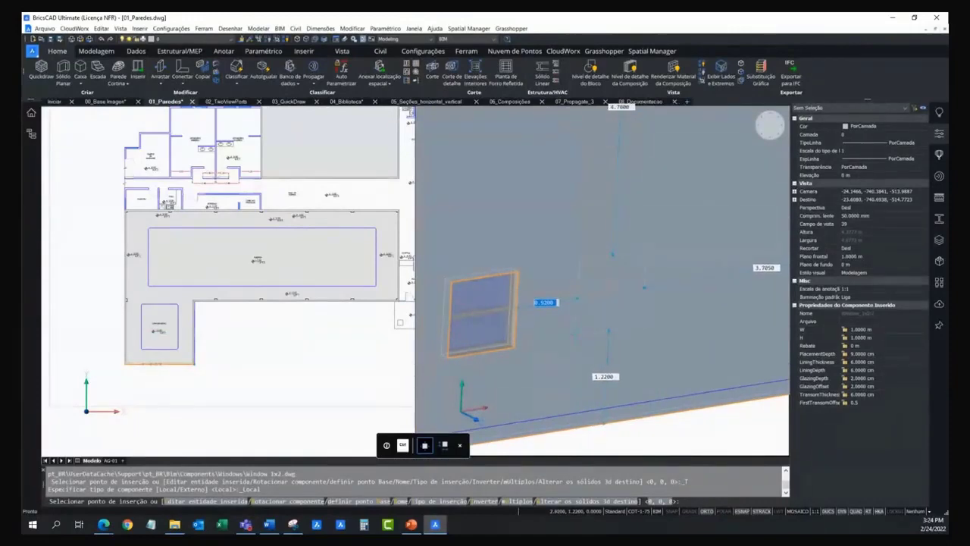
type("2")
key("Tab")
type("1.2")
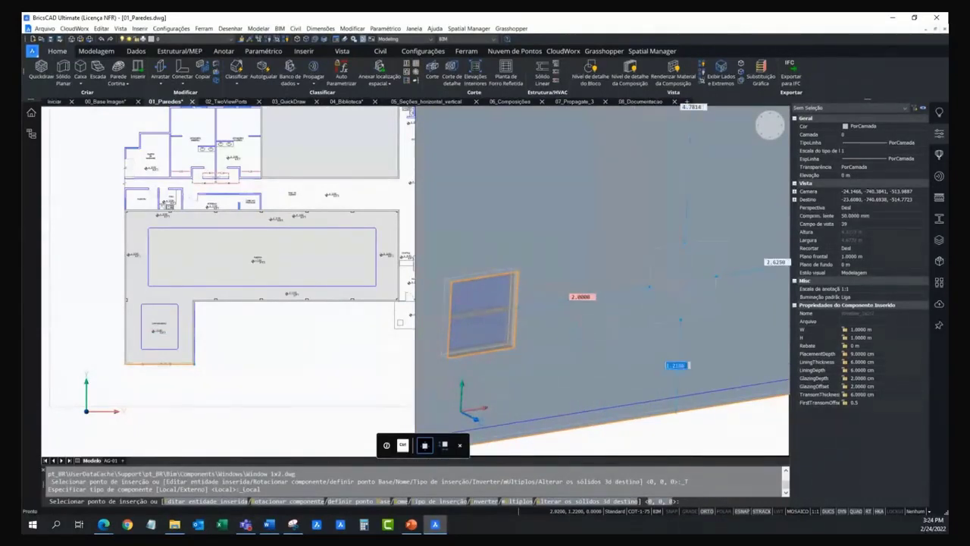
key("Return")
right_click(575, 338)
key("Escape")
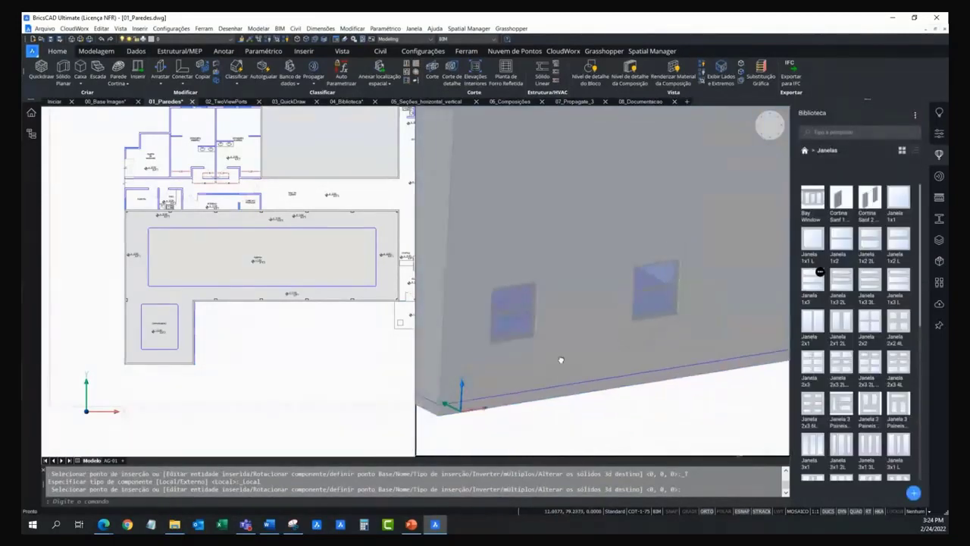
scroll(561, 361, "down", 5)
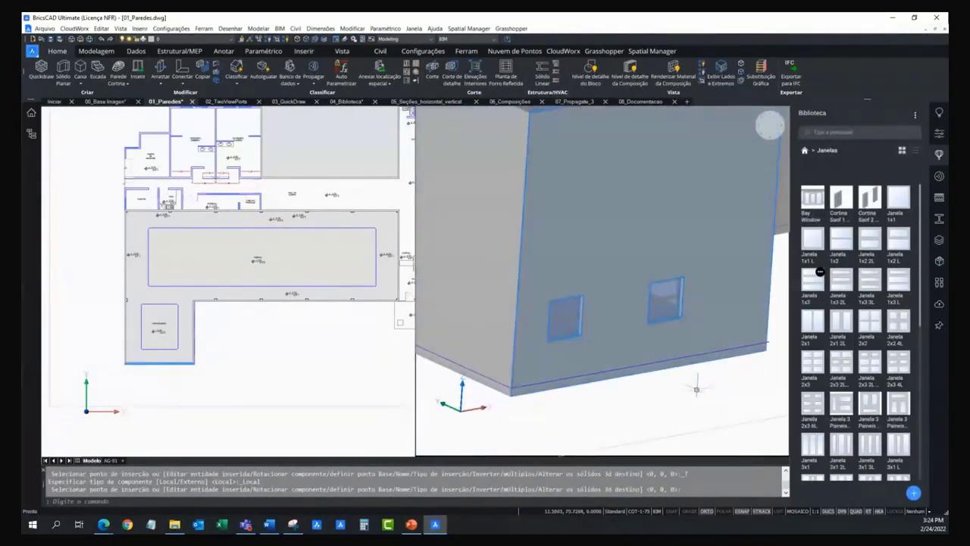
middle_click_drag(696, 389, 675, 401)
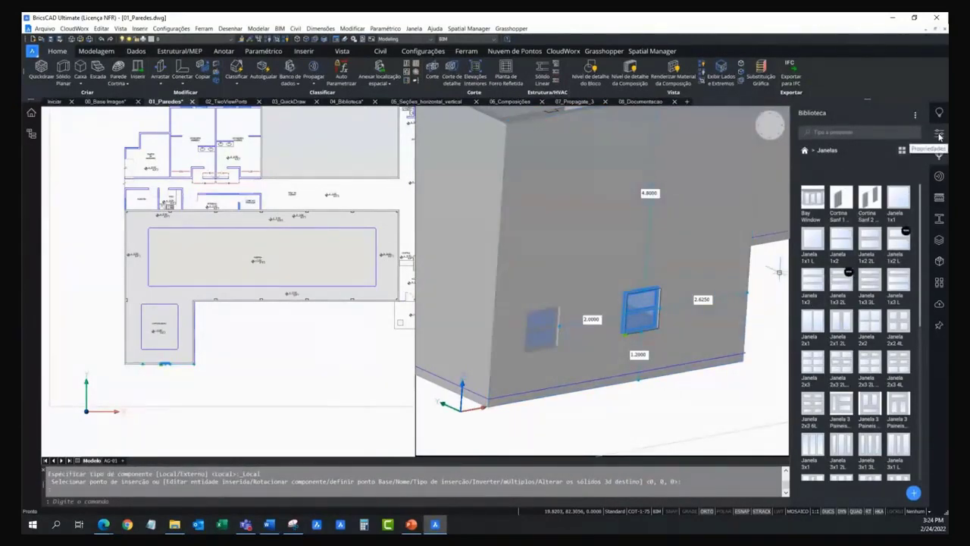
Set the second Janela 1x2 window's Parâmetros W to 2 in Propriedades
left_click(939, 137)
scroll(871, 265, "down", 3)
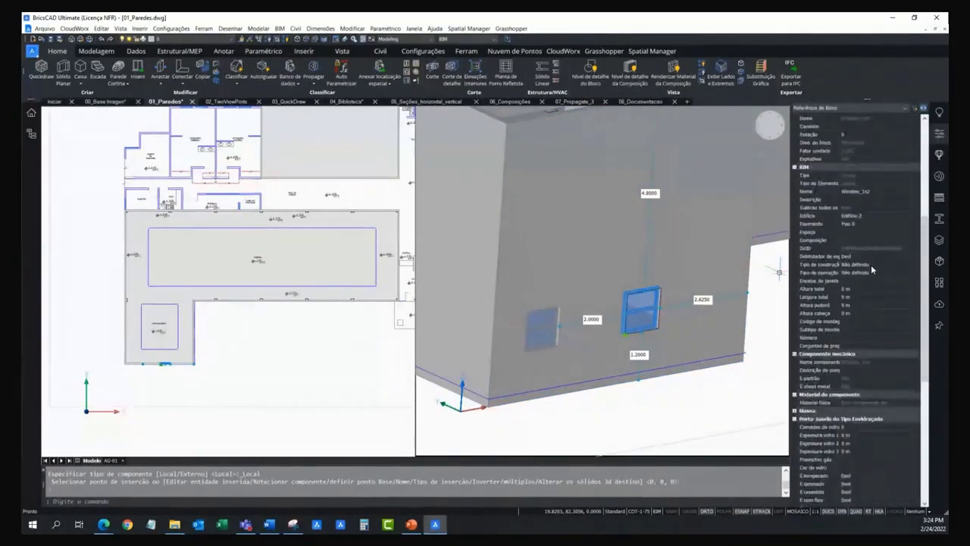
scroll(871, 264, "down", 3)
scroll(872, 269, "down", 1)
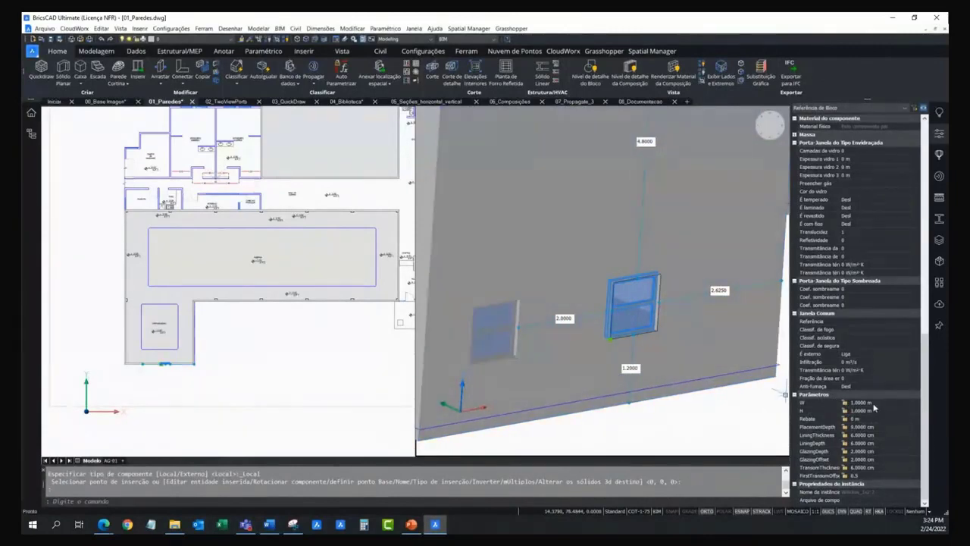
left_click(871, 402)
type("2")
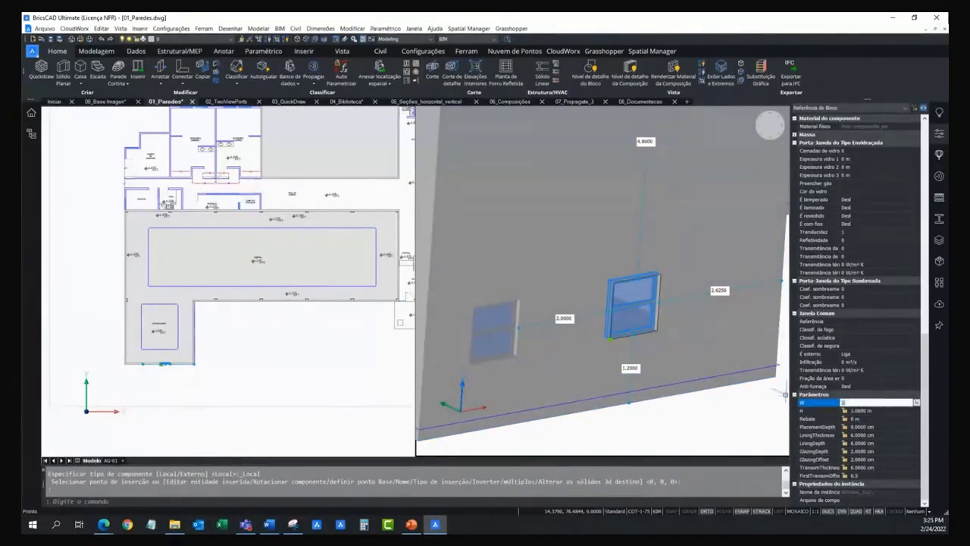
key("Return")
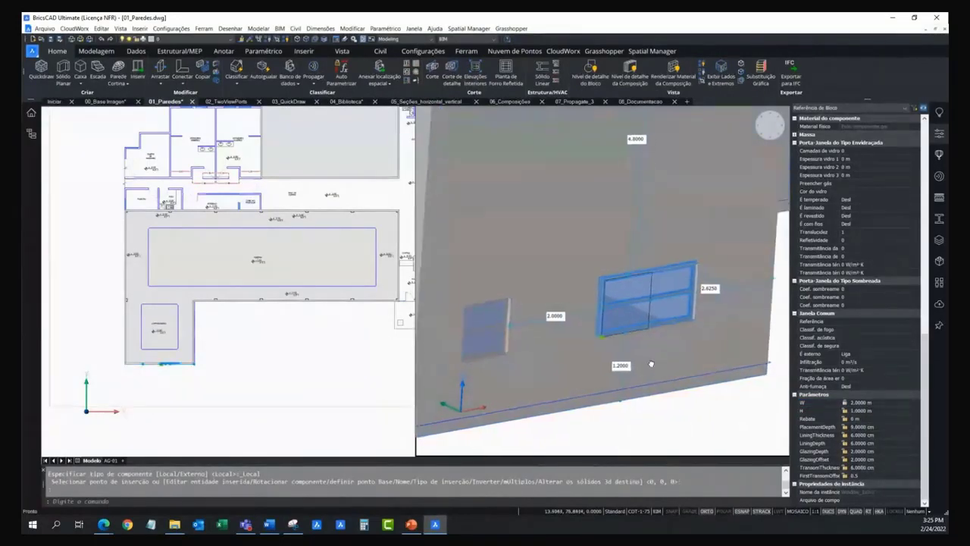
key("Escape")
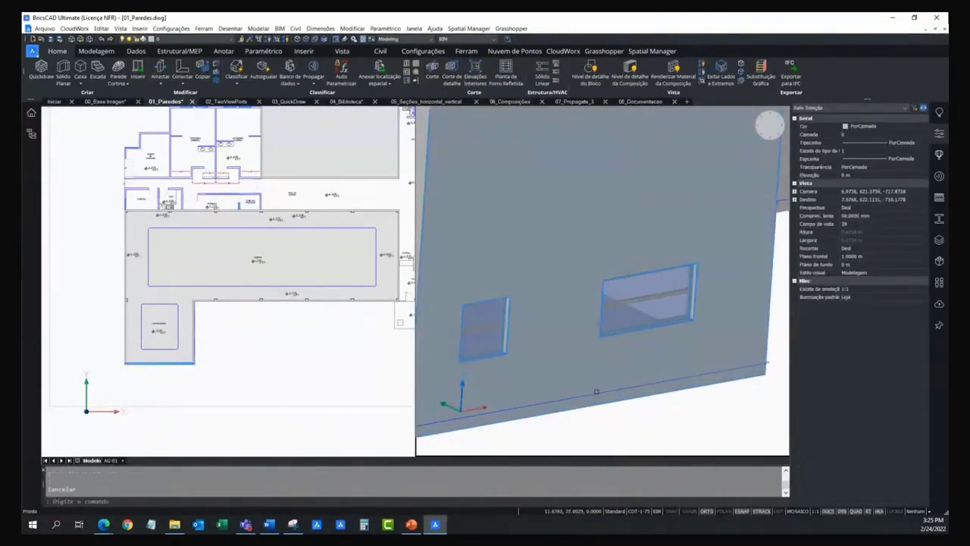
middle_click_drag(596, 392, 728, 379, "shift")
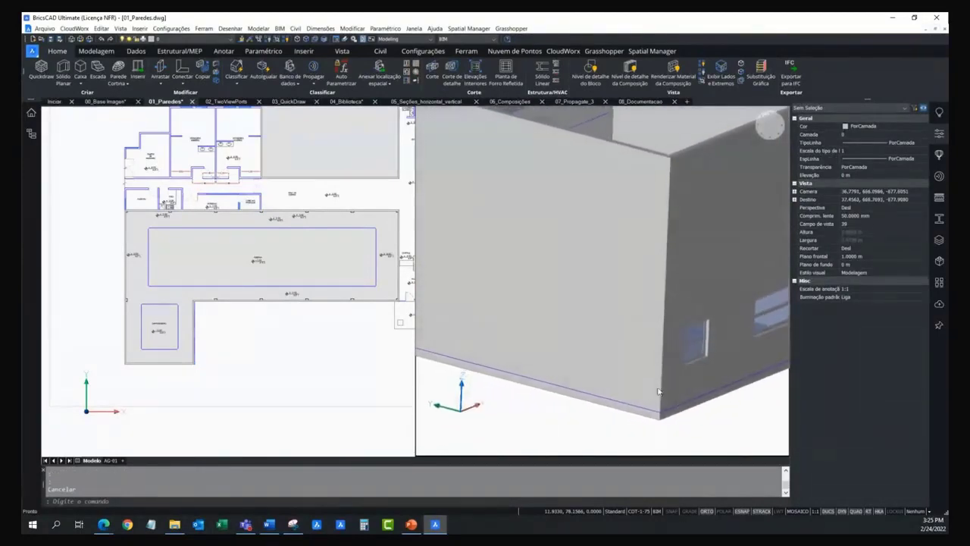
Insert a Porta ext vidro door from the Portas library into the hall wall, entering dimensions 2 and 0.2
left_click(939, 155)
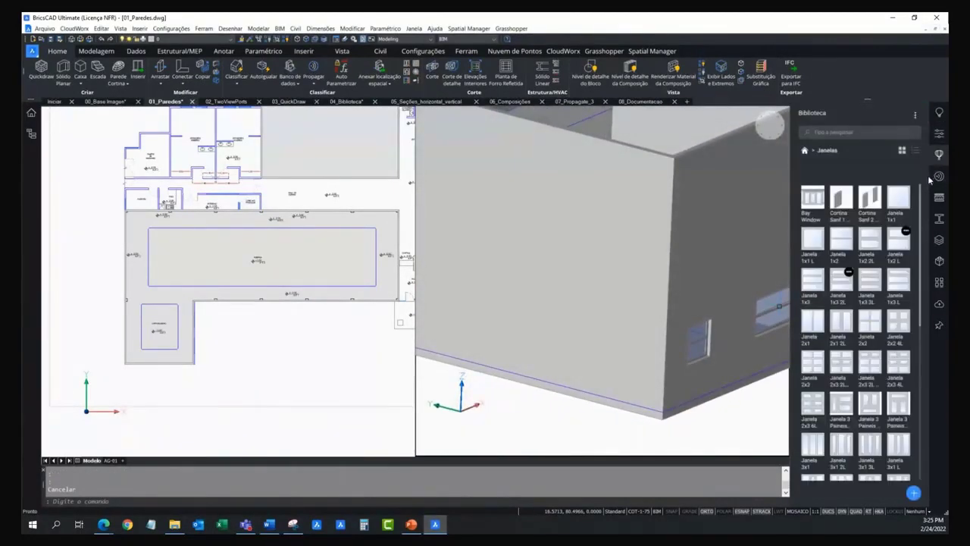
left_click(804, 151)
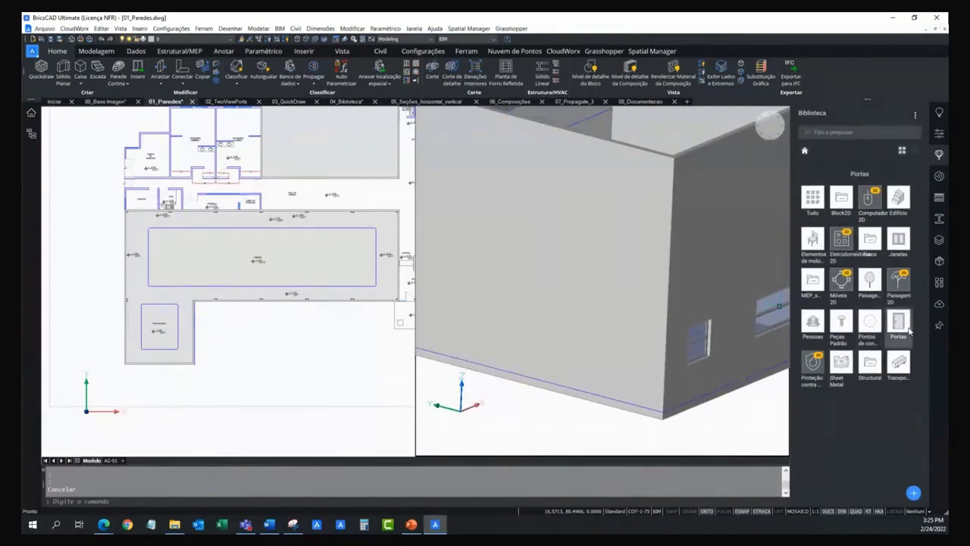
left_click(906, 328)
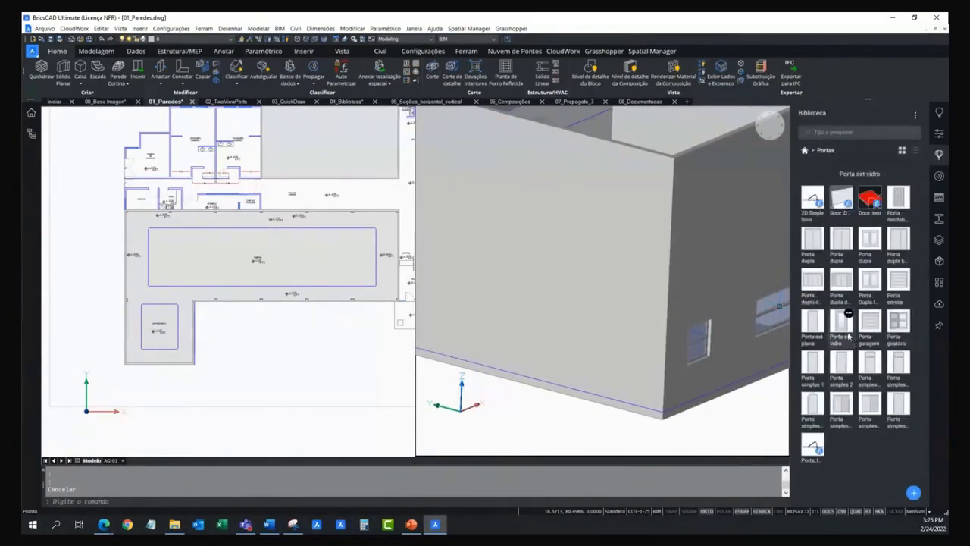
left_click(849, 336)
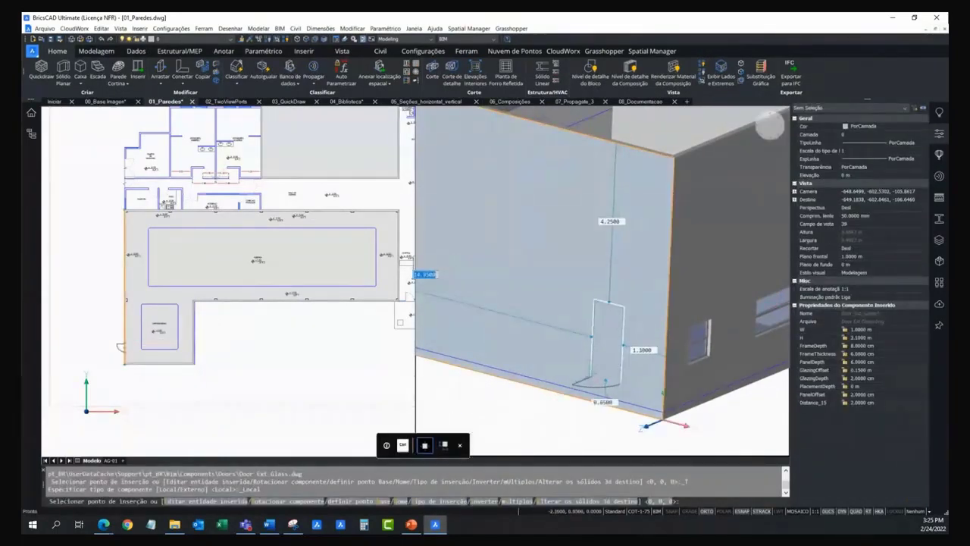
key("Tab")
type("2")
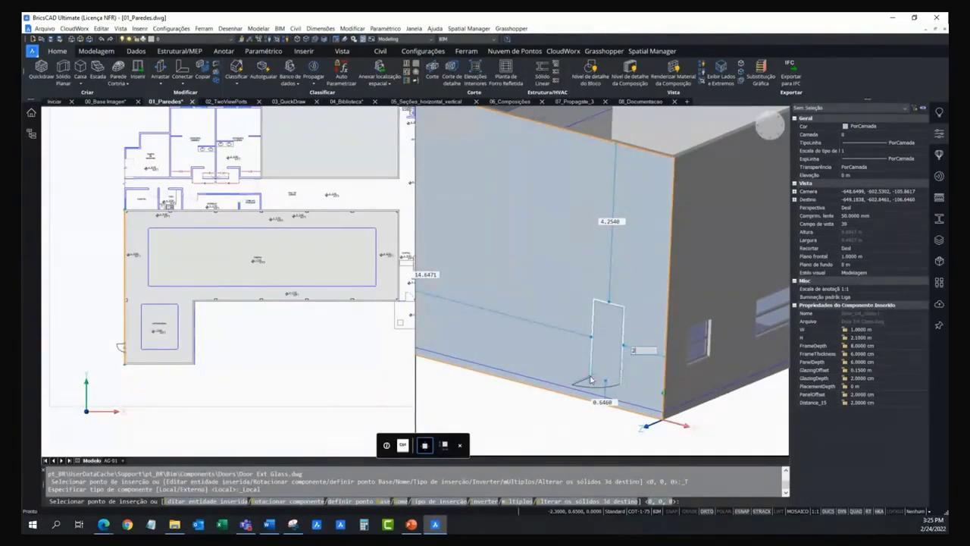
key("Tab")
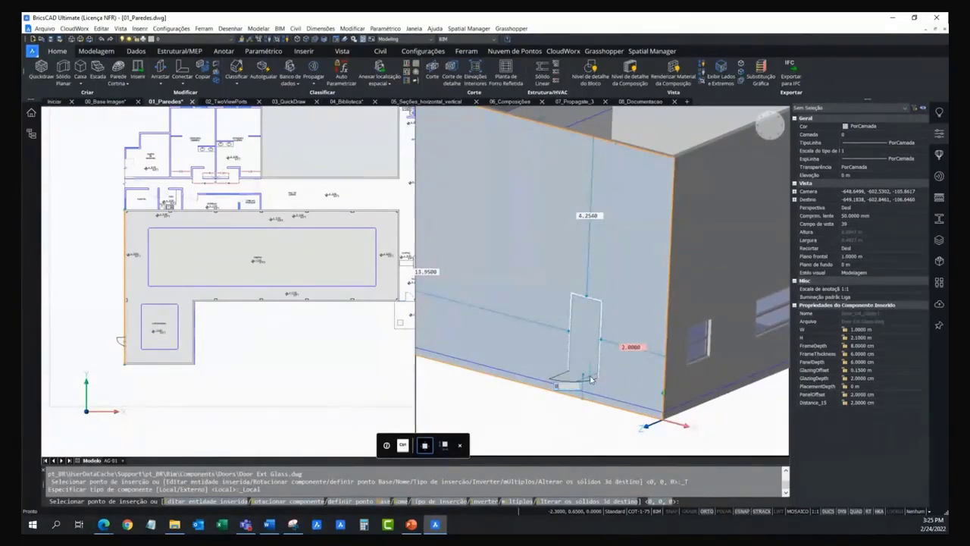
type("0.3")
key("Return")
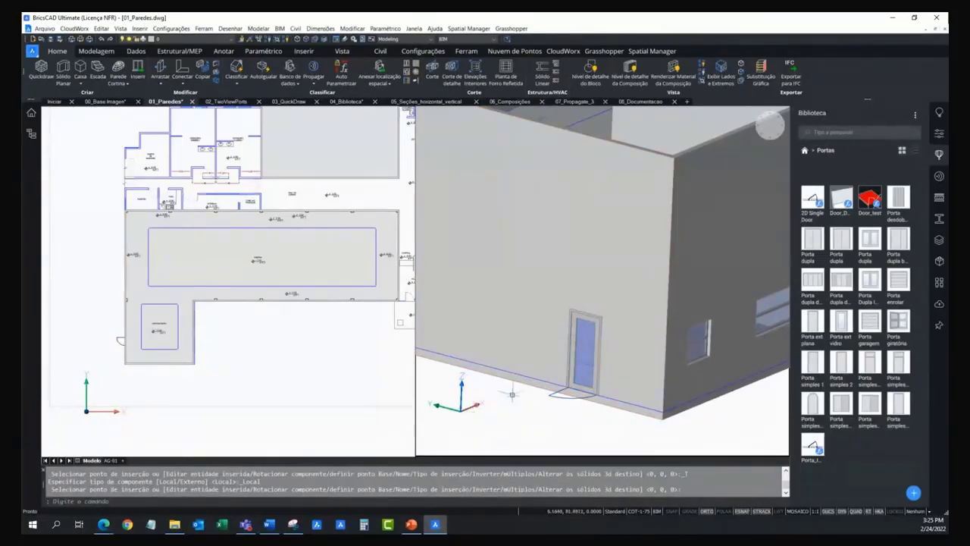
scroll(553, 346, "down", 3)
middle_click_drag(554, 346, 591, 341, "shift")
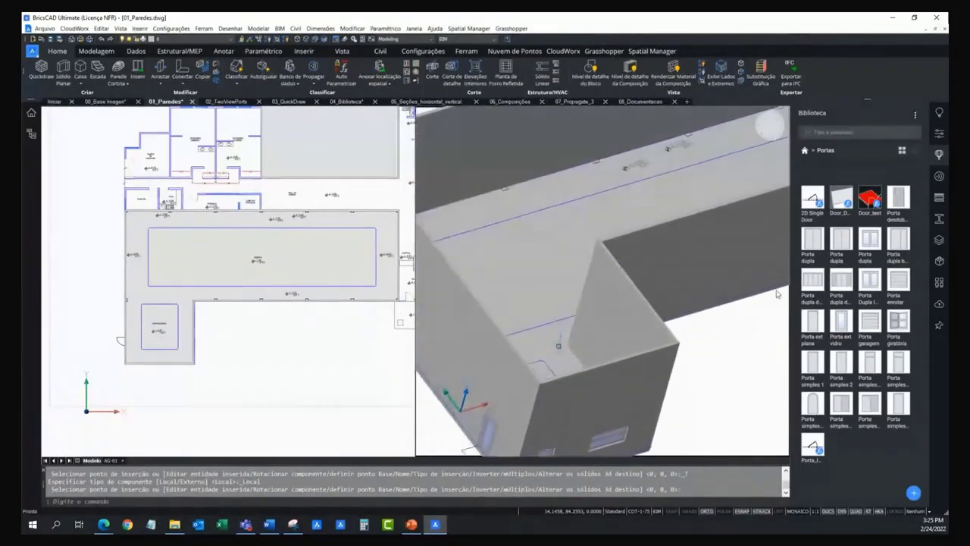
Search the library for 'mesa' and place a Mesa alta table in the long room
left_click(806, 151)
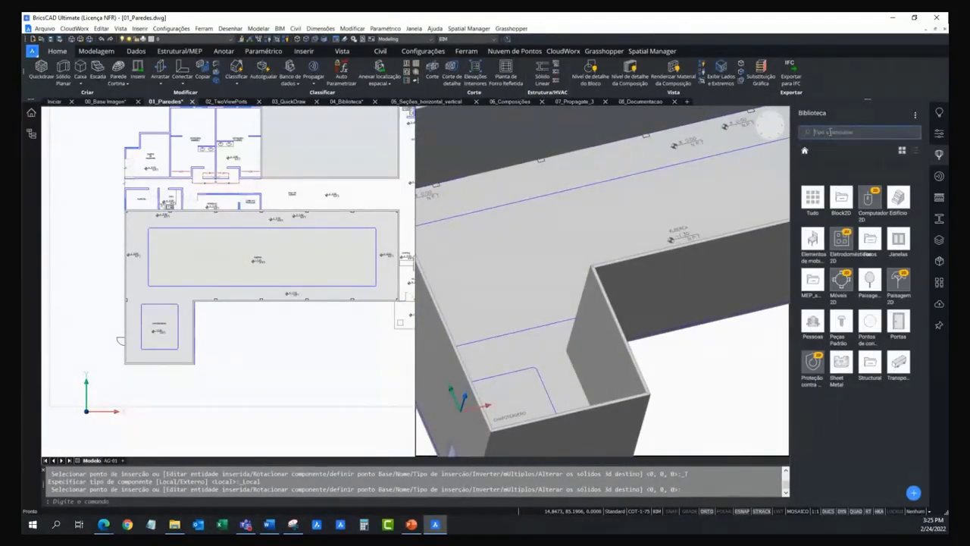
type("mesa")
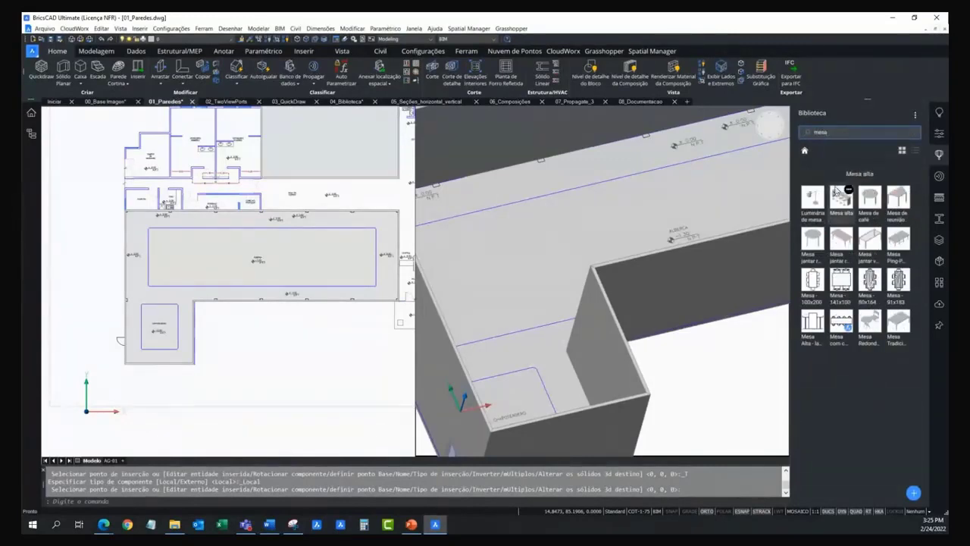
left_click(841, 199)
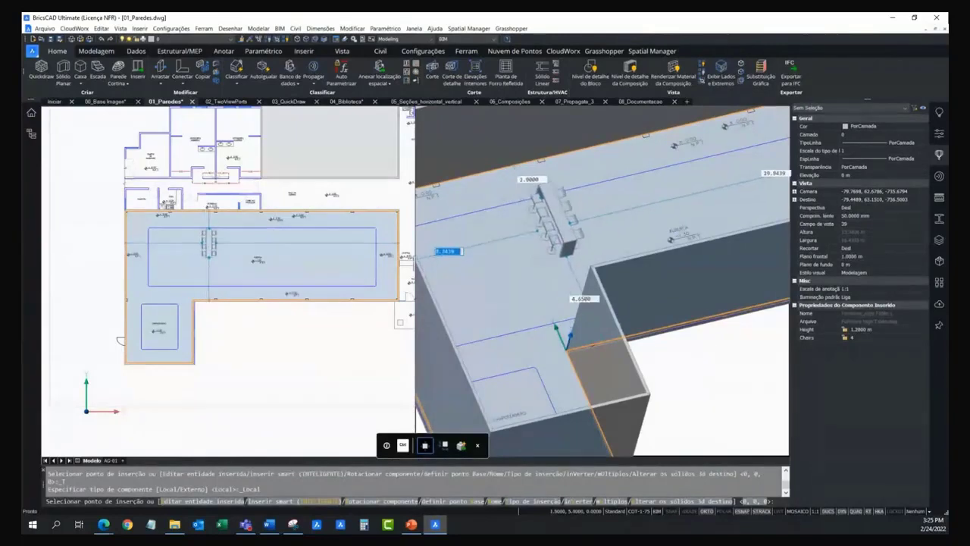
scroll(578, 264, "up", 1)
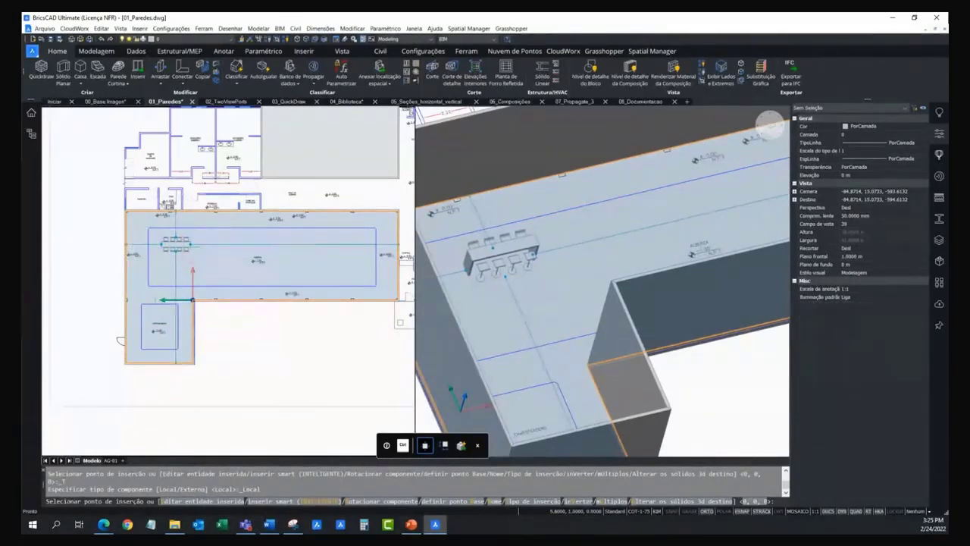
left_click(176, 243)
right_click(206, 253)
key("Escape")
Close the Biblioteca panel and orbit out to view the whole building
middle_click_drag(326, 187, 307, 247)
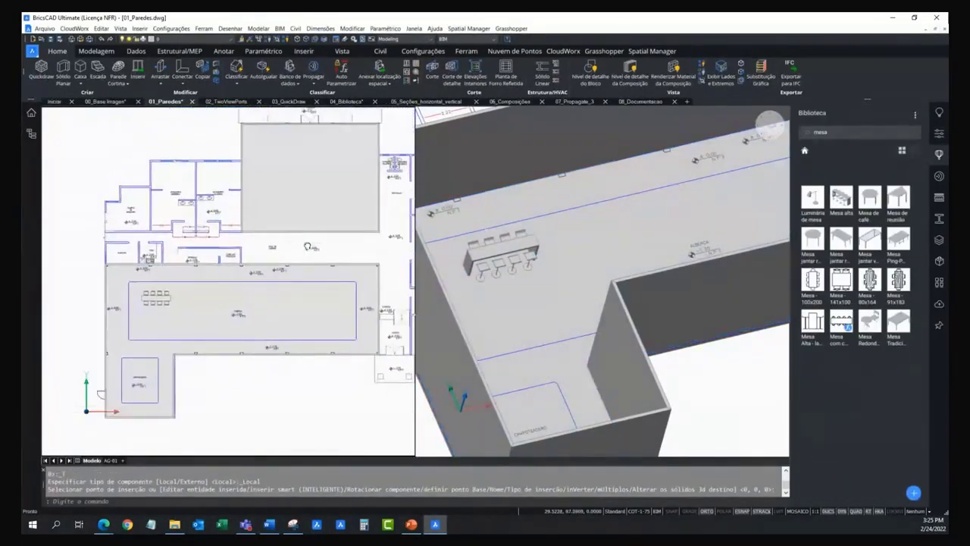
scroll(697, 381, "down", 5)
mouse_move(698, 381)
middle_mouse_down("shift")
mouse_move(657, 237)
mouse_move(621, 250)
middle_mouse_up("shift")
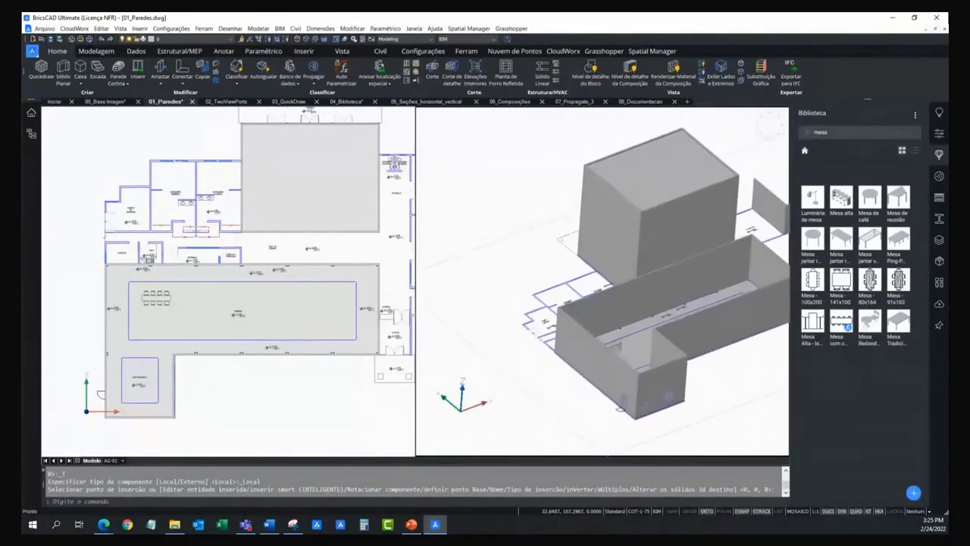
left_click(940, 154)
middle_click_drag(746, 301, 712, 278)
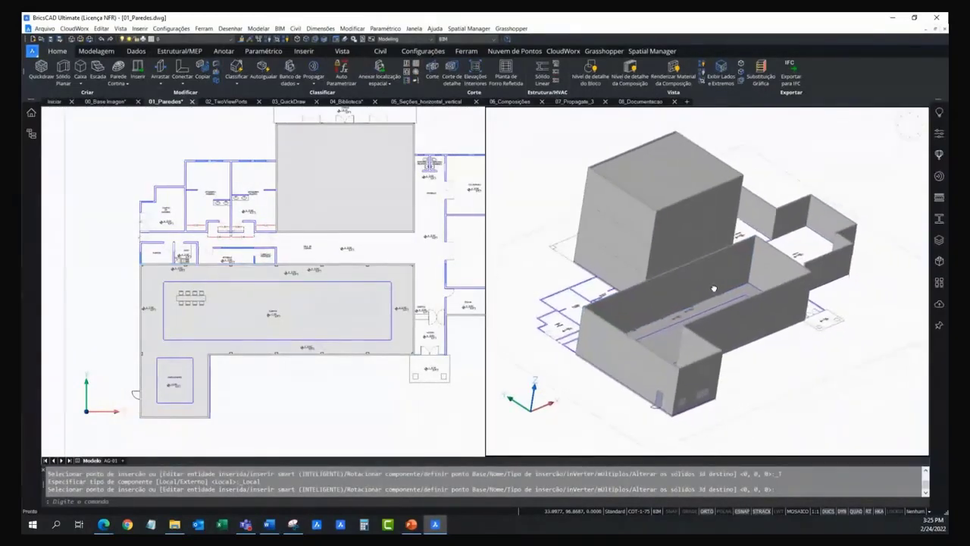
Start a BIM section cut at floor level and show the properties panel
left_click(432, 72)
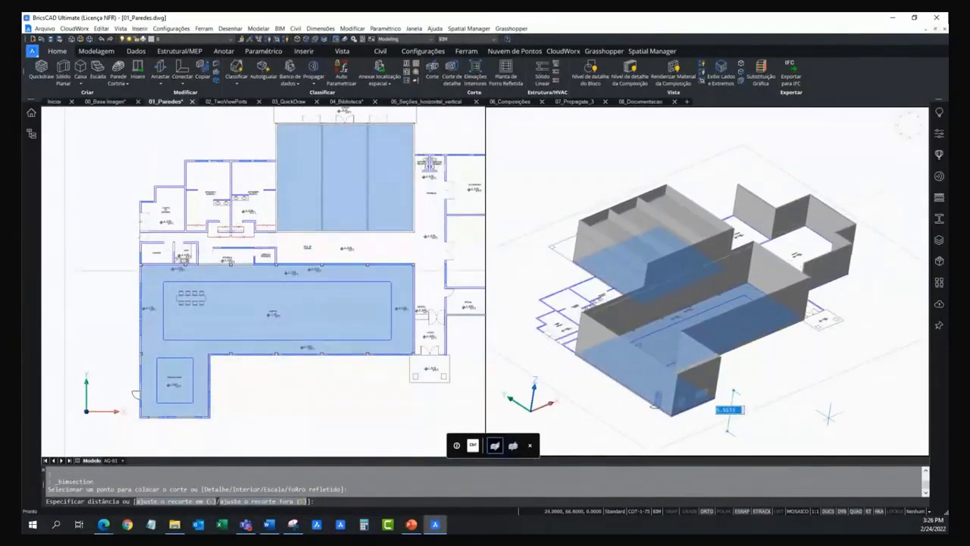
left_click(728, 406)
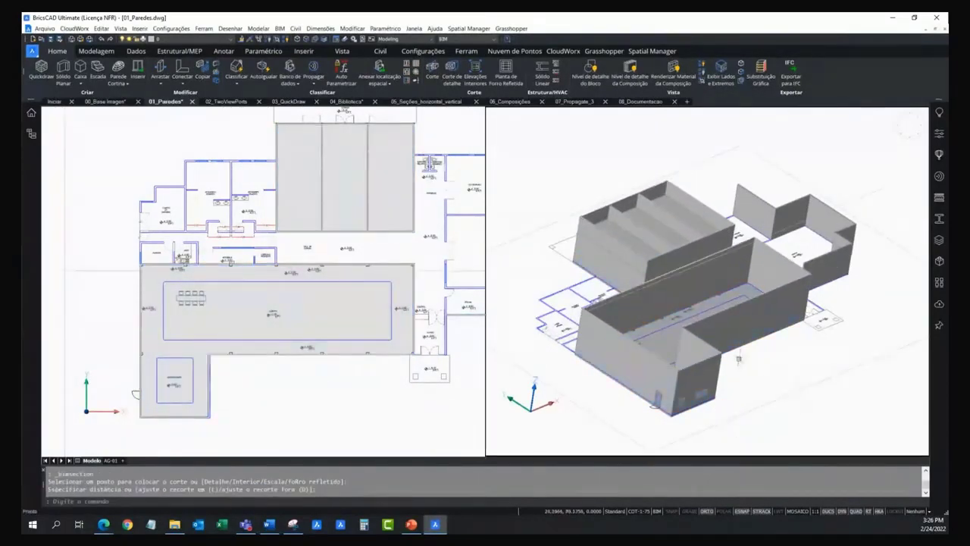
left_click(938, 158)
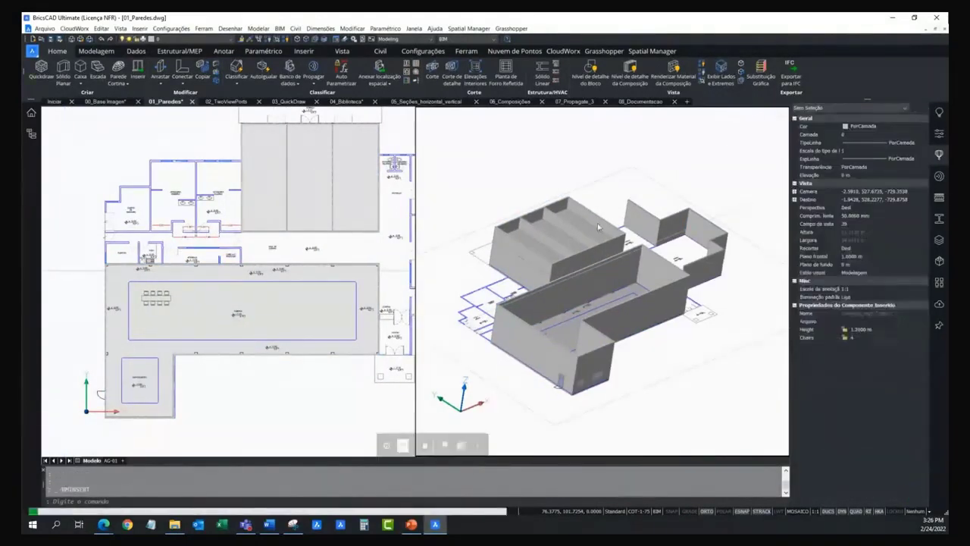
scroll(597, 223, "up", 5)
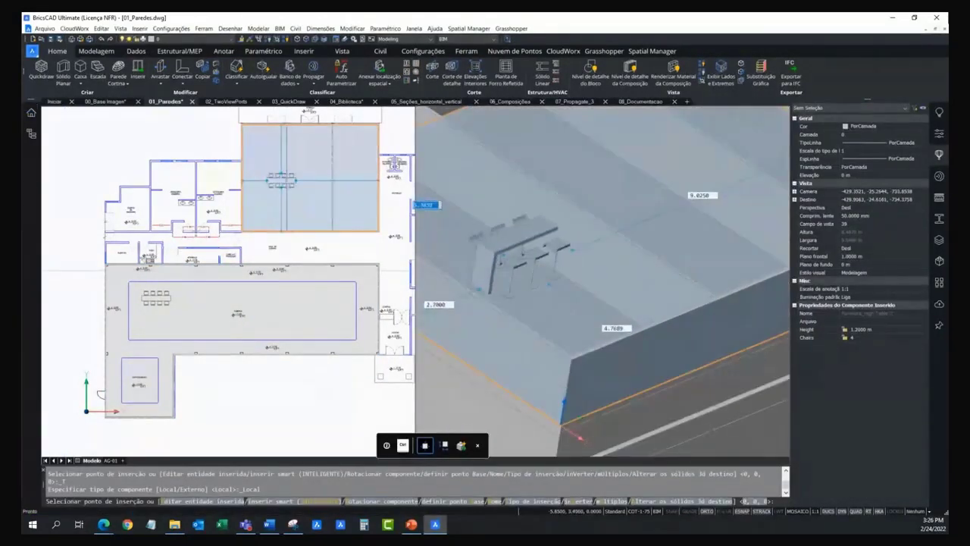
scroll(501, 268, "down", 3)
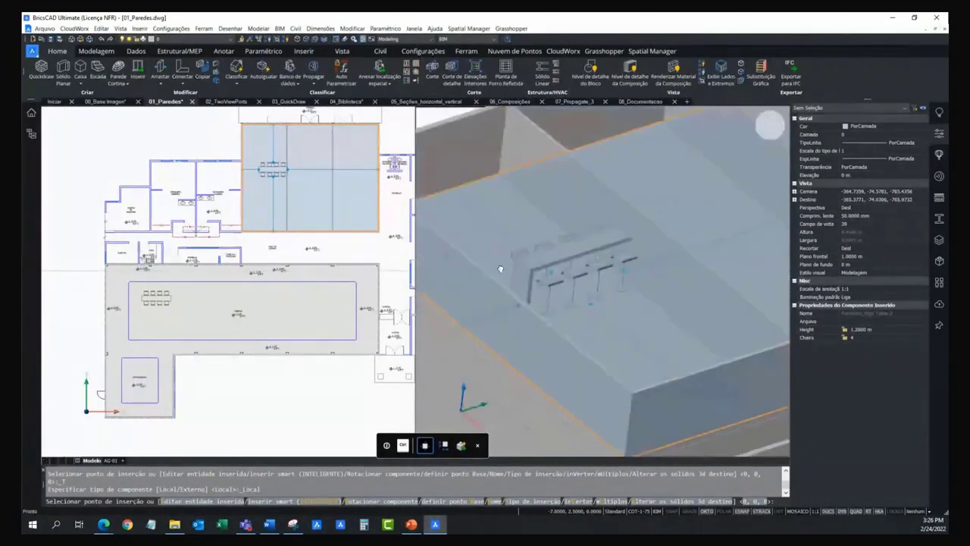
scroll(501, 269, "down", 1)
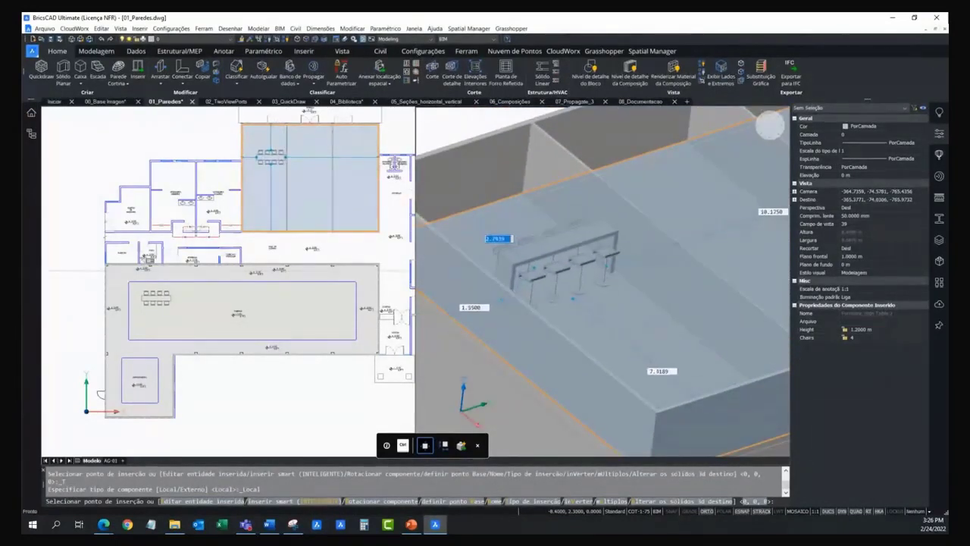
Cancel the table insertion, select the upper-left room, and switch to the 06_Composições drawing
key("Escape")
scroll(546, 313, "down", 5)
scroll(546, 313, "down", 3)
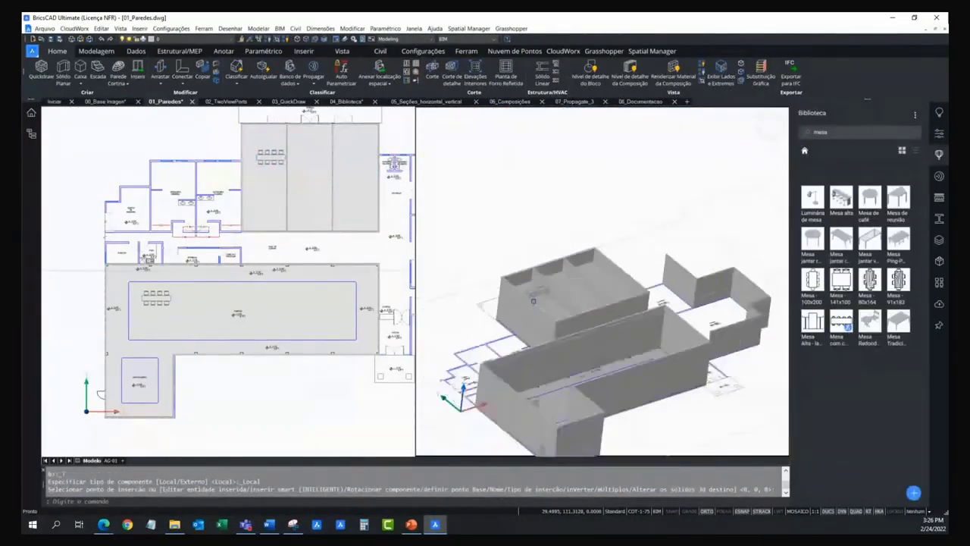
scroll(546, 313, "down", 2)
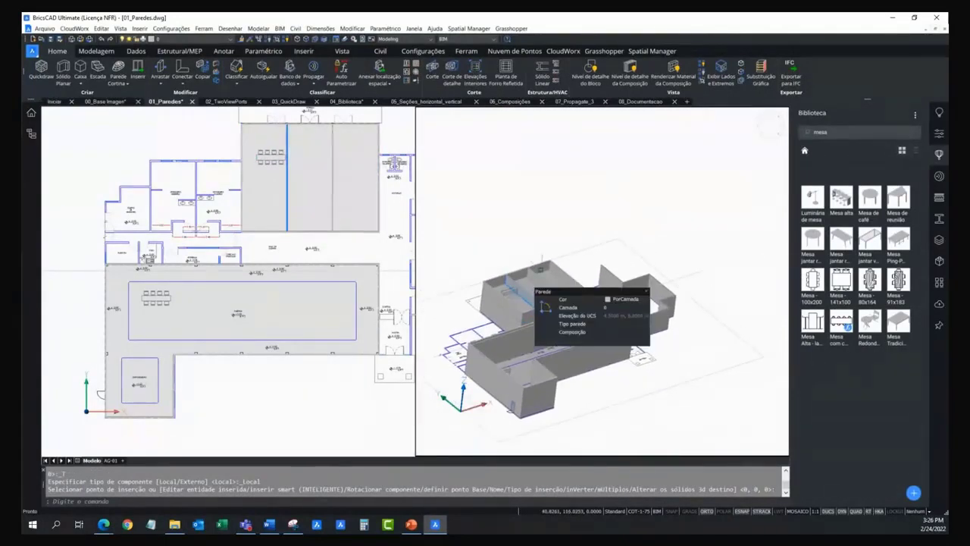
left_click(534, 300)
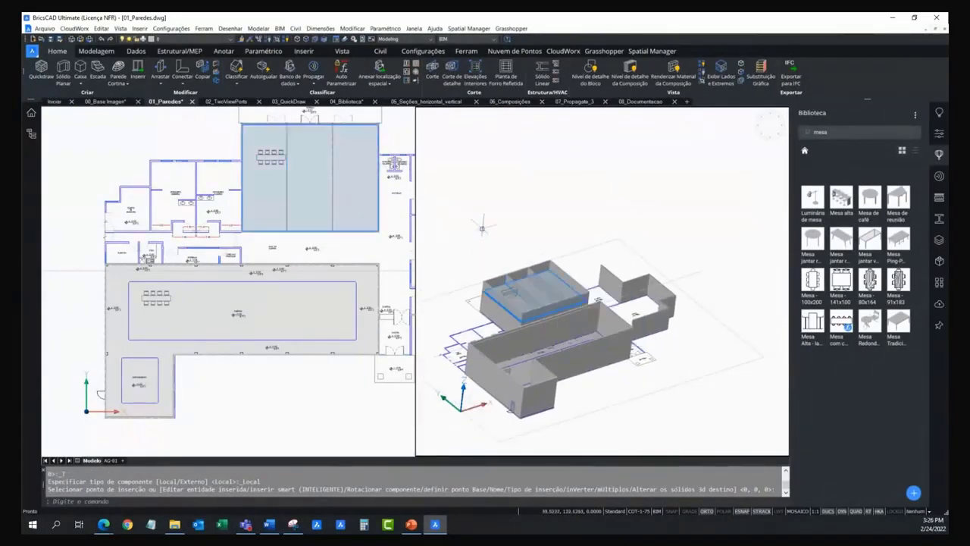
left_click(512, 102)
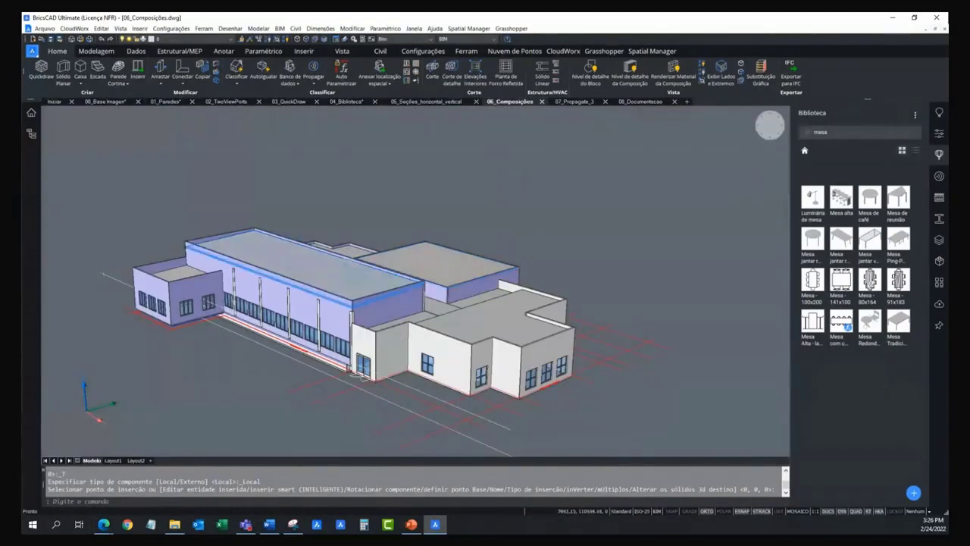
Cut a BIMSECTION at 5000 through the right wing's end wall
mouse_move(447, 273)
middle_mouse_down("shift")
mouse_move(392, 301)
mouse_move(583, 227)
mouse_move(594, 210)
mouse_move(540, 223)
middle_mouse_up("shift")
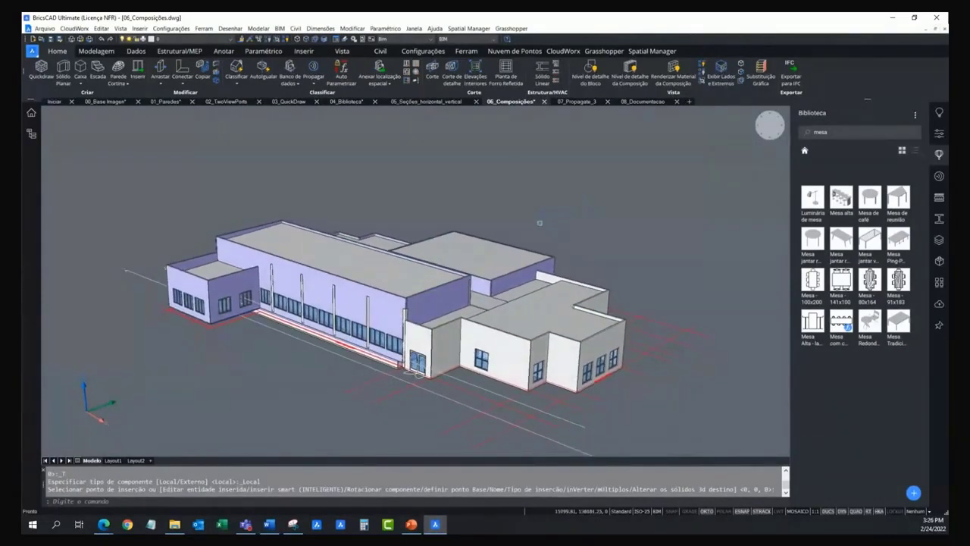
middle_click_drag(533, 348, 589, 384, "shift")
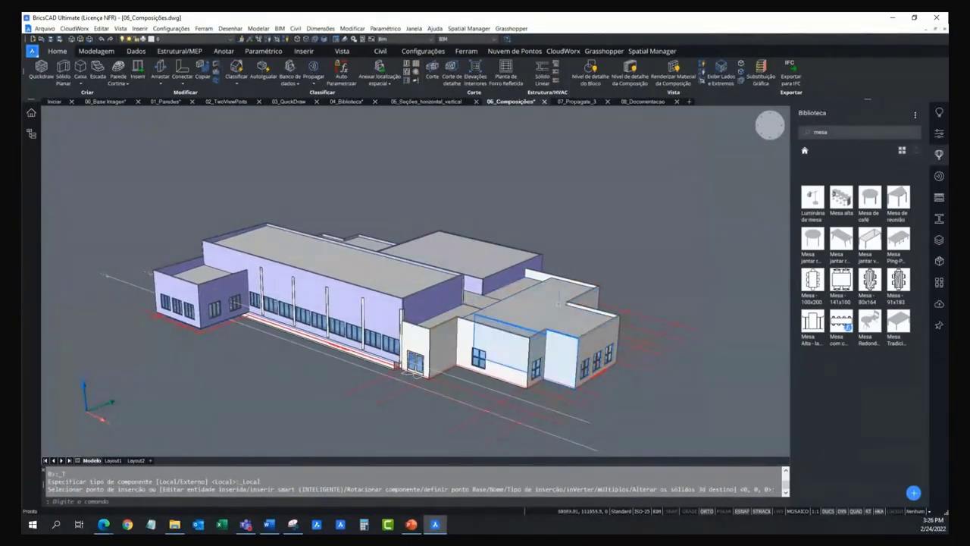
left_click(433, 71)
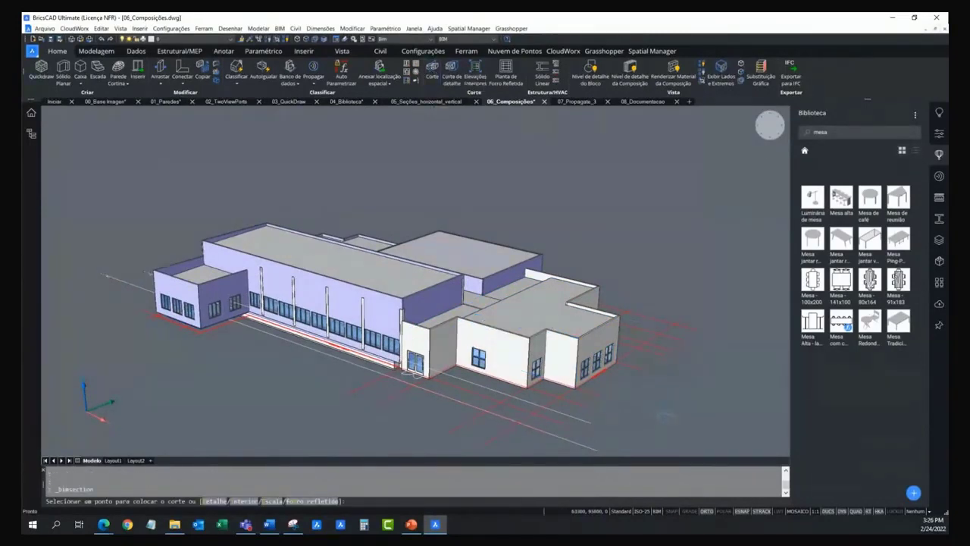
scroll(689, 402, "up", 2)
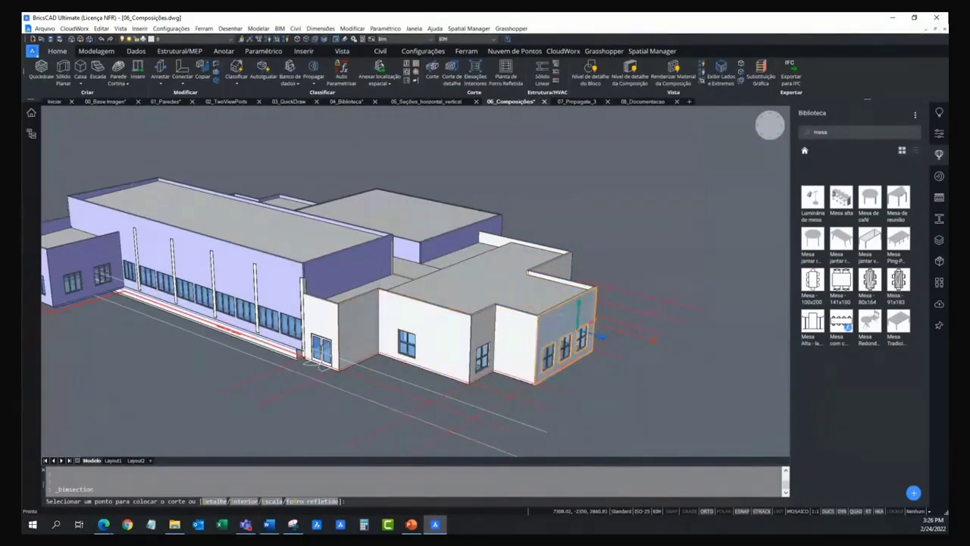
left_click(578, 333)
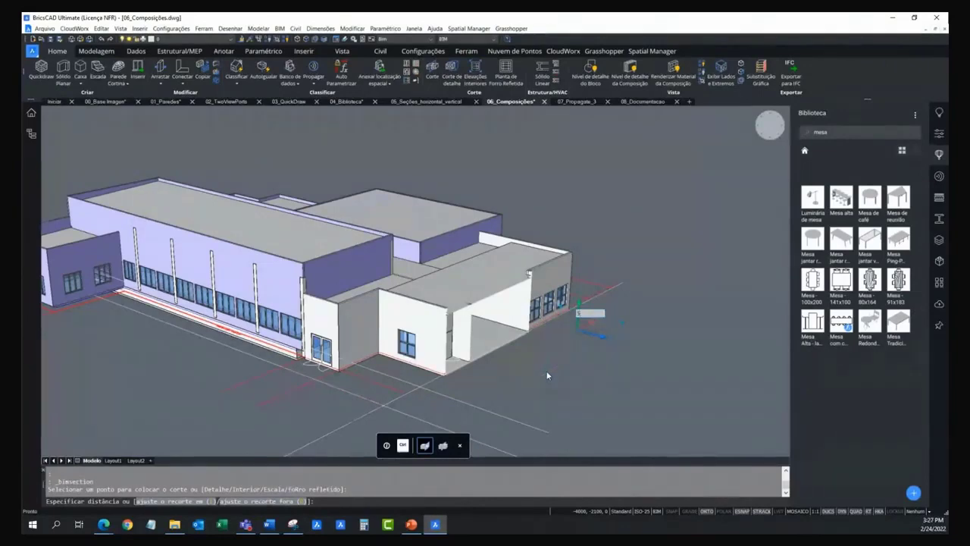
type("5000")
key("Return")
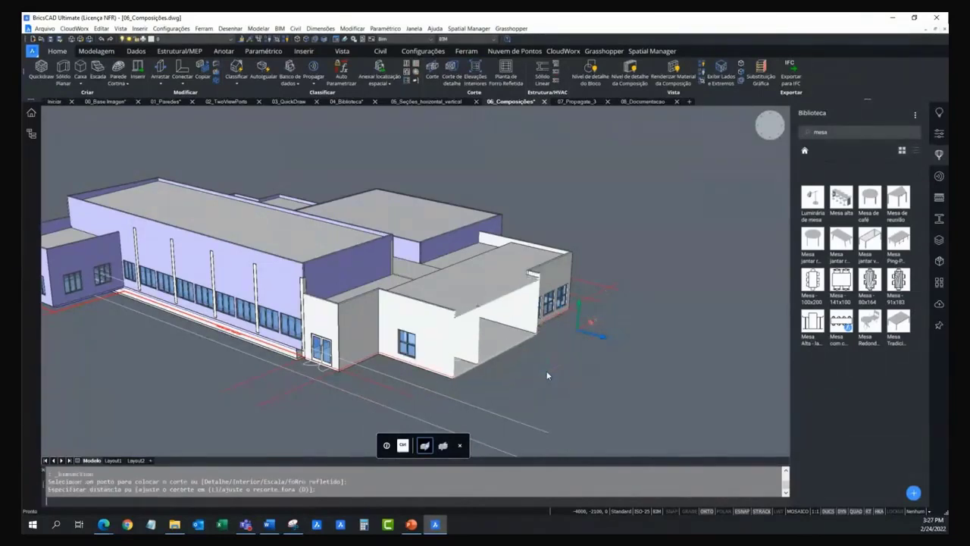
Zoom in on a wall-to-roof junction and hide the Biblioteca panel
mouse_move(546, 373)
middle_mouse_down("shift")
mouse_move(442, 358)
mouse_move(421, 339)
middle_mouse_up("shift")
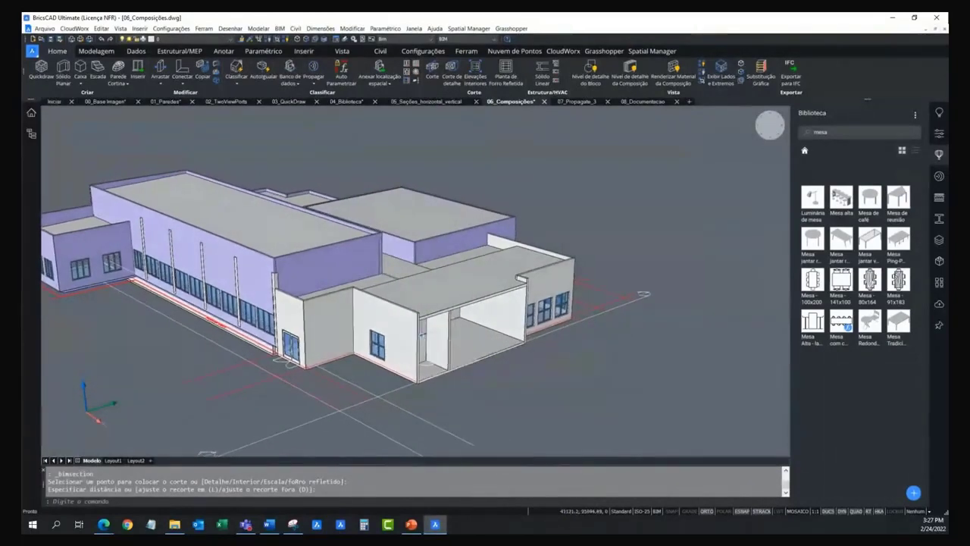
scroll(421, 339, "up", 2)
scroll(423, 342, "up", 2)
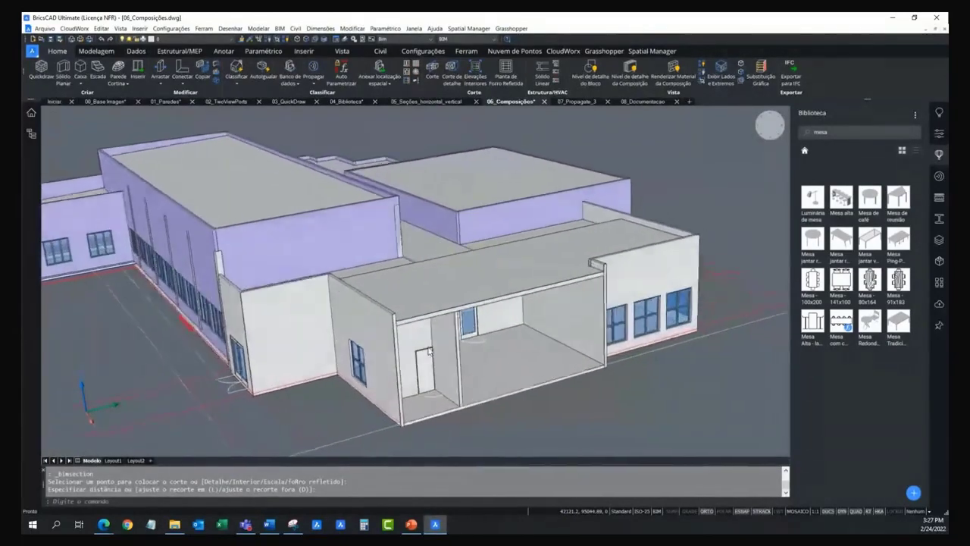
scroll(426, 347, "up", 2)
scroll(429, 351, "up", 2)
scroll(429, 351, "up", 2)
scroll(429, 351, "up", 2)
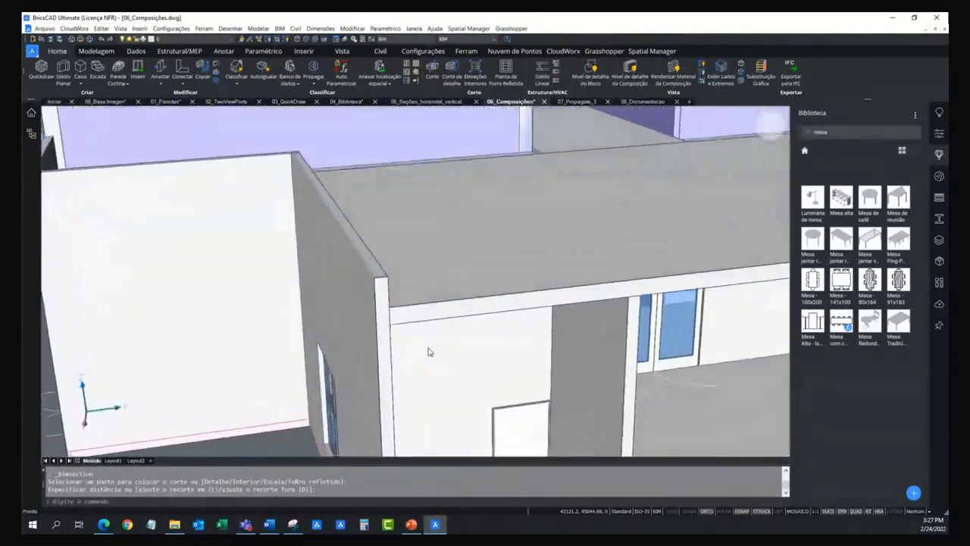
scroll(429, 351, "up", 2)
scroll(429, 351, "up", 2)
scroll(429, 351, "up", 2)
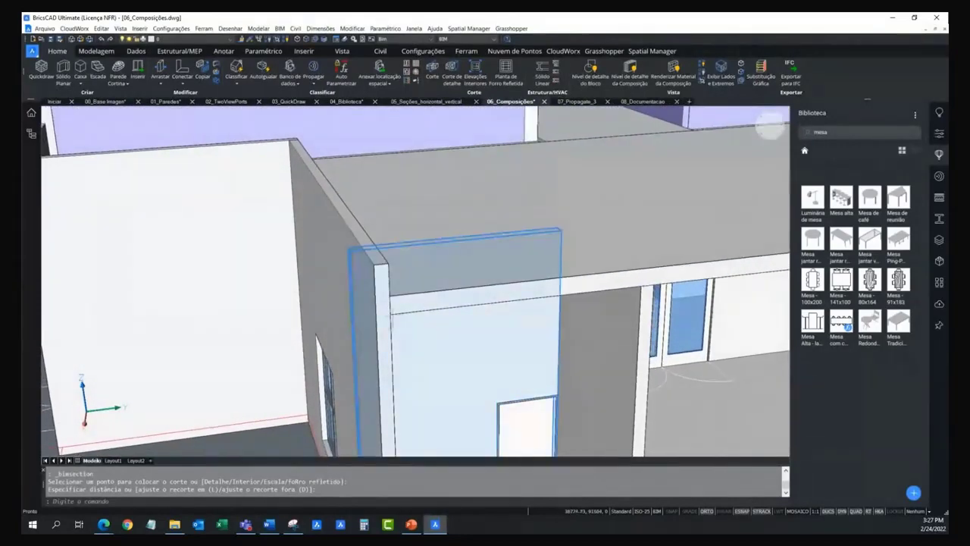
scroll(417, 345, "up", 3)
scroll(413, 325, "up", 2)
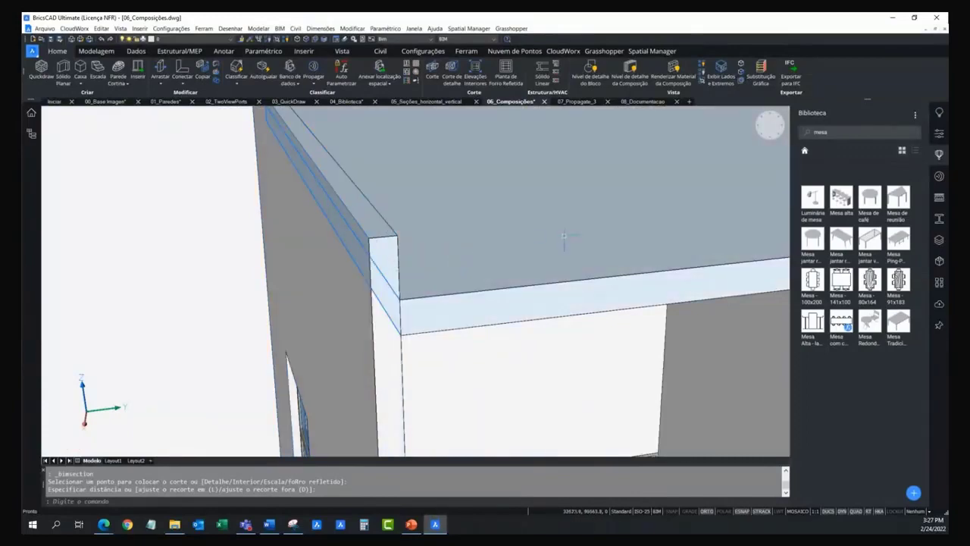
left_click(939, 156)
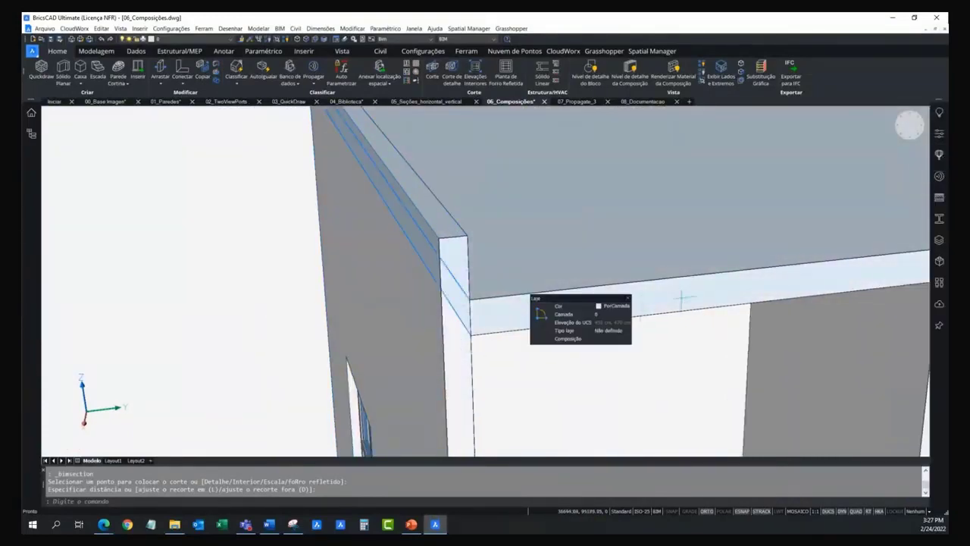
Filter Composições to Parede, search 'tijolo', and apply Parede Tijolo 15 cm to the junction wall
left_click(940, 199)
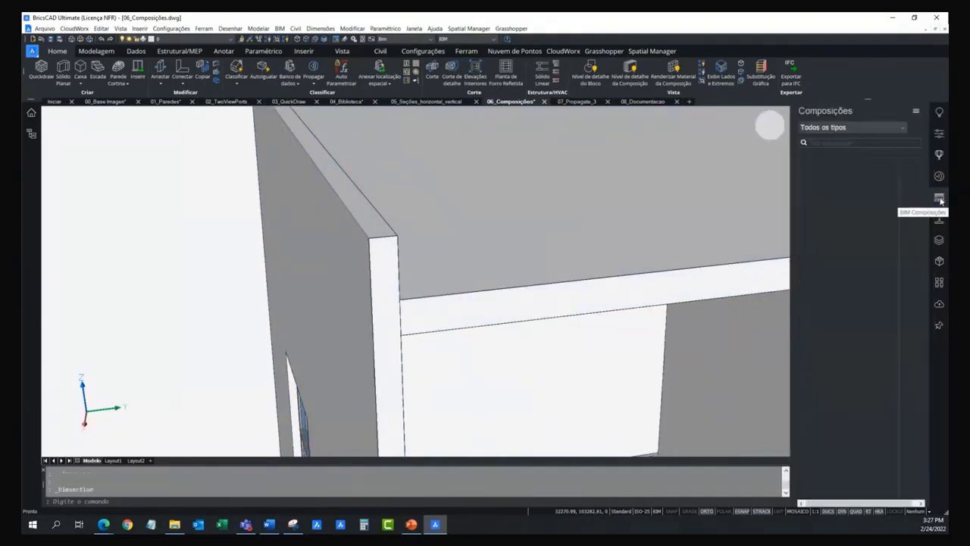
left_click(838, 128)
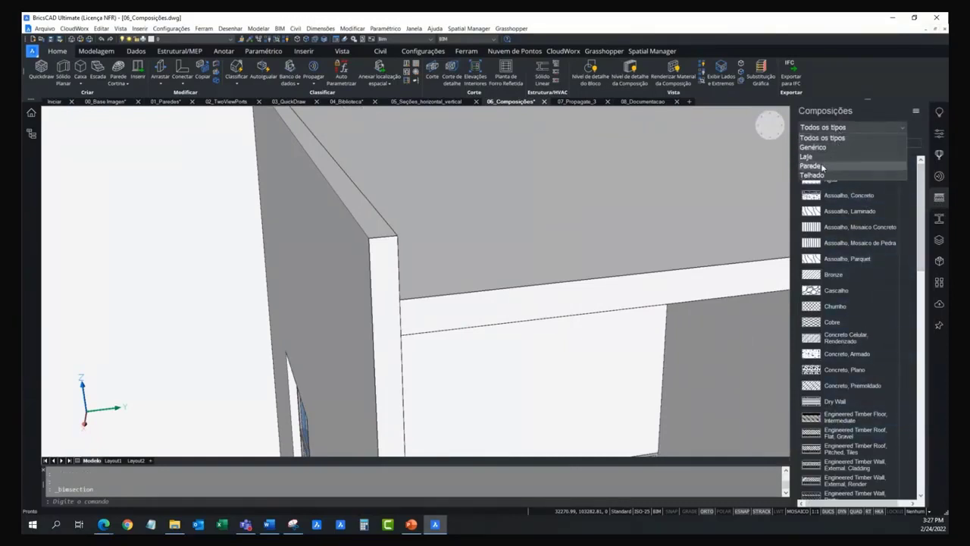
left_click(823, 167)
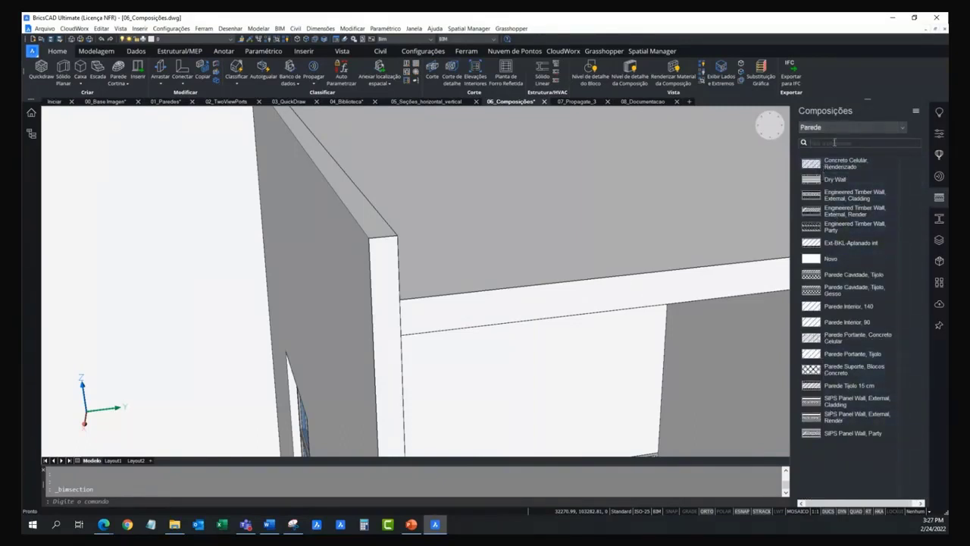
type("tijolo")
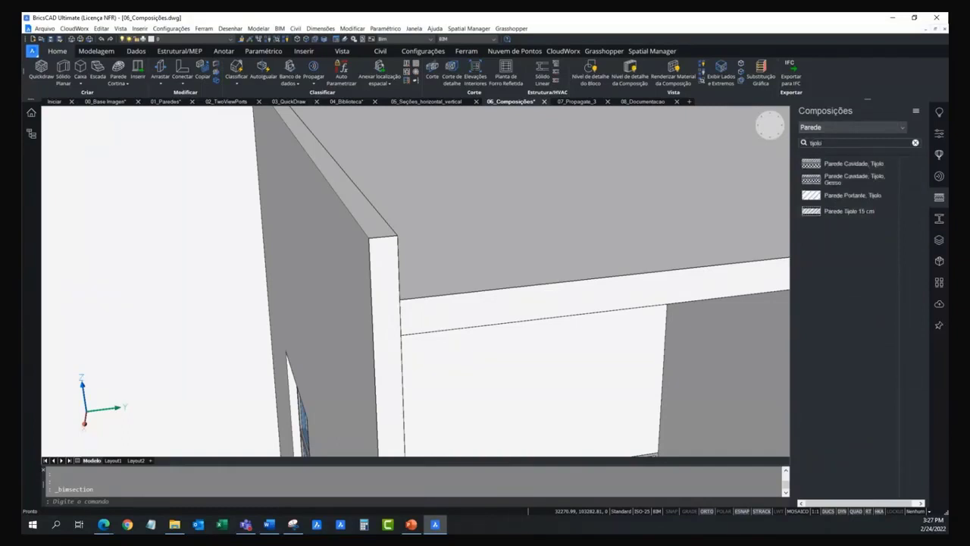
left_click_drag(862, 213, 170, 391)
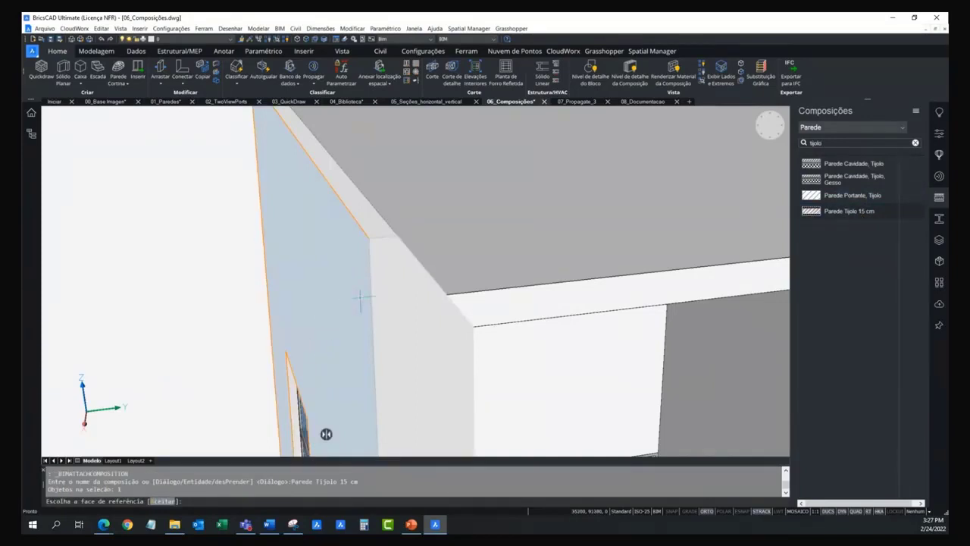
left_click(326, 434)
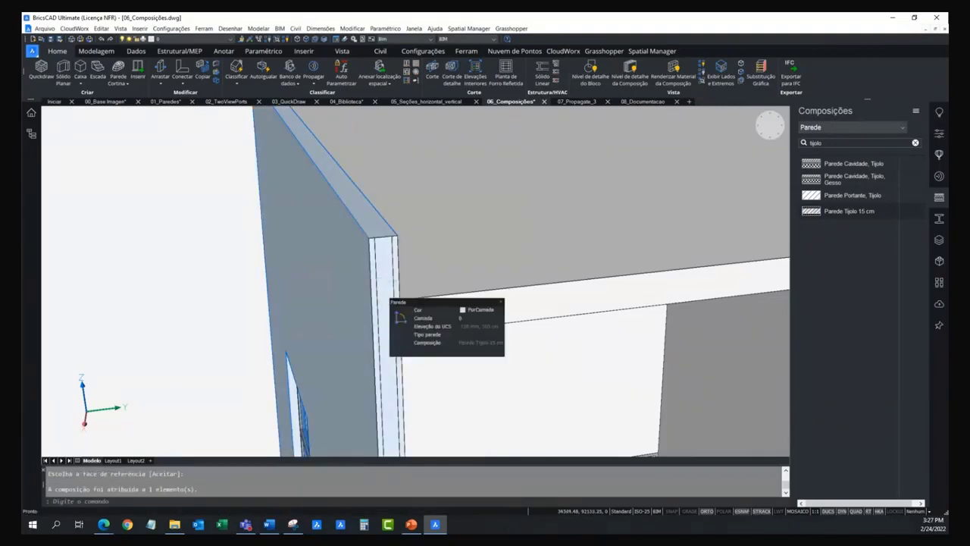
scroll(383, 260, "up", 2)
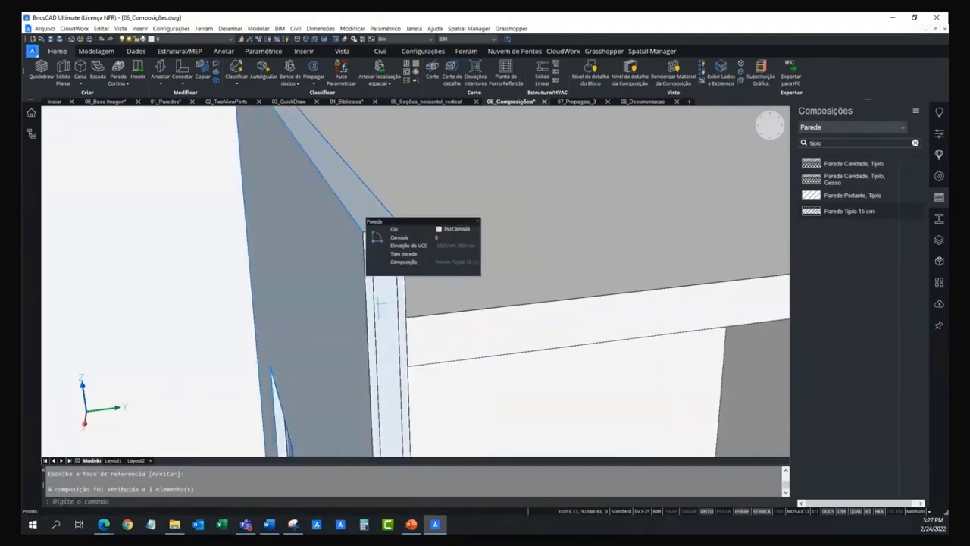
middle_click_drag(383, 302, 368, 300)
key("Escape")
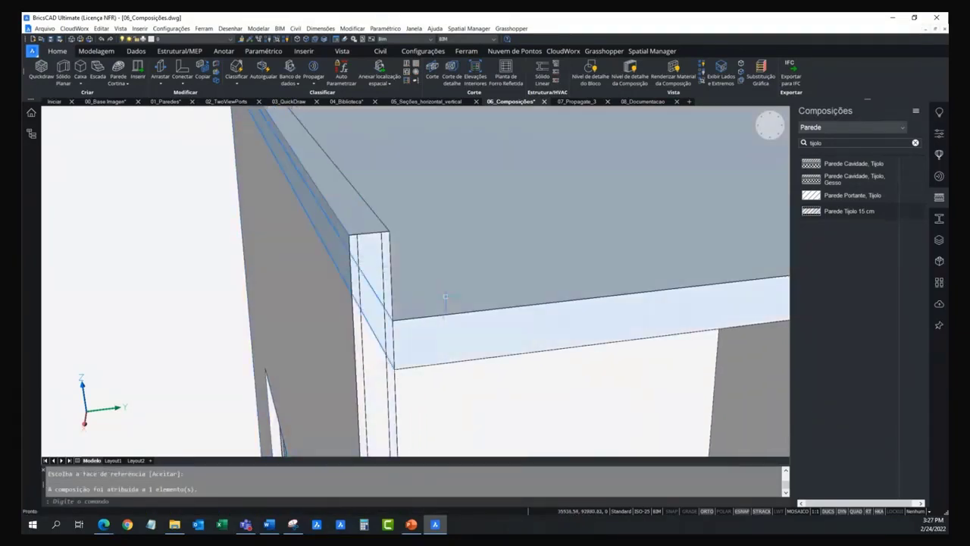
mouse_move(368, 299)
middle_mouse_down("shift")
mouse_move(414, 260)
mouse_move(386, 260)
mouse_move(406, 258)
middle_mouse_up("shift")
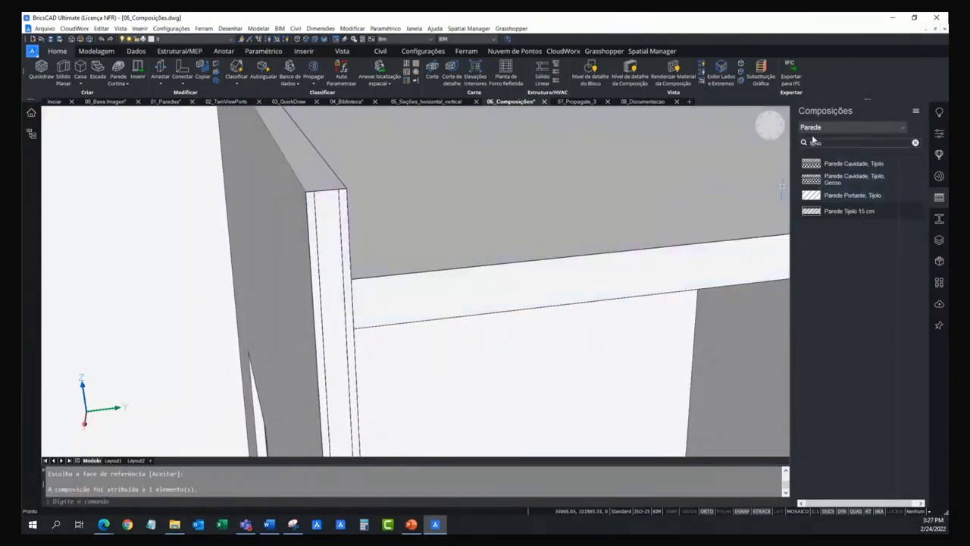
Filter to roof compositions and apply Telhado, Plano, Concreto to the roof slab, accepting its reference face
left_click(916, 143)
left_click(891, 128)
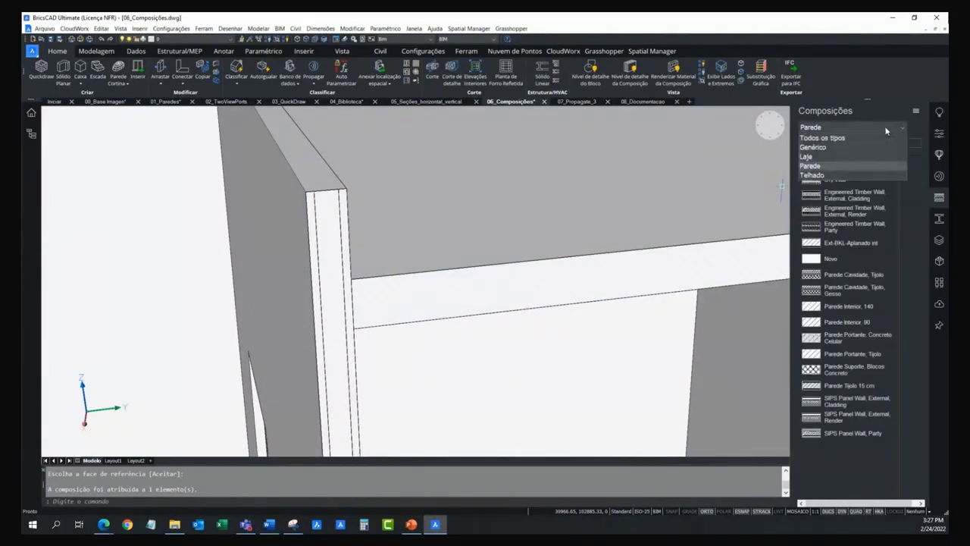
left_click(851, 174)
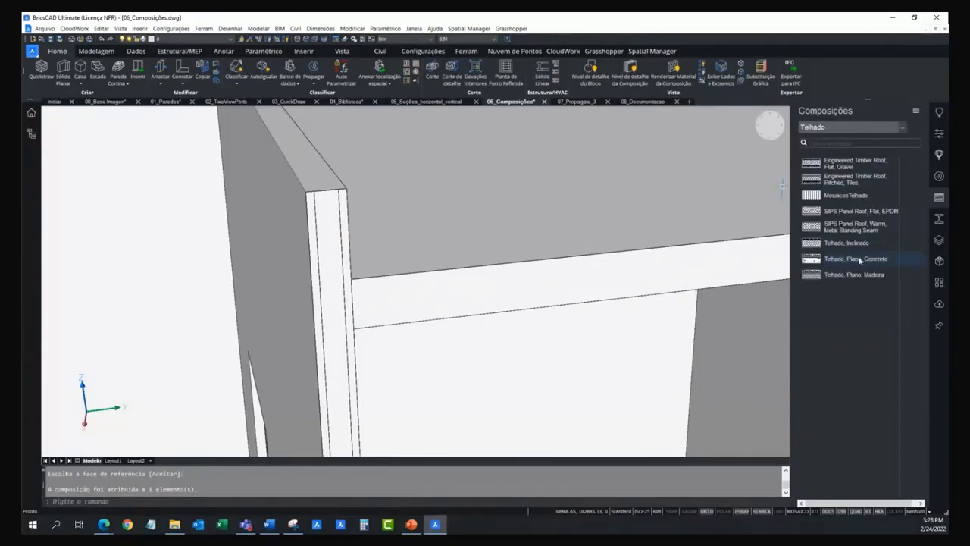
left_click_drag(878, 261, 831, 262)
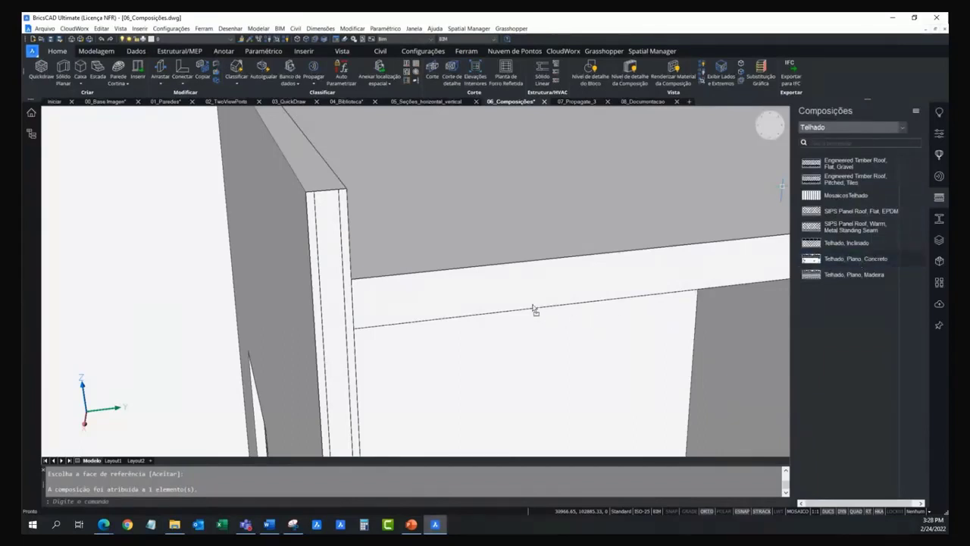
left_click_drag(499, 281, 498, 278)
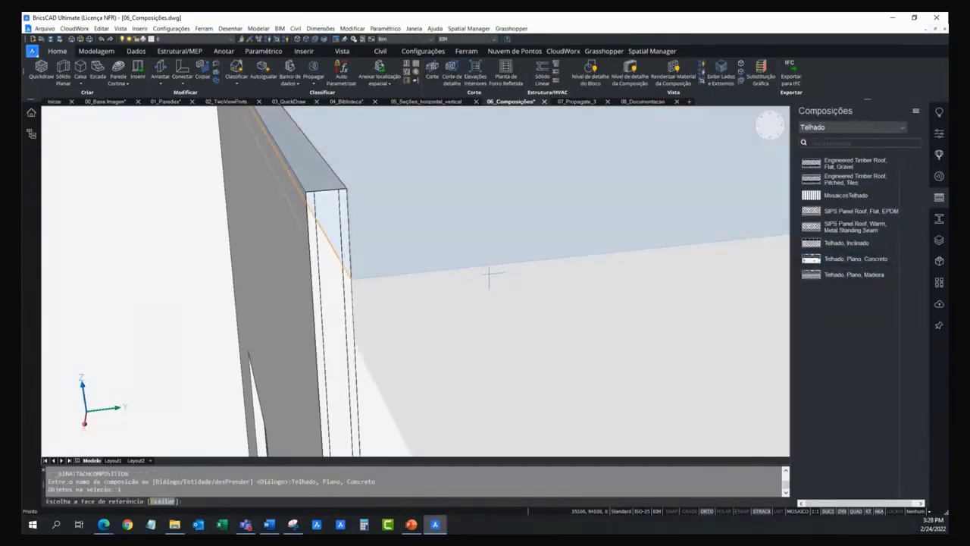
left_click(489, 277)
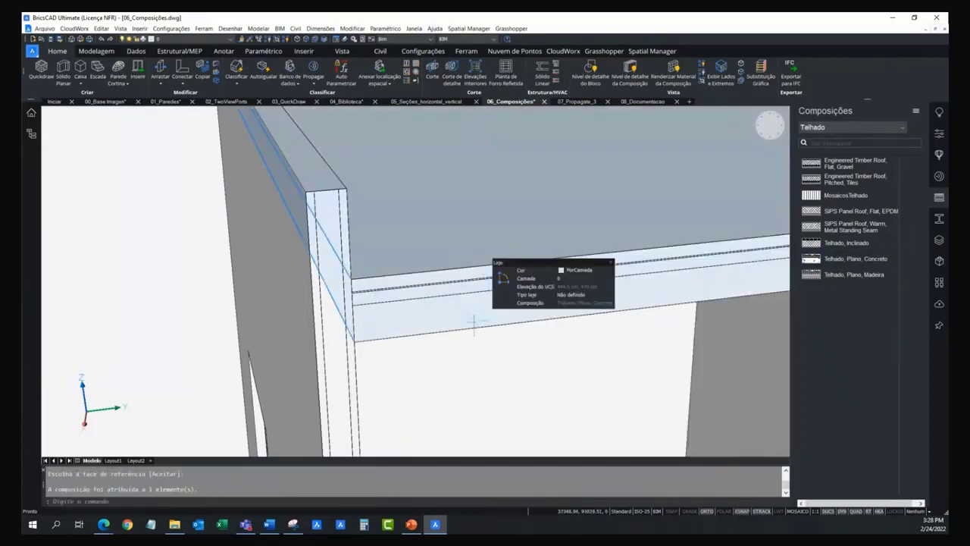
mouse_move(479, 326)
middle_mouse_down("shift")
mouse_move(367, 257)
mouse_move(455, 301)
middle_mouse_up("shift")
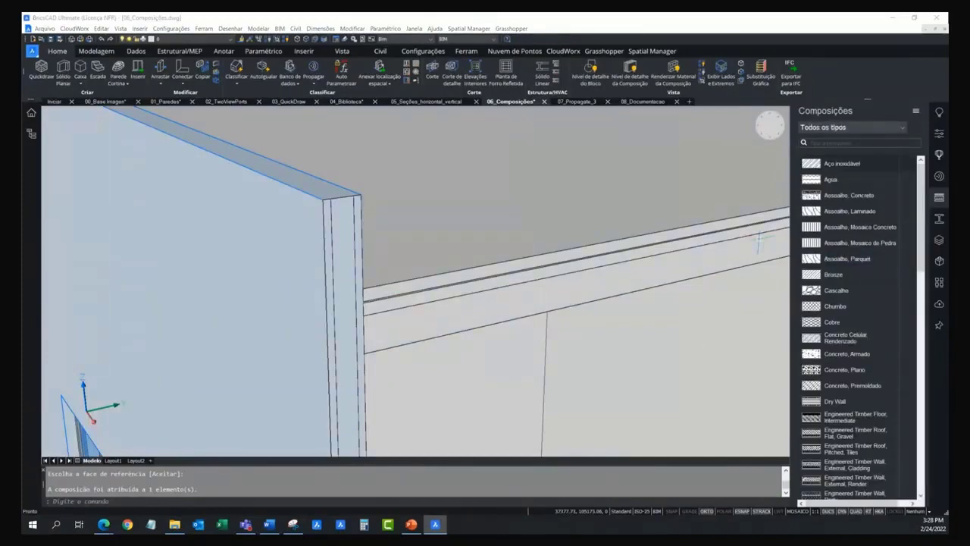
Review the Telhado, Plano, Concreto layer thicknesses, including 150 concrete, then open Cascalho's material
double_click(758, 239)
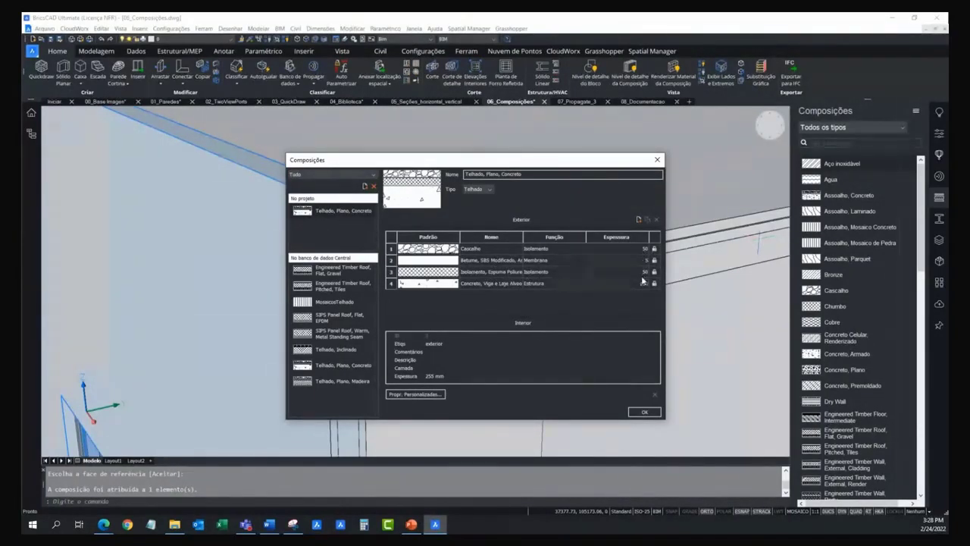
mouse_move(645, 261)
left_click(644, 273)
left_click(641, 283)
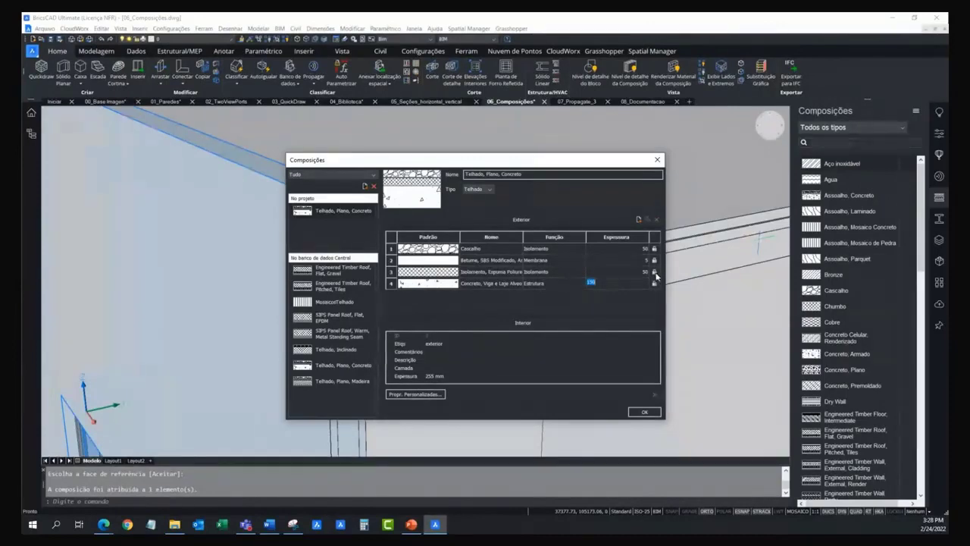
left_click(656, 274)
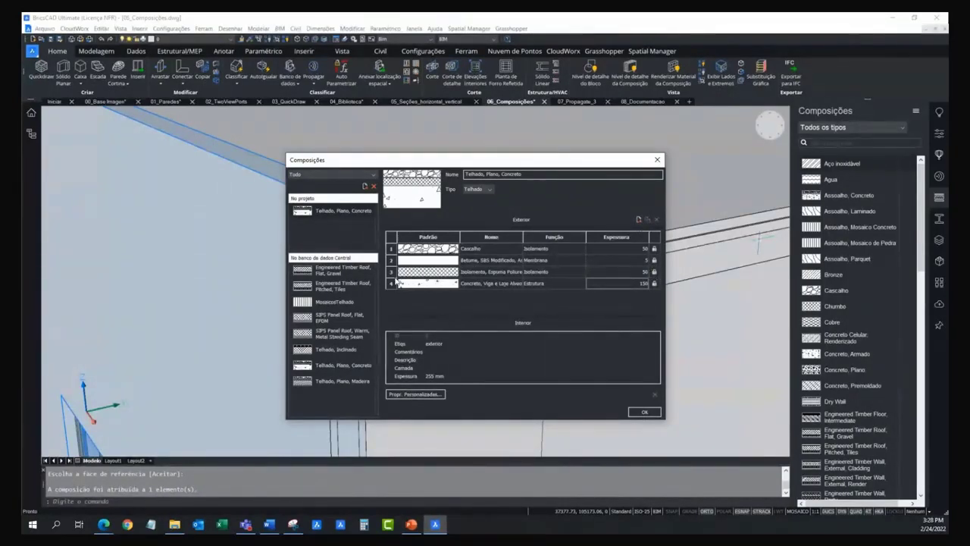
left_click(470, 249)
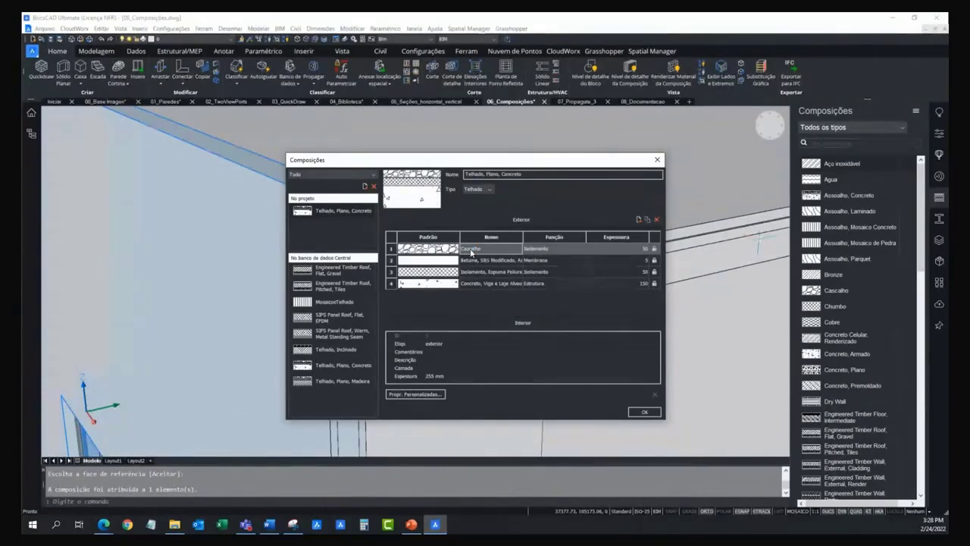
left_click(470, 252)
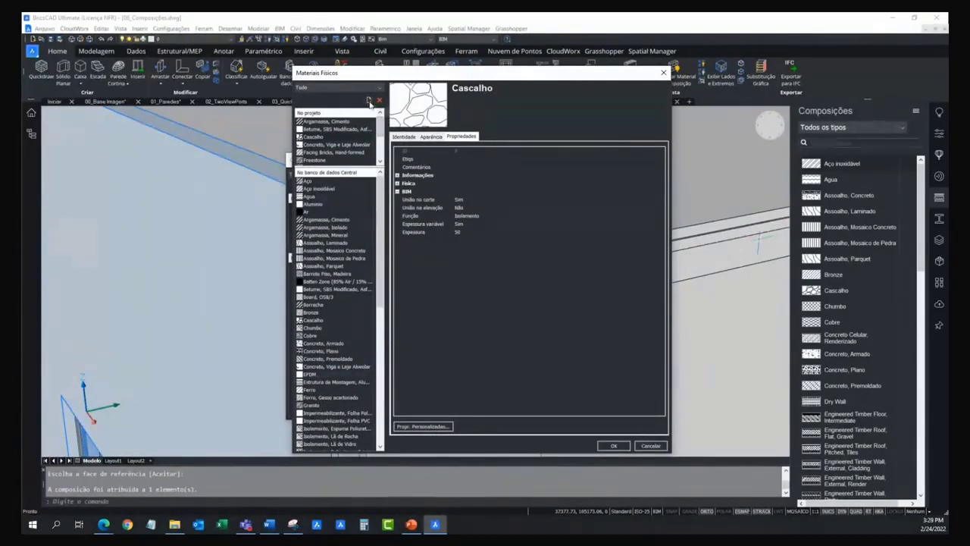
Select Argamassa, Cimento and check its identity, keeping the class as Genérico
left_click(339, 219)
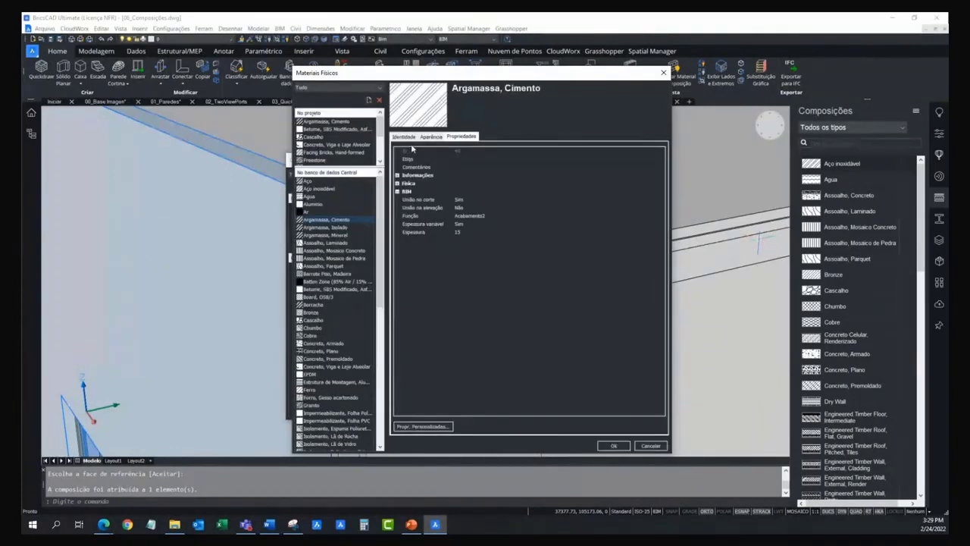
left_click(404, 136)
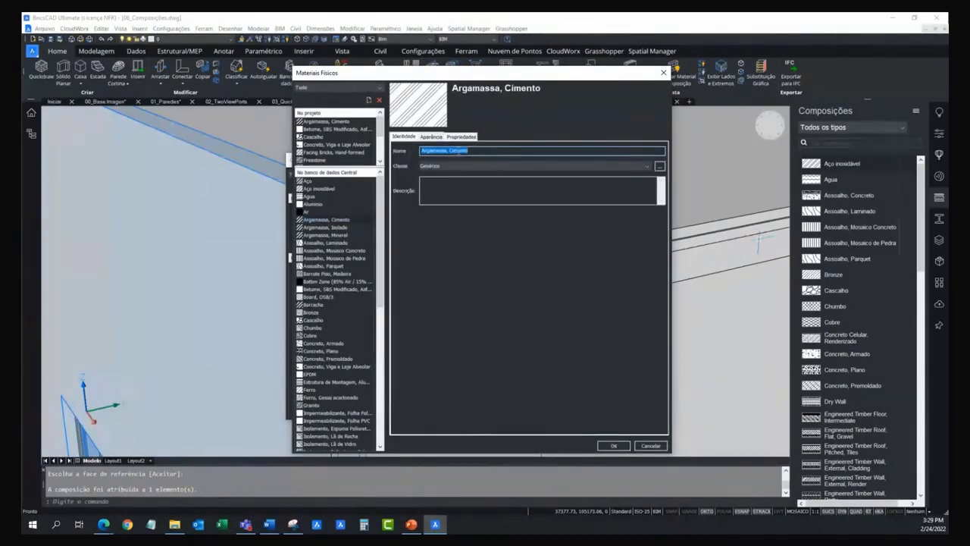
left_click(429, 167)
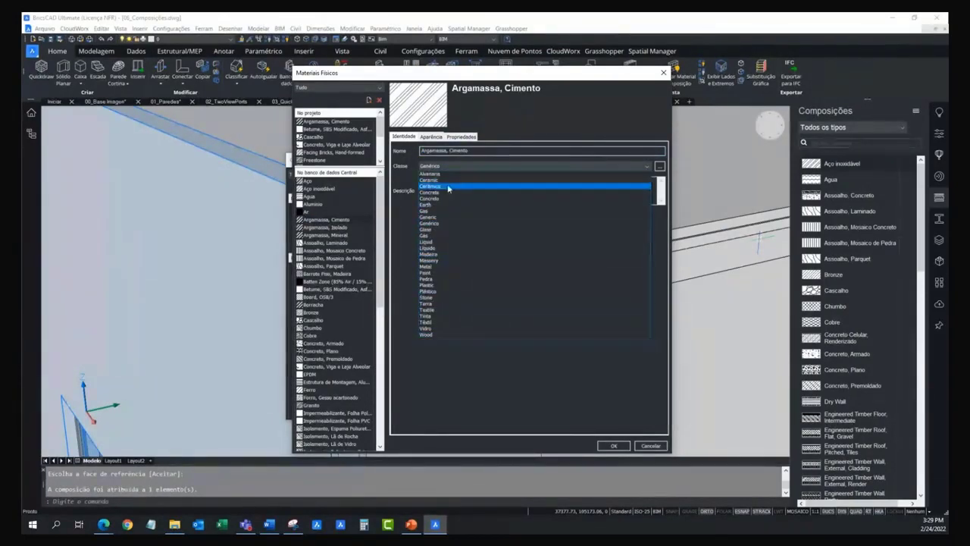
left_click(464, 164)
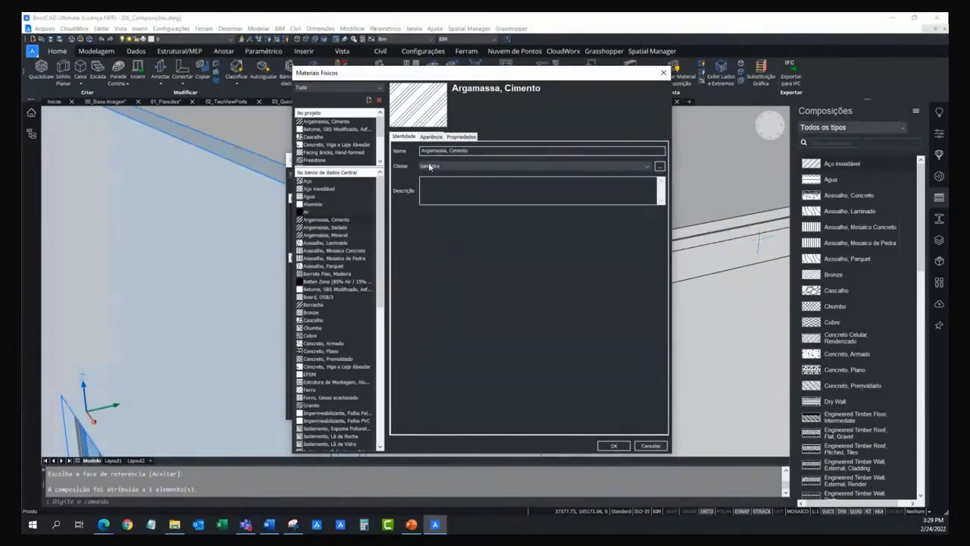
Review its appearance, browsing the cut hatch patterns without changing ANSI34
left_click(430, 137)
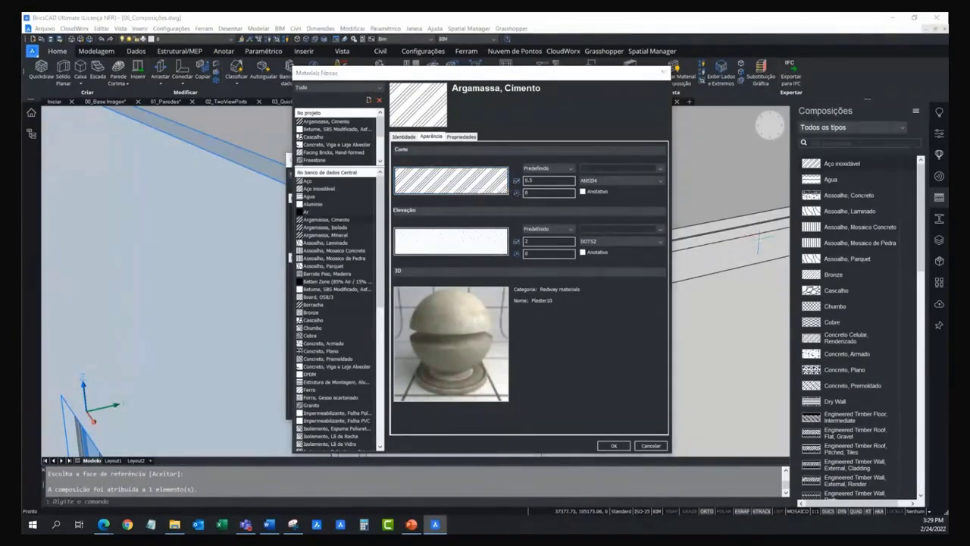
left_click(451, 180)
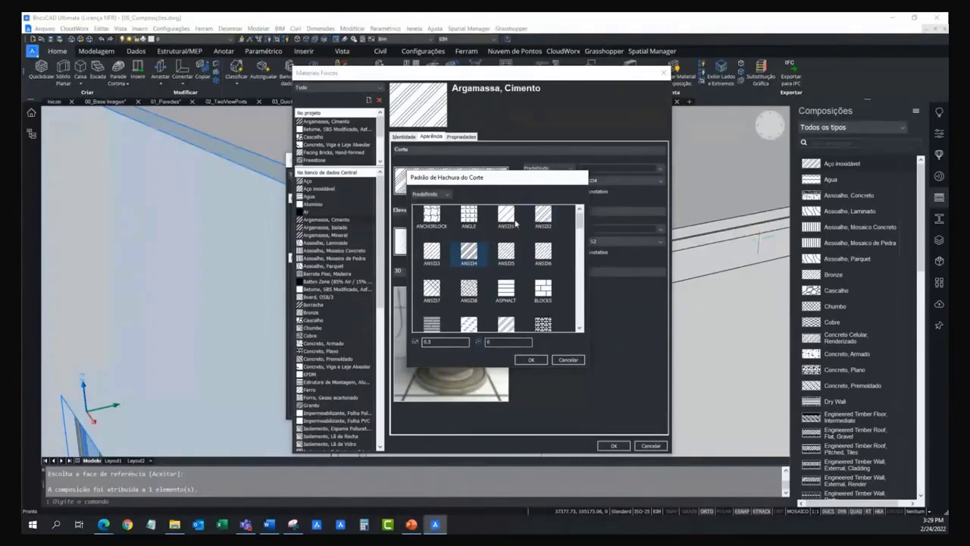
left_click(570, 359)
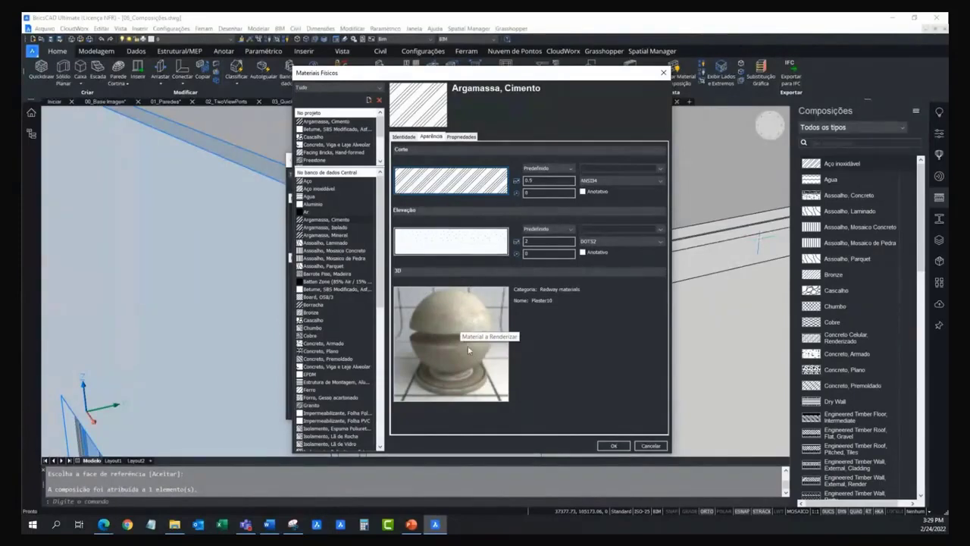
Expand the material's Informações and Física property groups
left_click(452, 138)
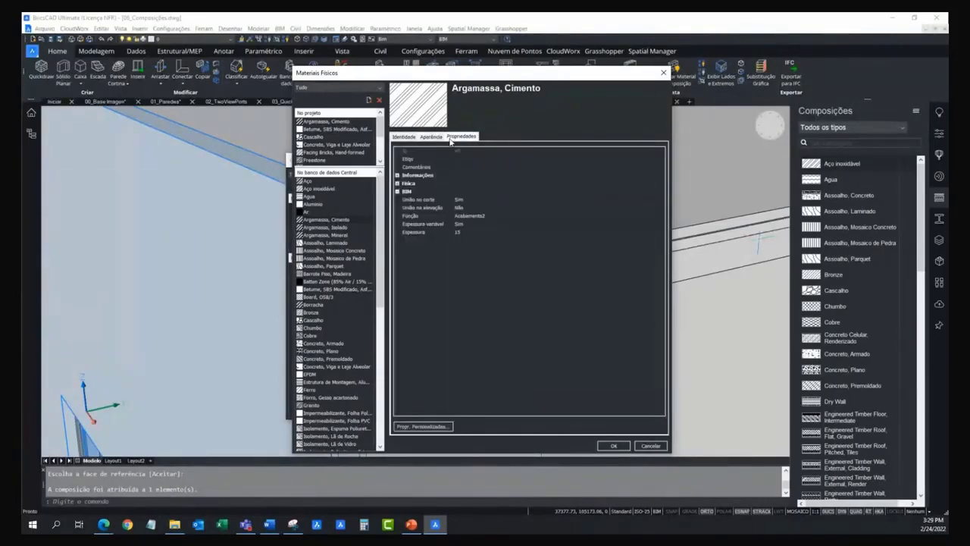
left_click(396, 175)
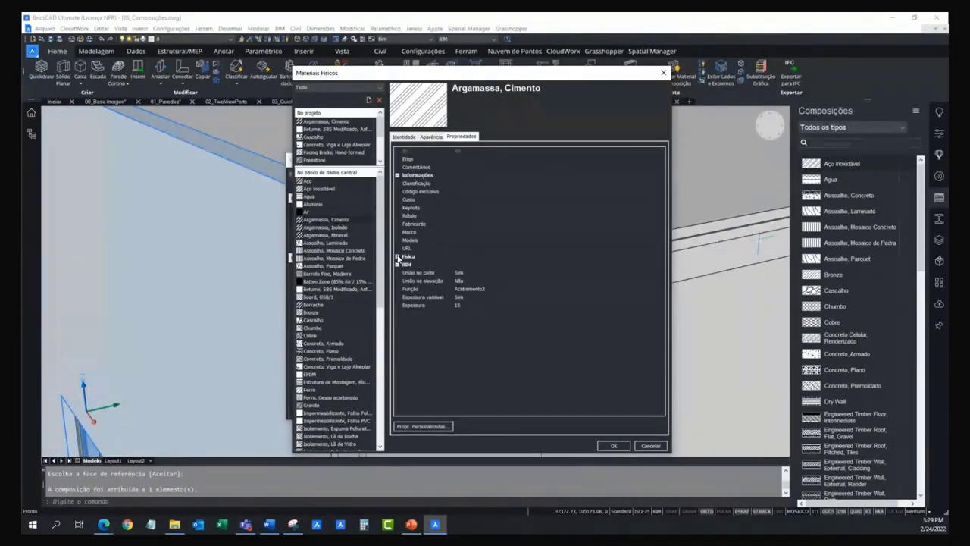
left_click(397, 257)
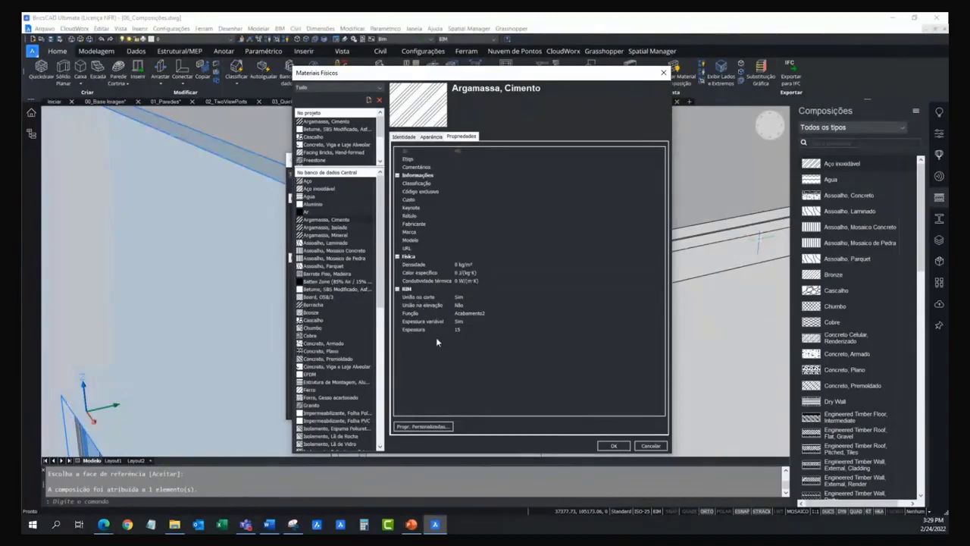
Add and remove a NOVO custom property, then close the materials library
left_click(433, 427)
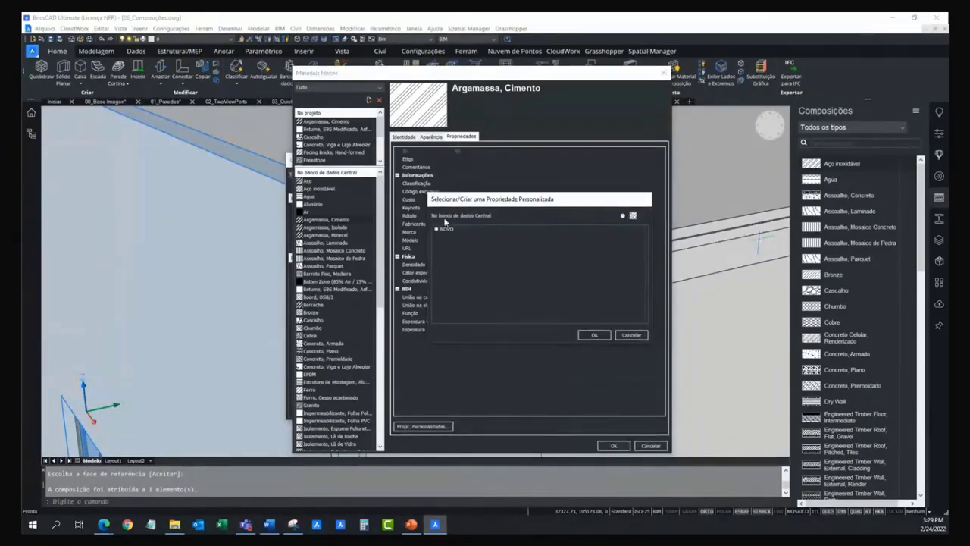
double_click(445, 228)
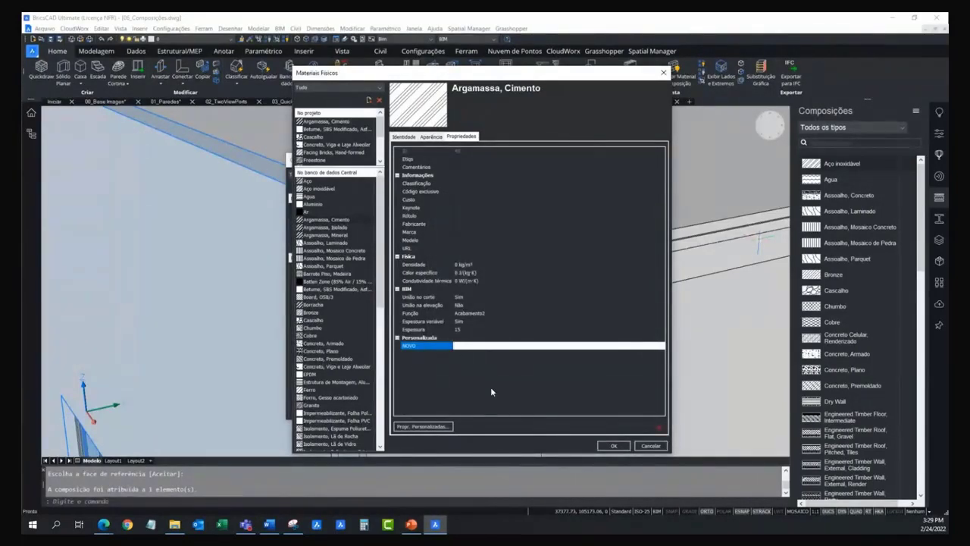
key("Escape")
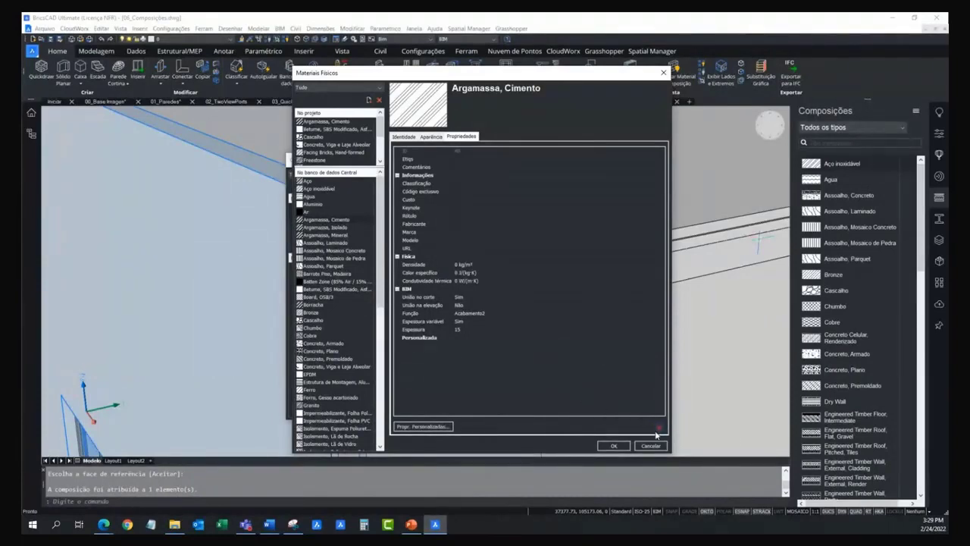
left_click(663, 72)
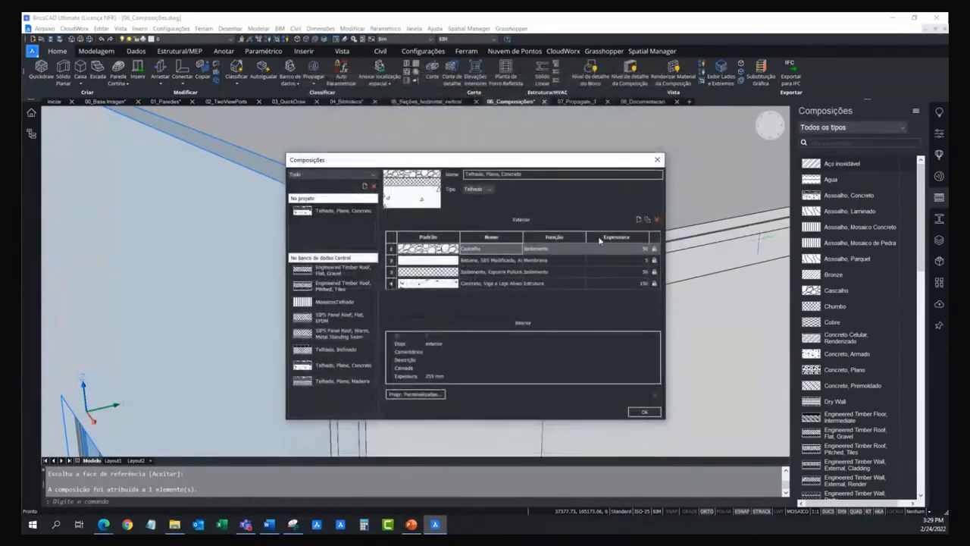
left_click(657, 161)
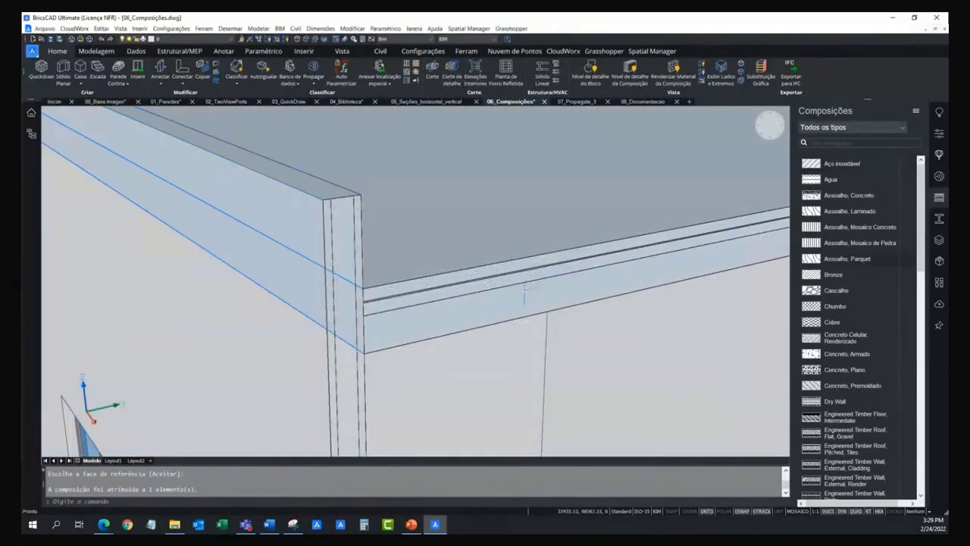
middle_click_drag(470, 288, 431, 279, "shift")
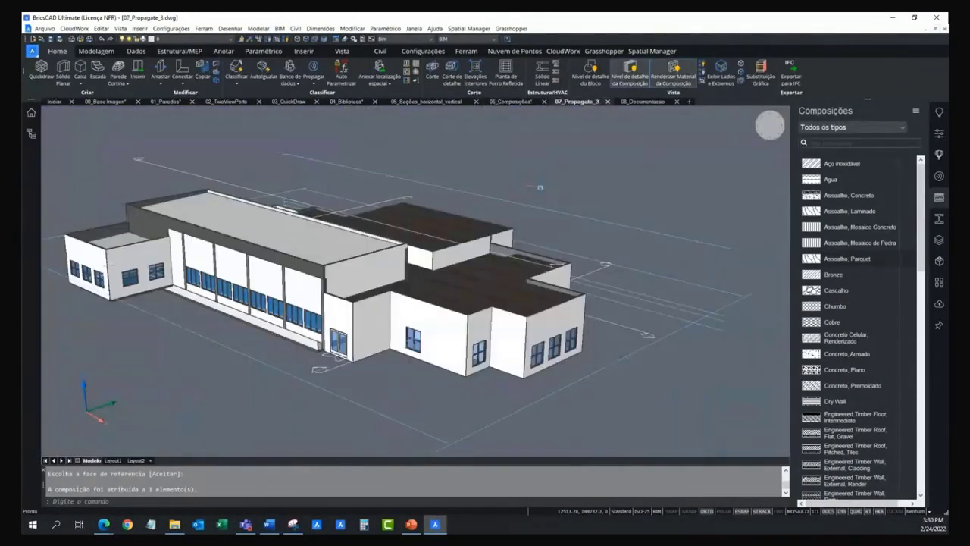
middle_click_drag(458, 350, 394, 341, "shift")
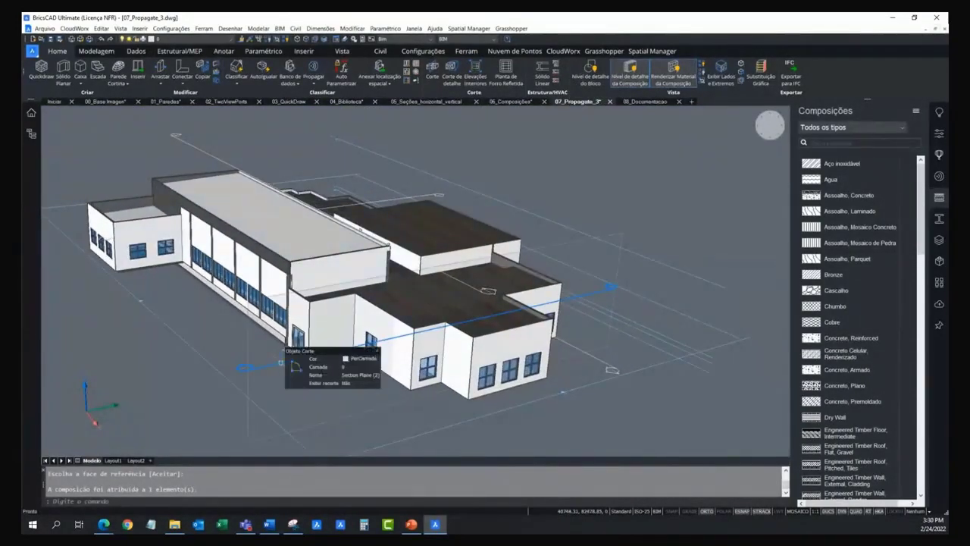
double_click(281, 362)
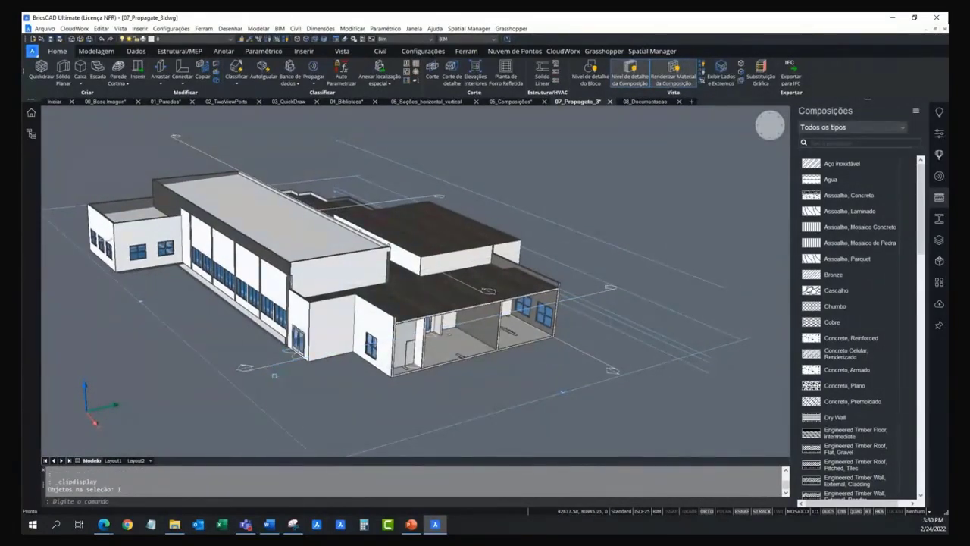
mouse_move(289, 372)
middle_mouse_down("shift")
mouse_move(274, 375)
mouse_move(288, 357)
mouse_move(240, 170)
mouse_move(233, 156)
mouse_move(216, 163)
middle_mouse_up("shift")
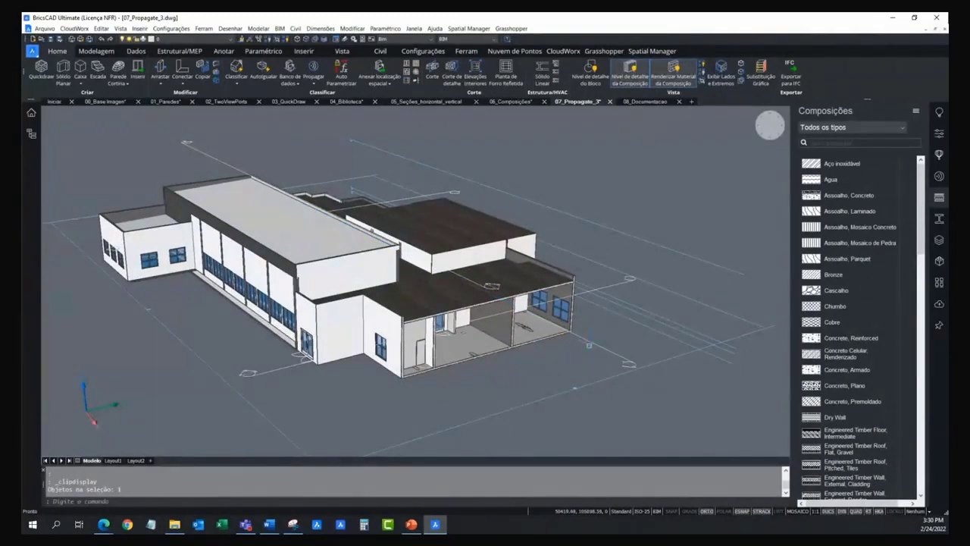
scroll(419, 354, "up", 2)
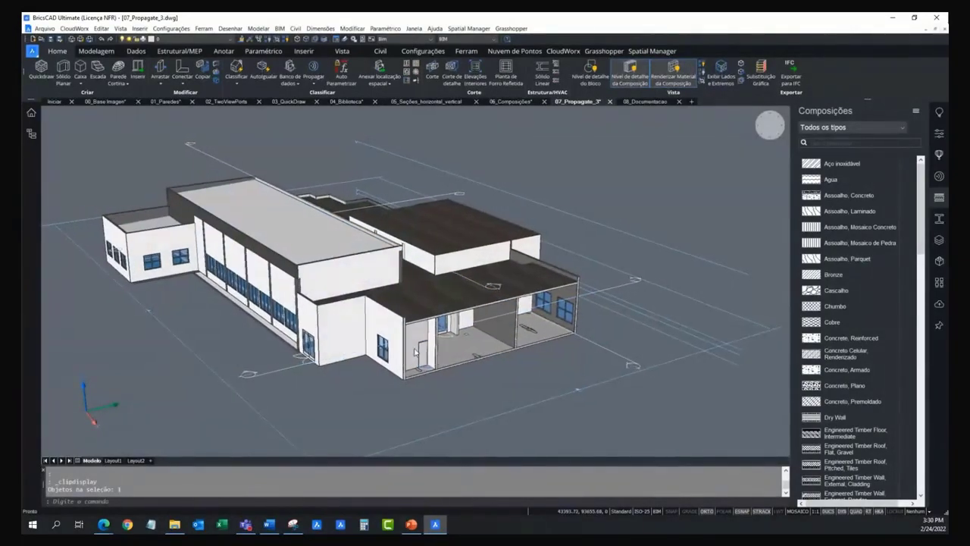
scroll(436, 358, "up", 2)
scroll(455, 361, "up", 2)
scroll(478, 366, "up", 2)
scroll(479, 363, "up", 2)
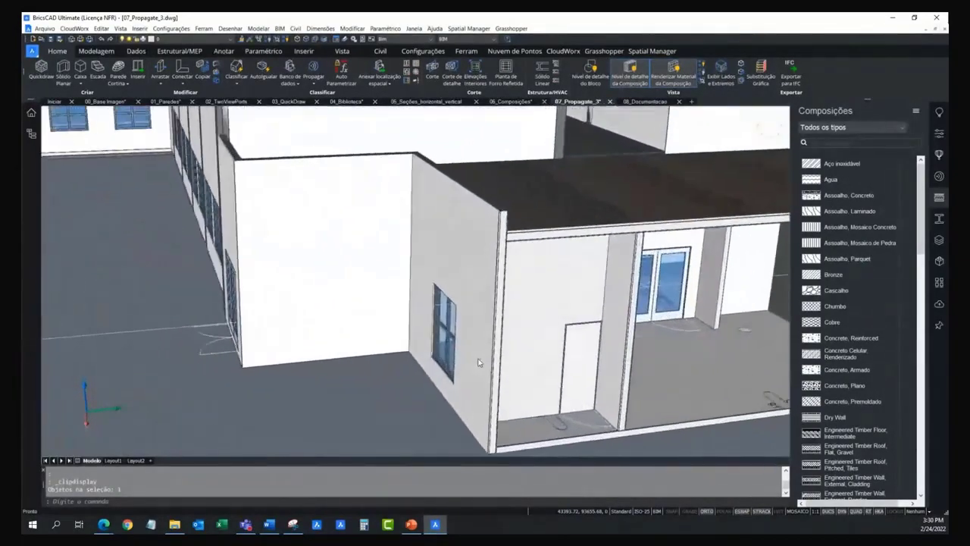
scroll(475, 326, "up", 2)
scroll(469, 285, "up", 2)
scroll(466, 277, "up", 1)
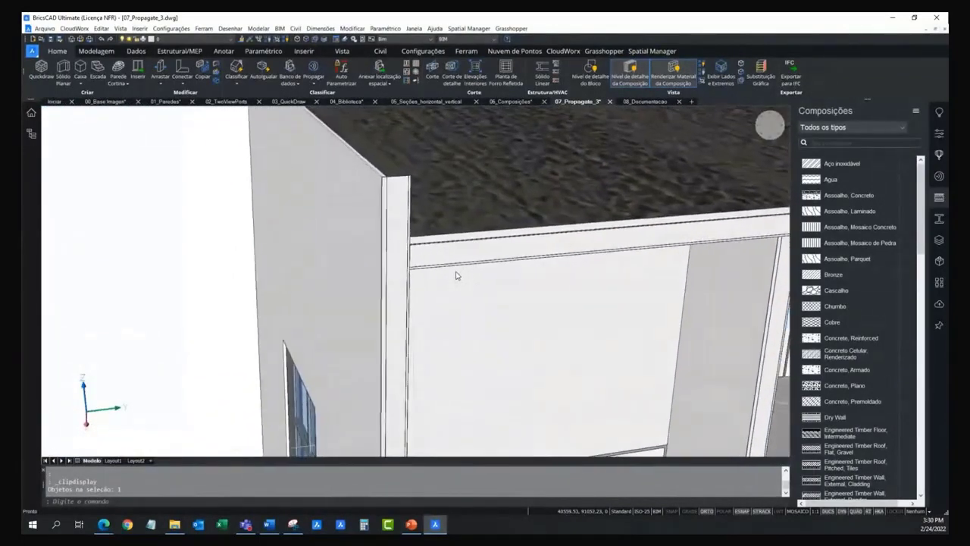
mouse_move(466, 277)
middle_mouse_down("shift")
mouse_move(427, 273)
mouse_move(447, 291)
mouse_move(435, 288)
middle_mouse_up("shift")
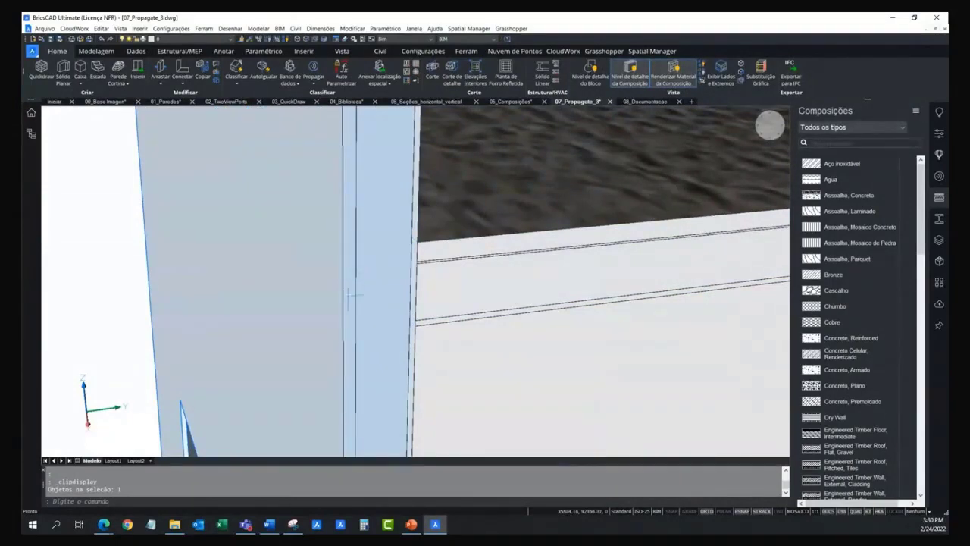
scroll(357, 299, "down", 5)
scroll(356, 299, "down", 3)
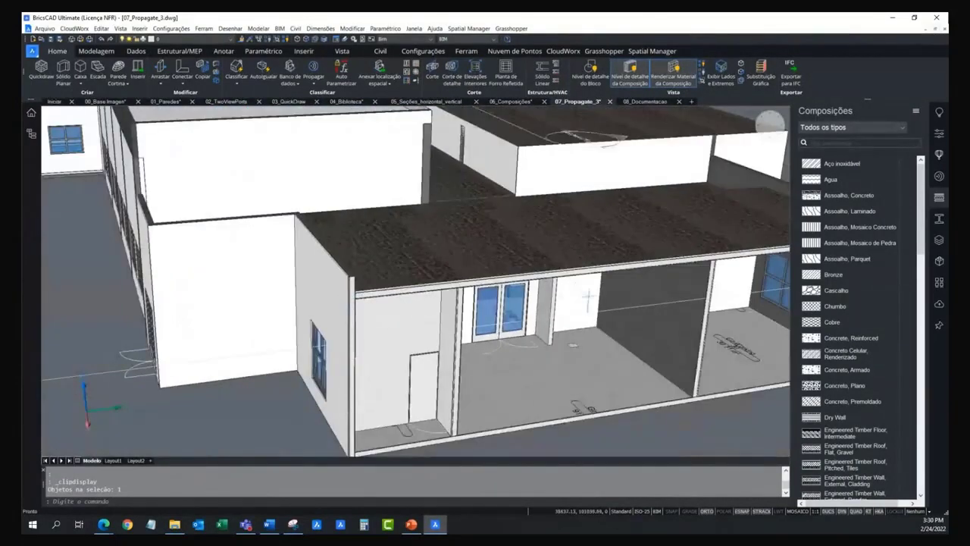
scroll(306, 273, "up", 3)
mouse_move(307, 275)
middle_mouse_down("shift")
mouse_move(465, 281)
mouse_move(402, 249)
mouse_move(439, 254)
middle_mouse_up("shift")
scroll(402, 248, "up", 3)
scroll(401, 249, "up", 1)
scroll(401, 249, "up", 3)
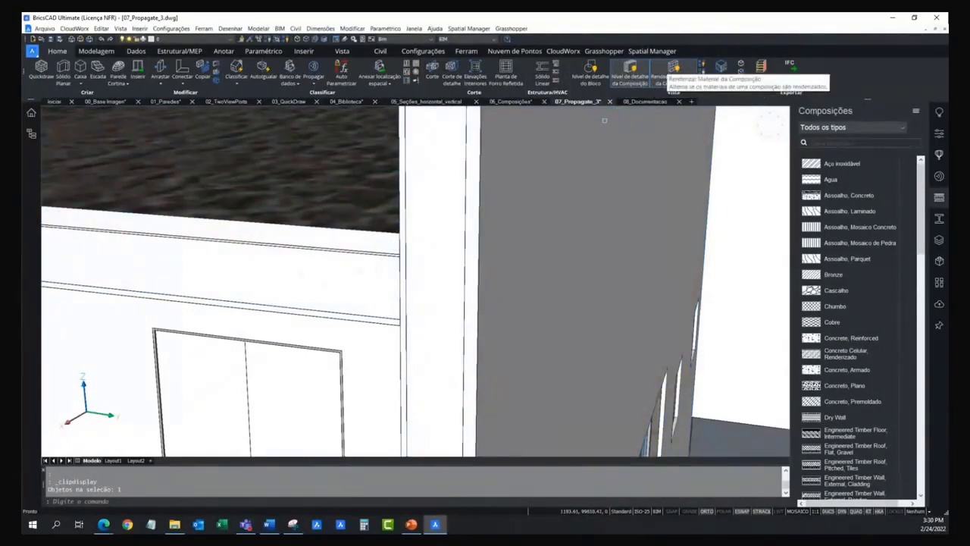
Render the composition materials in the model, toggling SELECTIONMODES and back to default
left_click(674, 67)
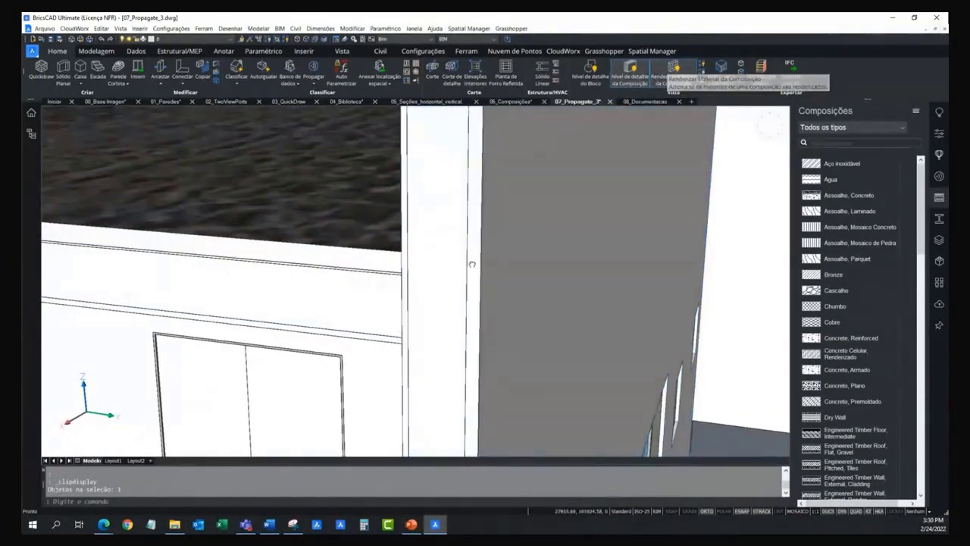
left_click(307, 39)
left_click(307, 39)
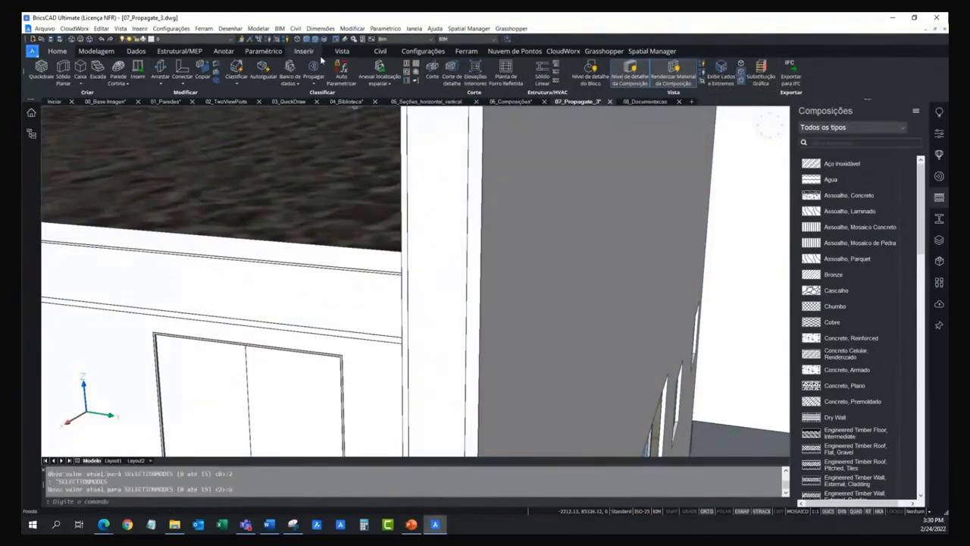
Start Push/Pull on the roof ply face, then cancel it with Esc unchanged
middle_click_drag(348, 152, 369, 135, "shift")
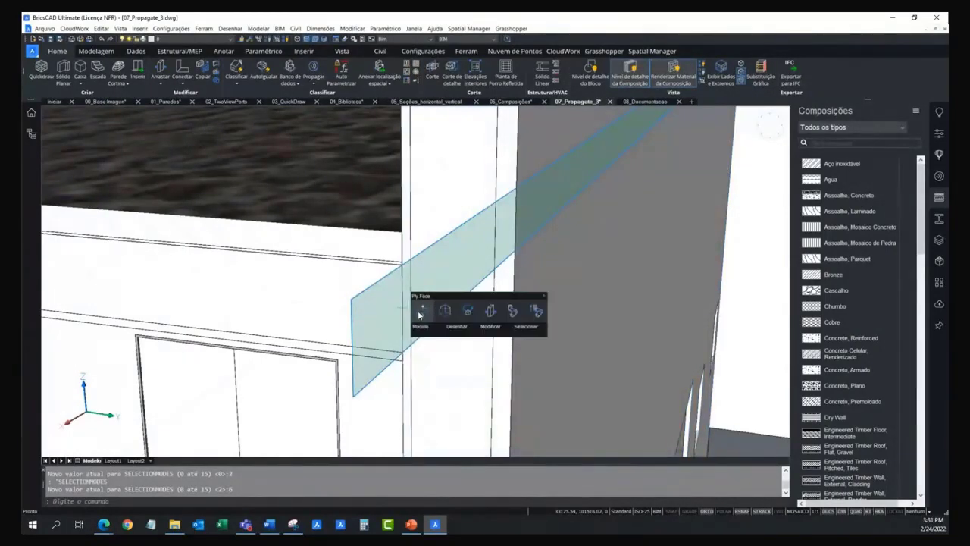
left_click(426, 319)
left_click(428, 317)
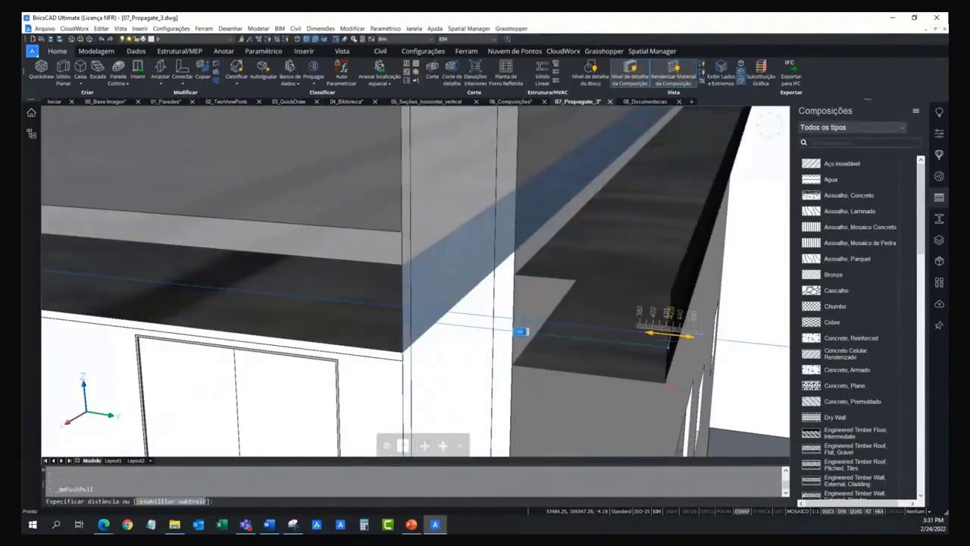
scroll(645, 337, "down", 3)
mouse_move(606, 350)
middle_mouse_down("shift")
mouse_move(613, 342)
mouse_move(546, 194)
mouse_move(499, 266)
middle_mouse_up("shift")
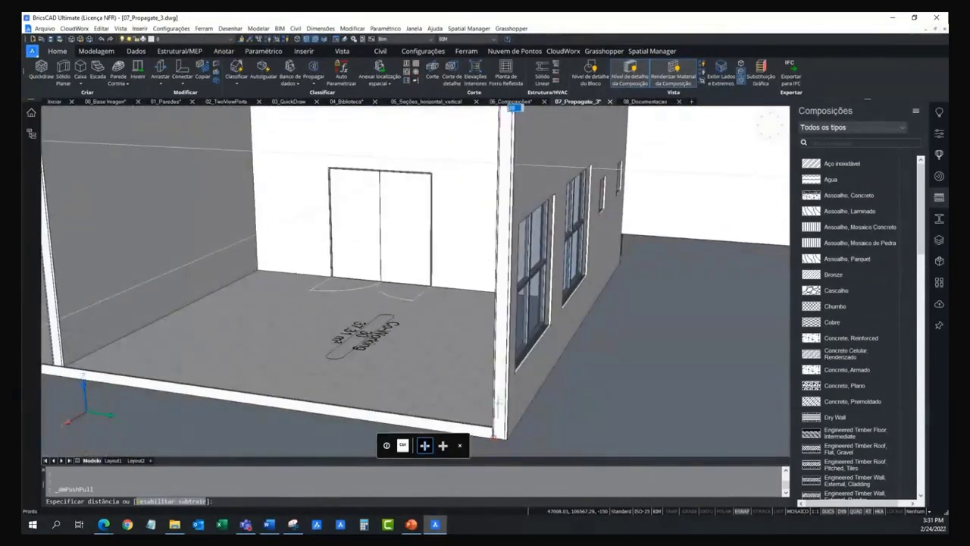
mouse_move(499, 402)
middle_mouse_down("shift")
mouse_move(494, 333)
mouse_move(498, 383)
mouse_move(507, 364)
middle_mouse_up("shift")
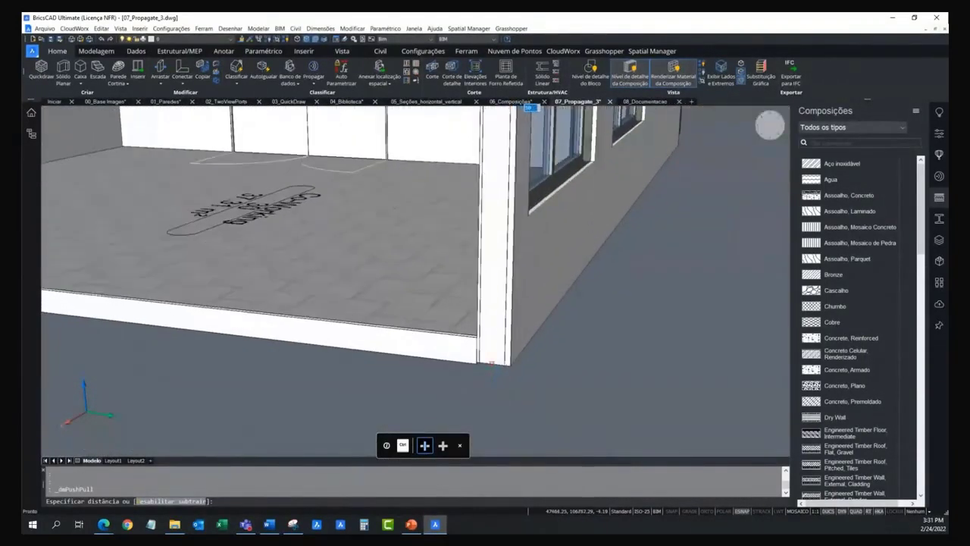
key("Escape")
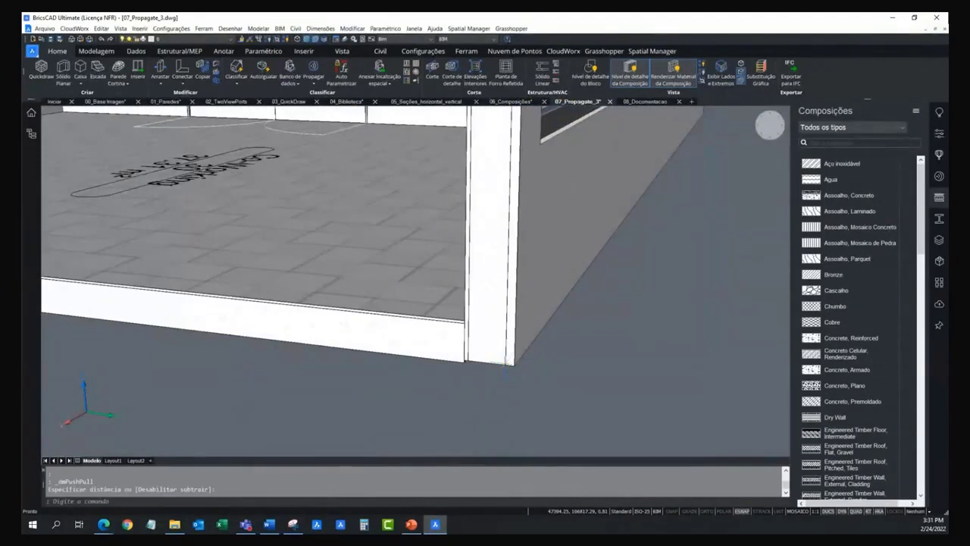
Orbit in close to the wall–roof junction at the parapet corner
scroll(506, 364, "down", 5)
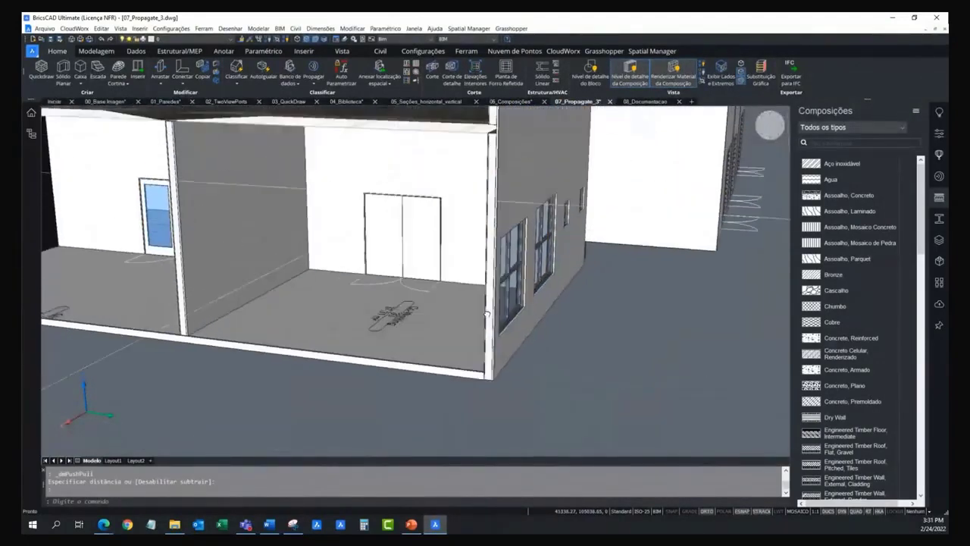
mouse_move(455, 319)
middle_mouse_down("shift")
mouse_move(464, 282)
mouse_move(447, 279)
middle_mouse_up("shift")
scroll(464, 282, "up", 5)
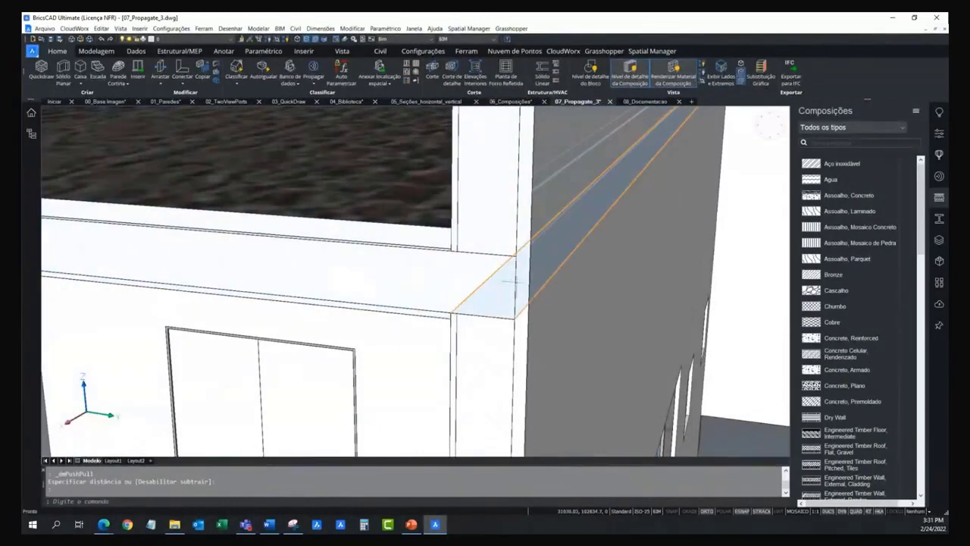
middle_click_drag(486, 269, 449, 305, "shift")
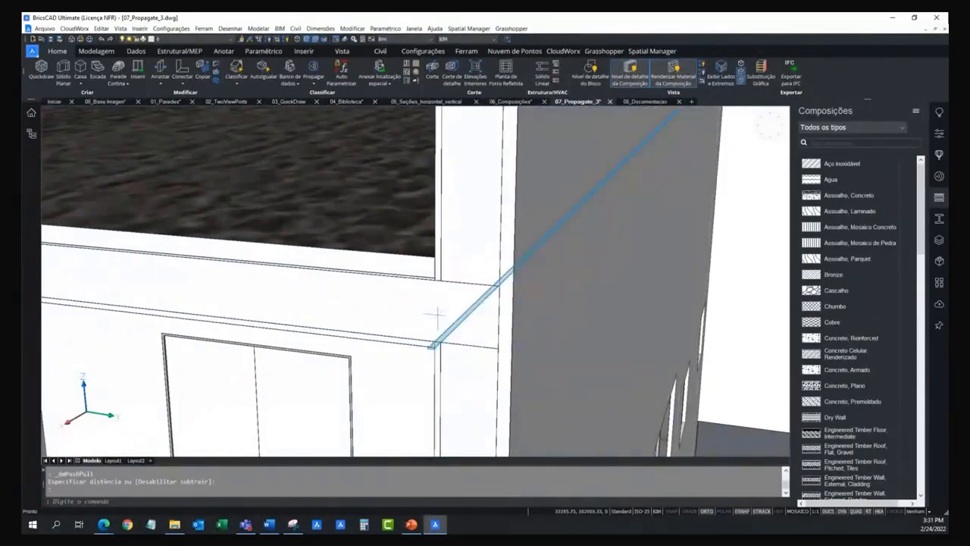
mouse_move(477, 332)
middle_mouse_down("shift")
mouse_move(392, 298)
mouse_move(420, 288)
mouse_move(436, 295)
middle_mouse_up("shift")
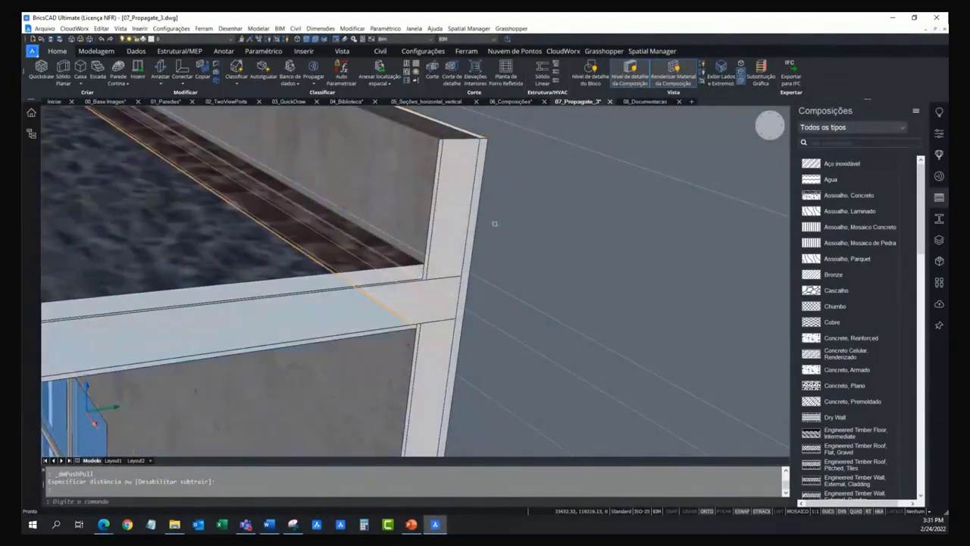
middle_click_drag(502, 220, 507, 243, "shift")
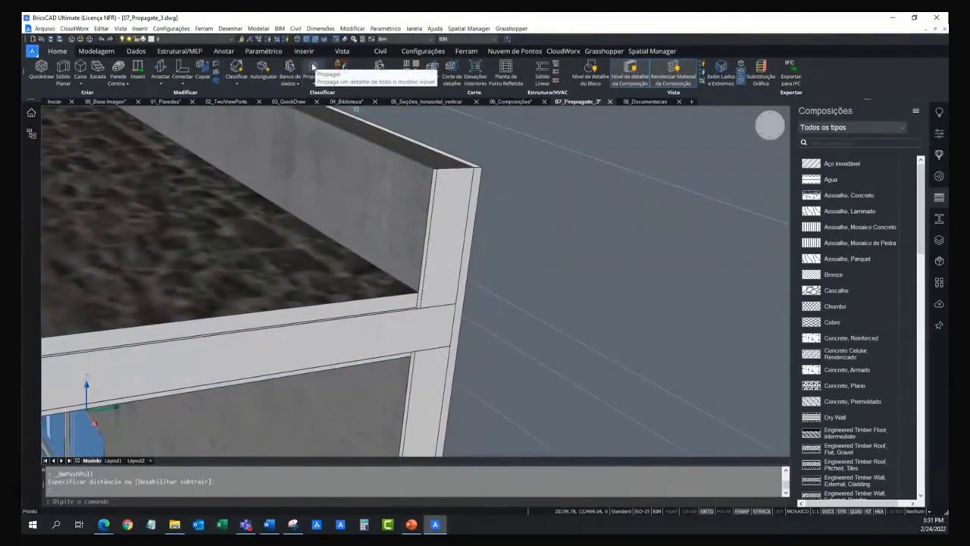
Run Propagar with the wall–roof reference solid, restarting once, and accept the detail area with Sim
left_click(314, 70)
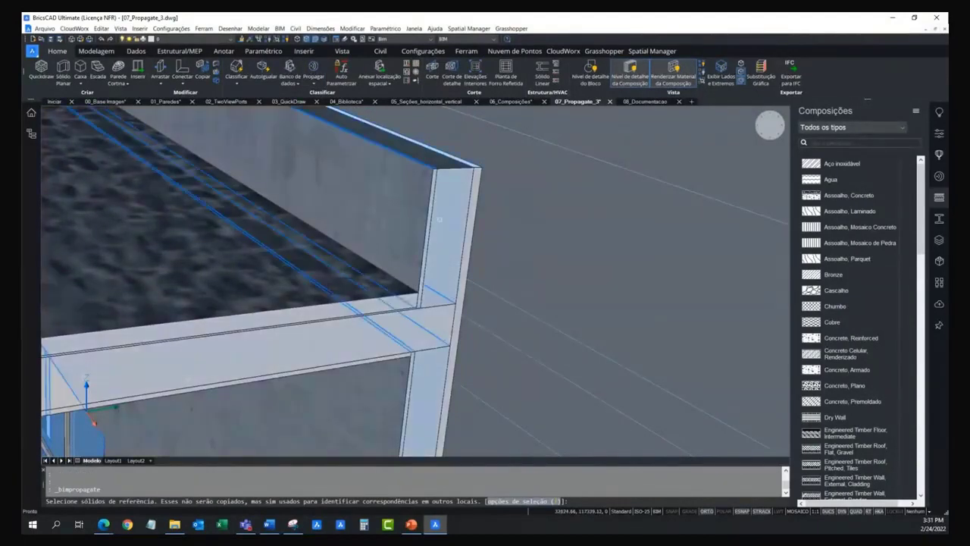
left_click(439, 220)
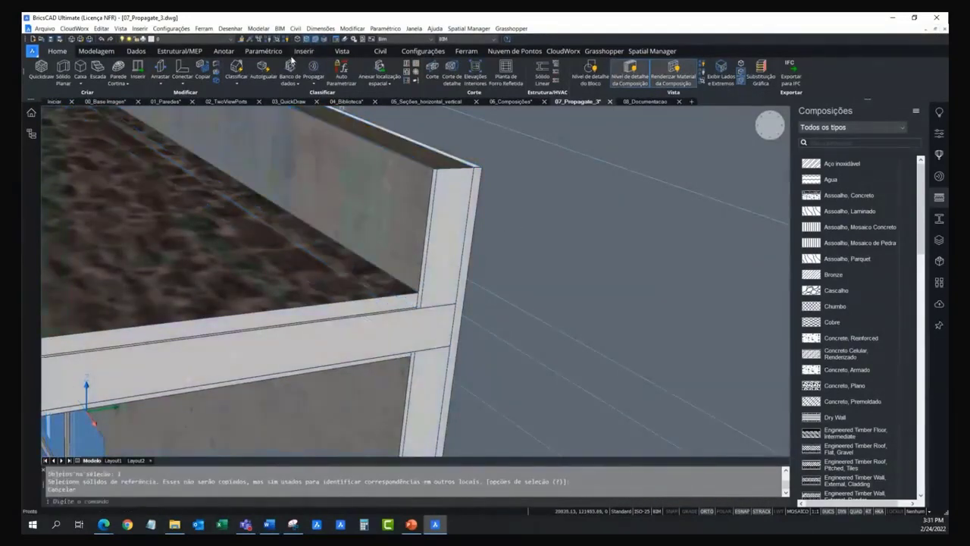
left_click(305, 40)
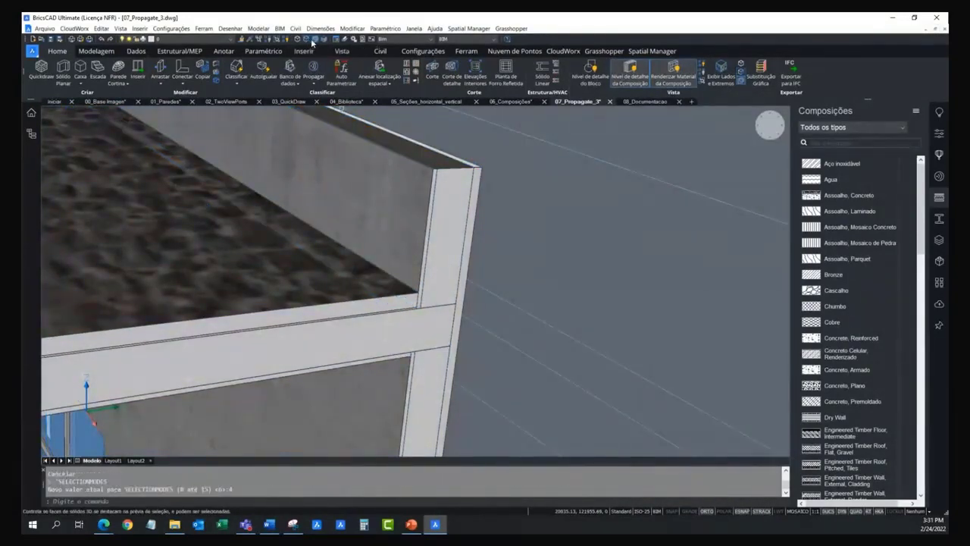
left_click(312, 41)
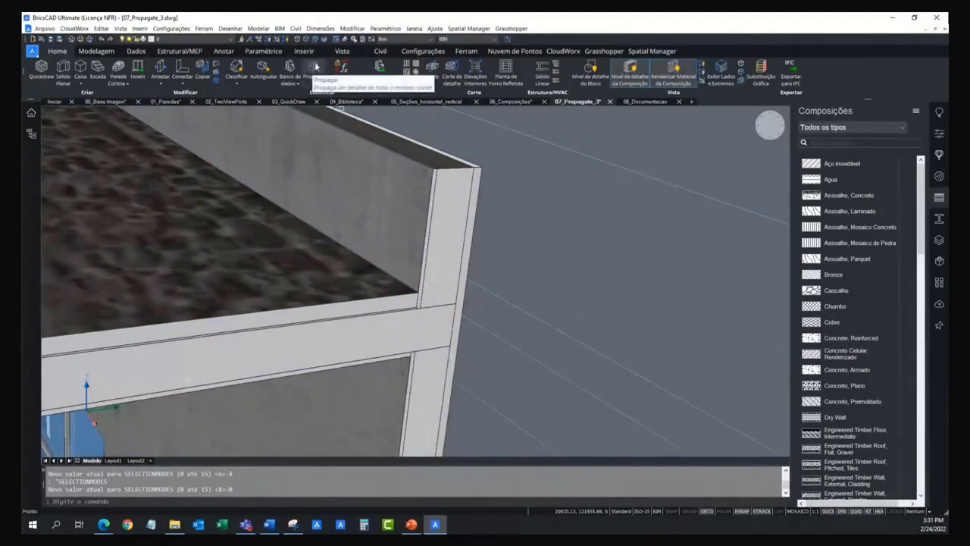
left_click(316, 67)
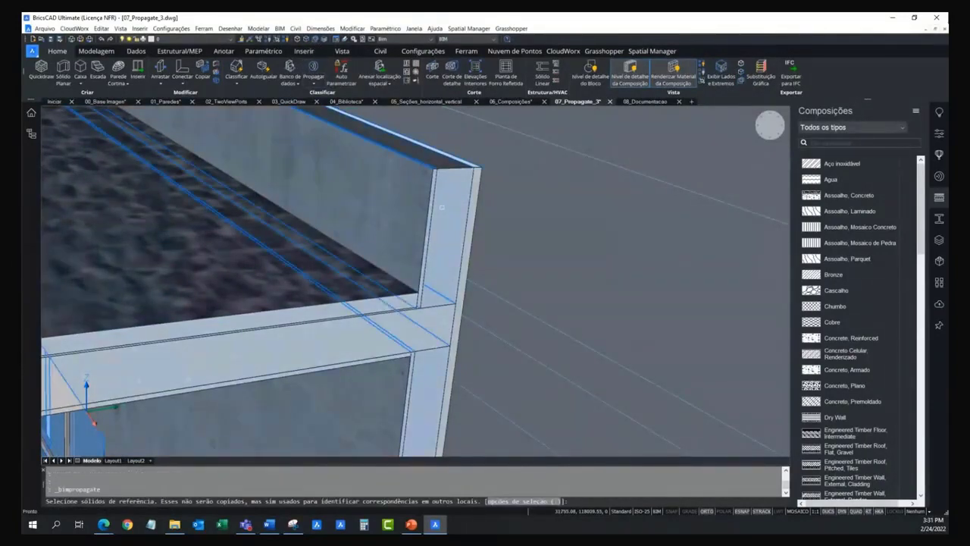
left_click(444, 188)
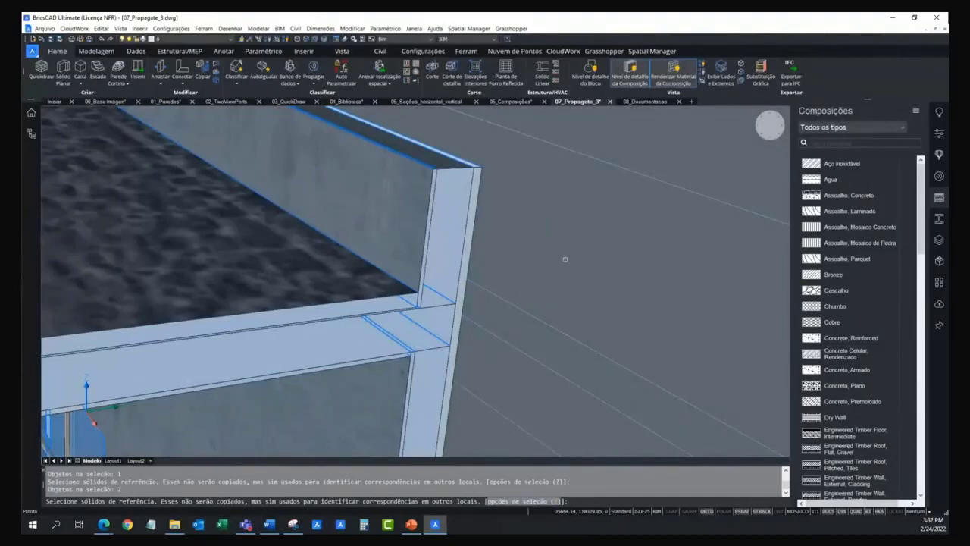
key("Return")
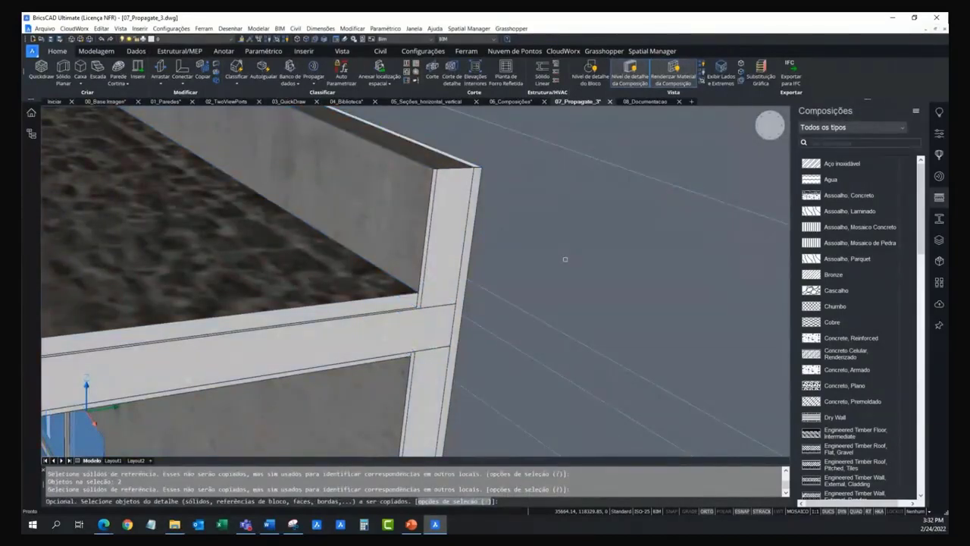
key("Return")
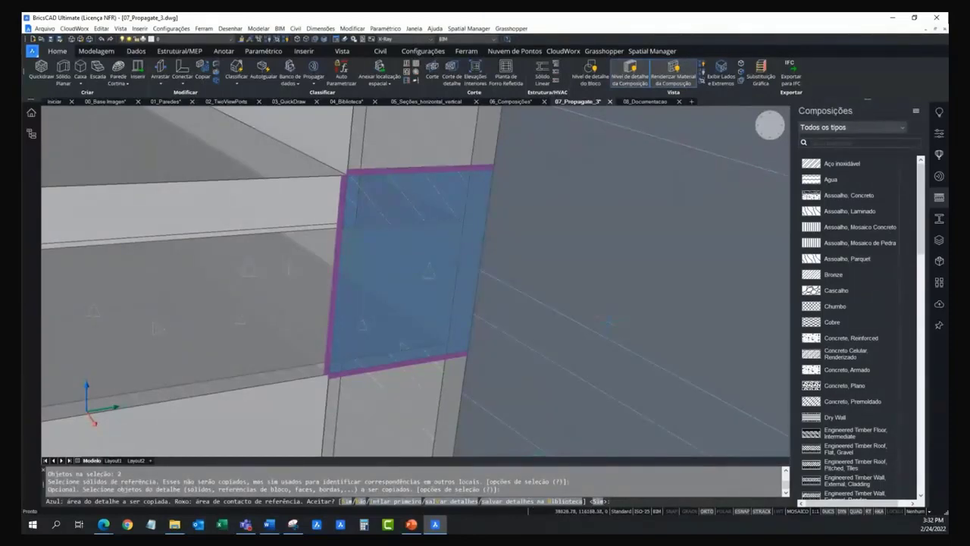
left_click(598, 501)
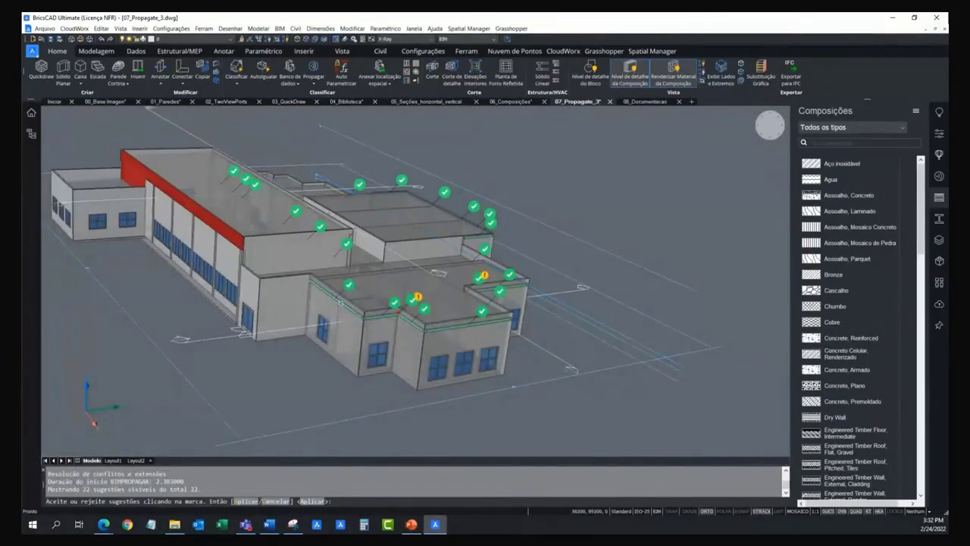
Zoom and orbit to another wall and toggle its parapet edge suggestion to rejected
scroll(340, 302, "up", 2)
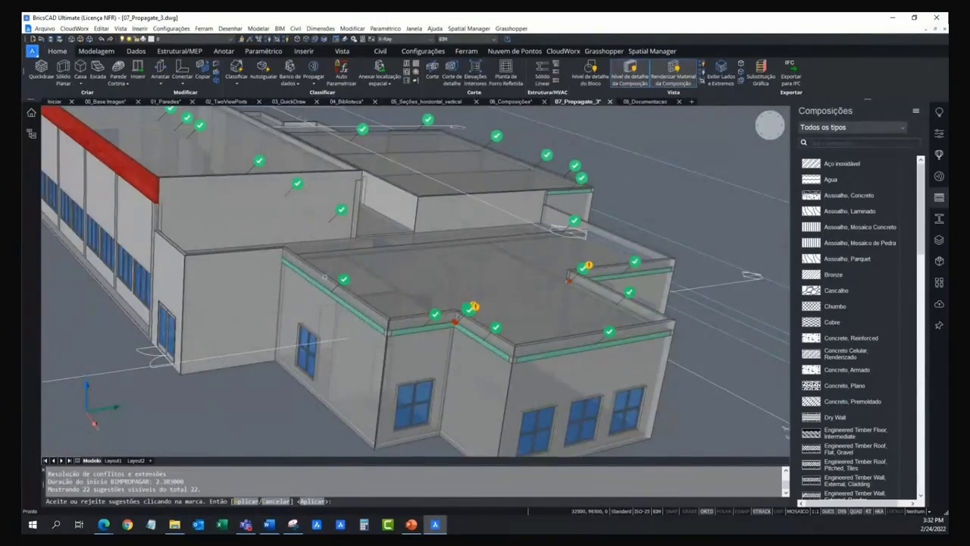
scroll(324, 276, "up", 2)
scroll(331, 276, "up", 2)
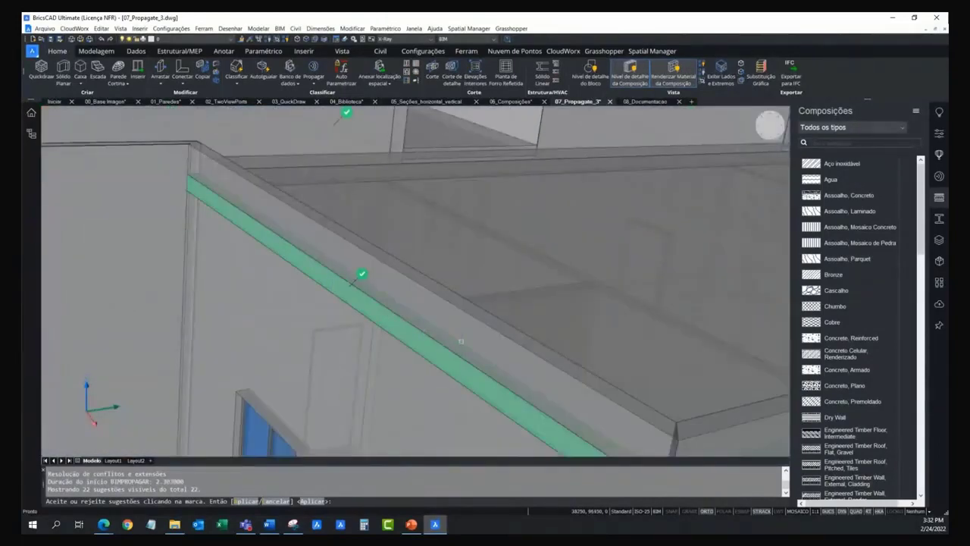
scroll(321, 245, "down", 2)
scroll(320, 244, "down", 1)
scroll(334, 288, "down", 1)
scroll(342, 330, "down", 2)
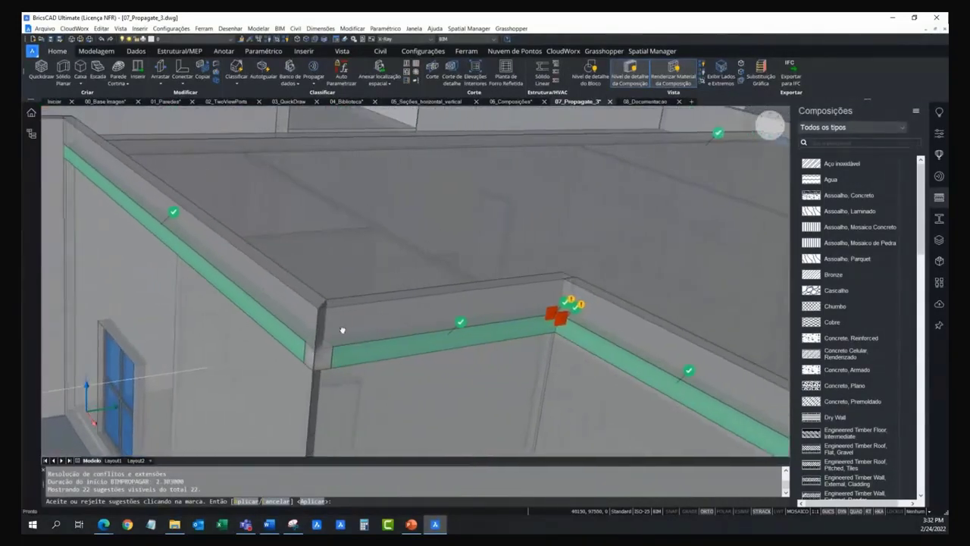
middle_click_drag(342, 331, 444, 337, "shift")
mouse_move(530, 349)
middle_mouse_down("shift")
mouse_move(579, 304)
mouse_move(773, 236)
middle_mouse_up("shift")
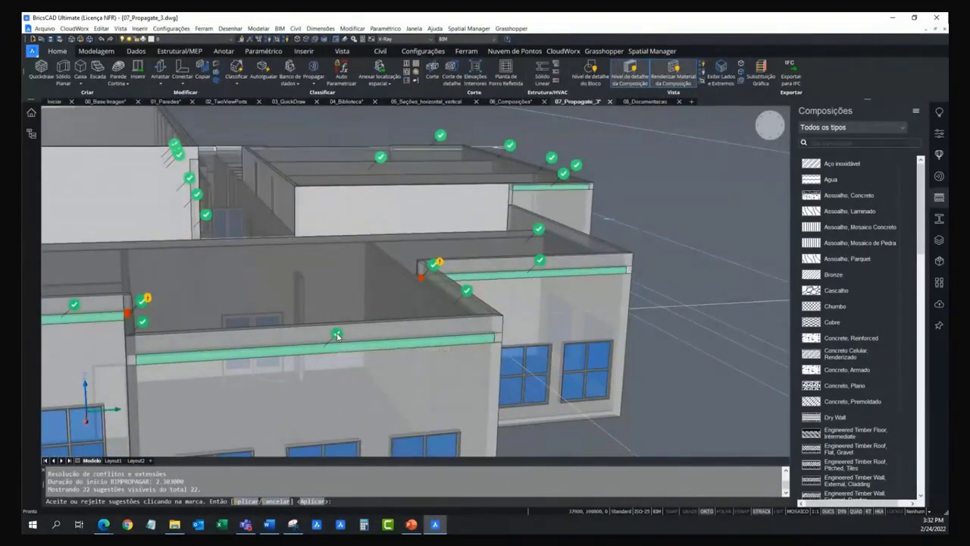
left_click(336, 335)
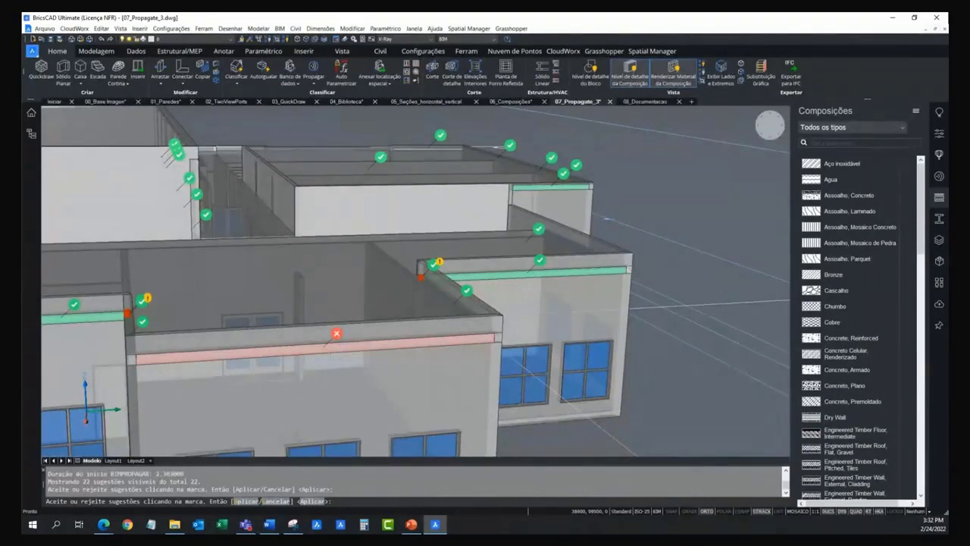
Switch the front roof edge suggestion back to accepted and orbit to check other edges
middle_click_drag(339, 338, 369, 337)
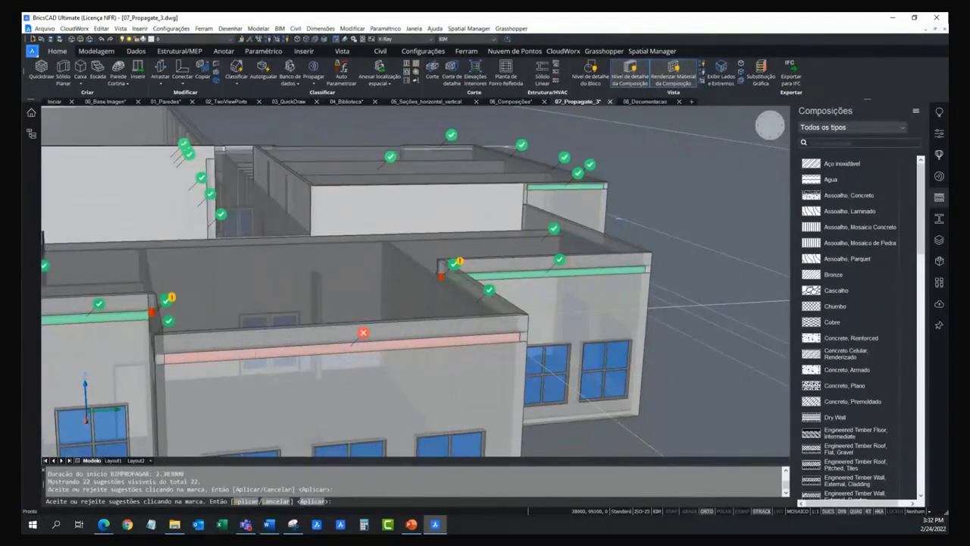
scroll(368, 331, "down", 2)
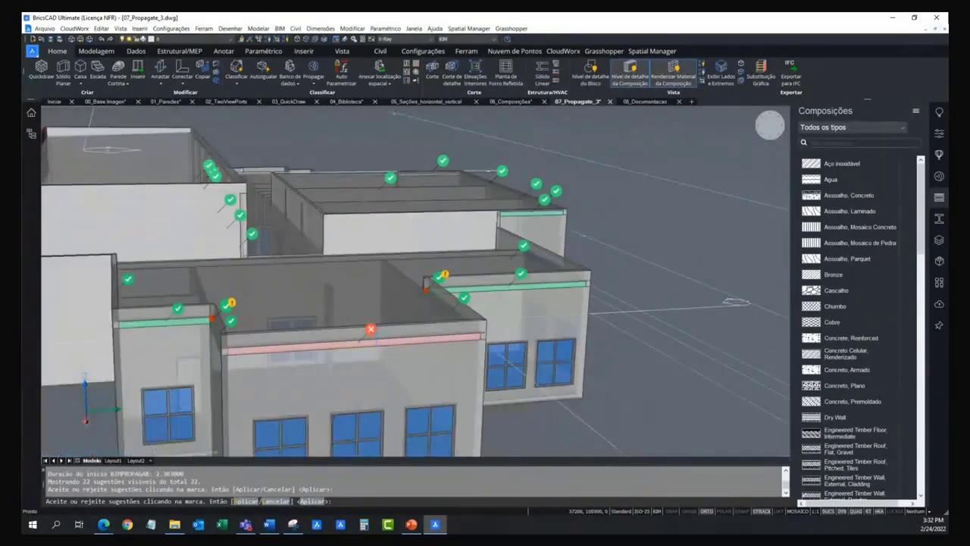
left_click(372, 331)
middle_click_drag(372, 330, 407, 288)
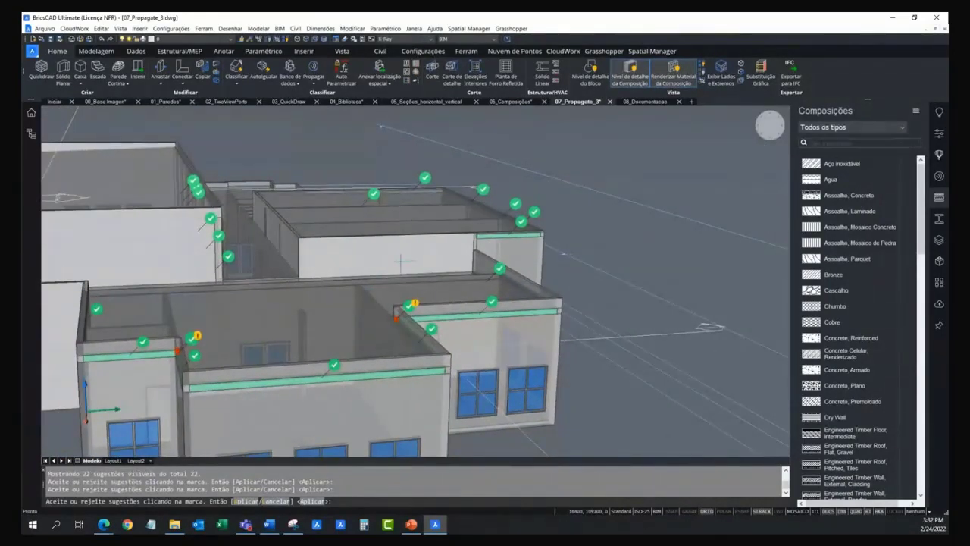
middle_click_drag(402, 265, 458, 276, "shift")
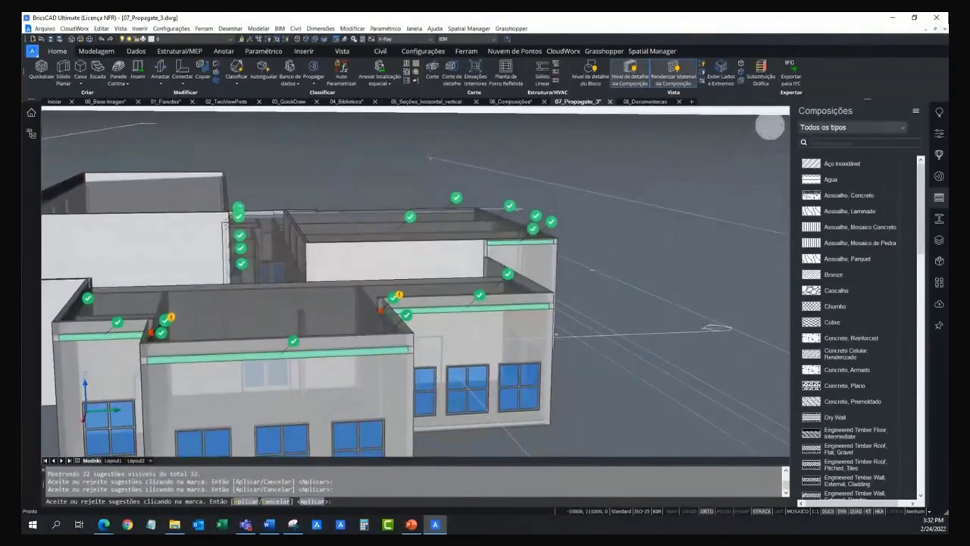
Window-select the right block's markers, toggle them off and on, and apply all visible suggestions
left_click(363, 184)
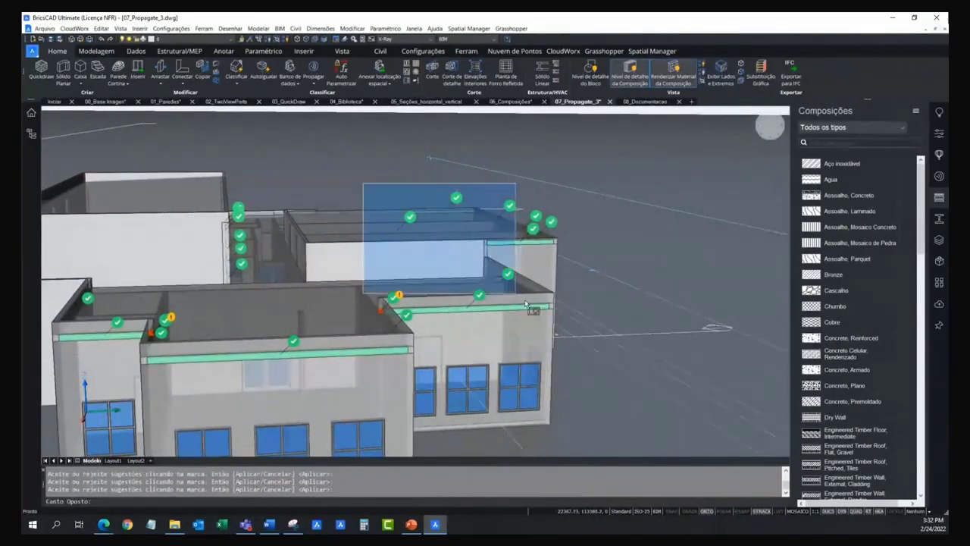
left_click(572, 336)
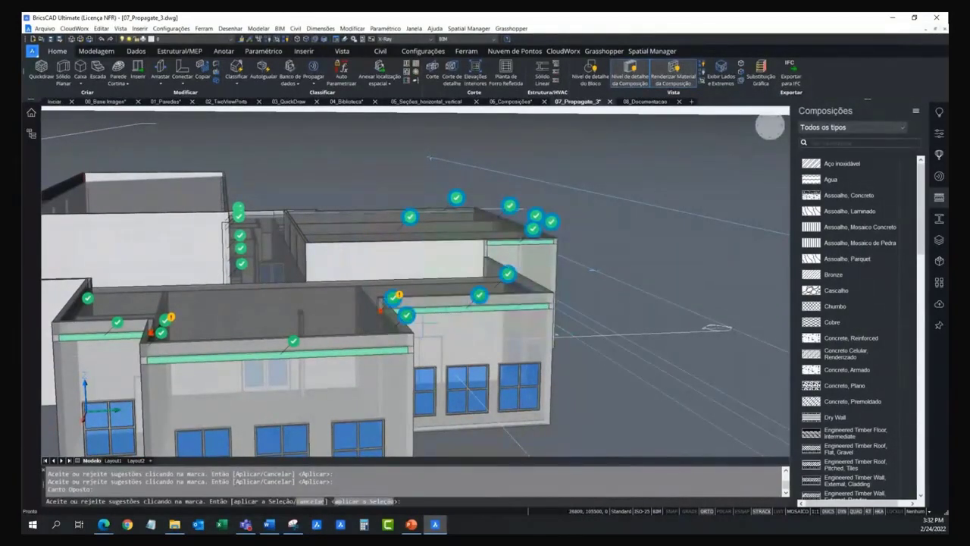
left_click(409, 317)
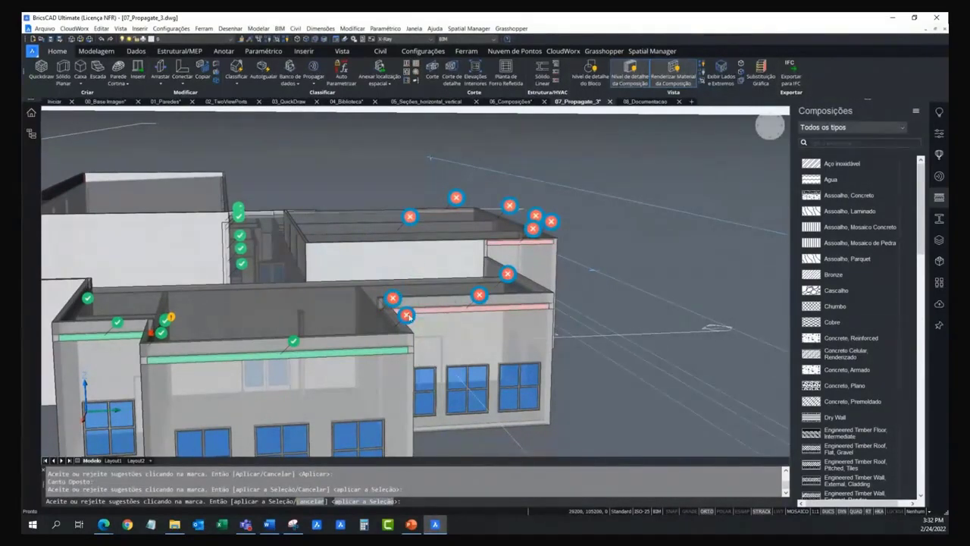
left_click(408, 315)
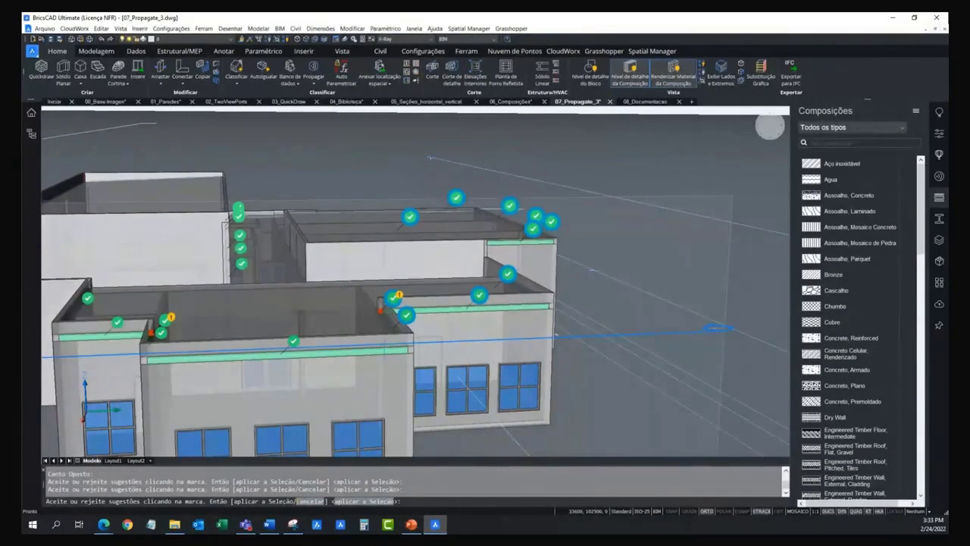
key("Return")
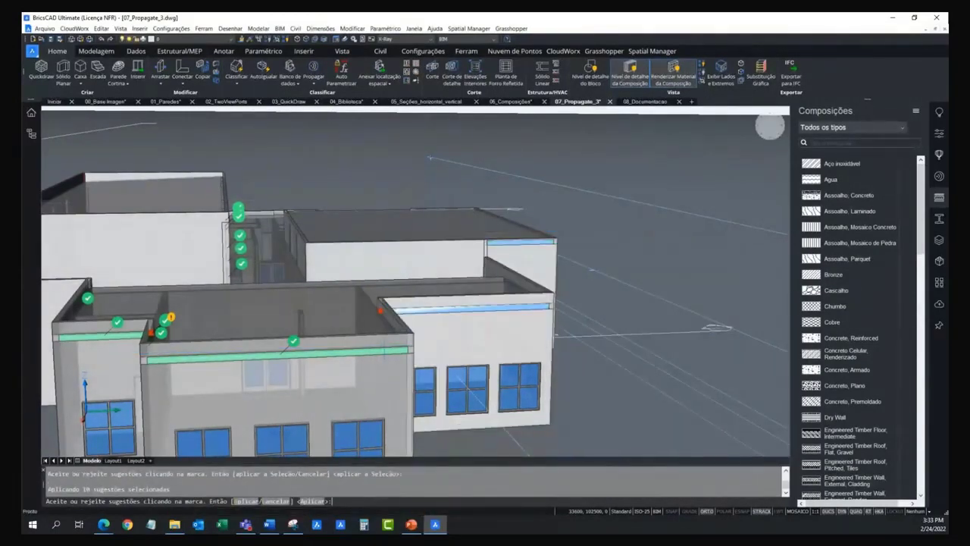
key("Return")
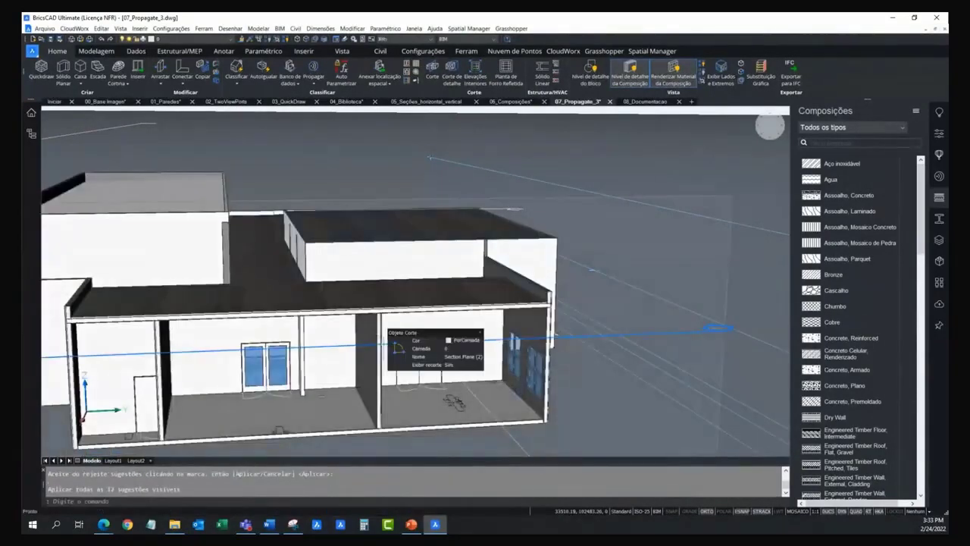
scroll(561, 303, "up", 2)
scroll(546, 296, "up", 3)
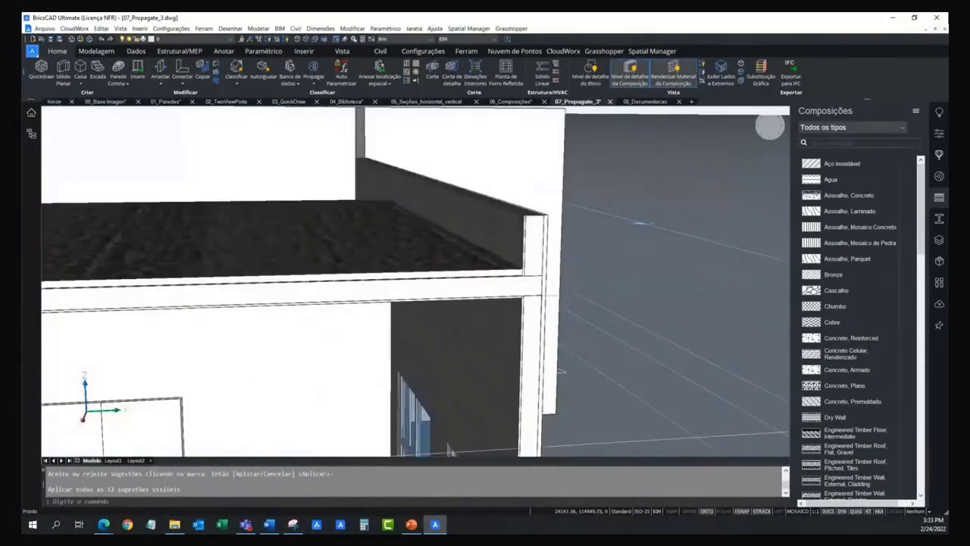
scroll(540, 292, "up", 1)
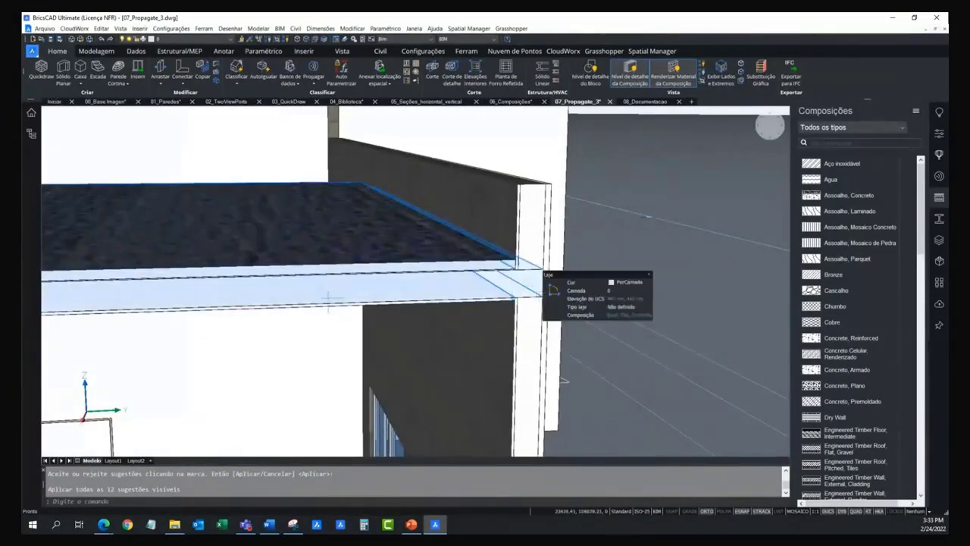
scroll(523, 289, "up", 2)
scroll(470, 286, "up", 2)
mouse_move(470, 285)
middle_mouse_down()
mouse_move(584, 309)
mouse_move(705, 314)
middle_mouse_up()
scroll(402, 325, "up", 2)
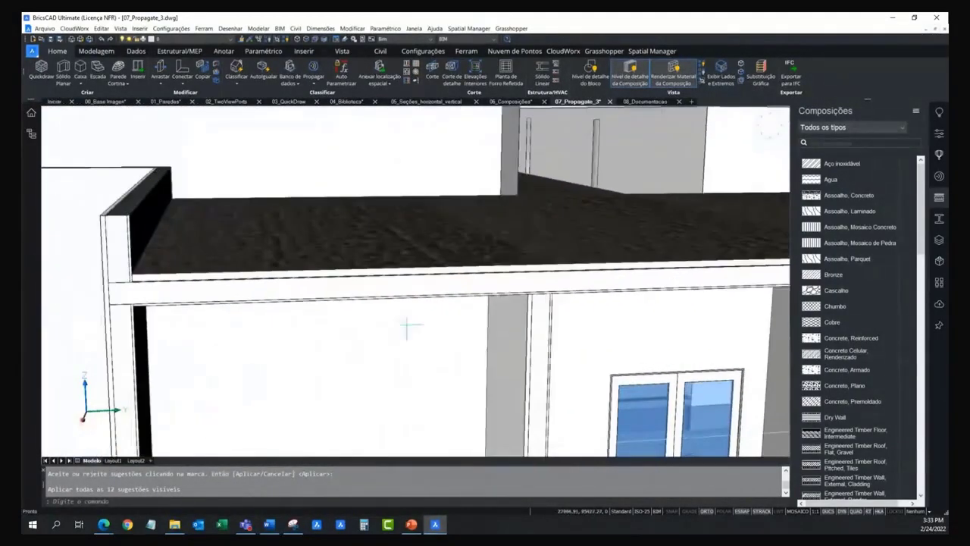
scroll(224, 322, "up", 3)
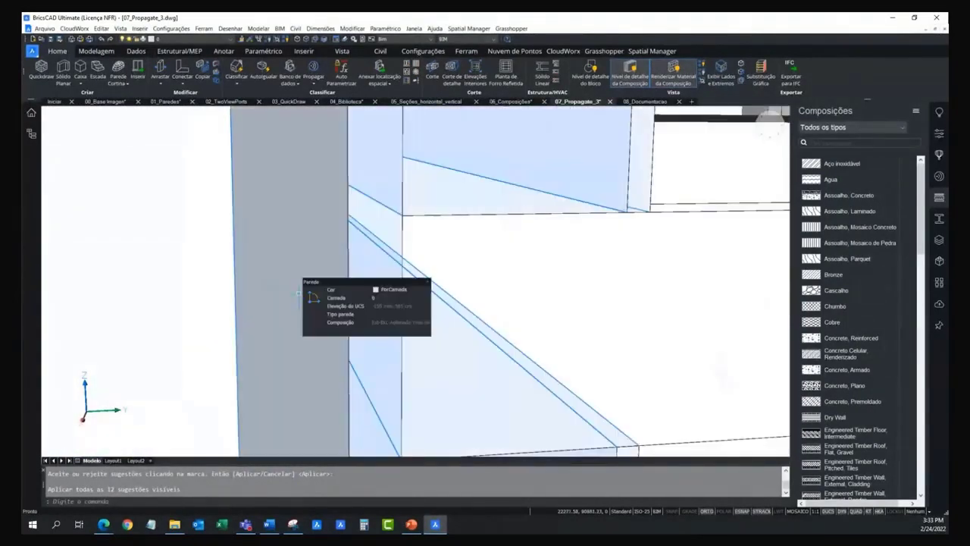
scroll(449, 311, "up", 2)
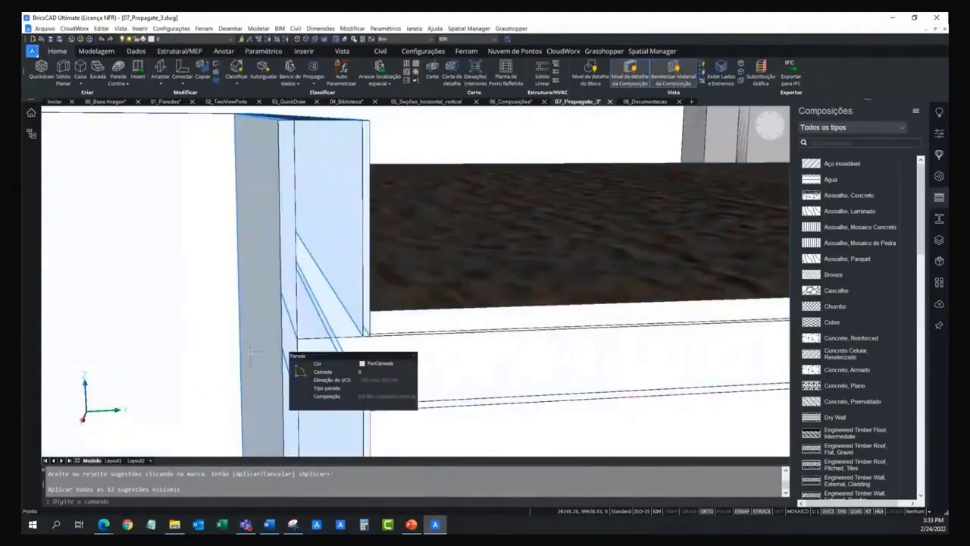
scroll(326, 368, "down", 3)
scroll(326, 368, "down", 2)
mouse_move(483, 321)
middle_mouse_down("shift")
mouse_move(362, 357)
mouse_move(414, 377)
middle_mouse_up("shift")
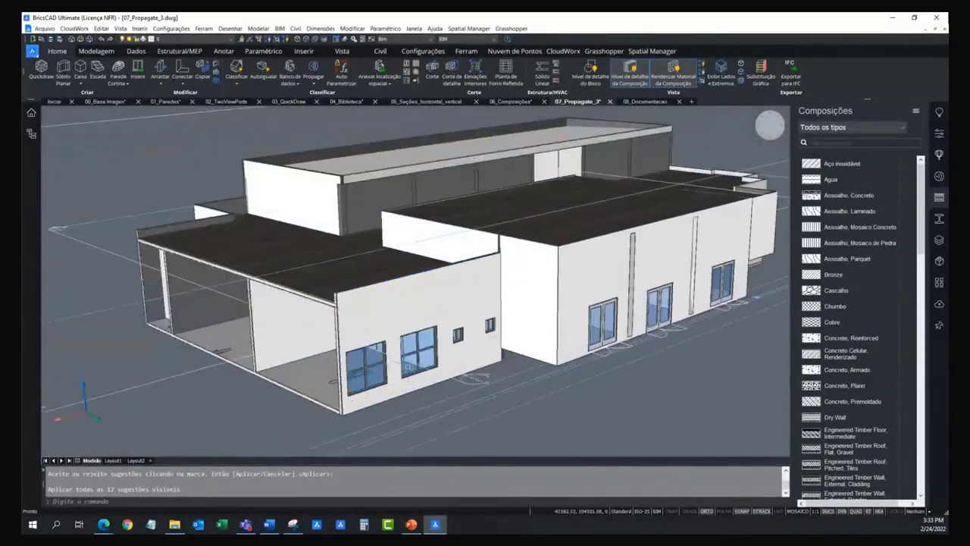
Move the section plane to a new position along the building with entity snapping off
scroll(425, 377, "up", 2)
scroll(456, 380, "up", 2)
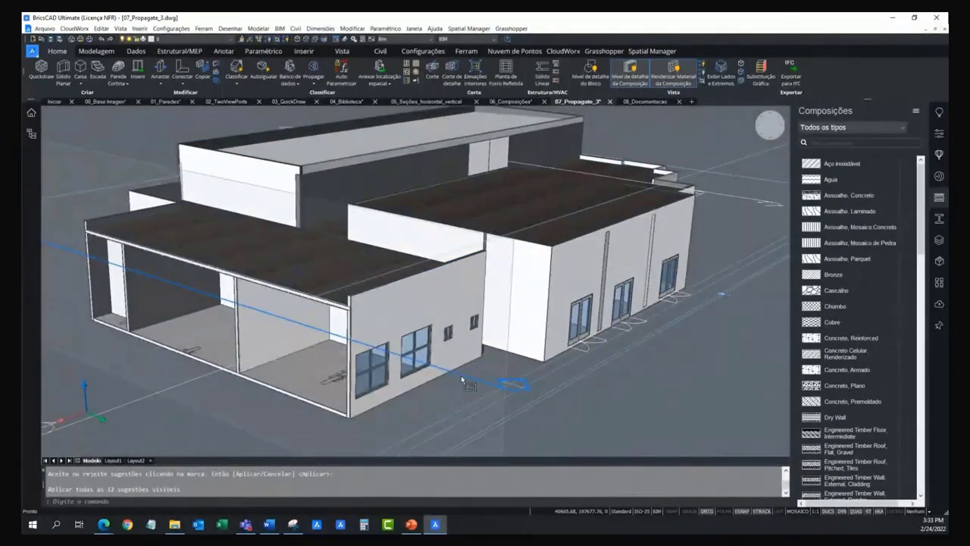
mouse_move(461, 375)
middle_mouse_down("shift")
mouse_move(464, 383)
mouse_move(368, 381)
middle_mouse_up("shift")
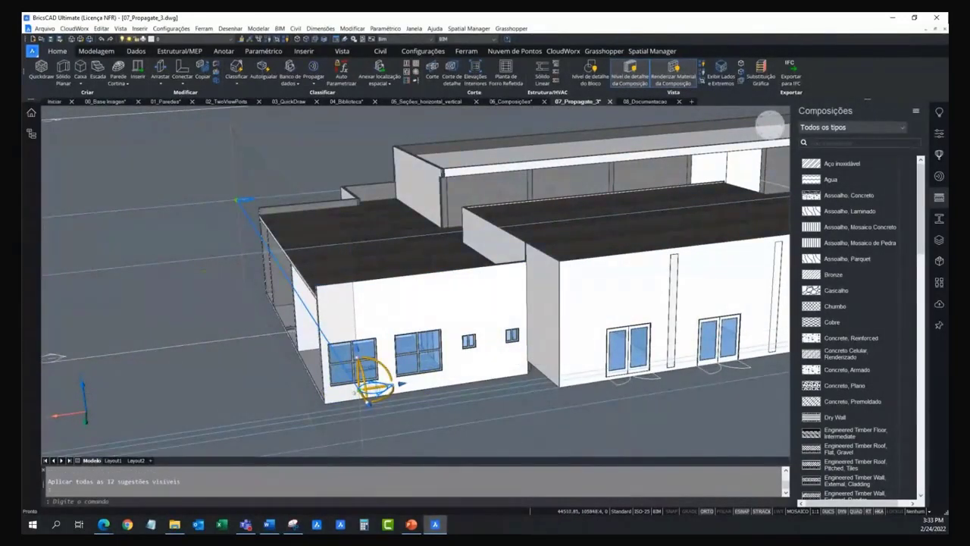
left_click(400, 384)
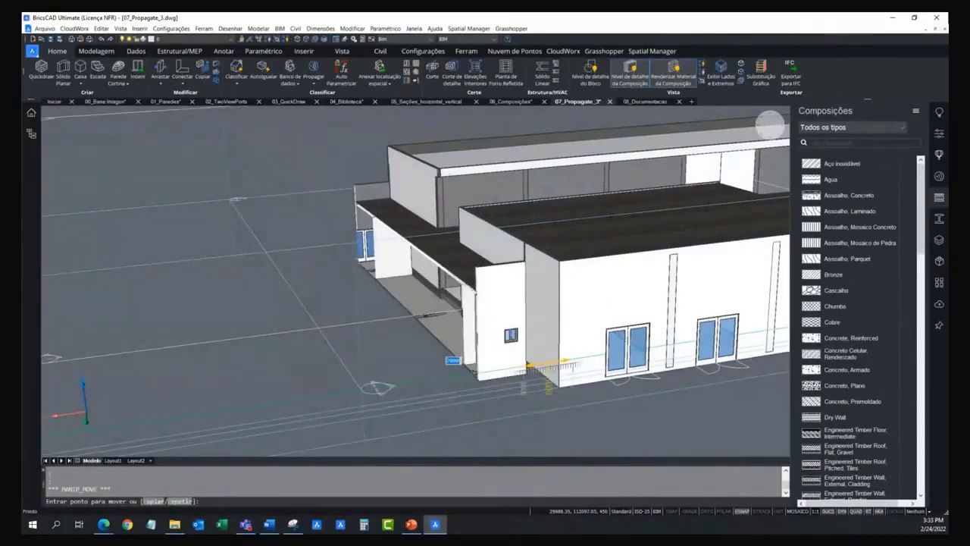
middle_click_drag(378, 387, 517, 419, "shift")
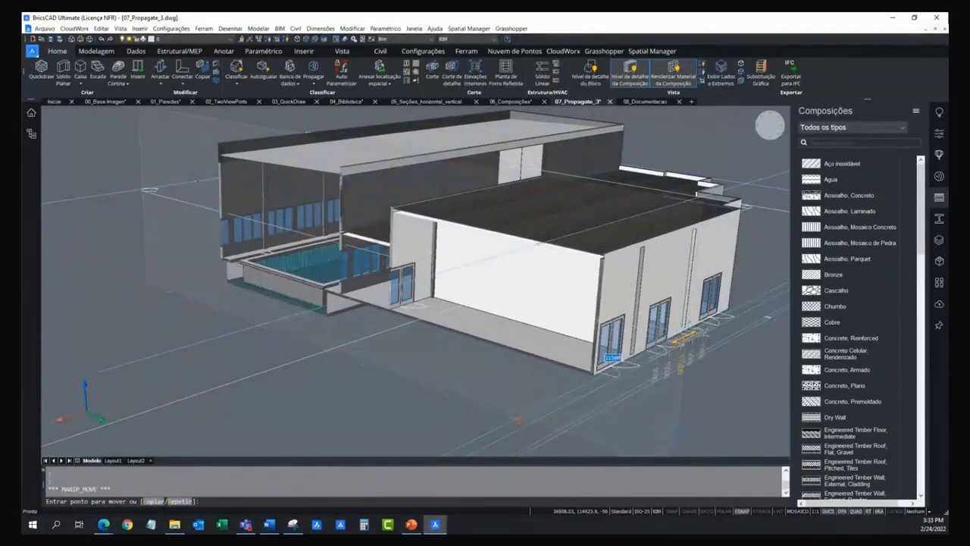
key("F3")
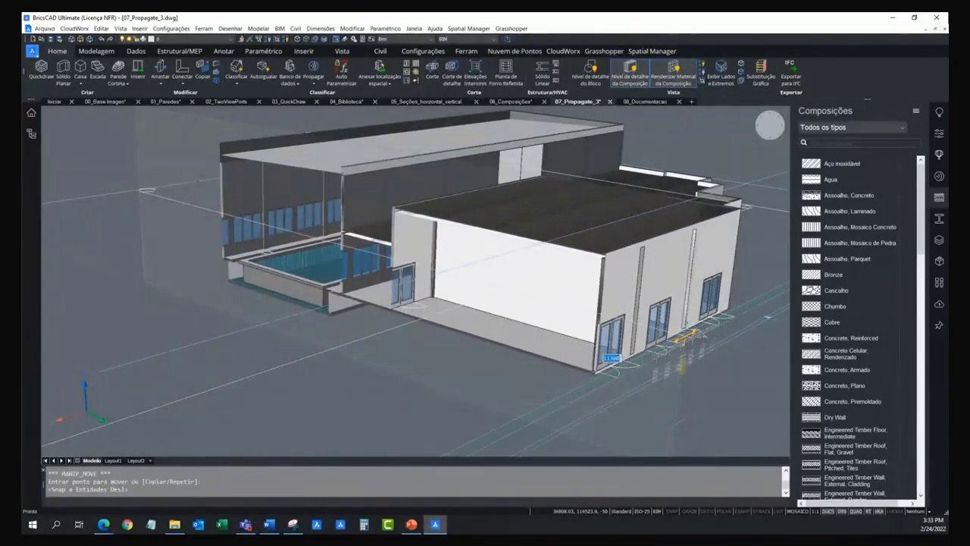
left_click(686, 335)
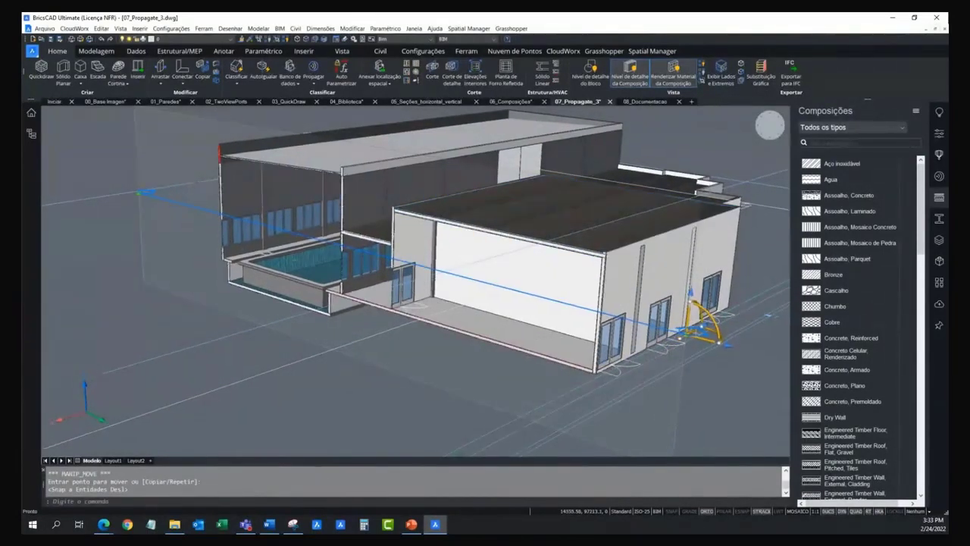
Zoom in and bring up the Propagar dropdown's propagation variants
scroll(630, 241, "up", 1)
scroll(630, 241, "up", 2)
scroll(630, 241, "up", 2)
scroll(631, 241, "up", 2)
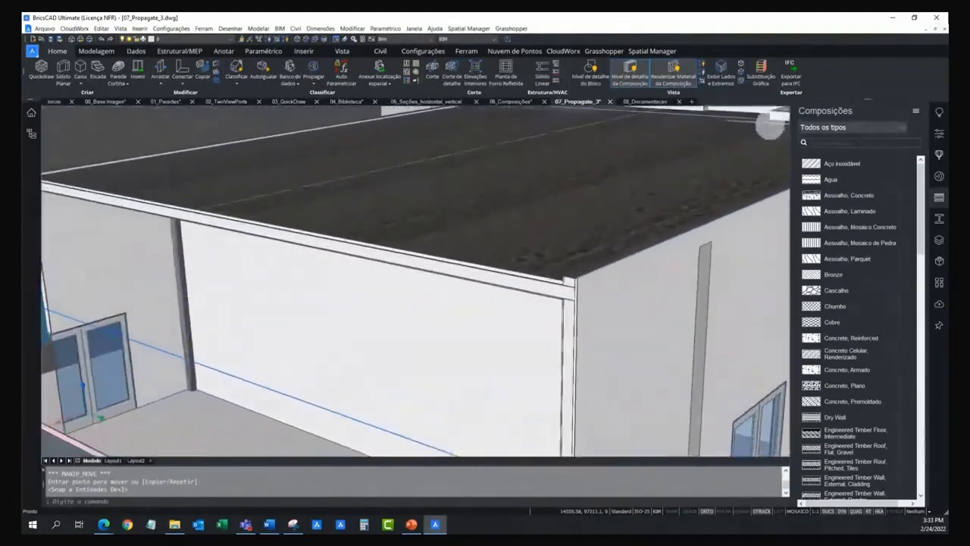
scroll(769, 126, "up", 2)
scroll(770, 125, "up", 2)
scroll(769, 125, "up", 1)
scroll(770, 125, "up", 2)
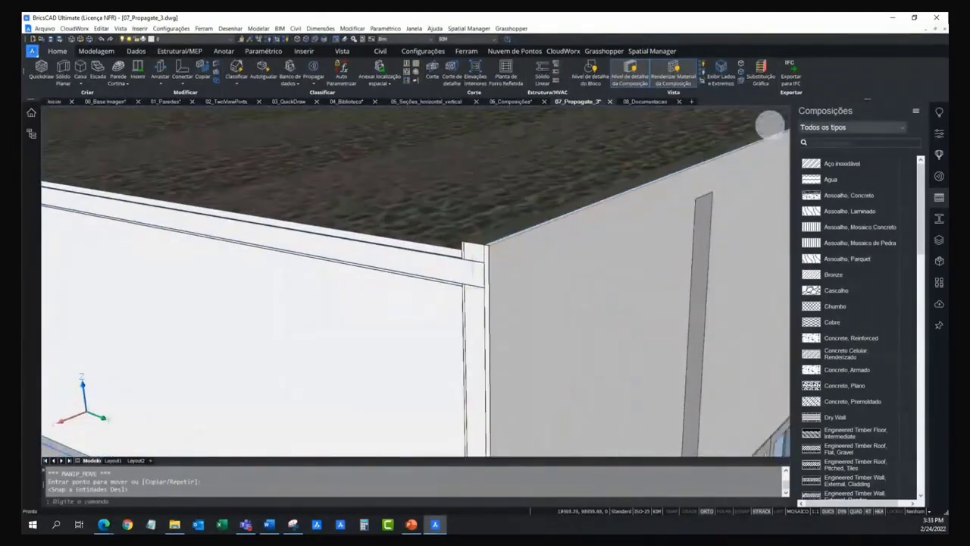
scroll(769, 125, "up", 1)
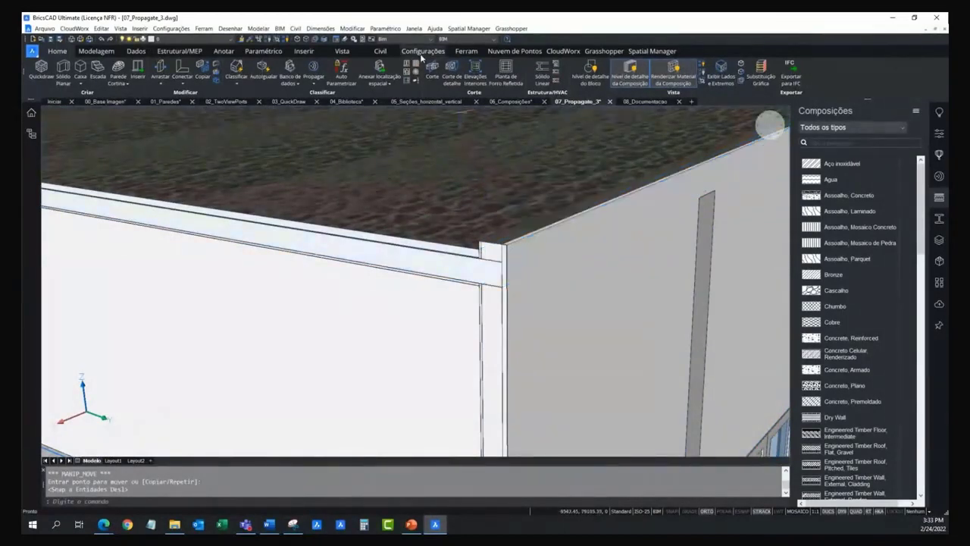
left_click(313, 83)
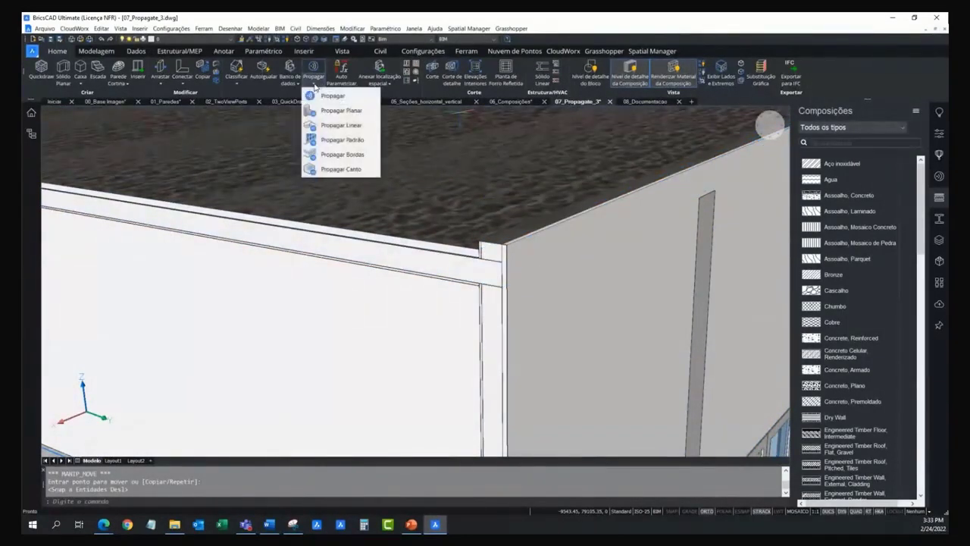
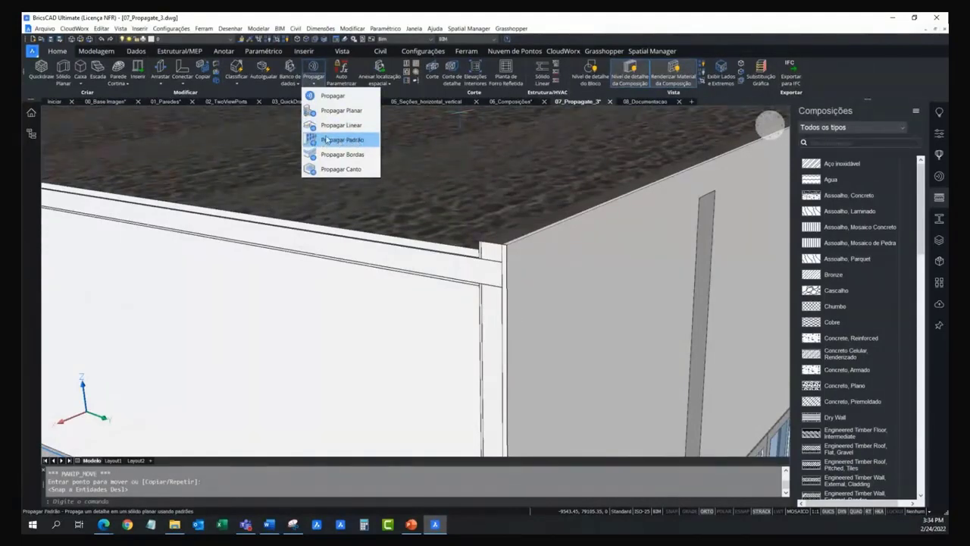
Dismiss the Propagar menu, switch to the 08_Documentacao drawing, and close the Composições panel
left_click(850, 70)
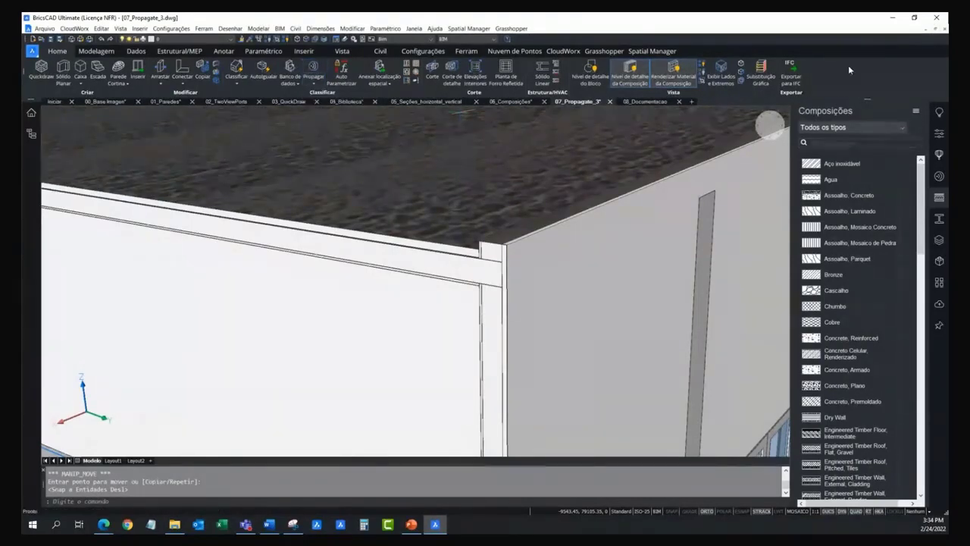
left_click(651, 101)
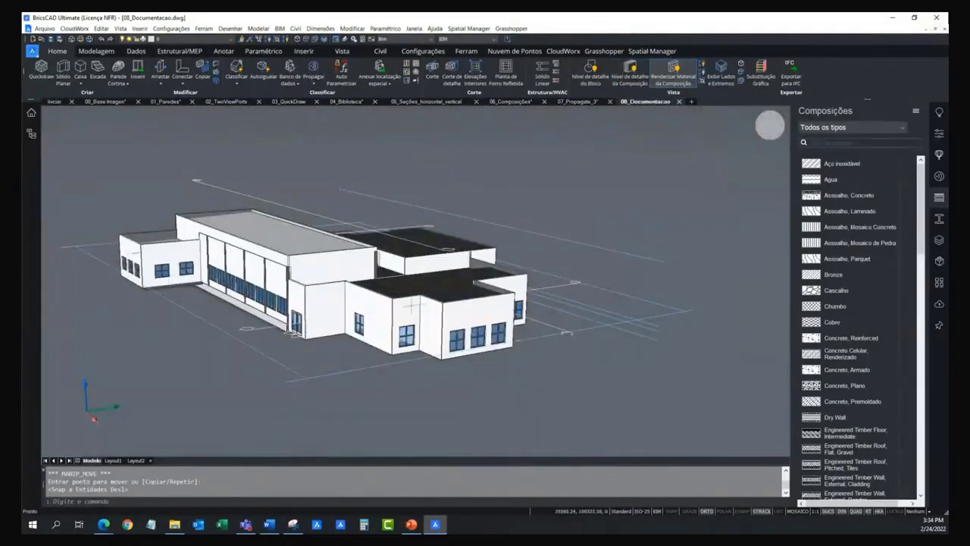
mouse_move(412, 305)
middle_mouse_down("shift")
mouse_move(267, 345)
mouse_move(319, 326)
middle_mouse_up("shift")
left_click(939, 197)
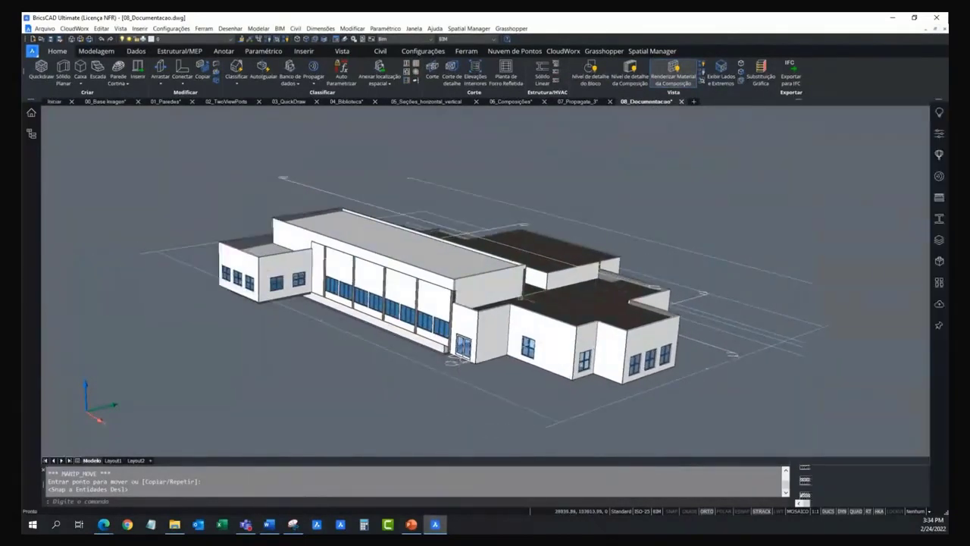
Open the BIM Project Navigator's Cortes e vistas and locate the Maquinas and Piscina floor plans
left_click(31, 114)
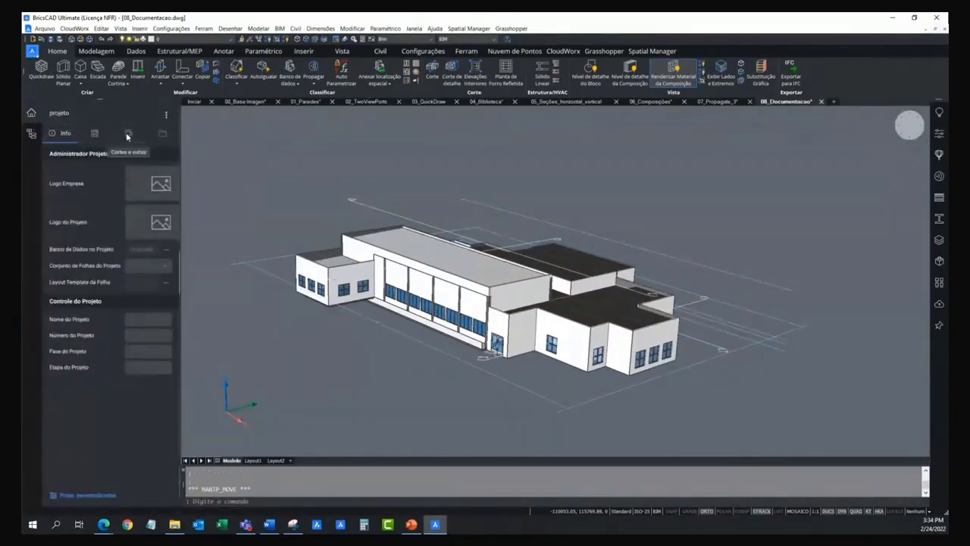
left_click(127, 133)
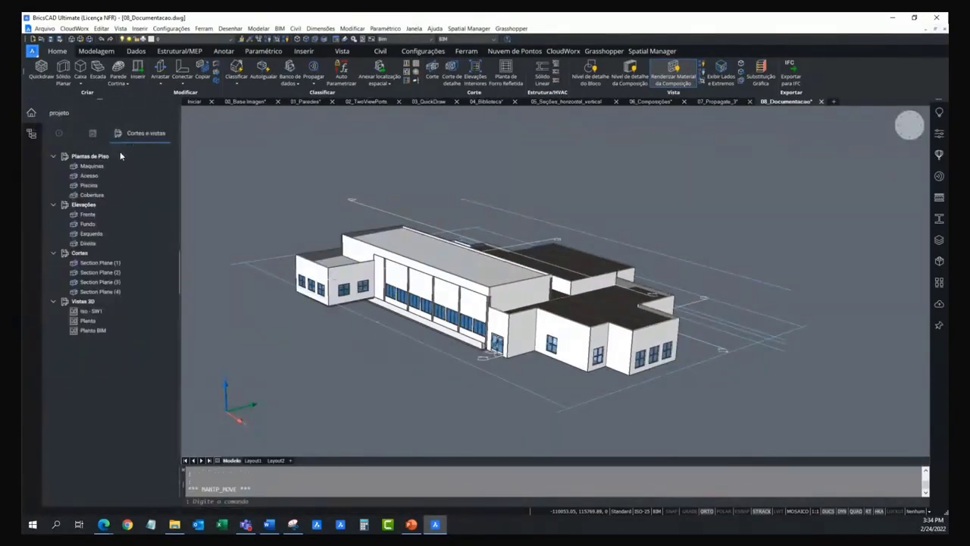
left_click(93, 166)
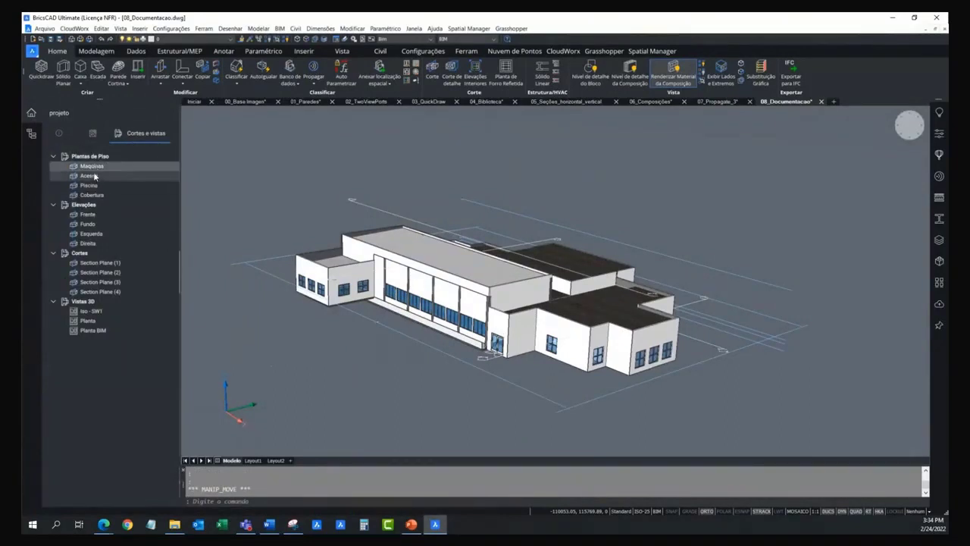
left_click(94, 166)
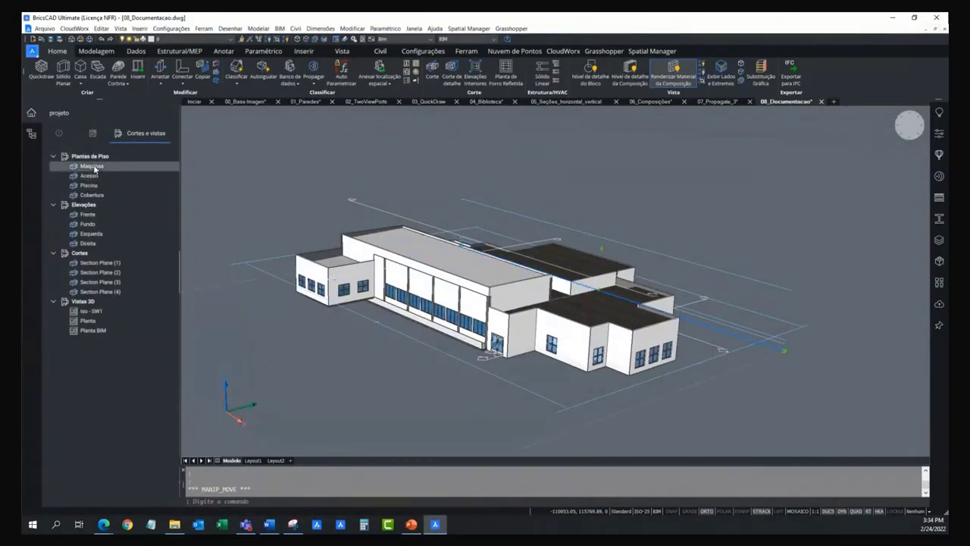
left_click(94, 177)
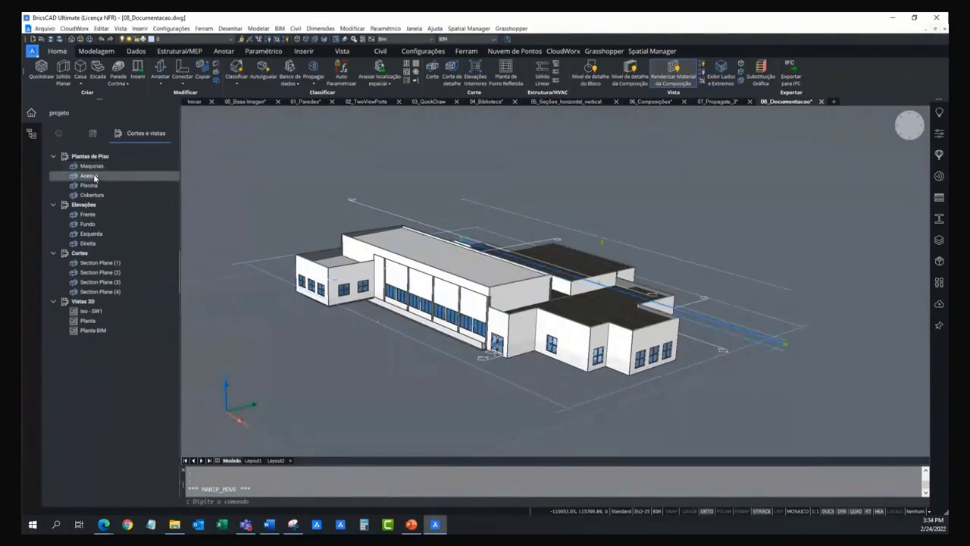
left_click(94, 187)
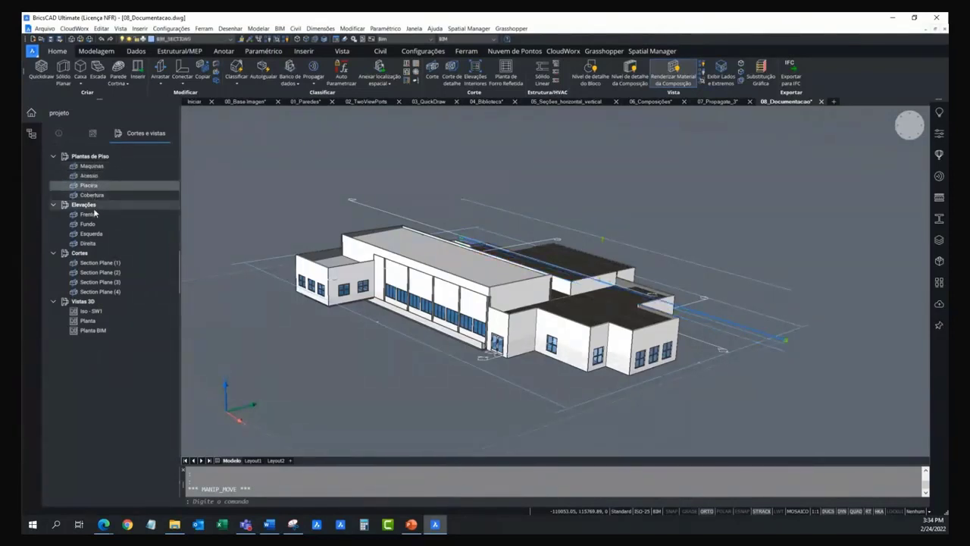
Show the Frente, Fundo and Esquerda elevations, then go to the empty Folhas list
left_click(90, 217)
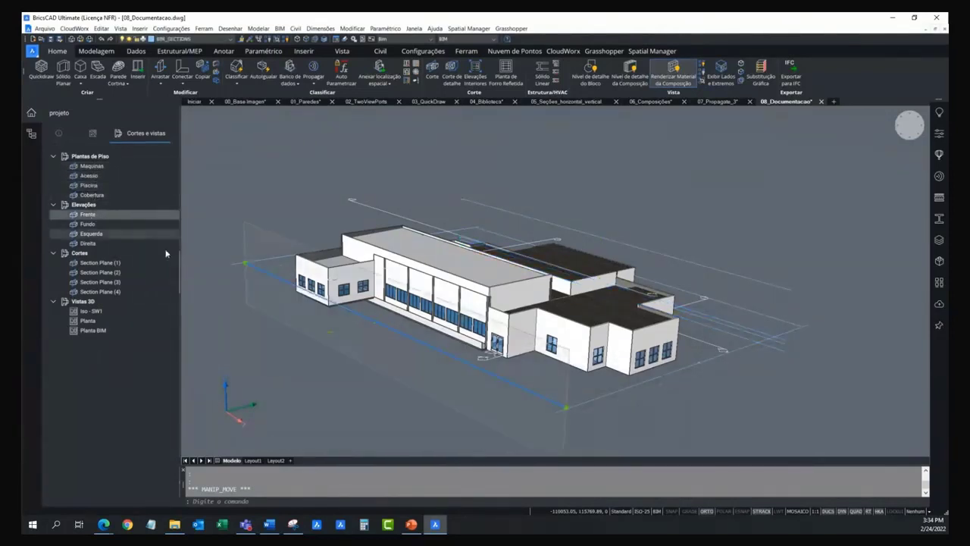
left_click(82, 224)
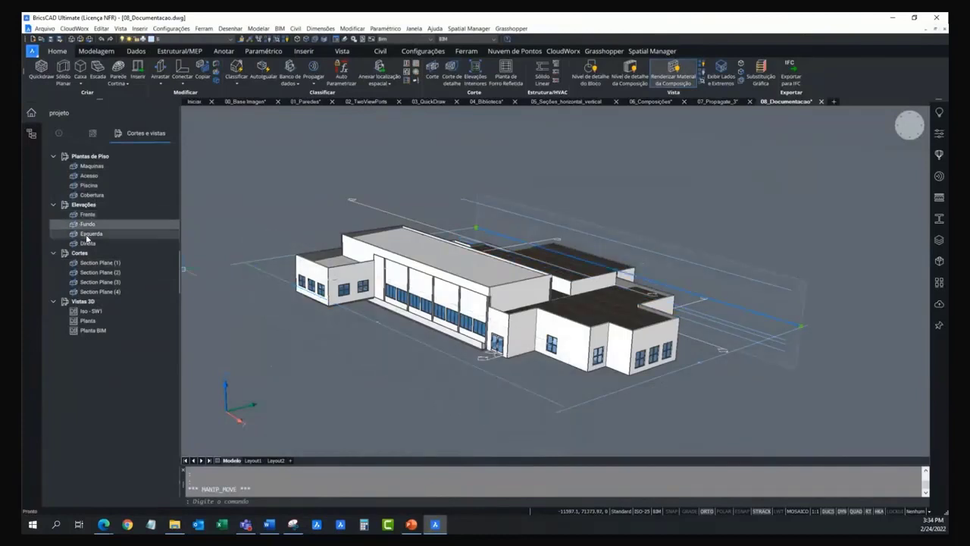
left_click(89, 234)
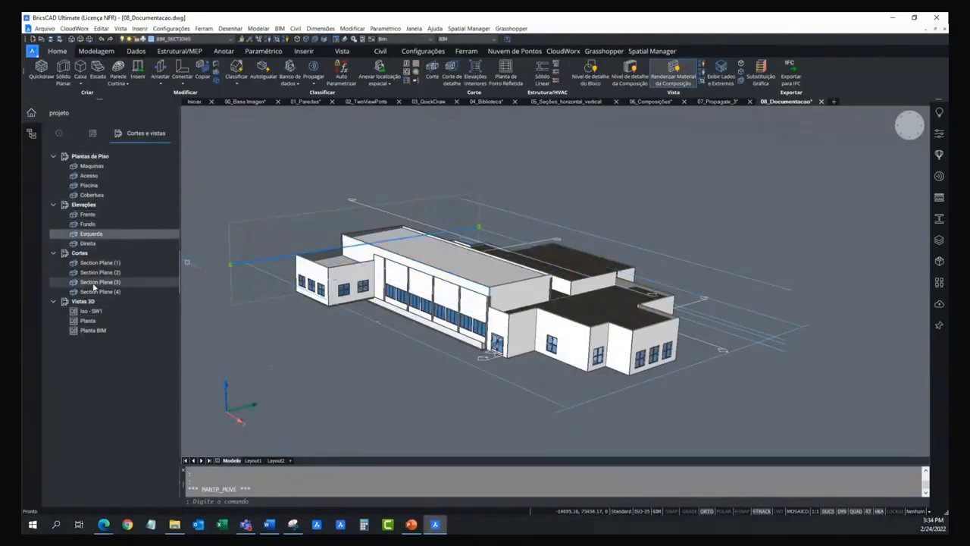
left_click(95, 134)
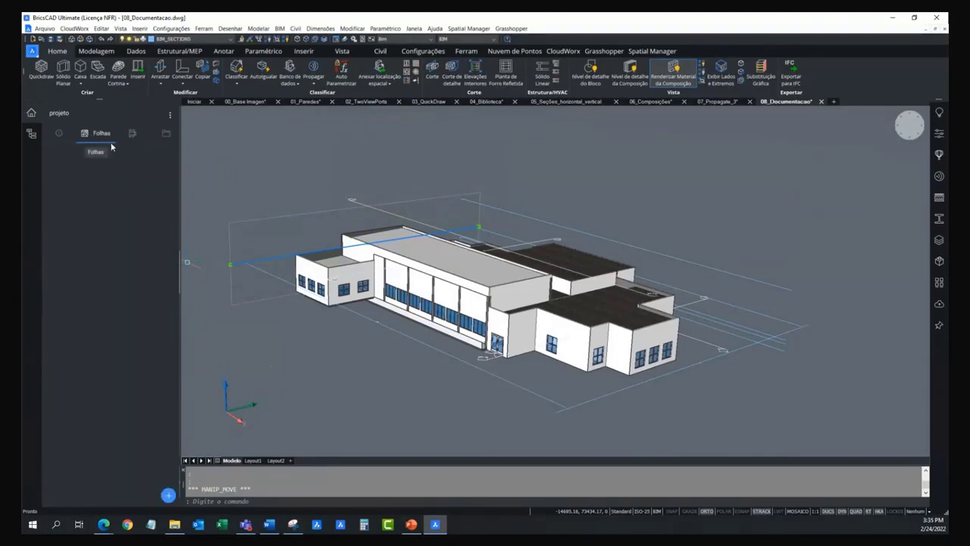
Open Configurar ConjuntoDeFolhas from the Folhas menu and reposition and enlarge its dialog
left_click(169, 115)
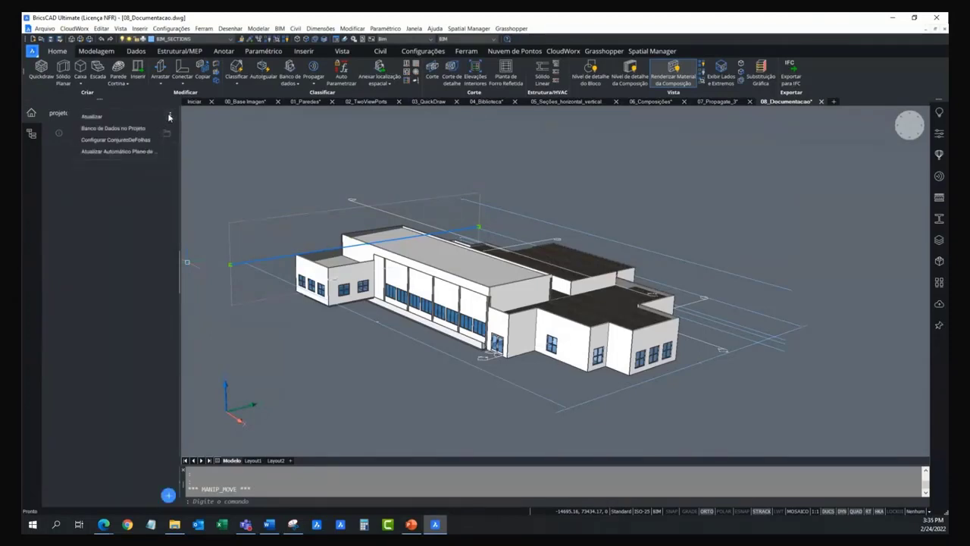
left_click(135, 141)
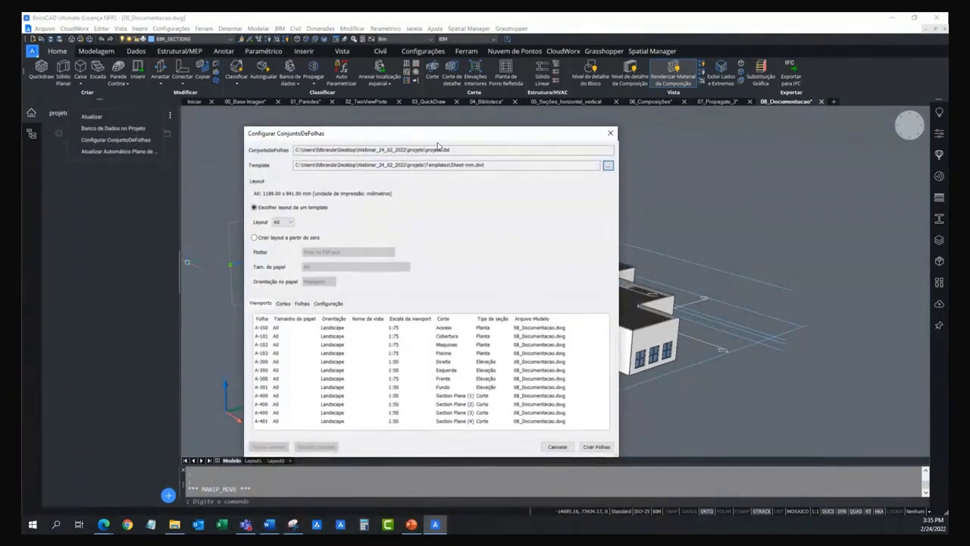
left_click_drag(385, 133, 370, 95)
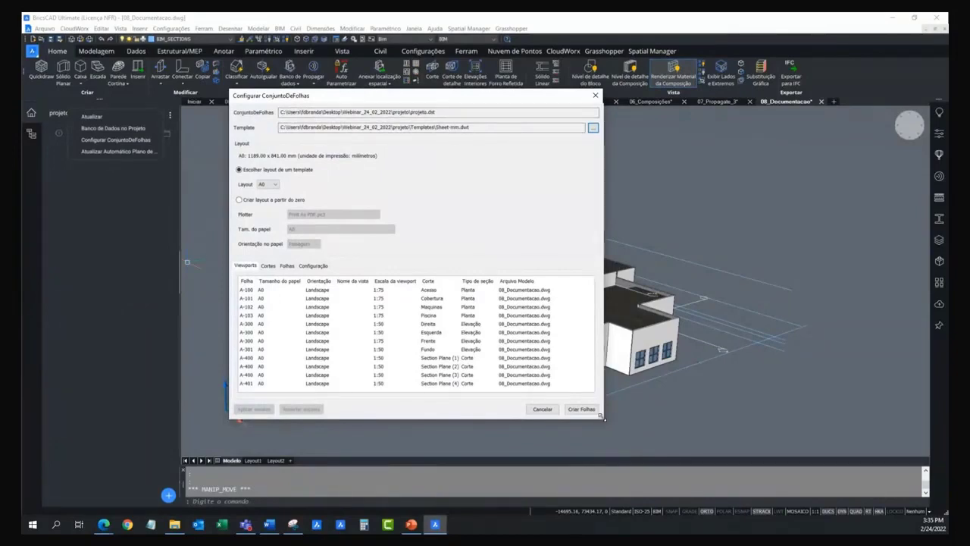
left_click_drag(601, 416, 683, 451)
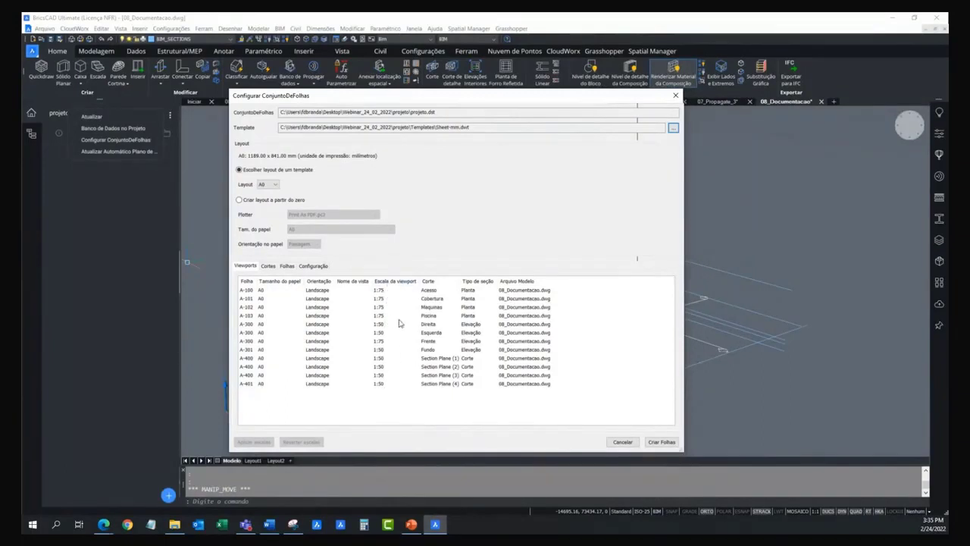
Try the A1 layout, settle on A0, and preview sheets A-101 and A-301
left_click(286, 267)
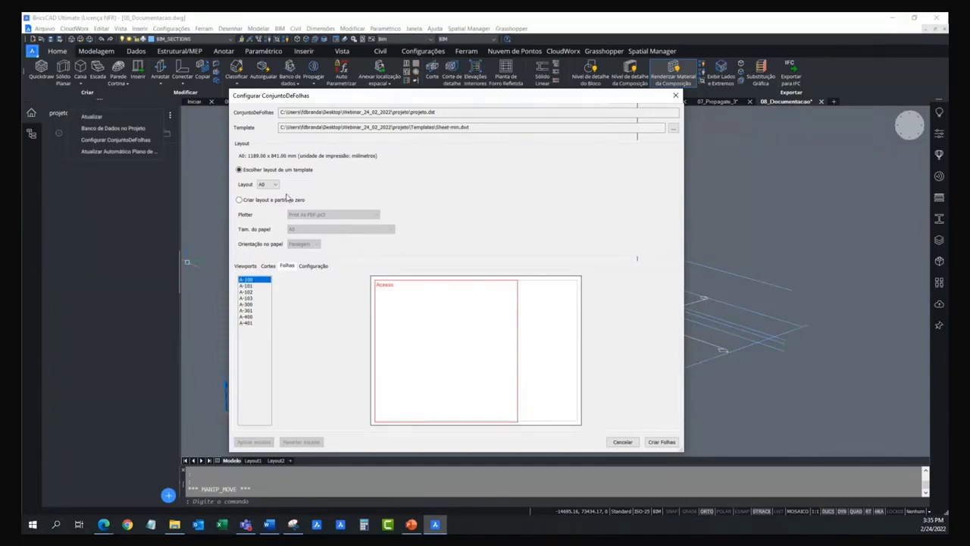
left_click(275, 185)
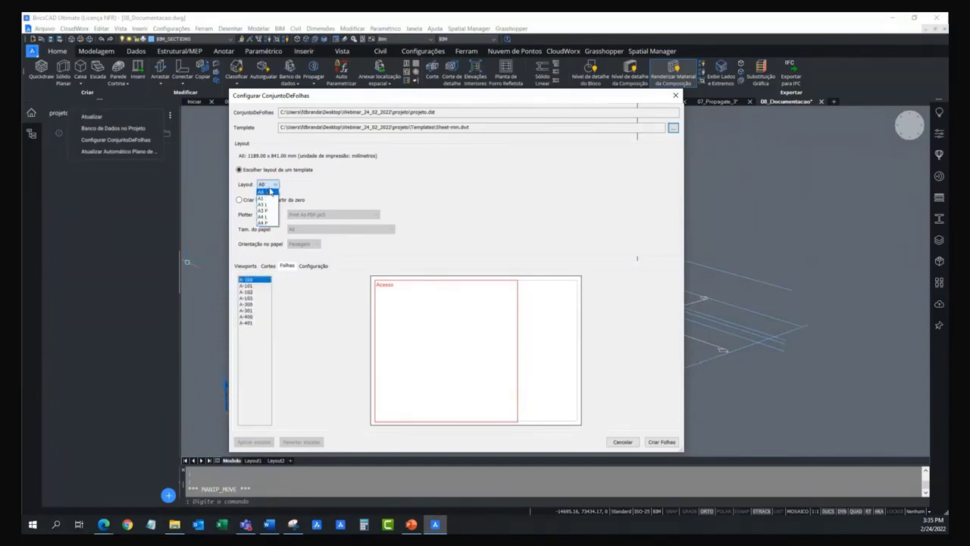
left_click(265, 199)
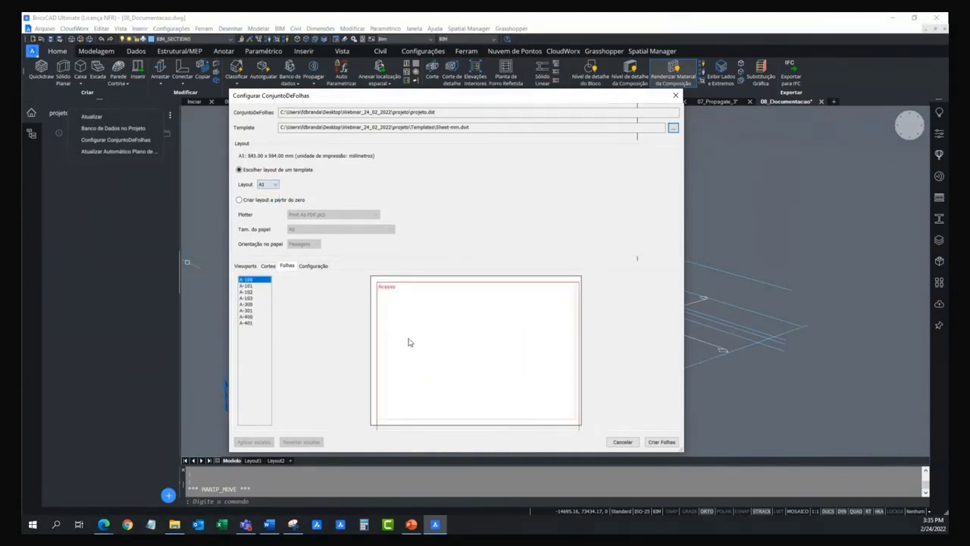
left_click(271, 185)
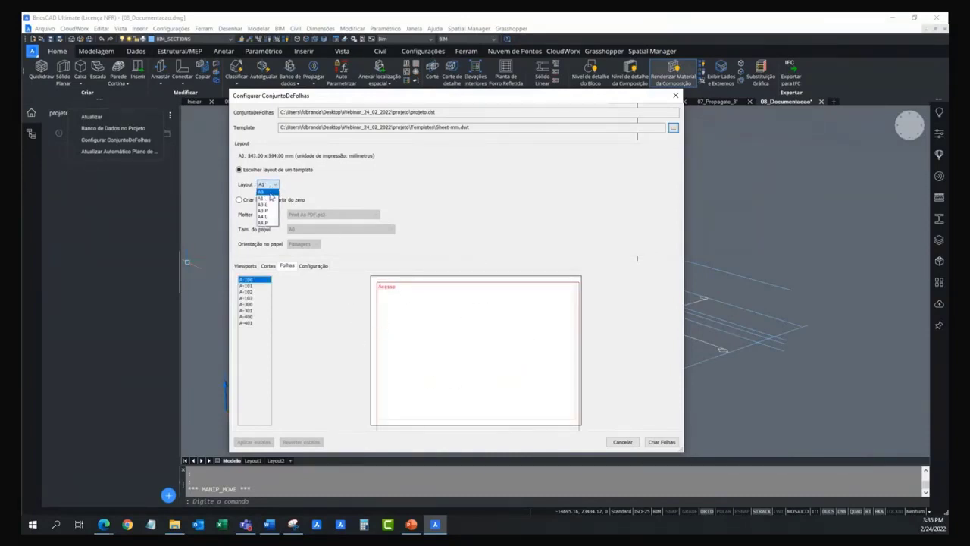
left_click(267, 192)
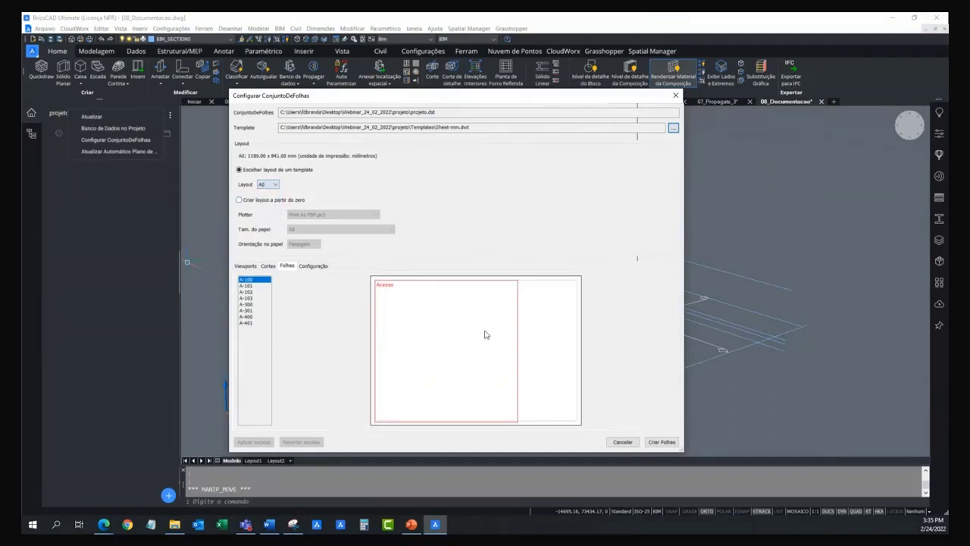
left_click(246, 286)
left_click(248, 310)
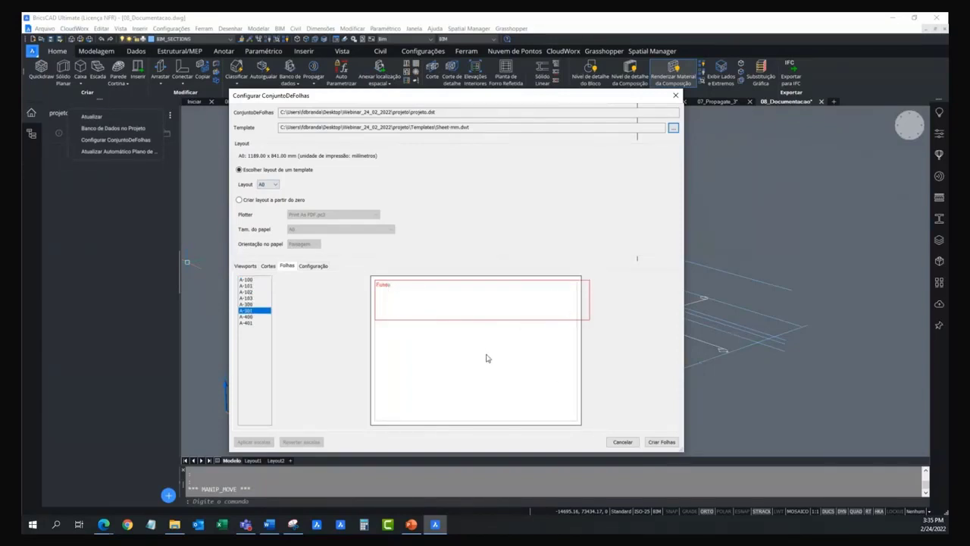
left_click(247, 267)
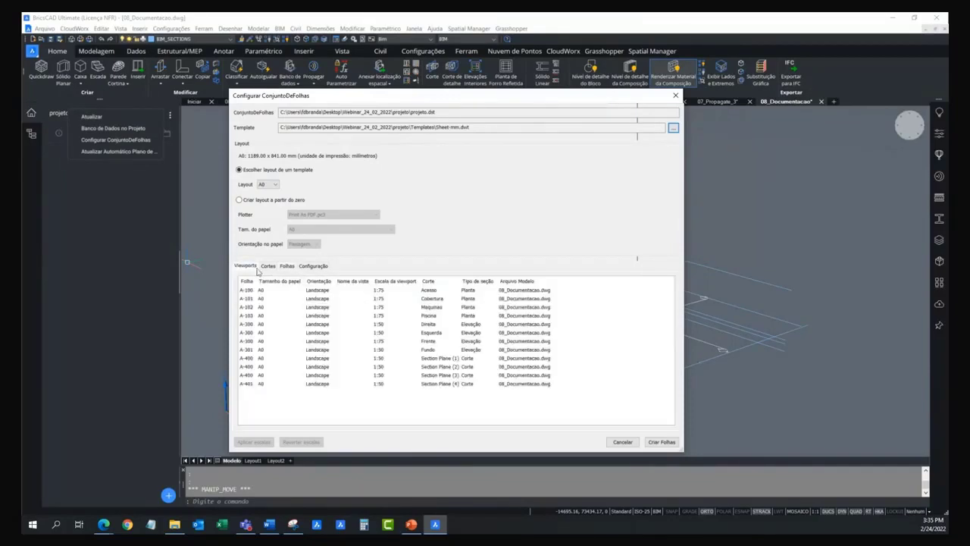
Pick a new Escala da viewport for the A-301 Fundo viewport
left_click(385, 350)
left_click(387, 351)
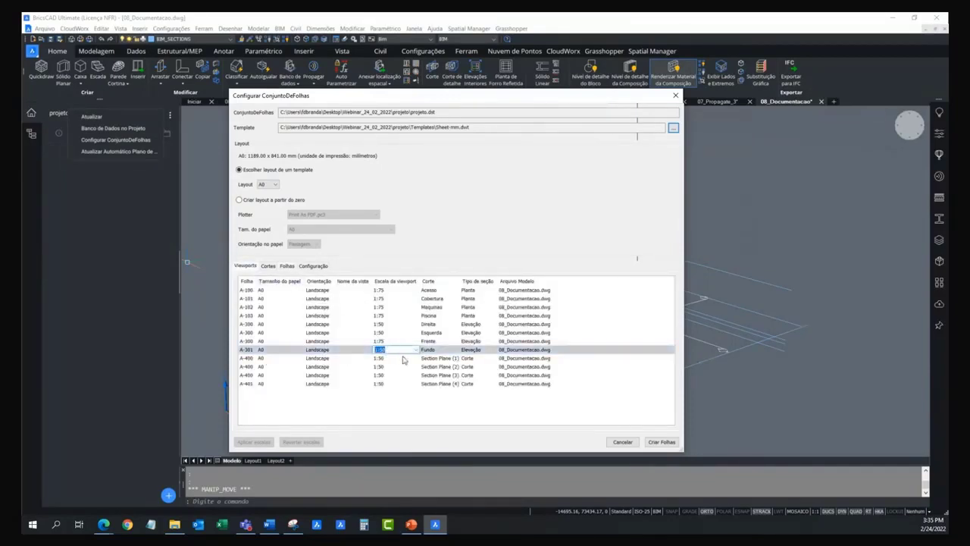
left_click(415, 350)
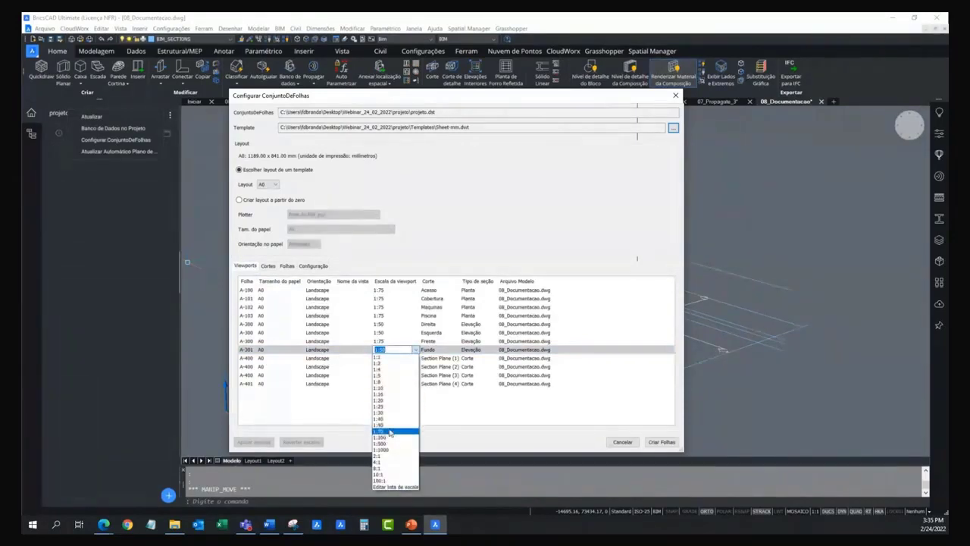
left_click(385, 439)
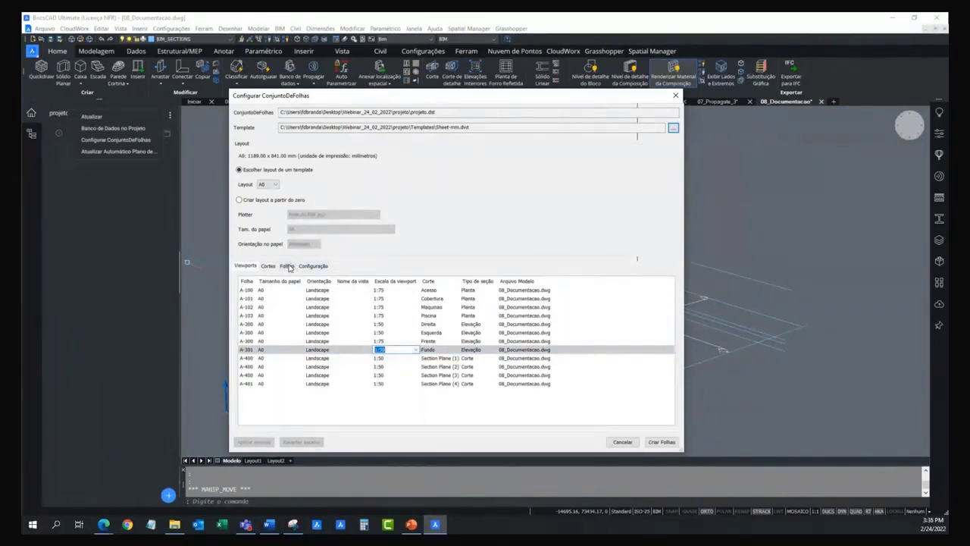
Check the A-301 preview and template file name, then create sheets A-100 to A-401
left_click(287, 266)
left_click(253, 311)
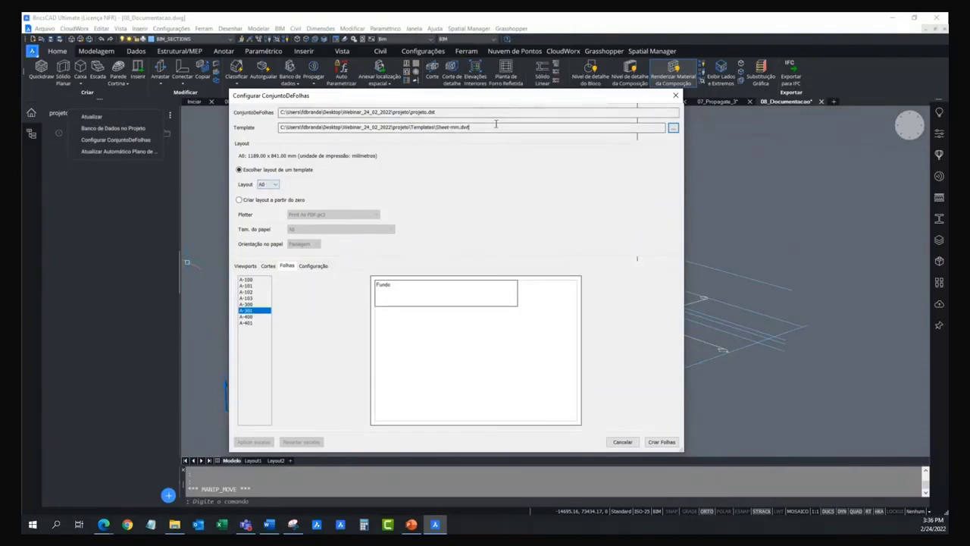
left_click_drag(501, 126, 445, 127)
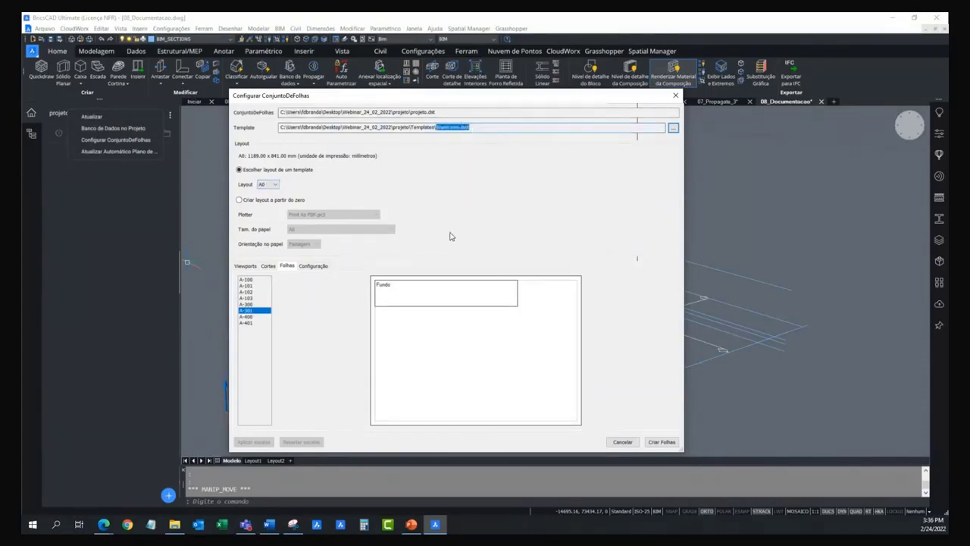
left_click(661, 442)
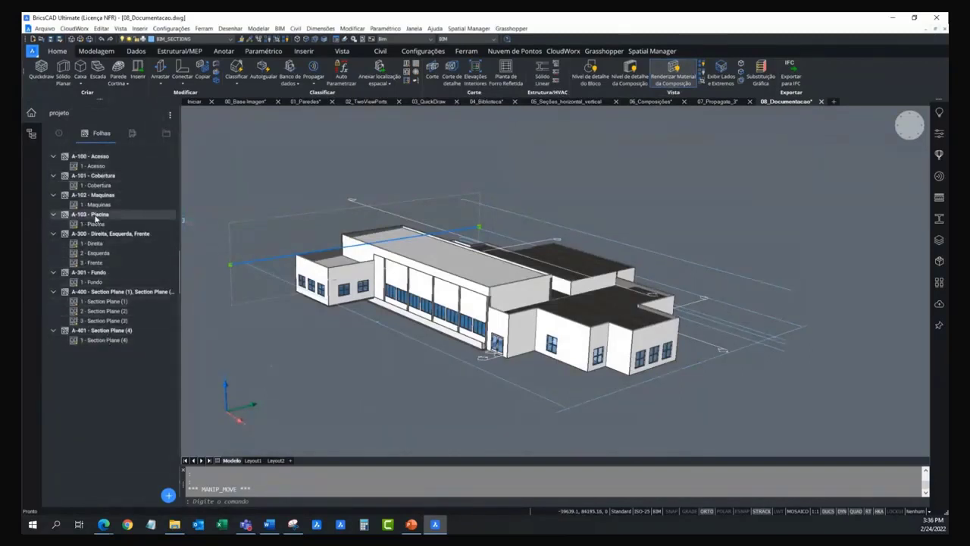
Open the A-100 Acesso sheet, review the Info tab, then select its 1 - Acesso view
double_click(94, 158)
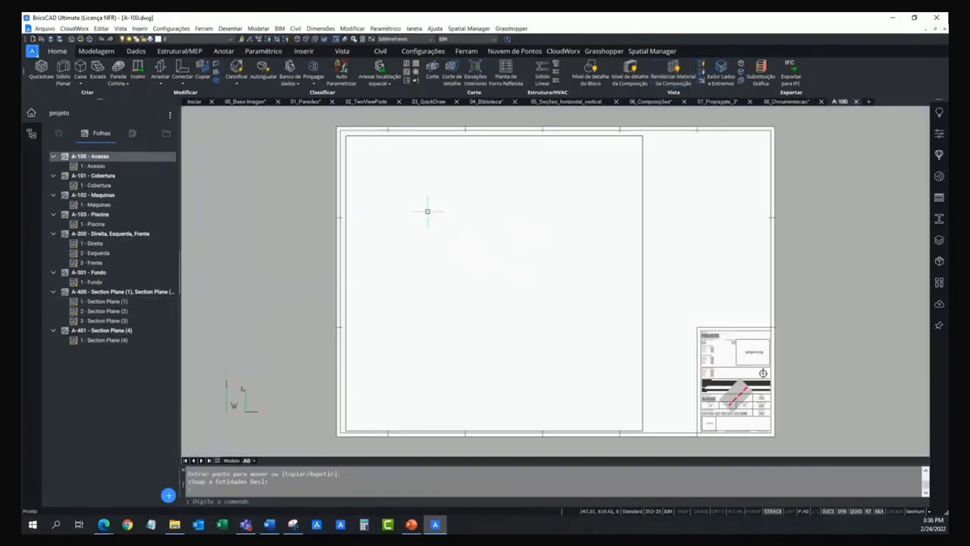
middle_click_drag(686, 284, 669, 282)
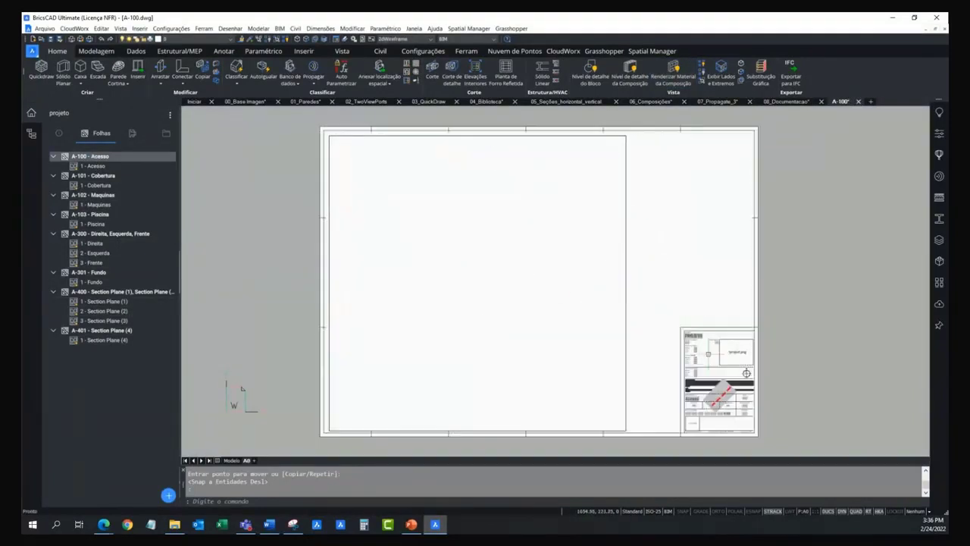
left_click(58, 135)
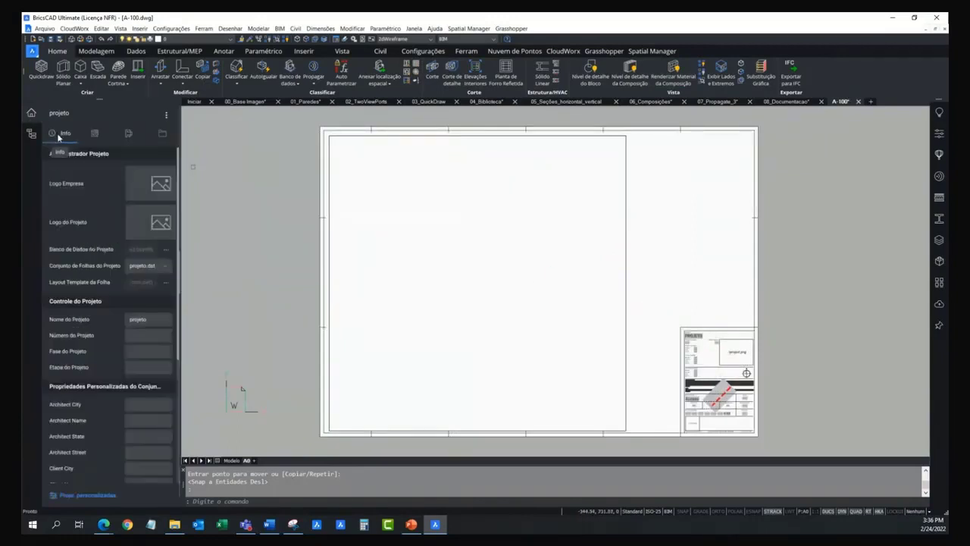
scroll(178, 204, "down", 5)
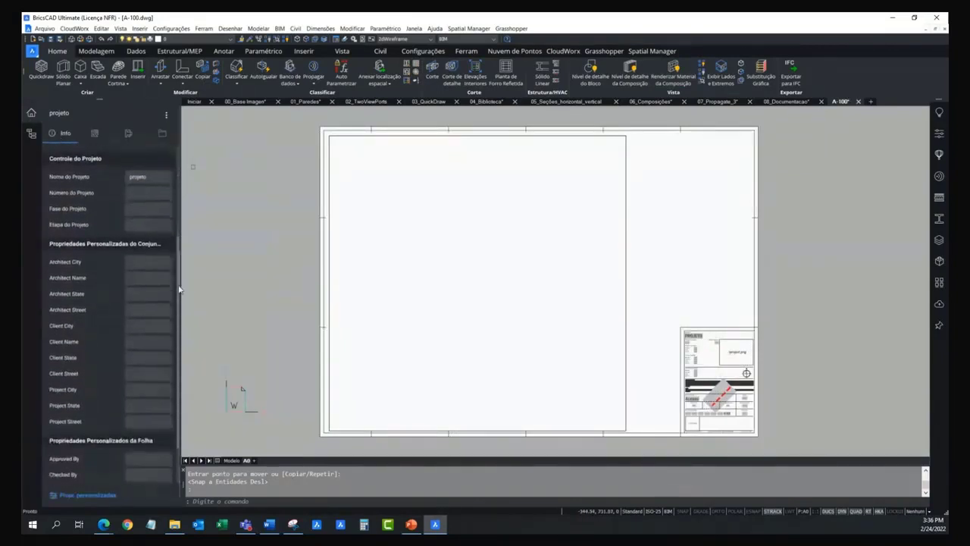
scroll(178, 205, "up", 5)
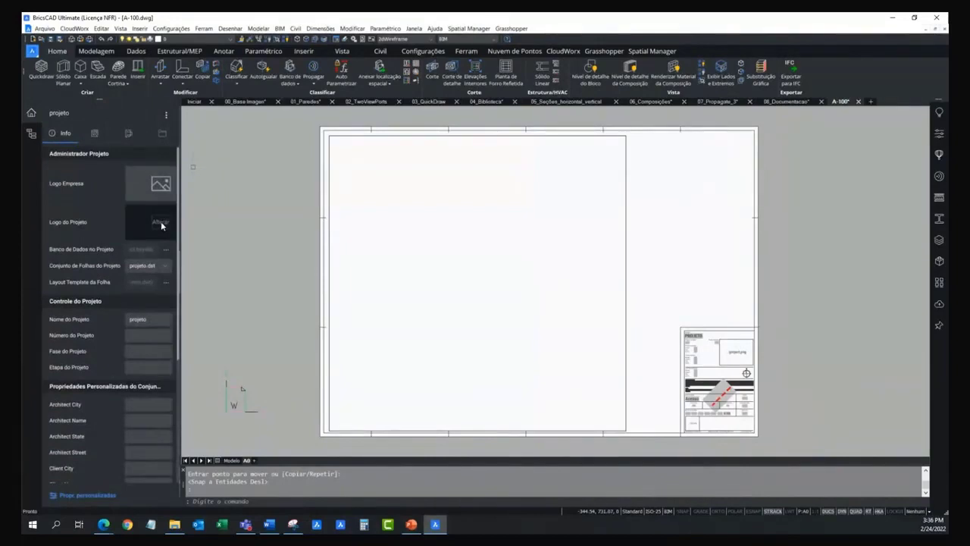
scroll(149, 371, "down", 1)
scroll(149, 371, "down", 3)
scroll(148, 372, "up", 3)
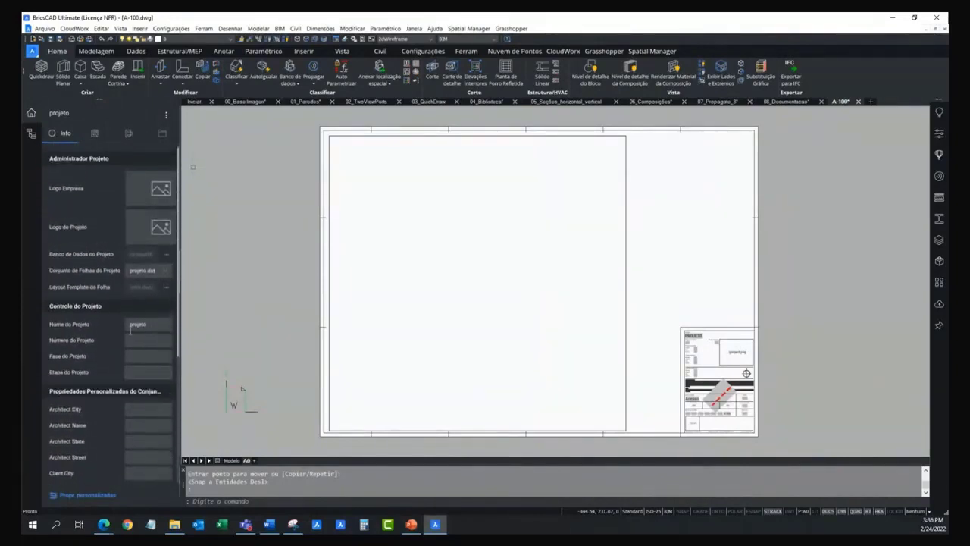
left_click(99, 135)
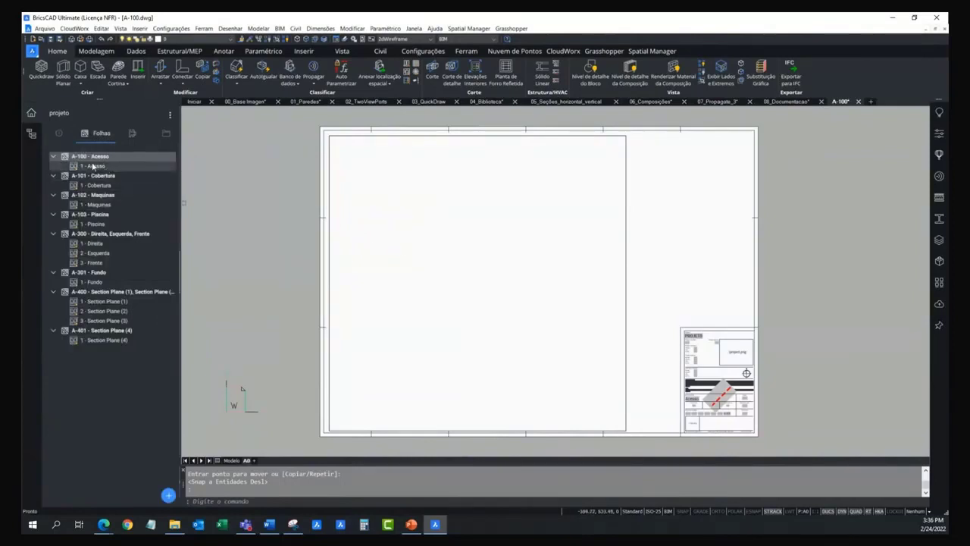
left_click(92, 165)
Update the 1 - Acesso view with Atualizar Agora, then switch to File Explorer
right_click(94, 167)
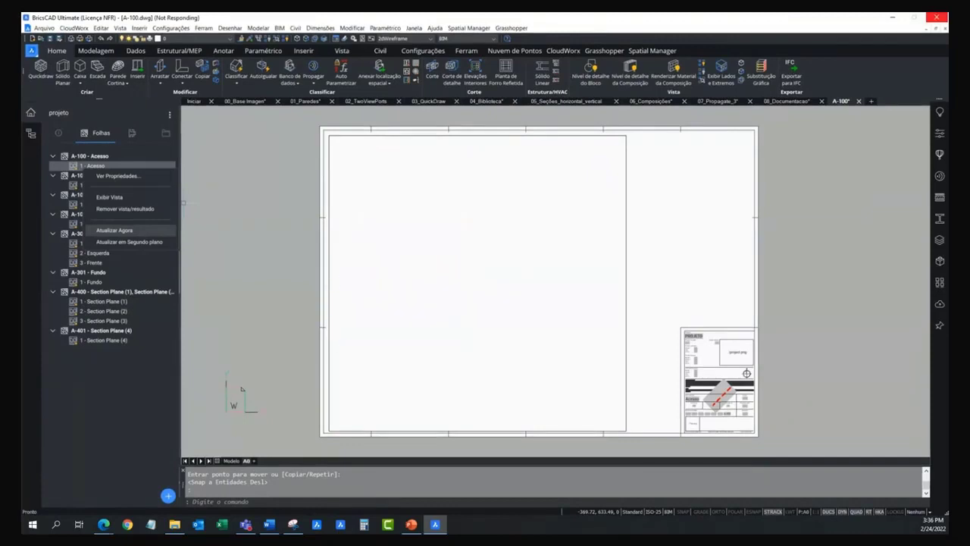
key("alt+Tab")
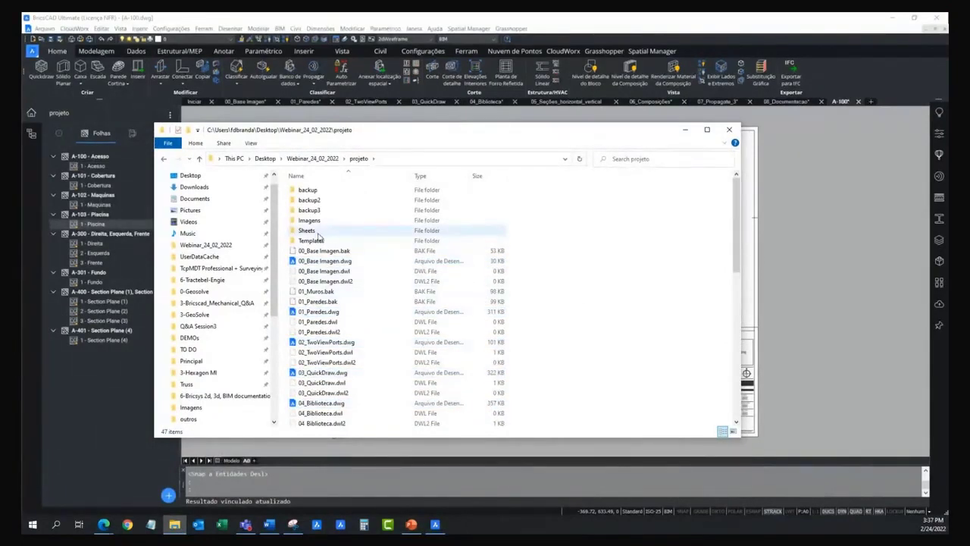
mouse_move(307, 231)
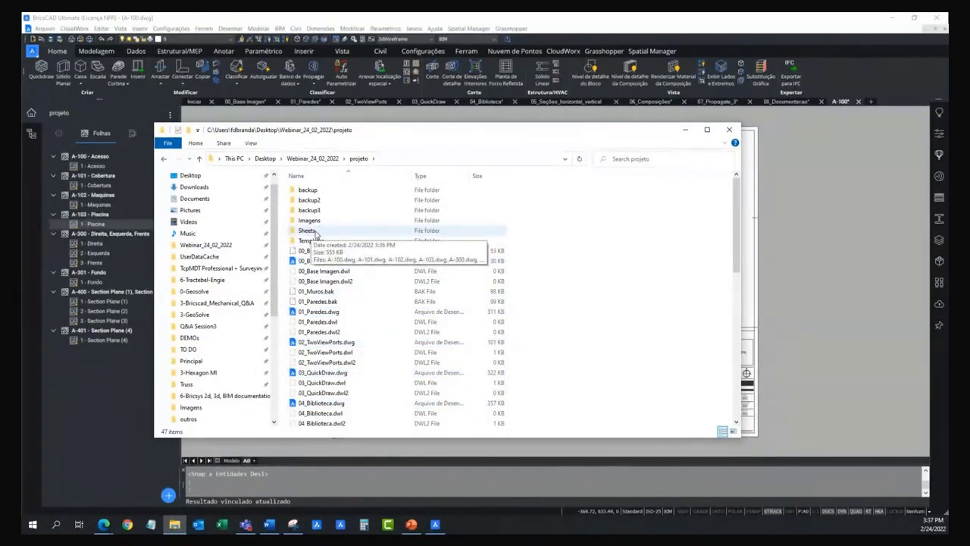
Open the Sheets folder with the A-100 to A-401 drawings, then minimize File Explorer
left_click(317, 232)
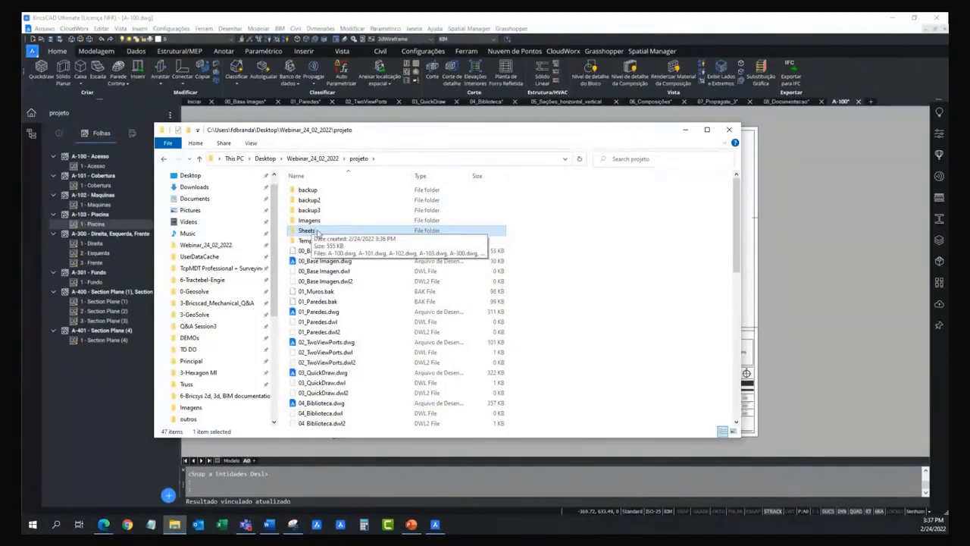
double_click(317, 232)
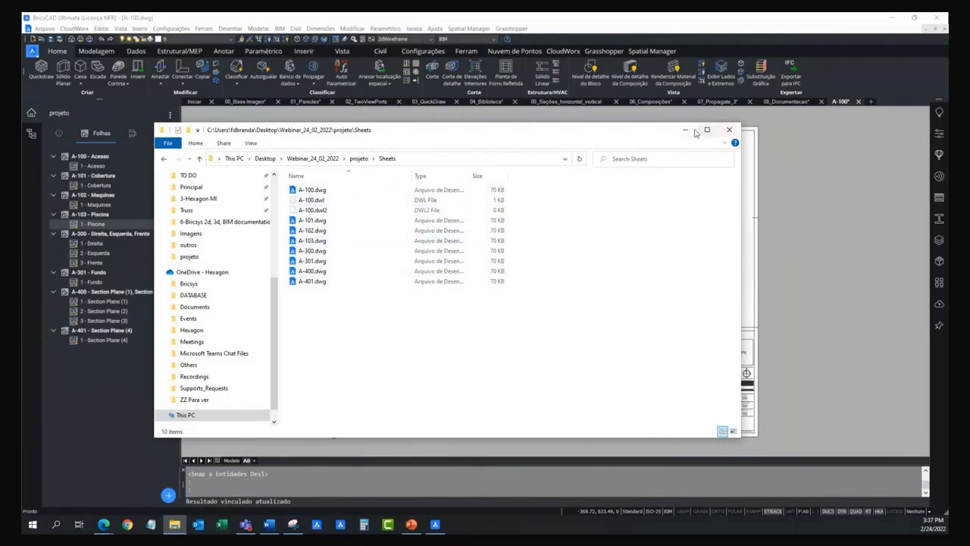
left_click(682, 131)
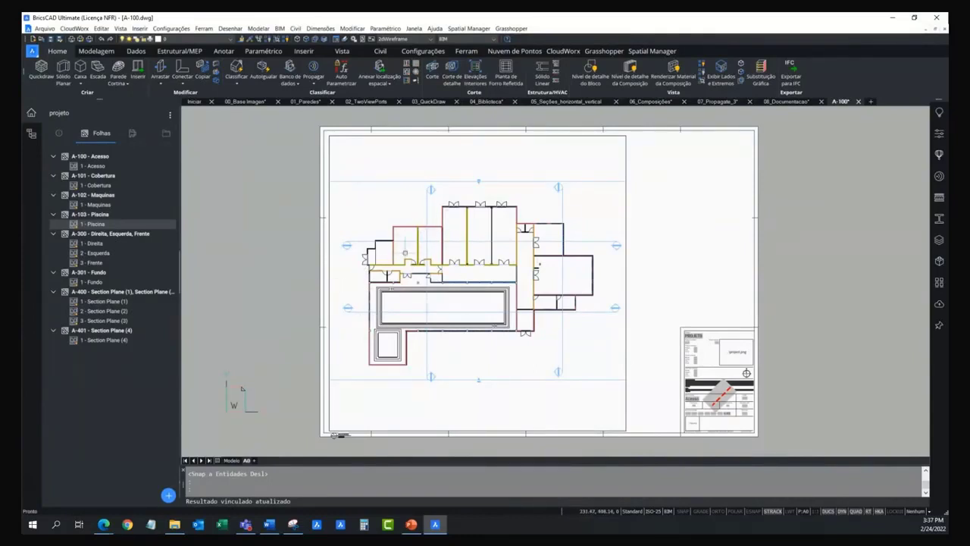
Open sheet A-300 and update its Direita, Esquerda and Frente views, then switch to PowerPoint
double_click(109, 235)
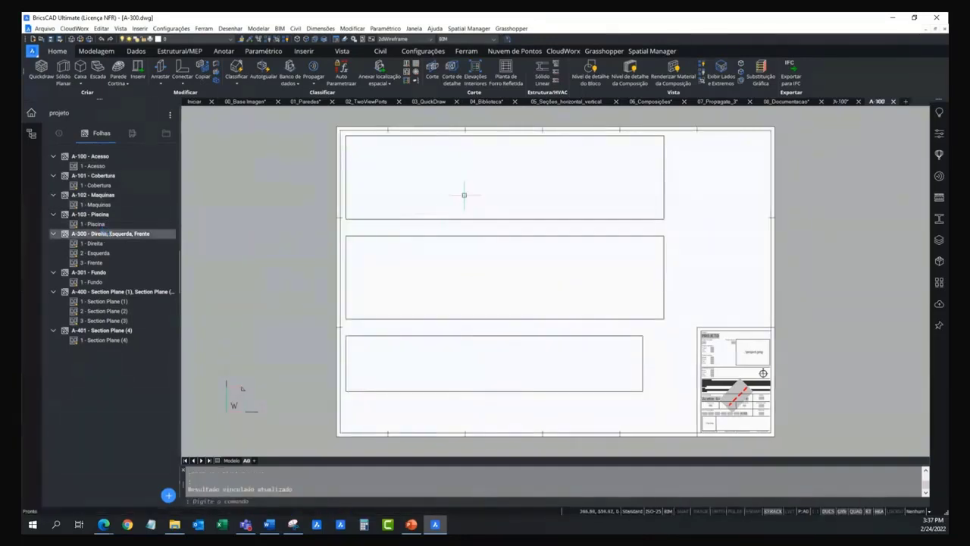
right_click(93, 243)
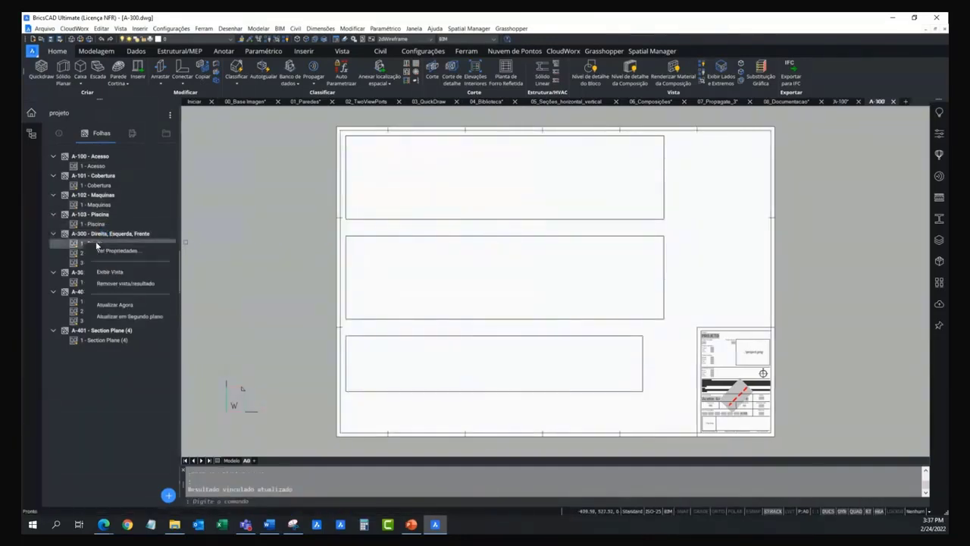
left_click(141, 306)
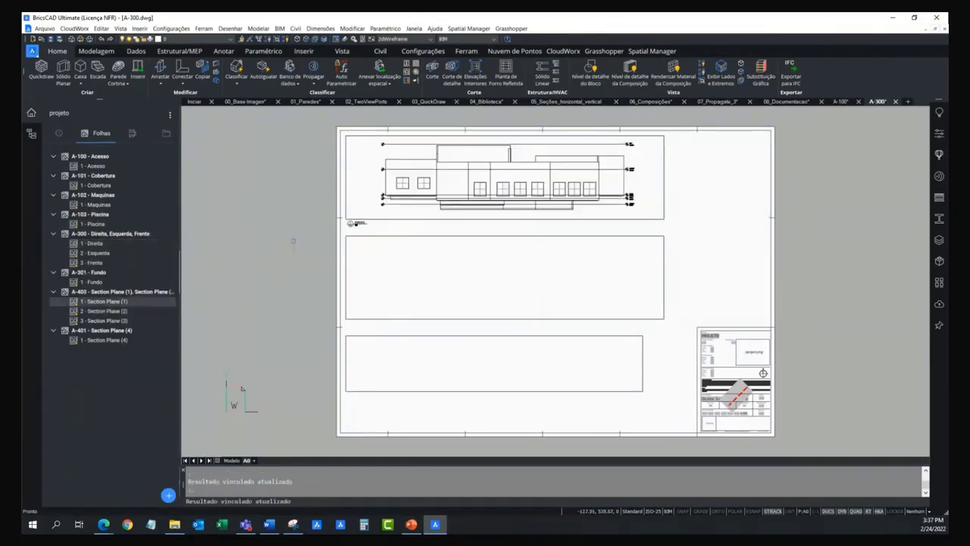
right_click(102, 310)
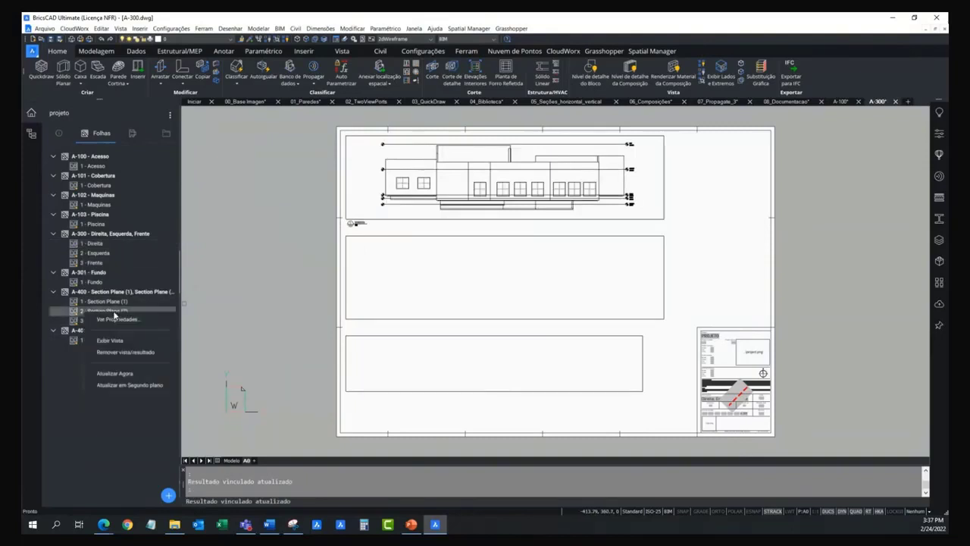
right_click(96, 253)
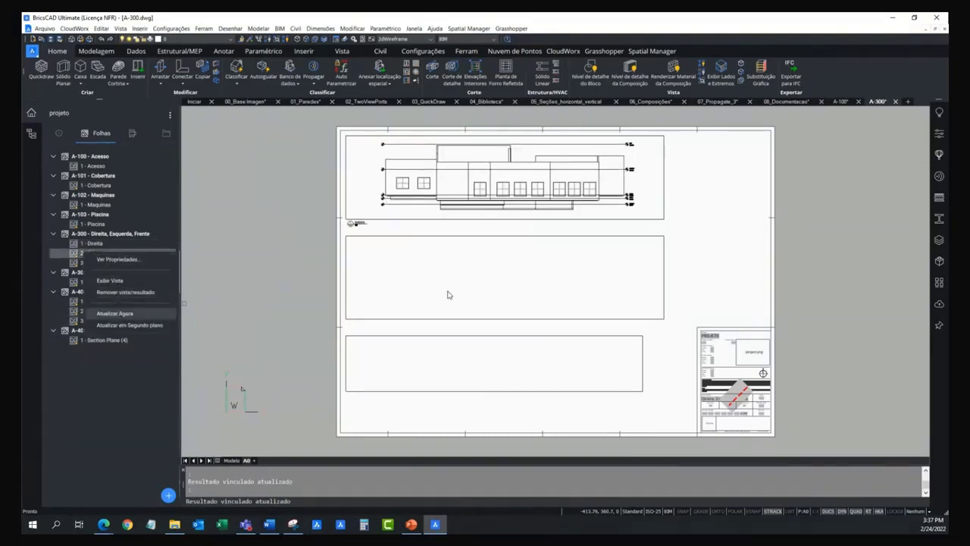
left_click(116, 313)
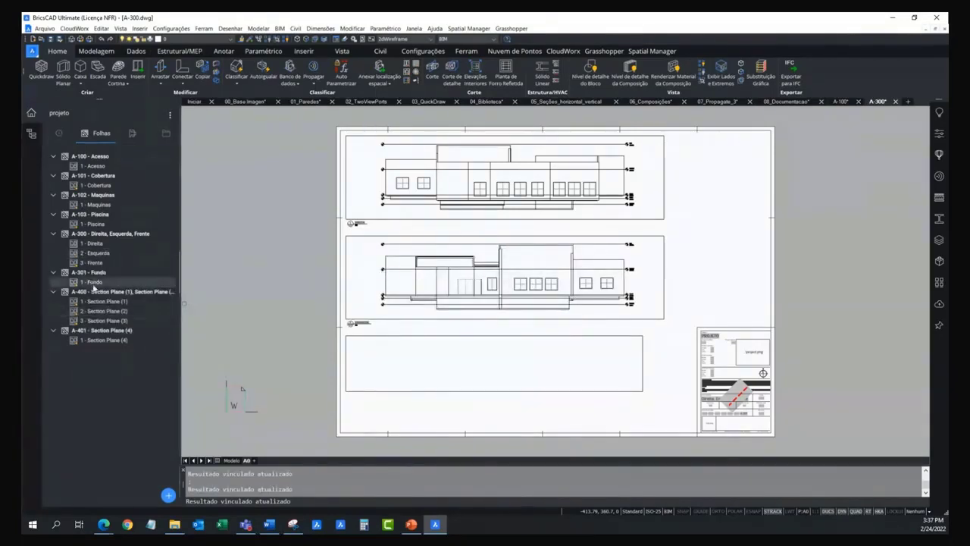
right_click(92, 263)
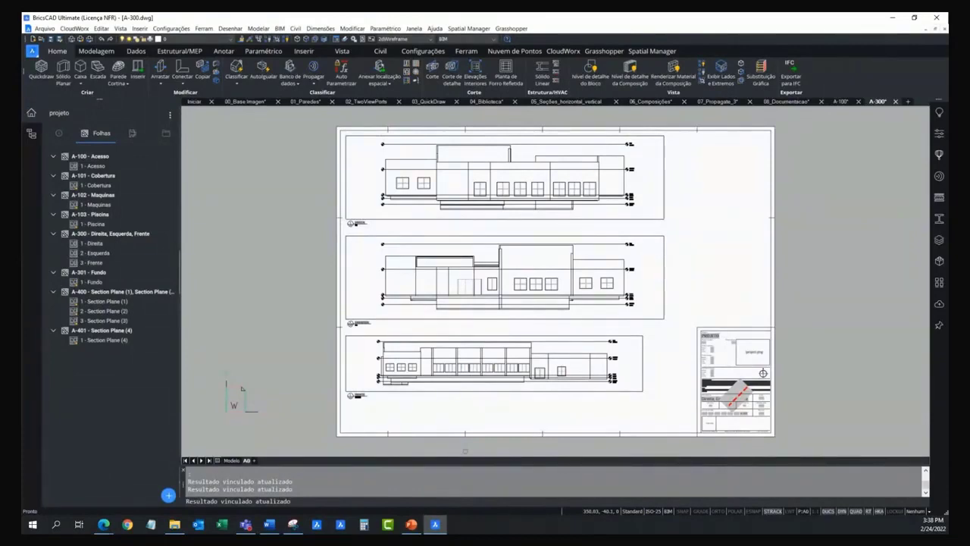
key("alt+Tab")
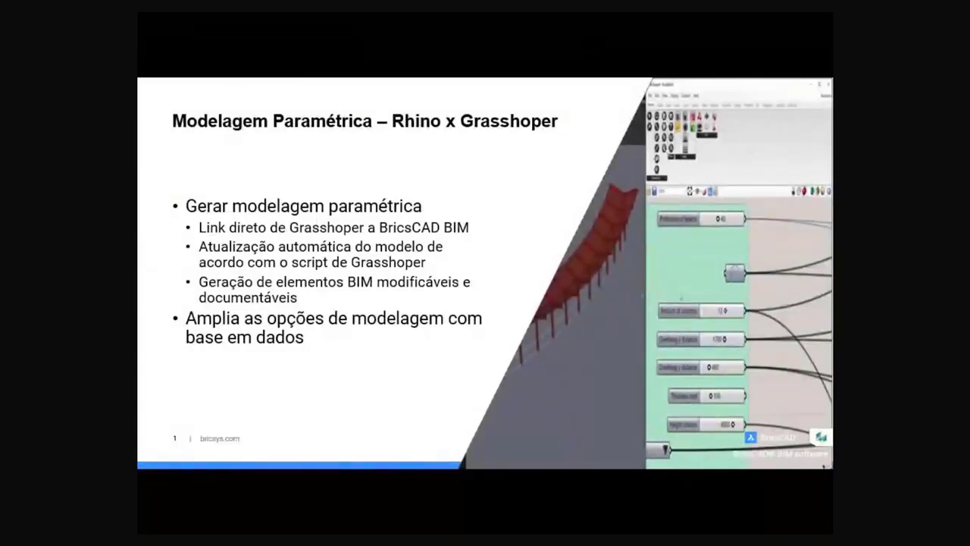
Play the BricsCAD BIM and Grasshopper demo video on the Modelagem Paramétrica slide
left_click(376, 220)
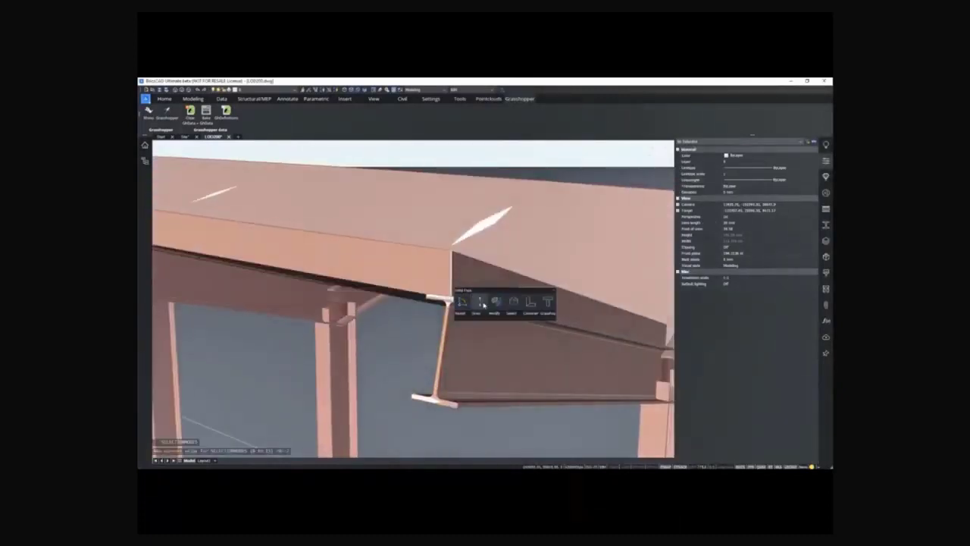
Reshape the I-beam's top end along the girder and inspect the girder end
left_click(484, 304)
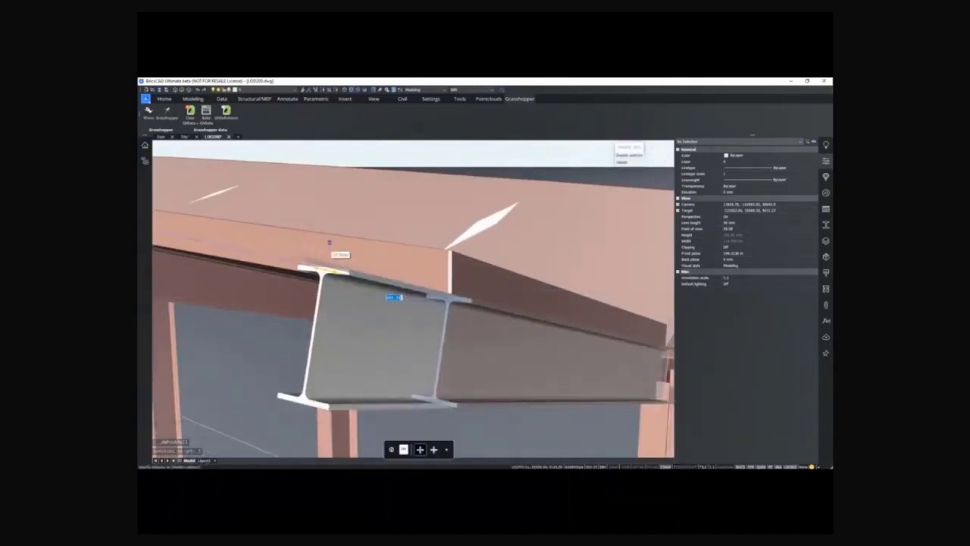
left_click(329, 241)
scroll(402, 242, "down", 5)
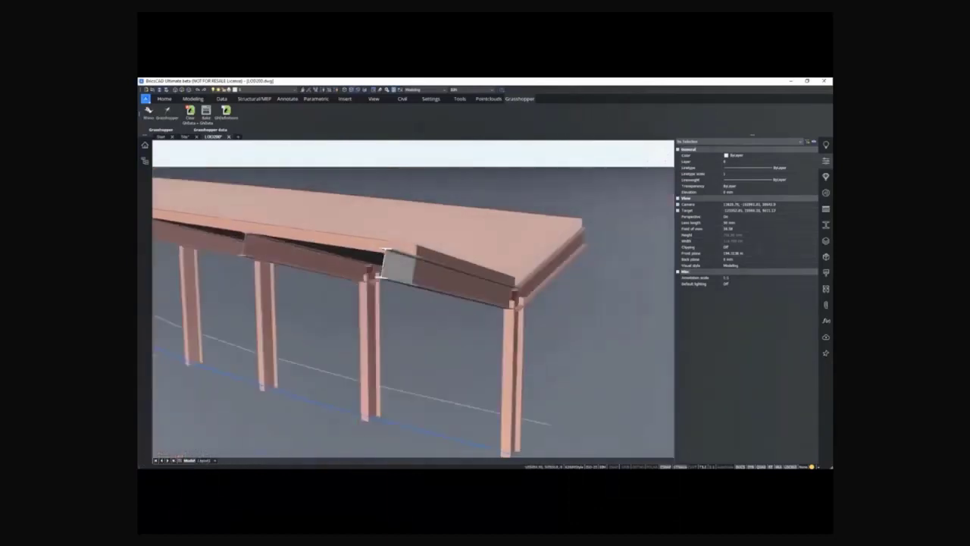
mouse_move(402, 242)
middle_mouse_down("shift")
mouse_move(330, 271)
mouse_move(396, 292)
mouse_move(444, 162)
mouse_move(423, 271)
mouse_move(469, 281)
middle_mouse_up("shift")
scroll(331, 271, "up", 4)
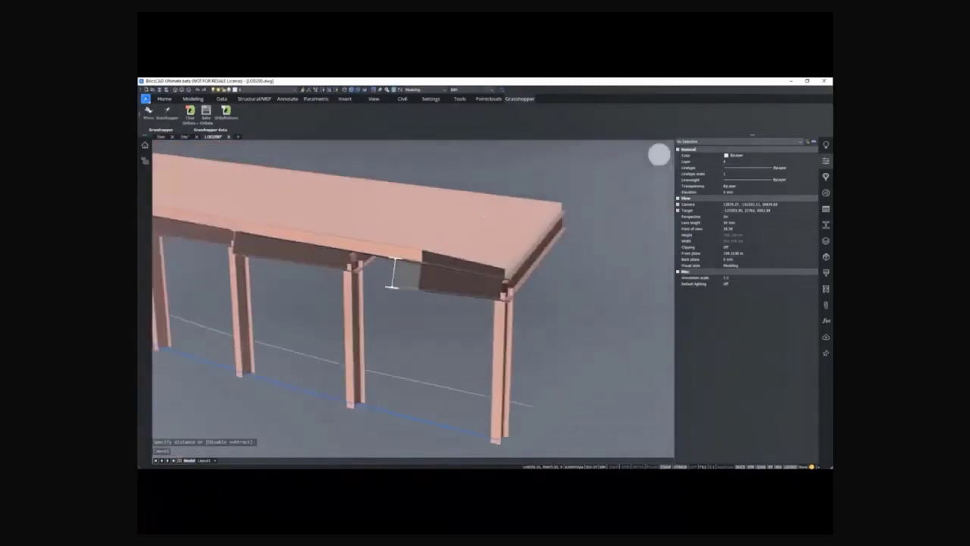
mouse_move(485, 208)
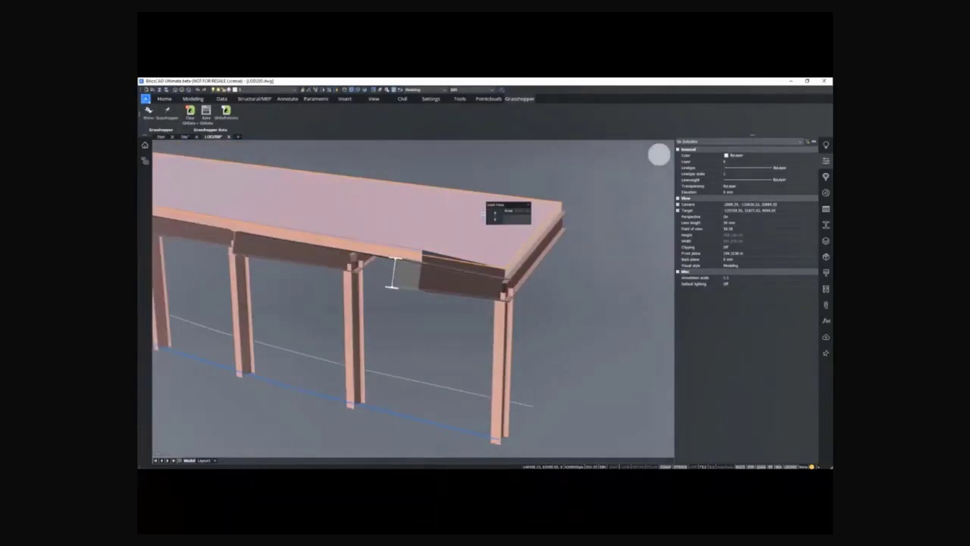
Launch Grasshopper, then close it via File, saving the definition
left_click(167, 112)
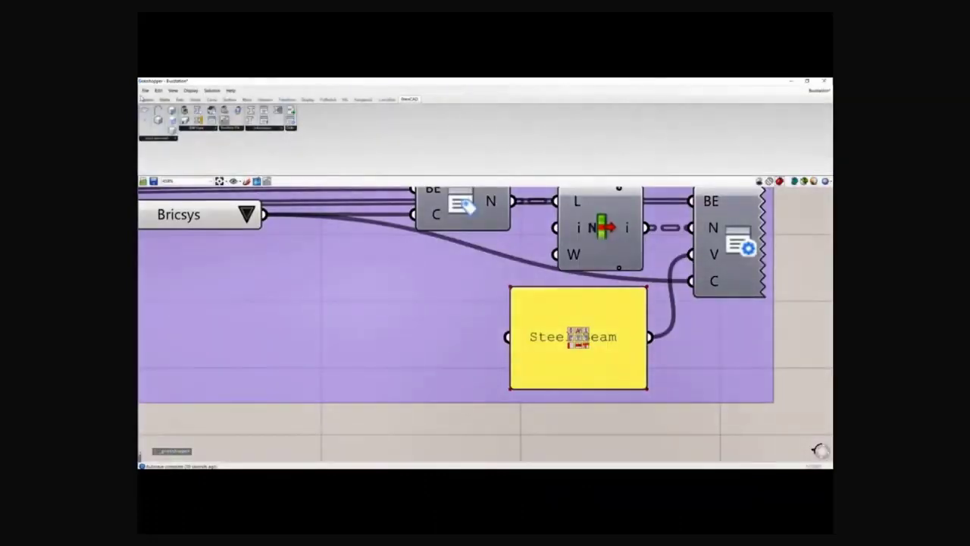
left_click(145, 90)
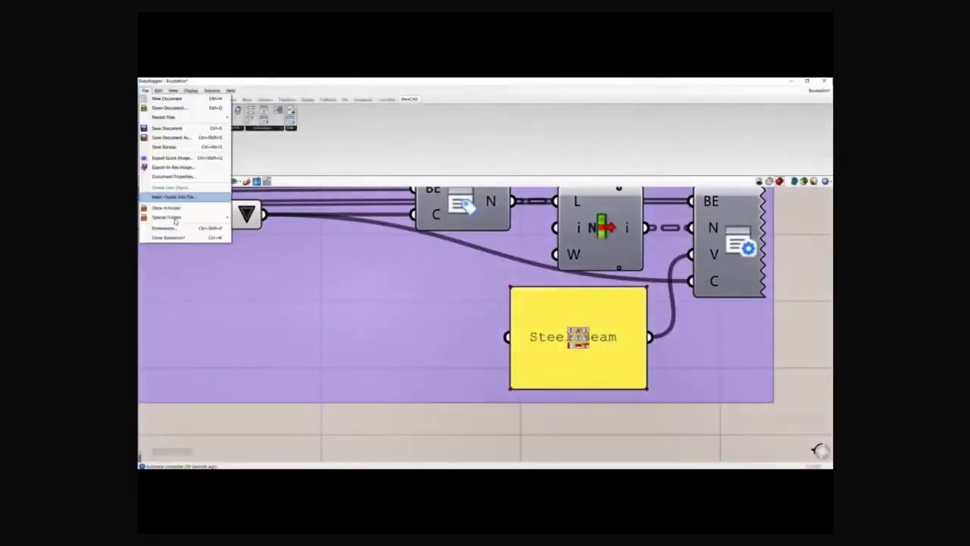
left_click(175, 197)
left_click(459, 293)
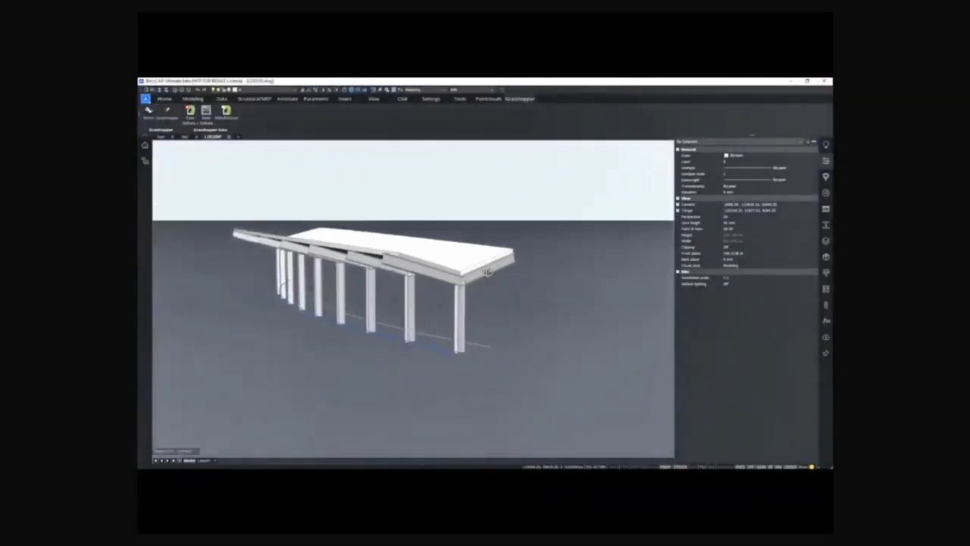
middle_click_drag(486, 273, 499, 267, "shift")
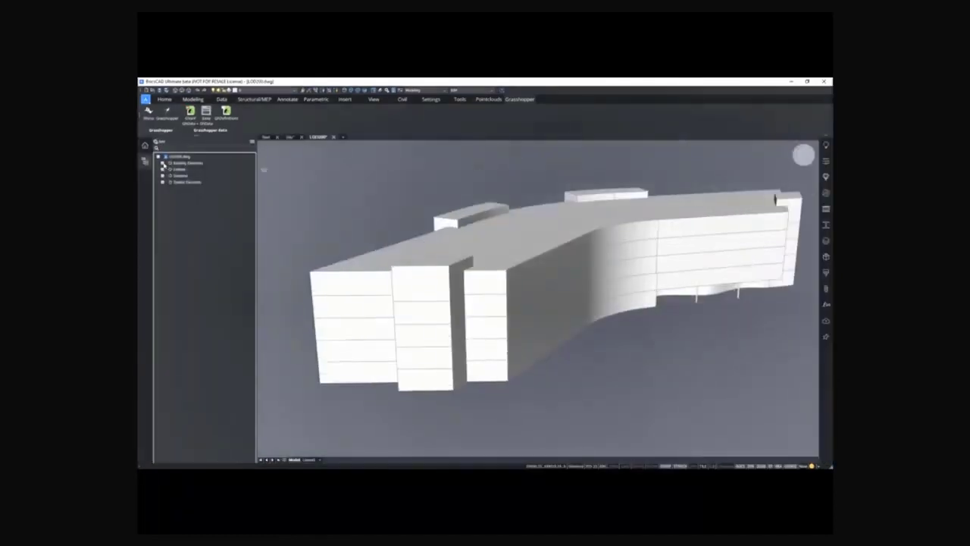
Select the facade curtain wall panels from the model tree and run a curtain-wall script on them
left_click(168, 175)
left_click(172, 195)
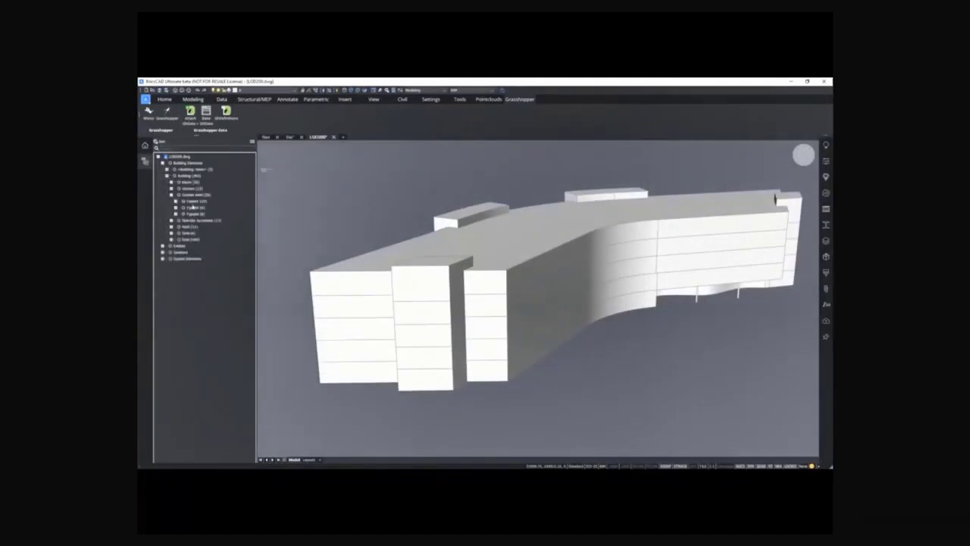
left_click(195, 201)
mouse_move(372, 213)
middle_mouse_down("shift")
mouse_move(369, 191)
mouse_move(388, 182)
middle_mouse_up("shift")
scroll(388, 182, "up", 2)
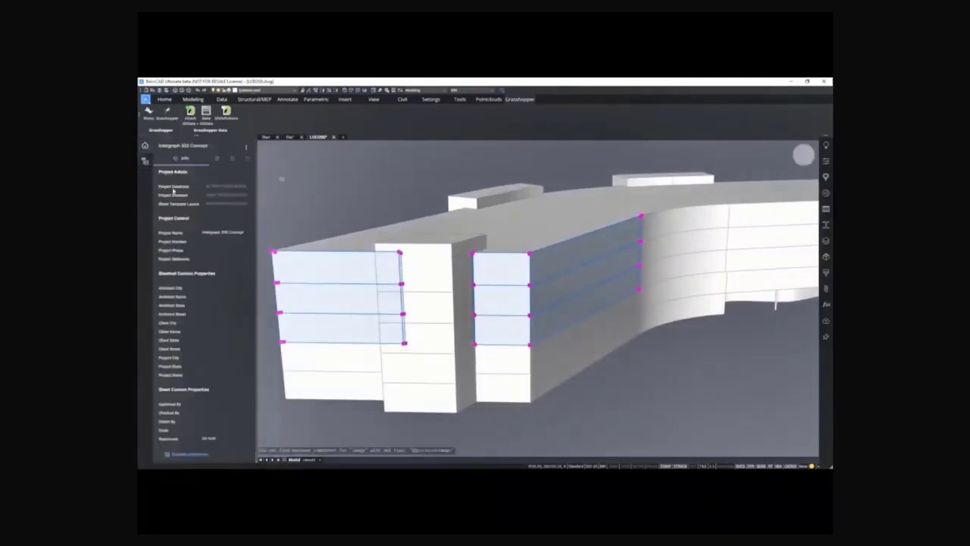
left_click(223, 206)
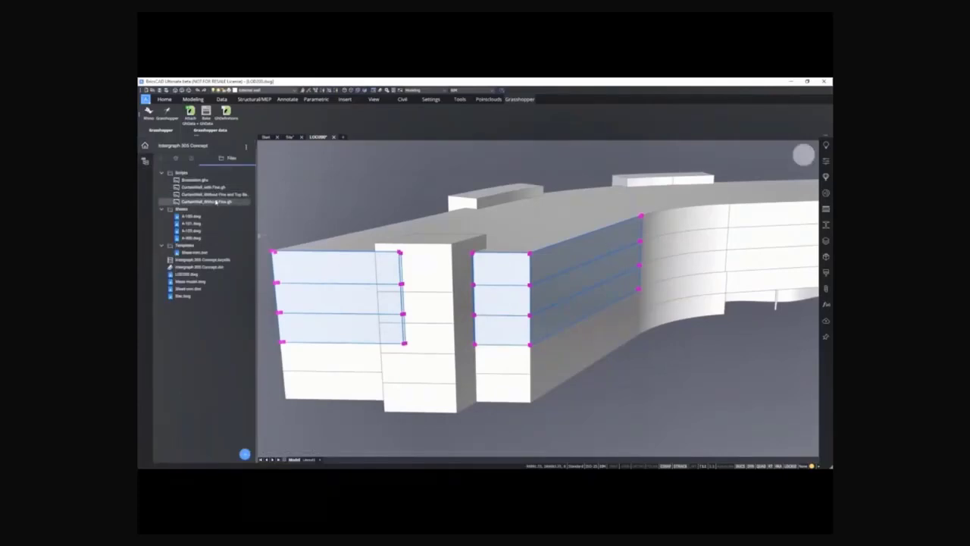
double_click(218, 196)
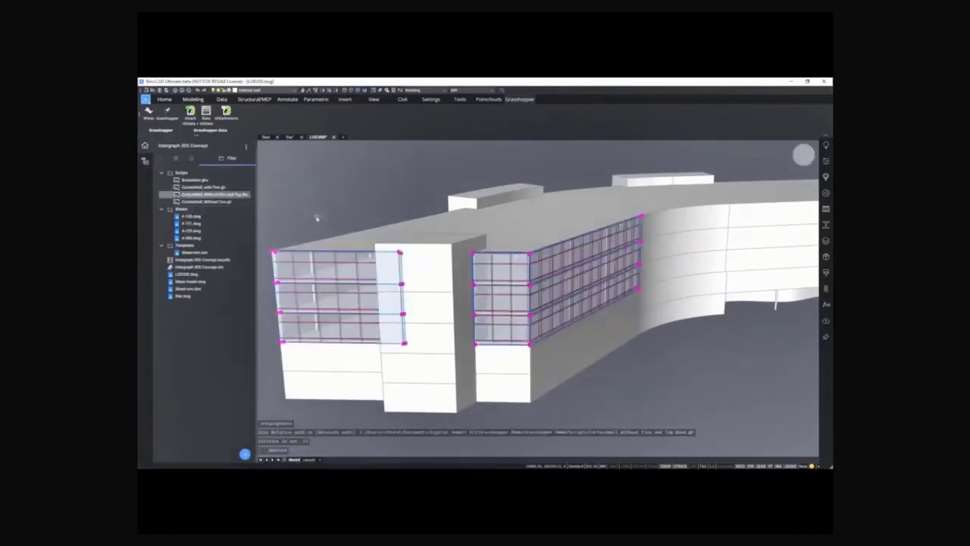
scroll(316, 218, "down", 3)
scroll(624, 191, "up", 3)
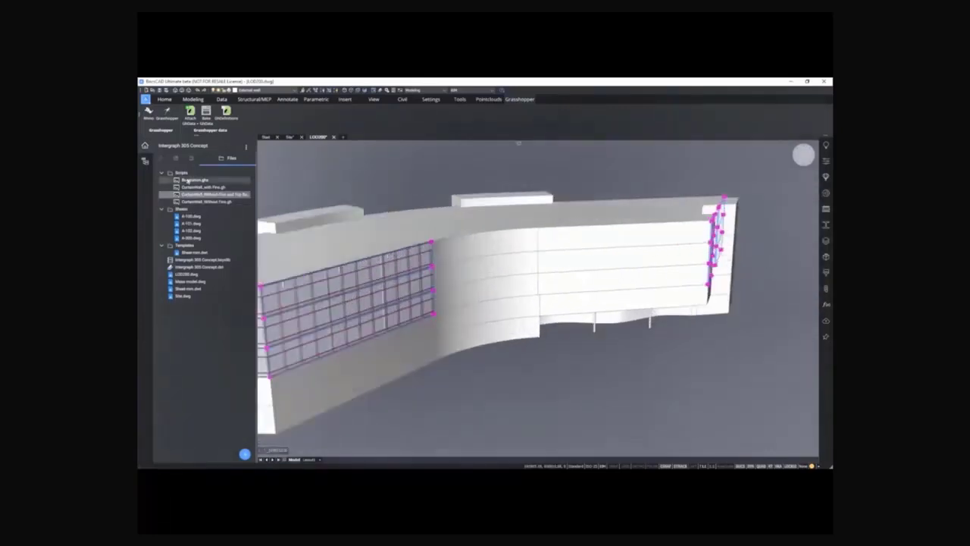
Attach the Curtainwall_with Fins script to the Type01 curtain walls to generate their mullion grid
left_click(145, 161)
left_click(162, 163)
left_click(167, 175)
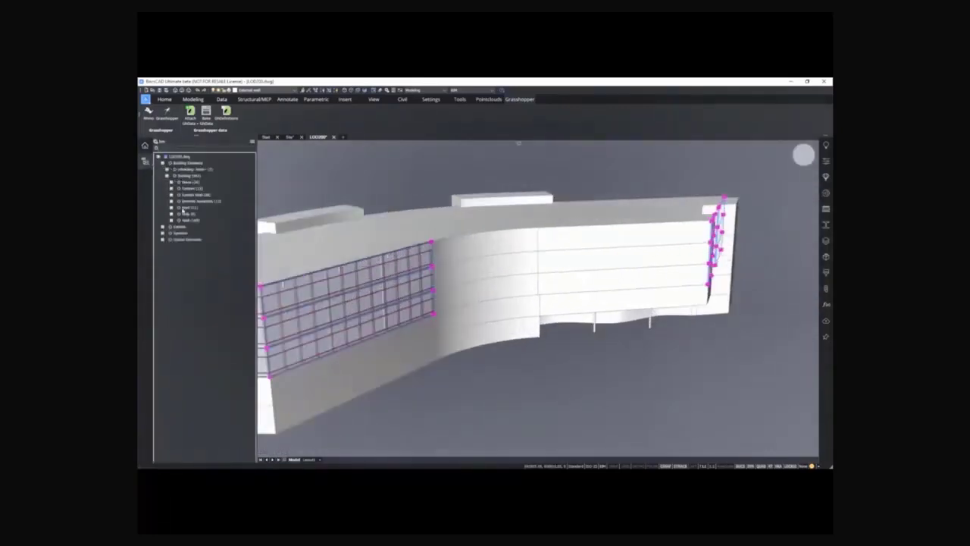
left_click(171, 195)
left_click(194, 207)
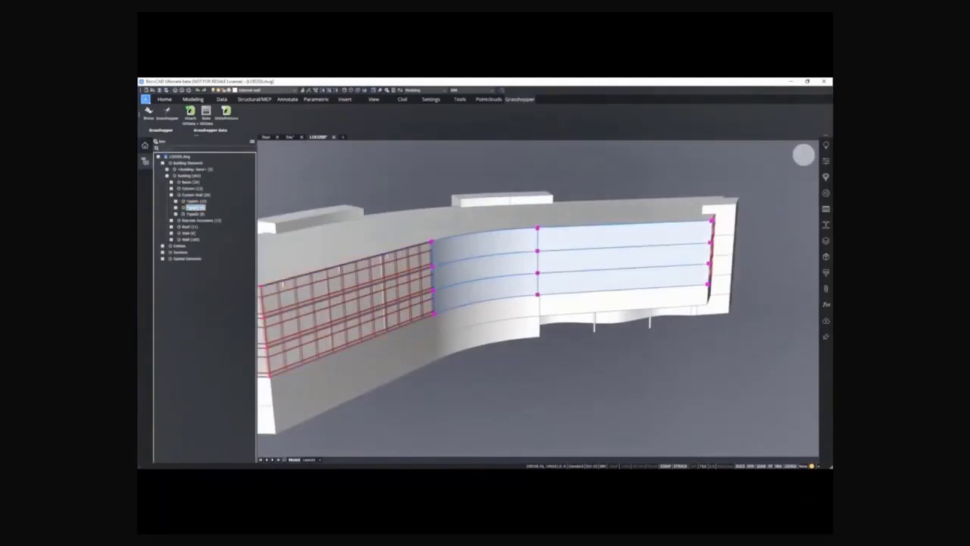
left_click(145, 144)
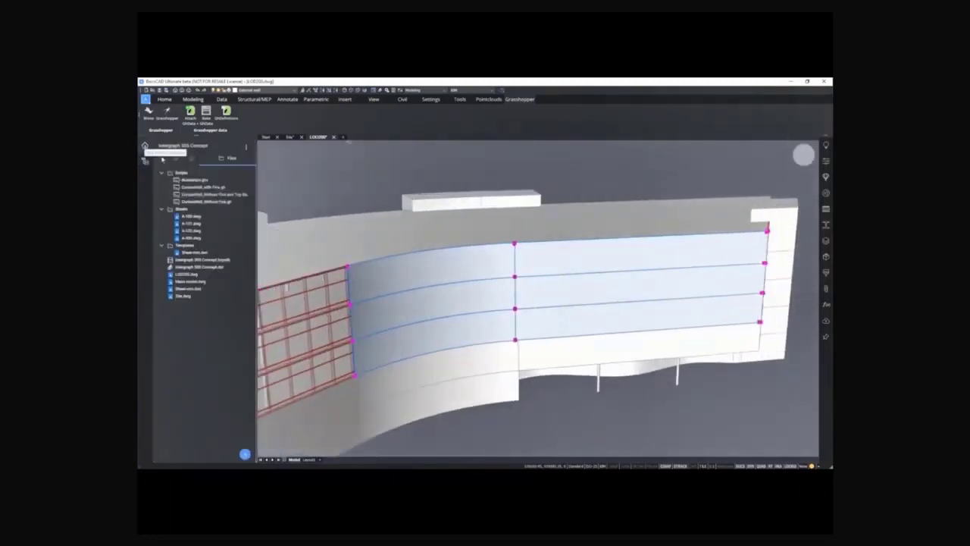
right_click(219, 188)
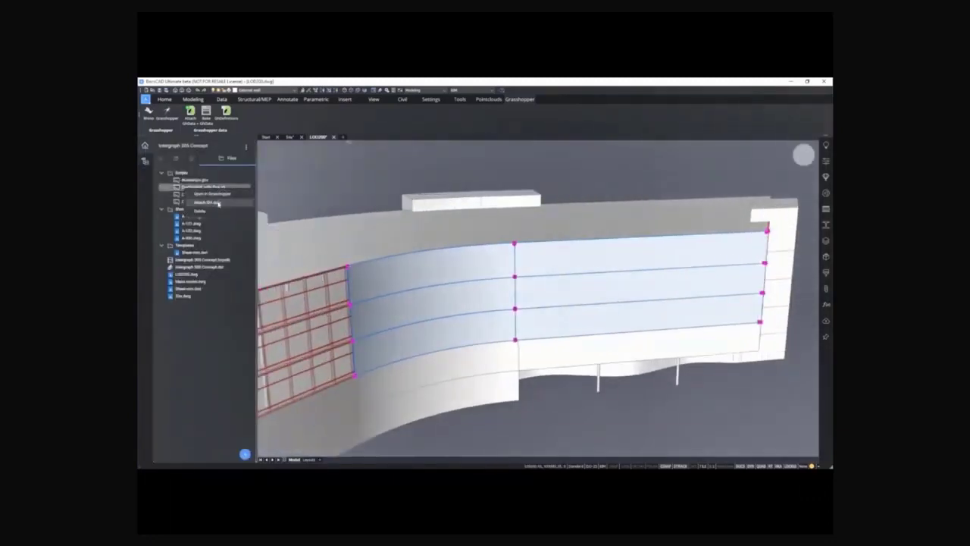
left_click(217, 202)
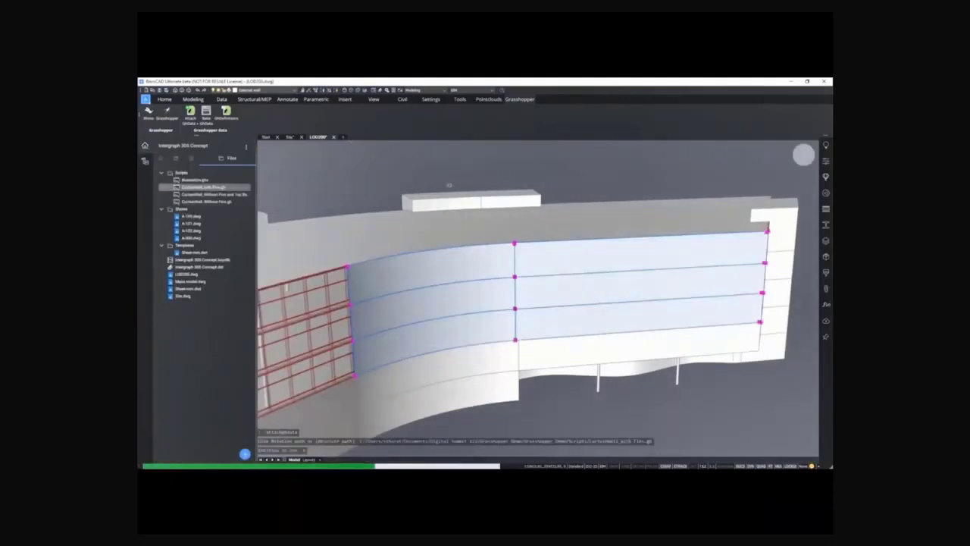
middle_click_drag(450, 179, 323, 173, "shift")
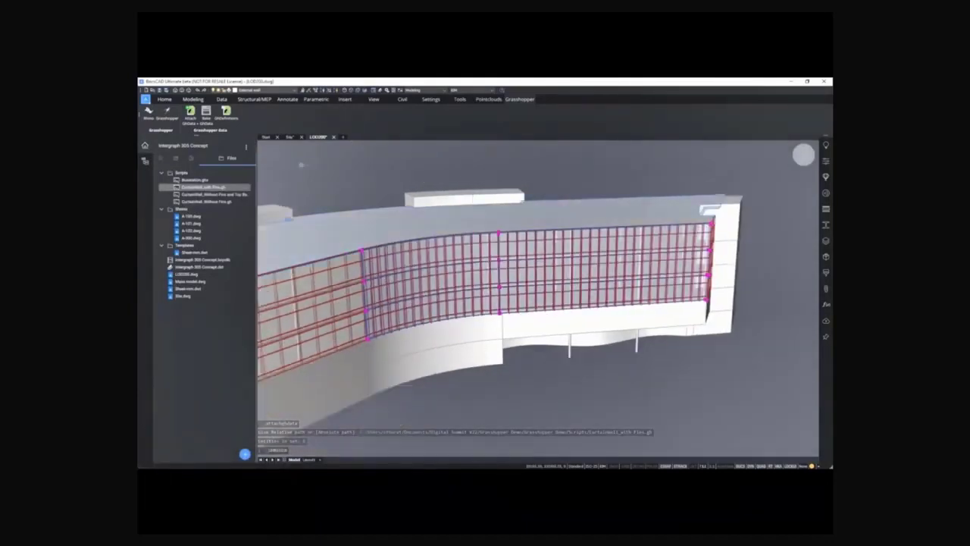
Select the third curtain wall type, open its script in Grasshopper and bake the curtain walls
left_click(146, 162)
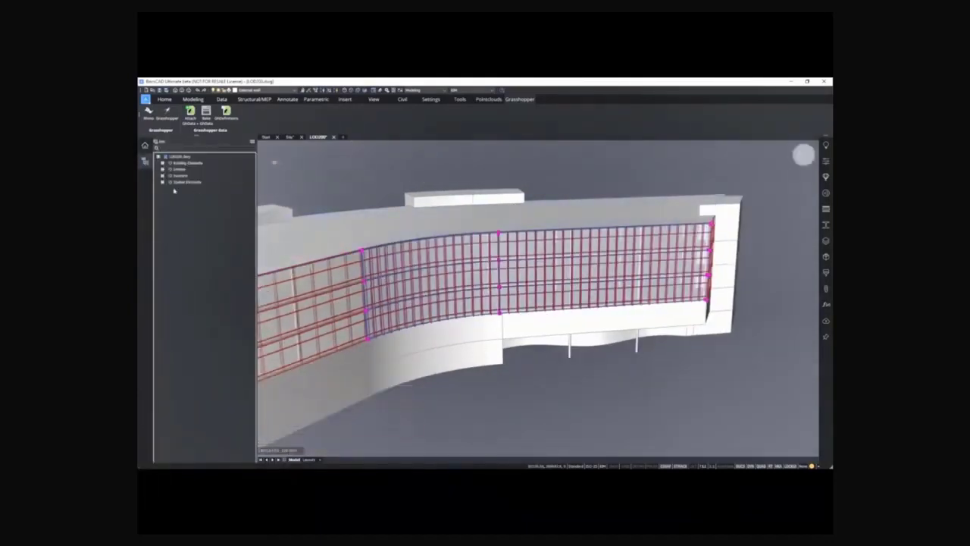
left_click(161, 162)
left_click(167, 175)
left_click(175, 194)
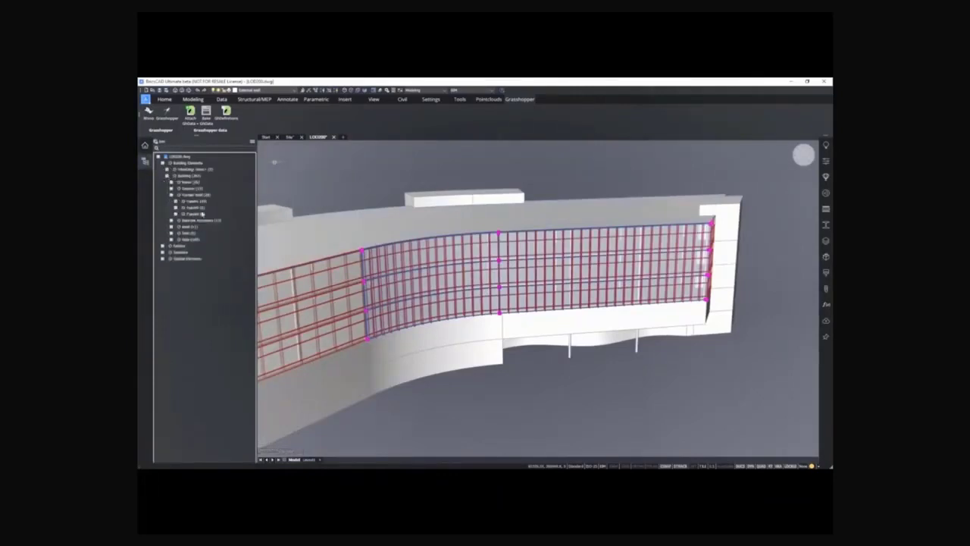
left_click(196, 214)
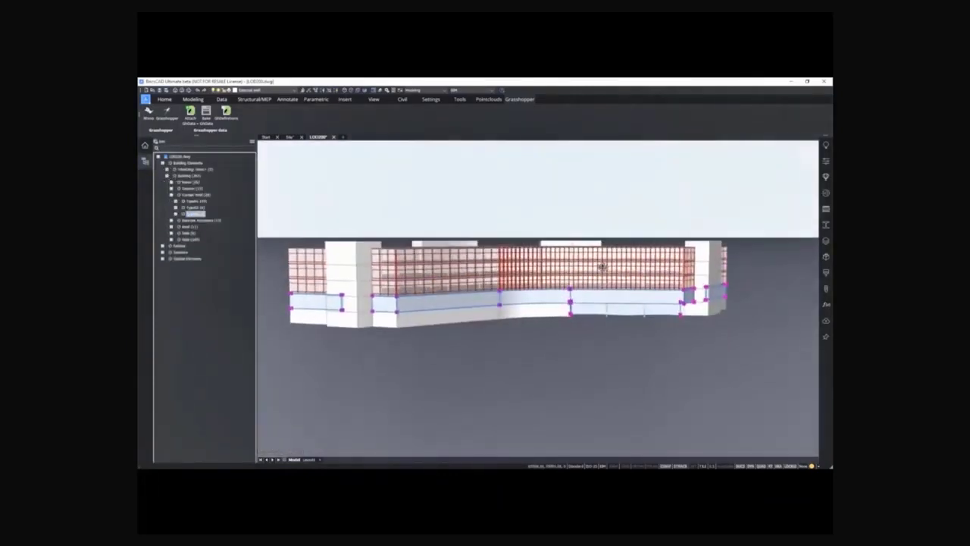
left_click(144, 145)
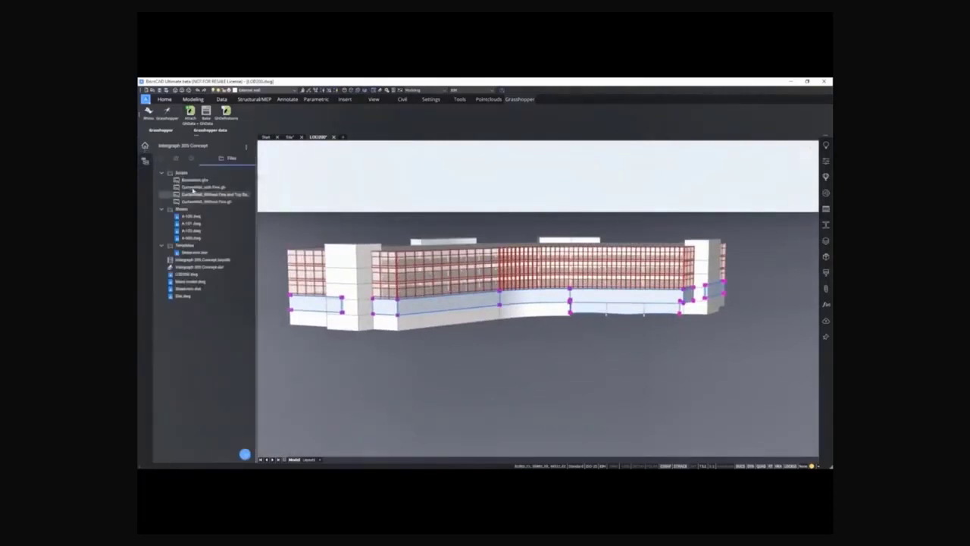
right_click(221, 204)
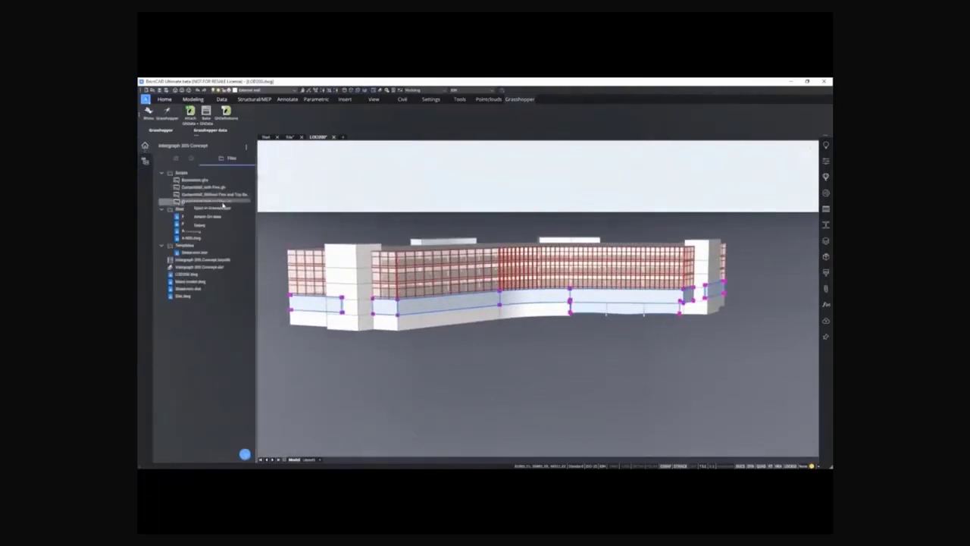
left_click(220, 208)
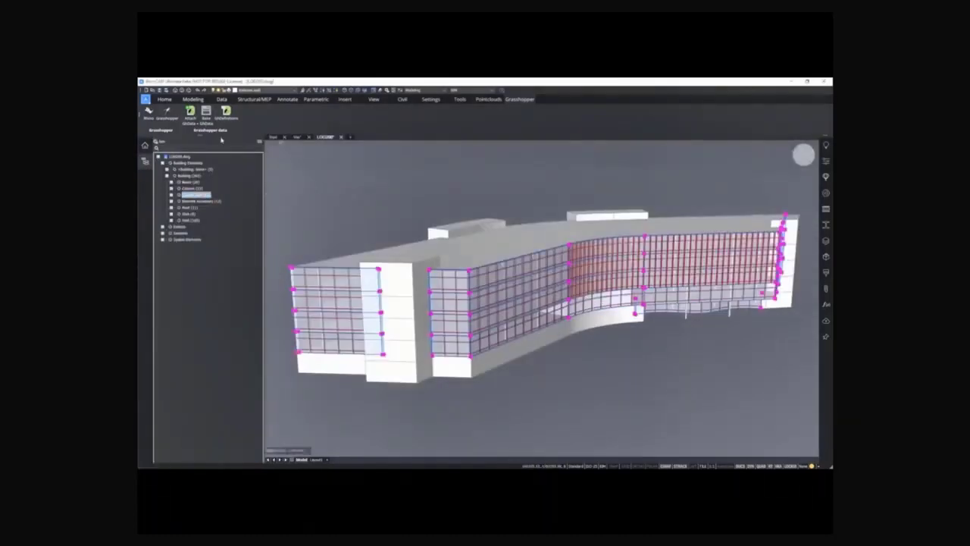
left_click(207, 122)
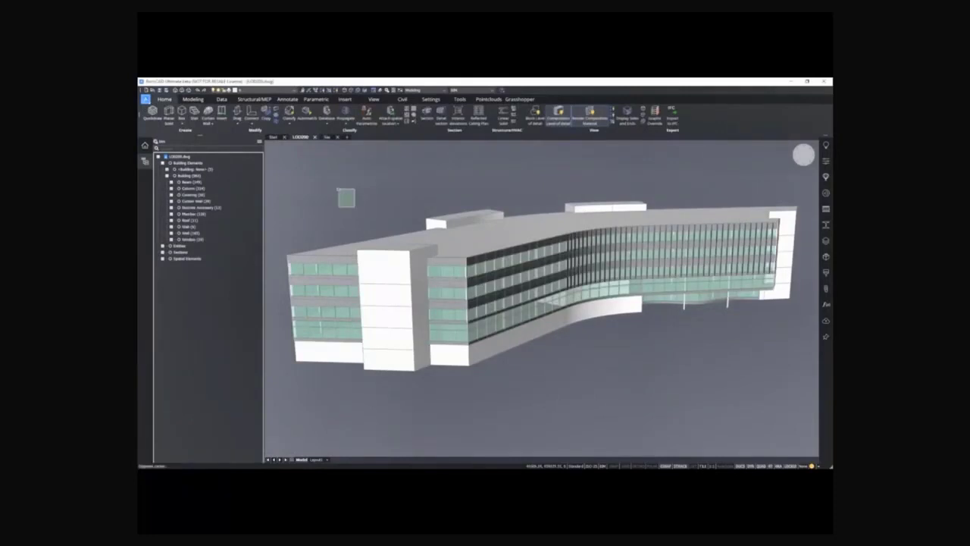
Select all windows, then all coverings, then all curtain-wall mullions to check them
left_click(190, 238)
left_click(191, 195)
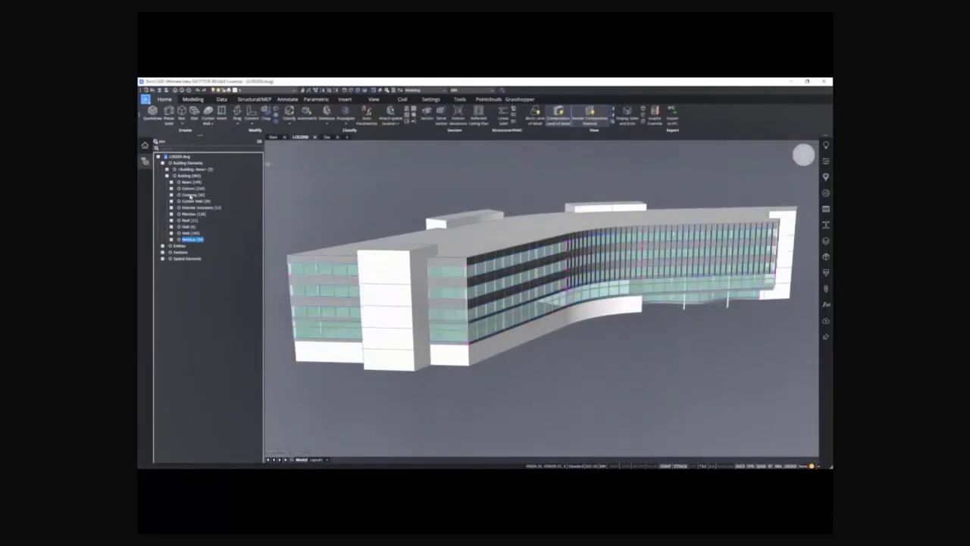
left_click(192, 215)
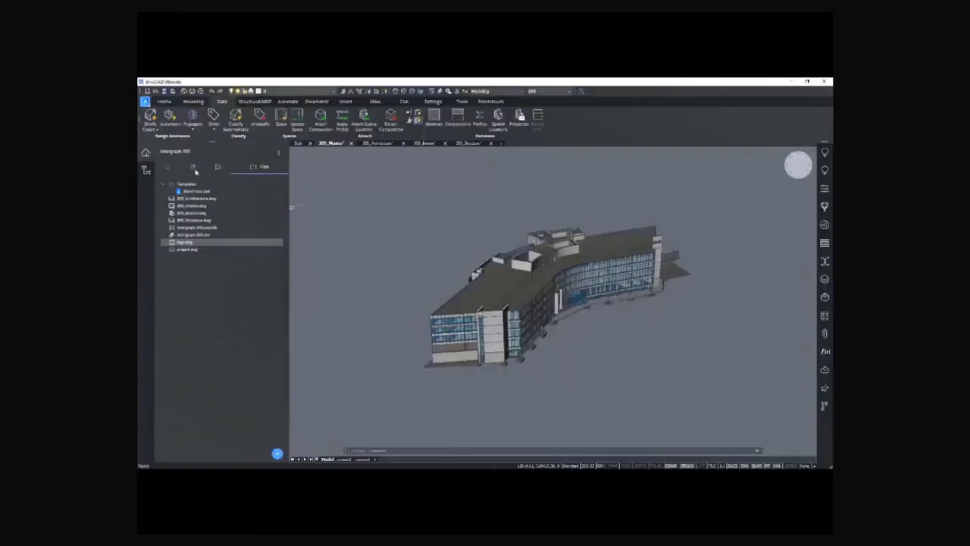
Show the Sheets list and open Sheetset Setup from the panel's extra options menu
left_click(196, 168)
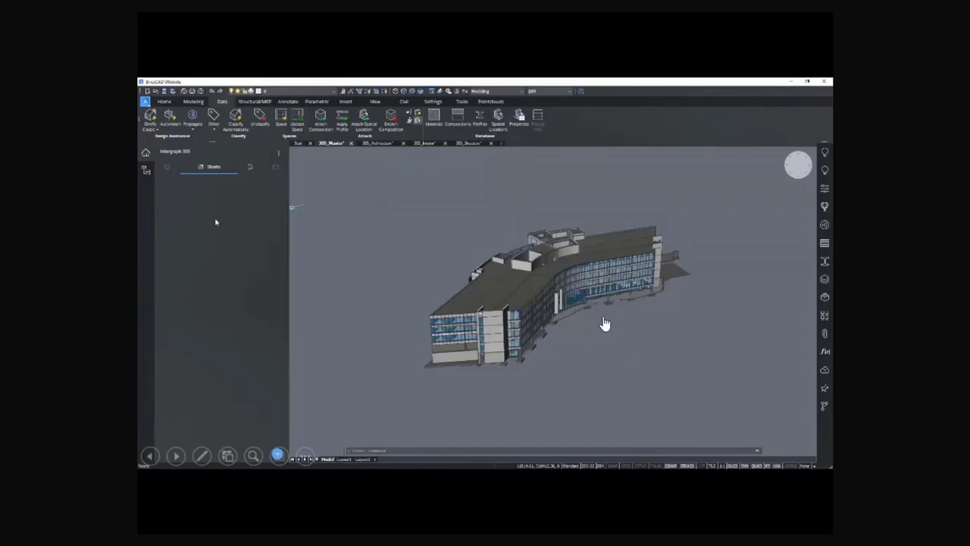
left_click(278, 453)
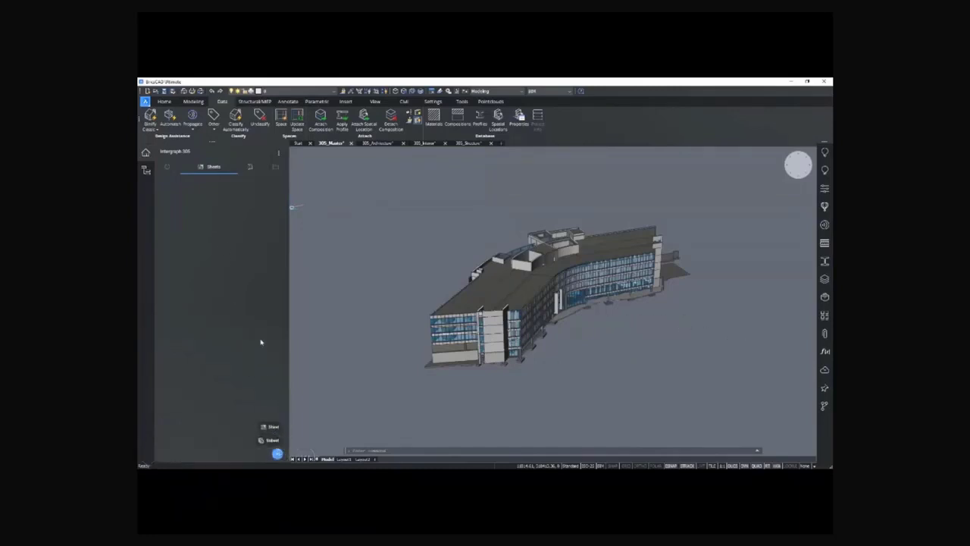
left_click(279, 154)
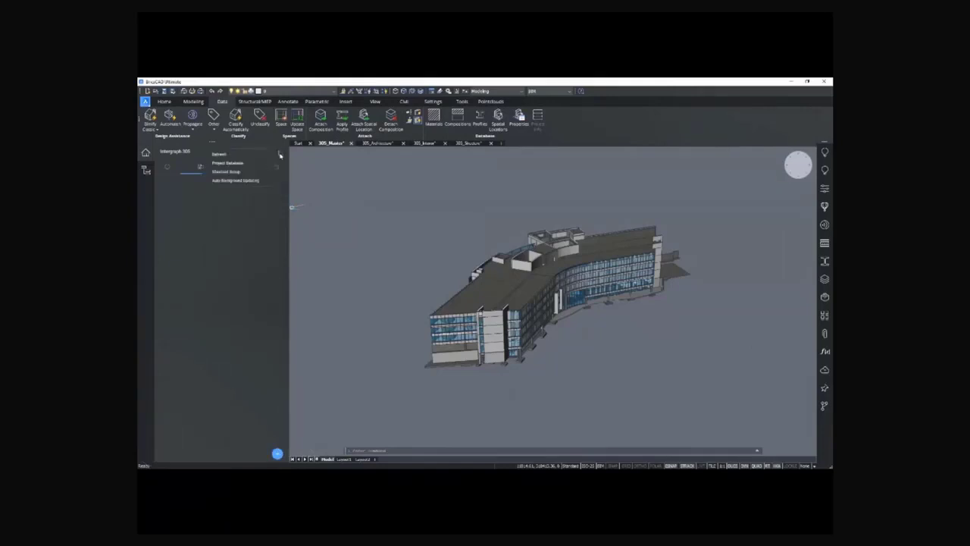
left_click(254, 175)
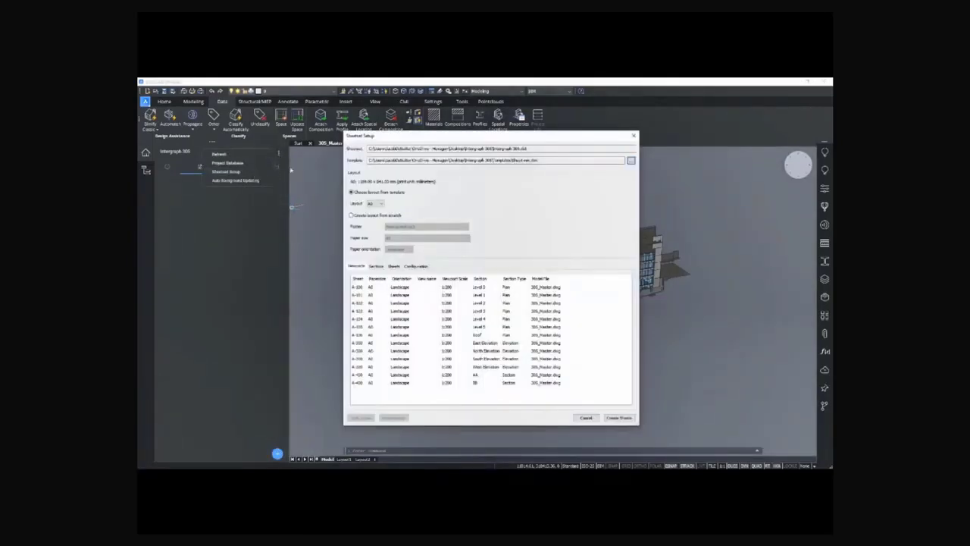
Review the planned sheets, including A-300 and A-400, and preview the Level 1 sheet layouts
left_click(400, 334, "shift")
left_click(399, 342)
left_click(397, 372, "shift")
left_click_drag(396, 374, 394, 383)
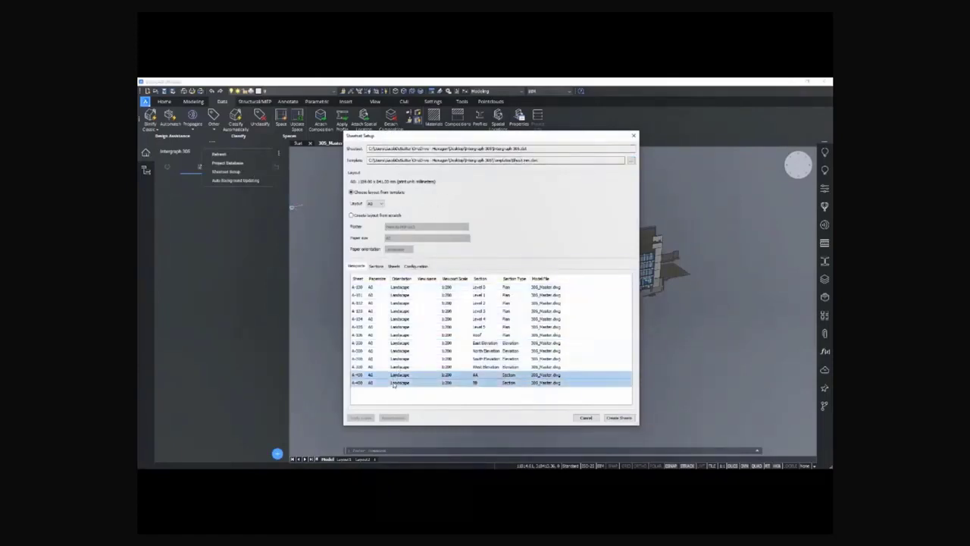
left_click(400, 396)
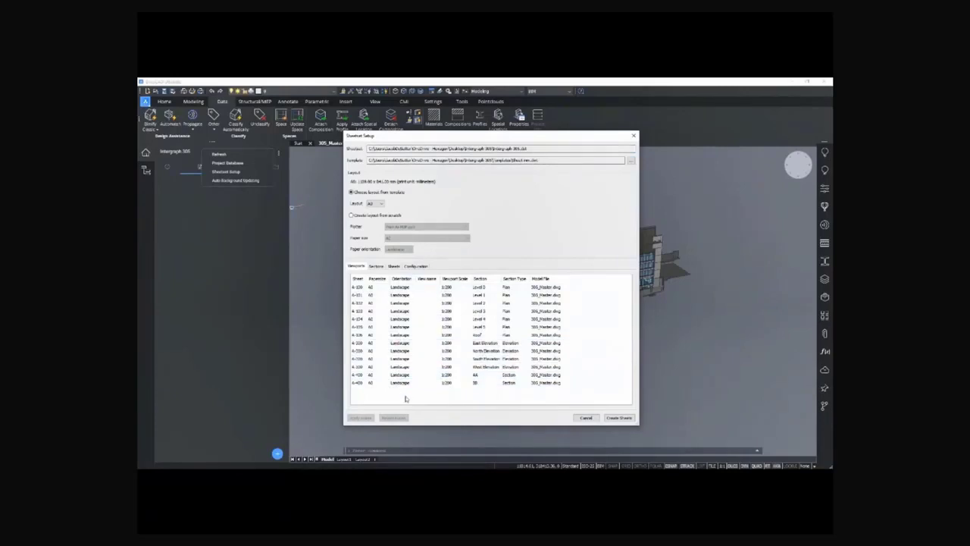
left_click(377, 267)
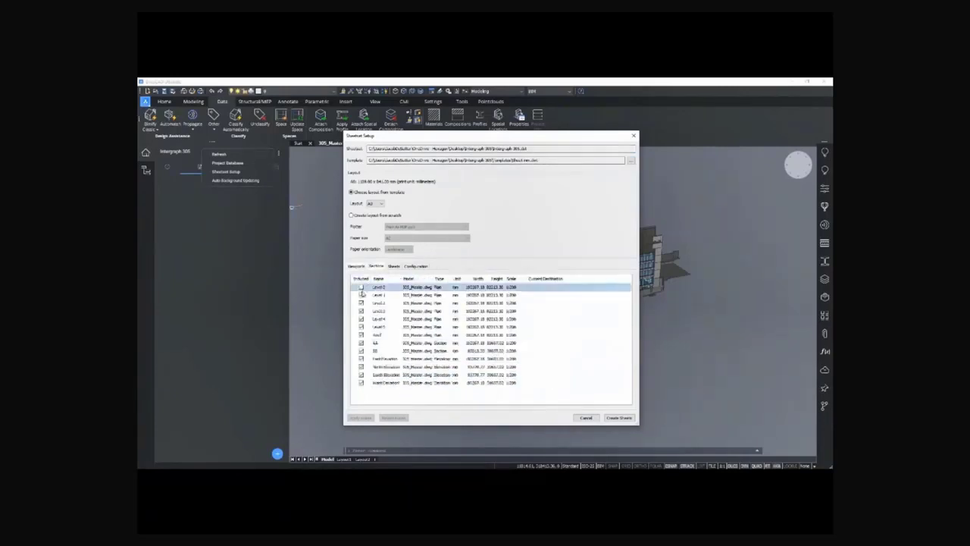
left_click(394, 267)
left_click(370, 282)
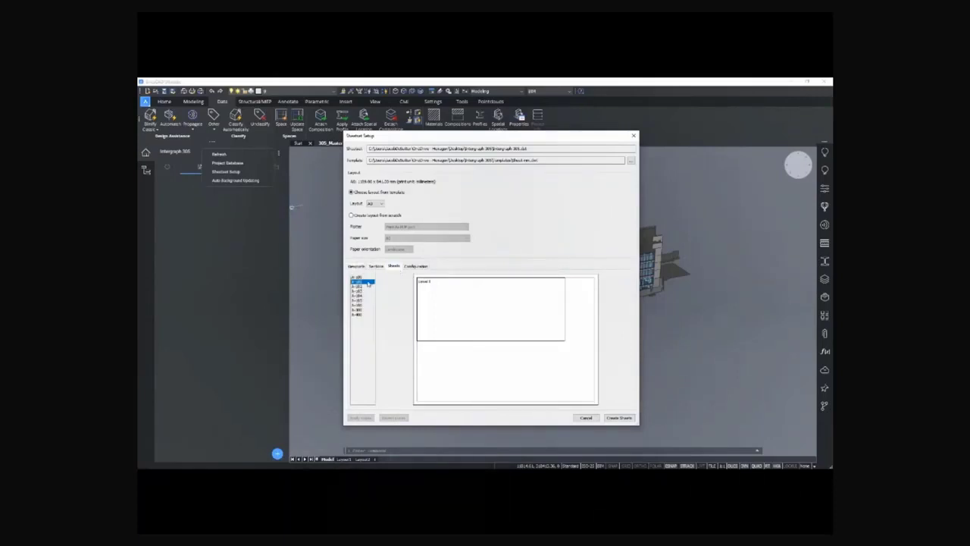
key("Down")
key("Down")
key("Down")
key("Down")
key("Down")
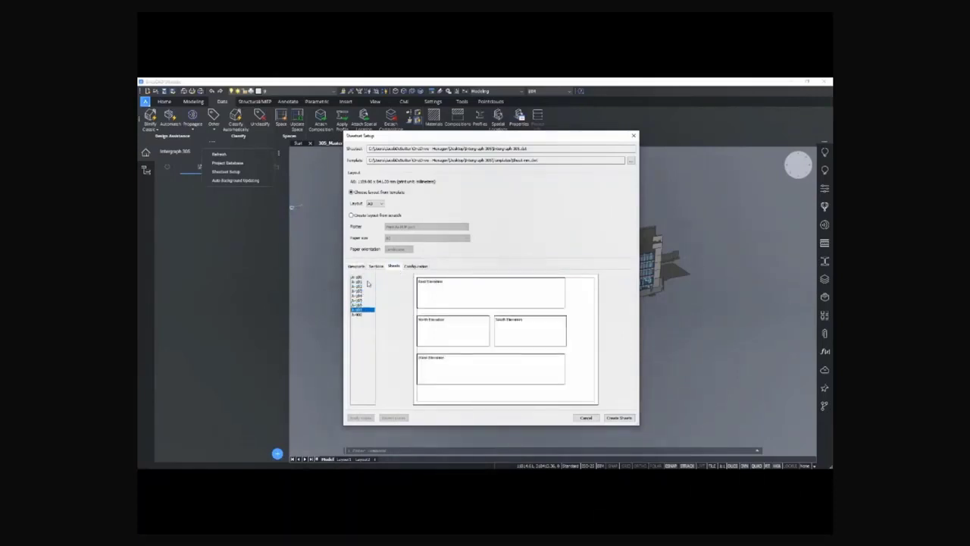
key("Down")
left_click(363, 278)
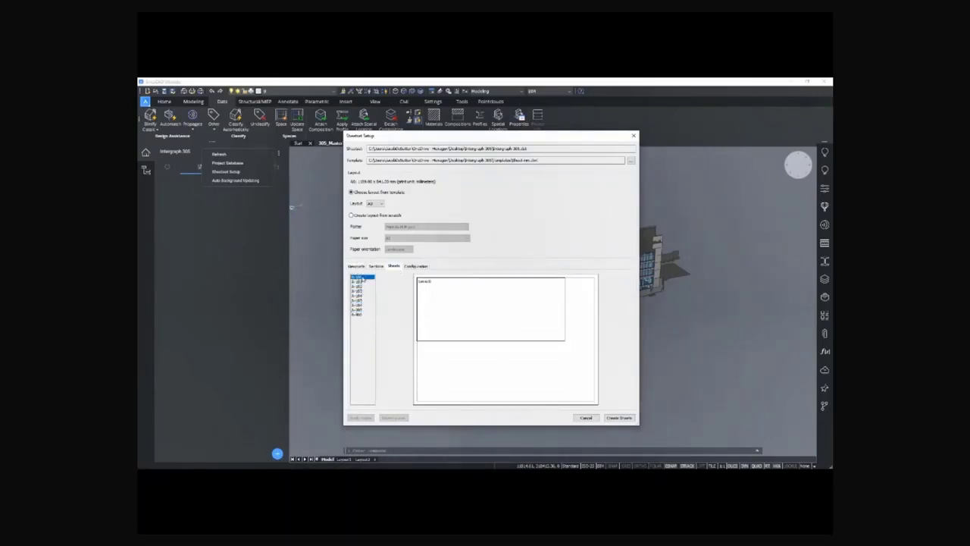
left_click(357, 266)
Choose a viewport scale for the sheet rows on the Viewports tab
left_click(455, 286)
left_click(468, 287)
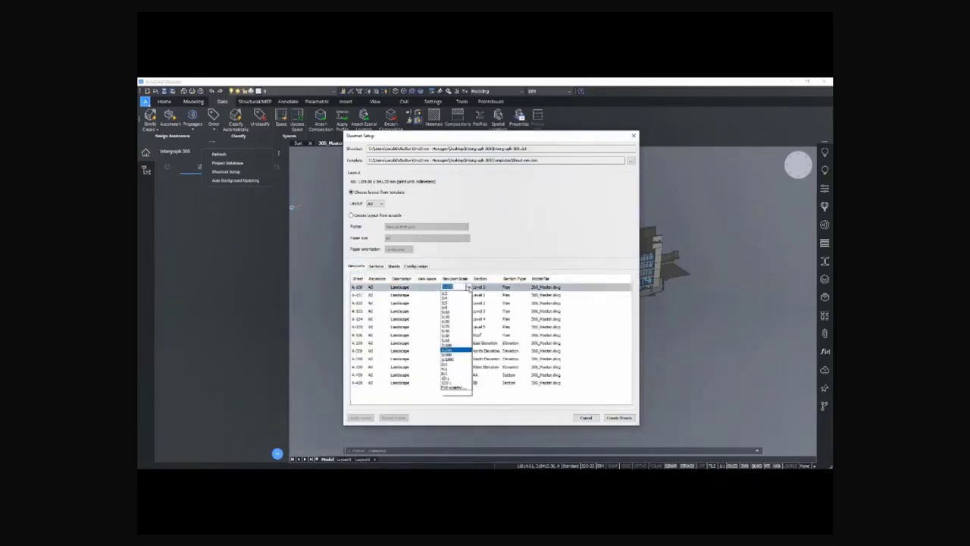
left_click(454, 349)
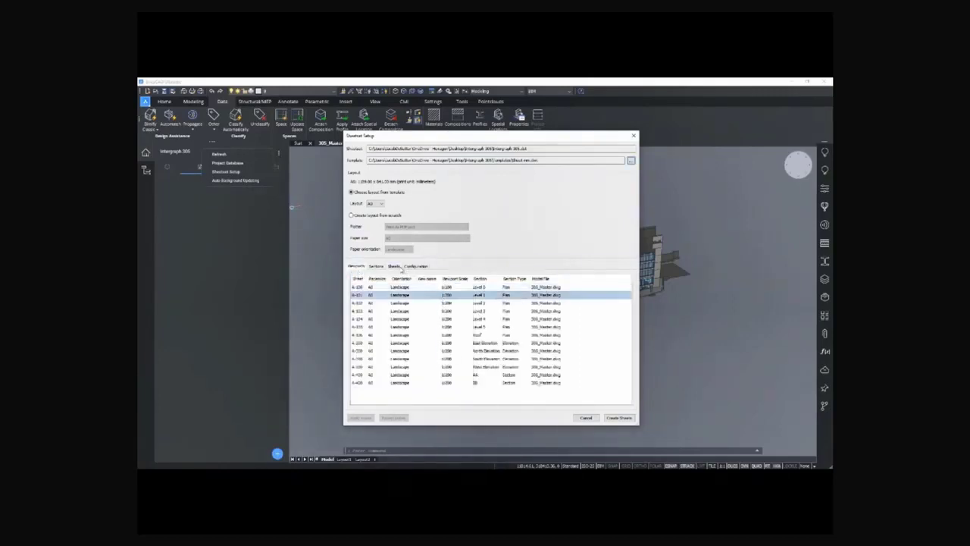
left_click(395, 267)
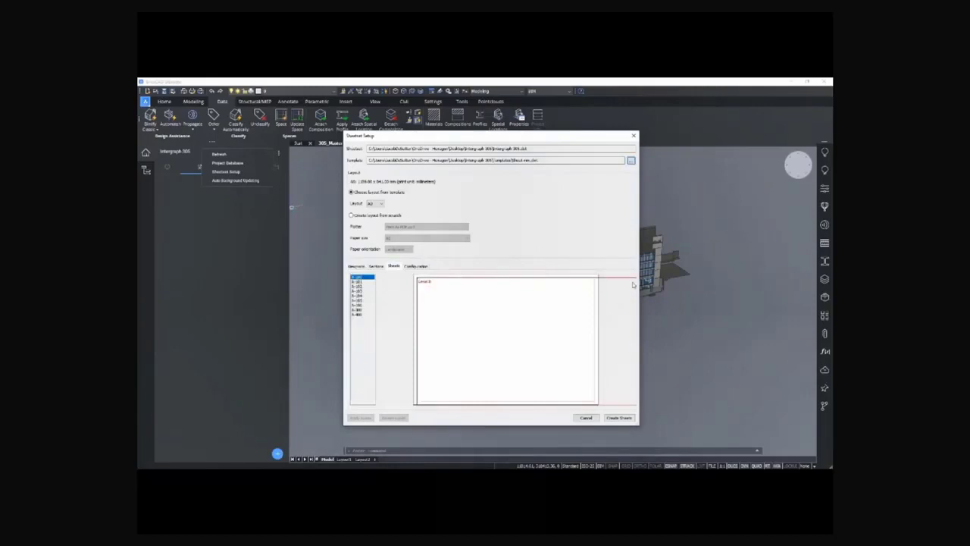
left_click(357, 267)
left_click(455, 287)
left_click(468, 288)
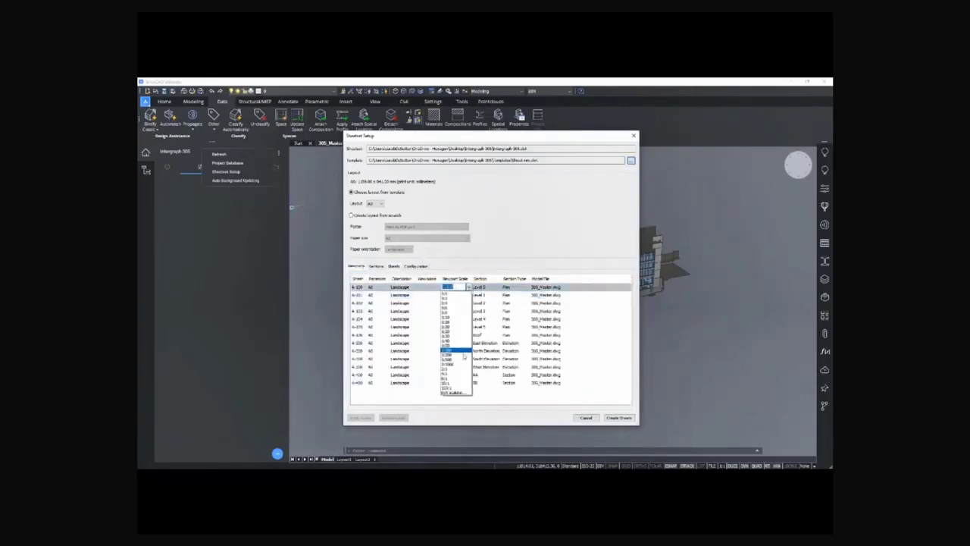
left_click(457, 357)
left_click(395, 267)
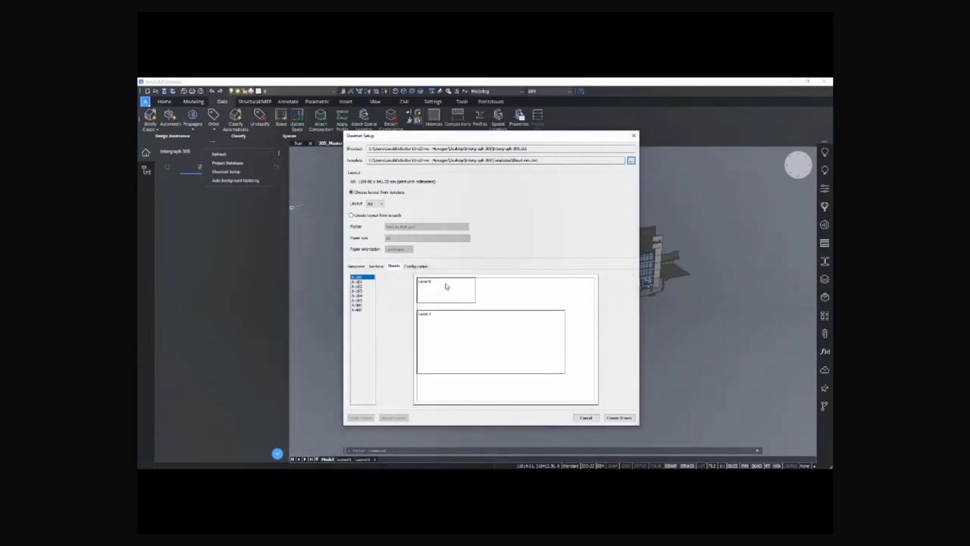
Check the Configuration settings and create the sheets
left_click(422, 267)
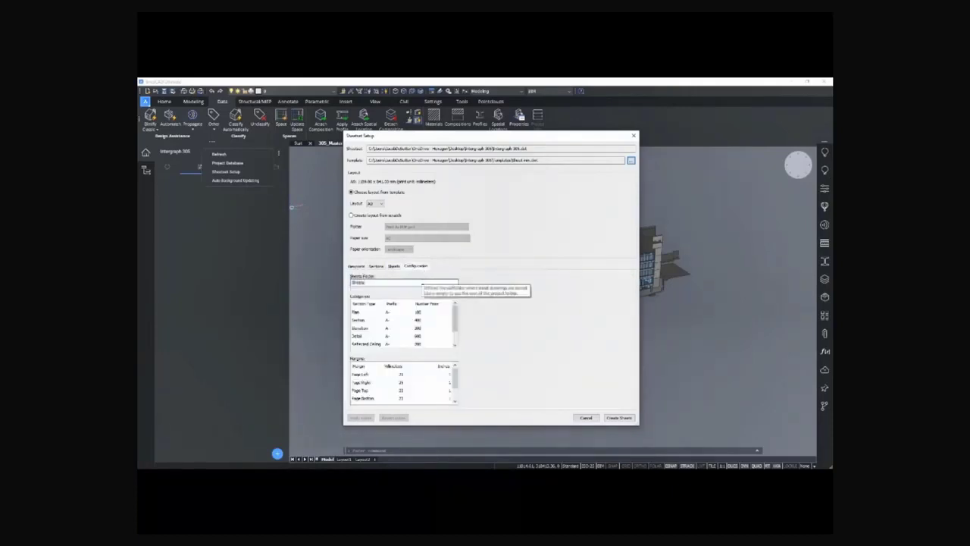
left_click_drag(455, 315, 456, 339)
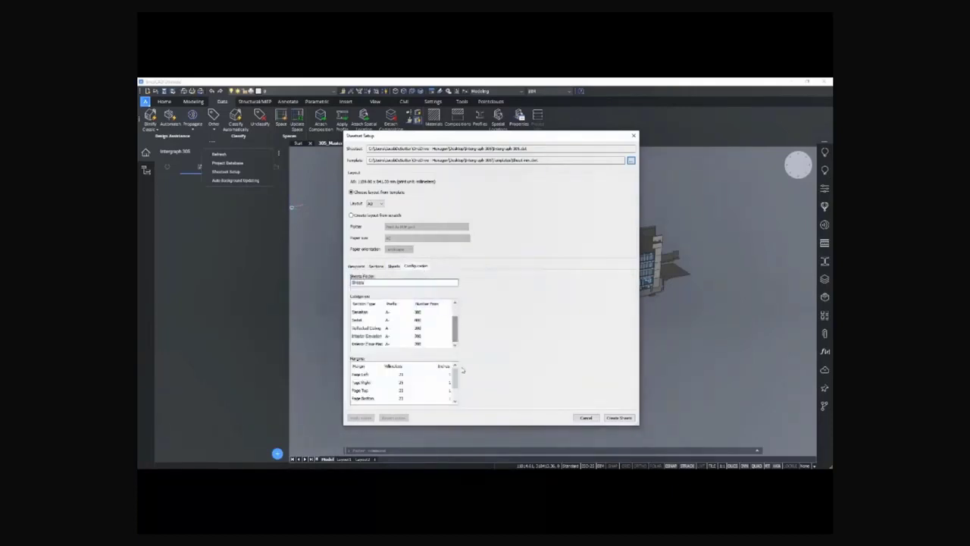
left_click_drag(455, 373, 455, 392)
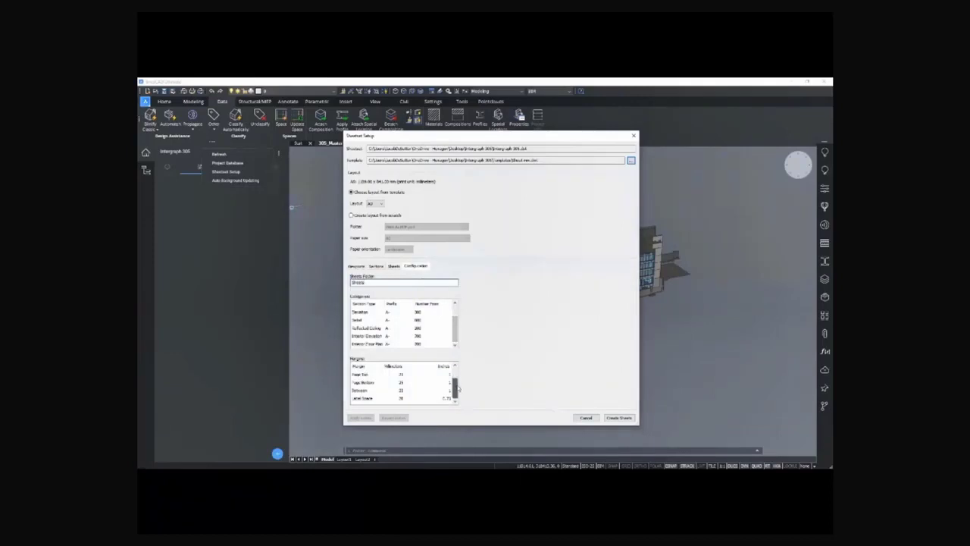
left_click(618, 418)
Open sheet A-100 using Display View on the '1 - Level 0' sheet view
right_click(209, 191)
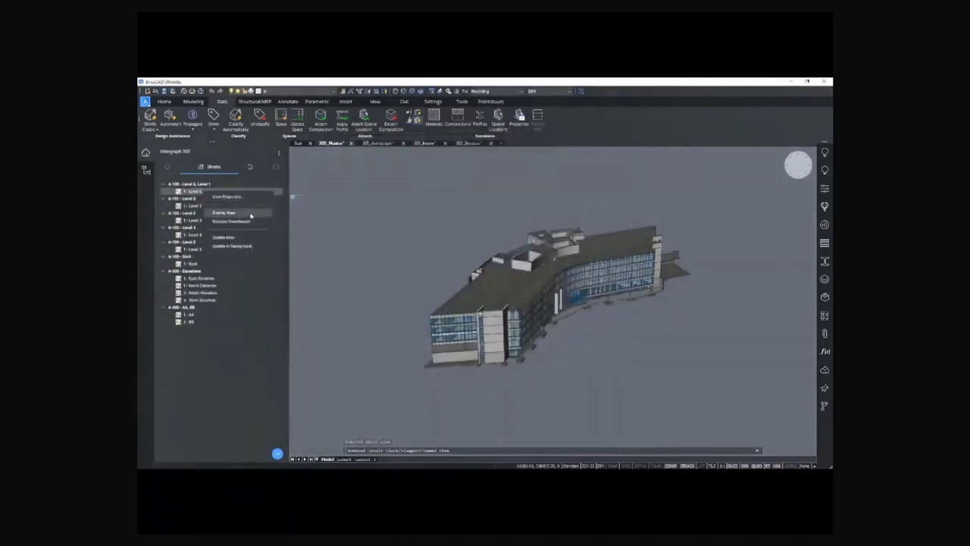
left_click(251, 215)
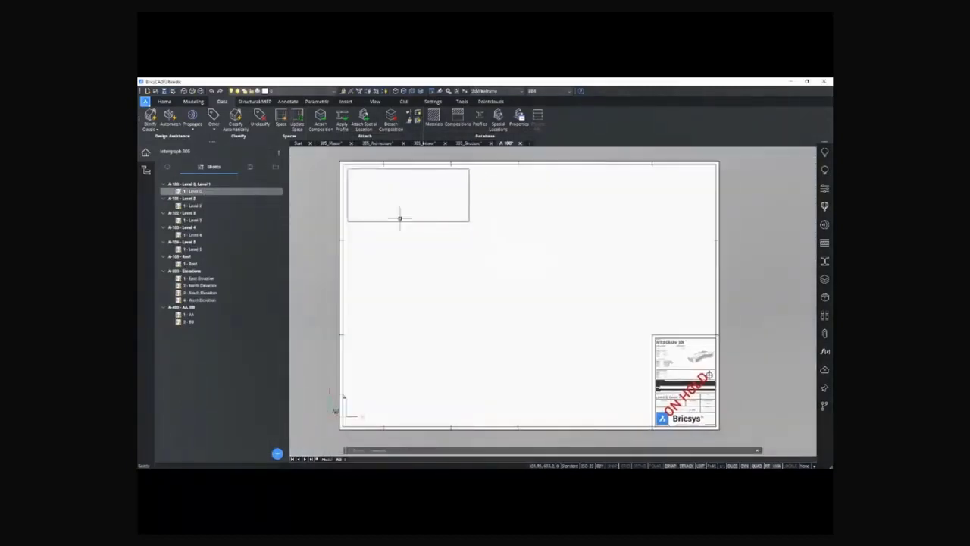
right_click(200, 193)
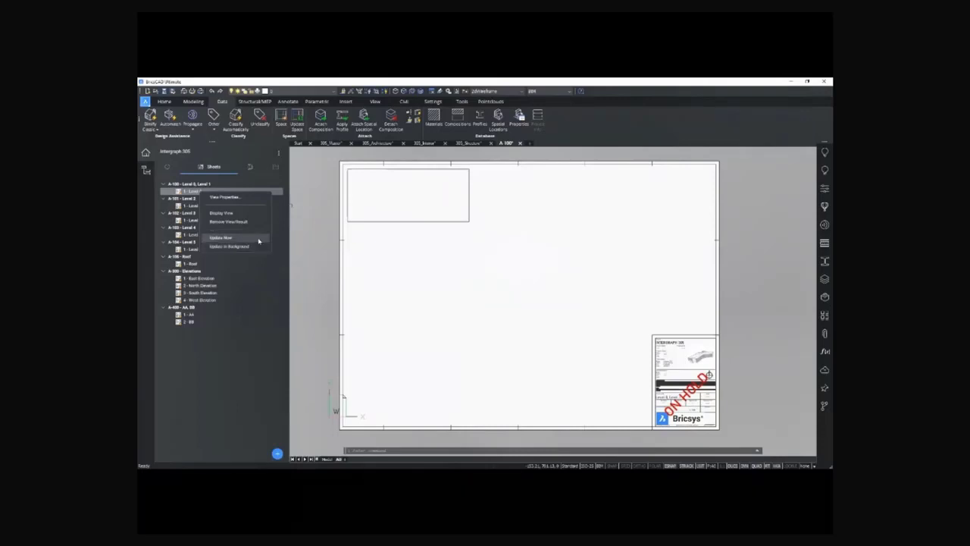
Update the Level 0 view so its floor plan fills the viewport, then change the panel's view options
left_click(259, 240)
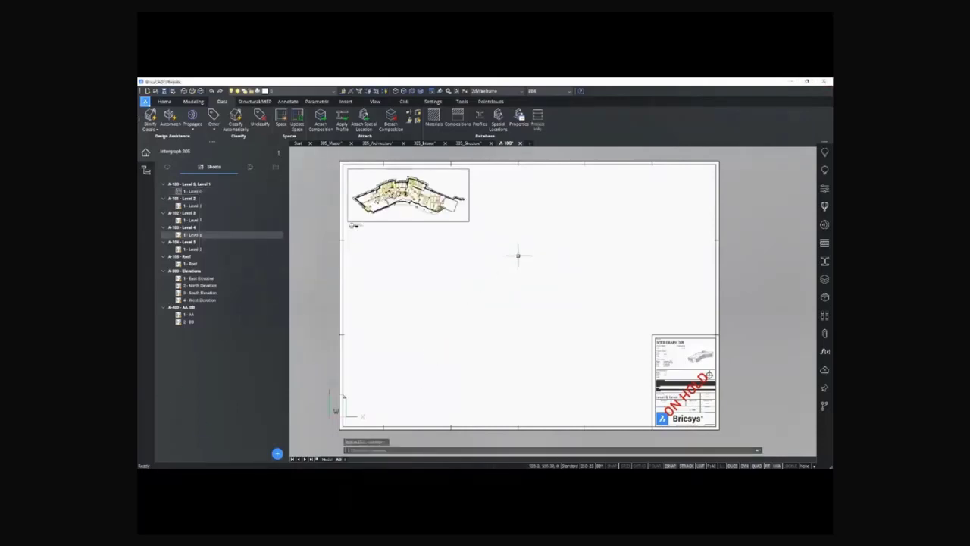
left_click(193, 207)
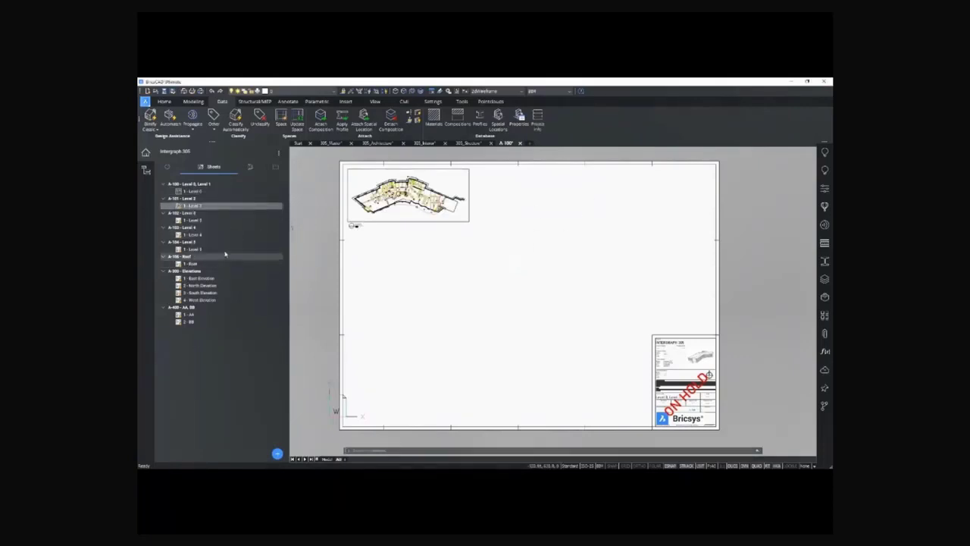
left_click(278, 154)
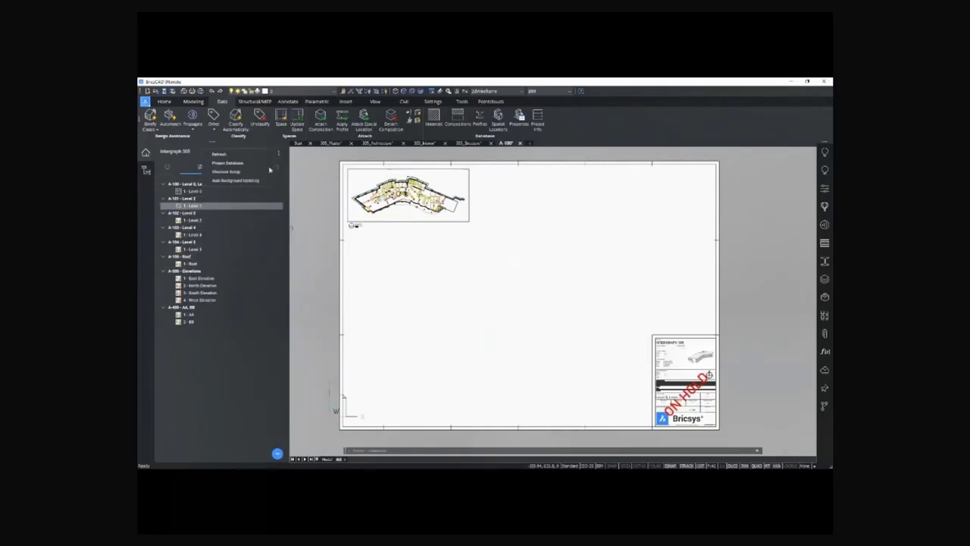
left_click(279, 154)
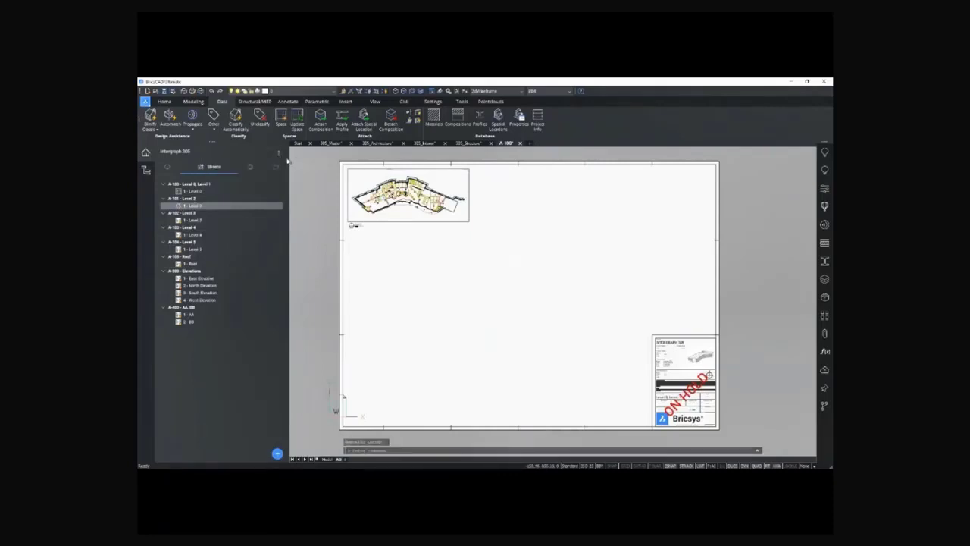
Zoom and pan in to inspect the generated Level 0 floor plan on the sheet
scroll(383, 197, "up", 2)
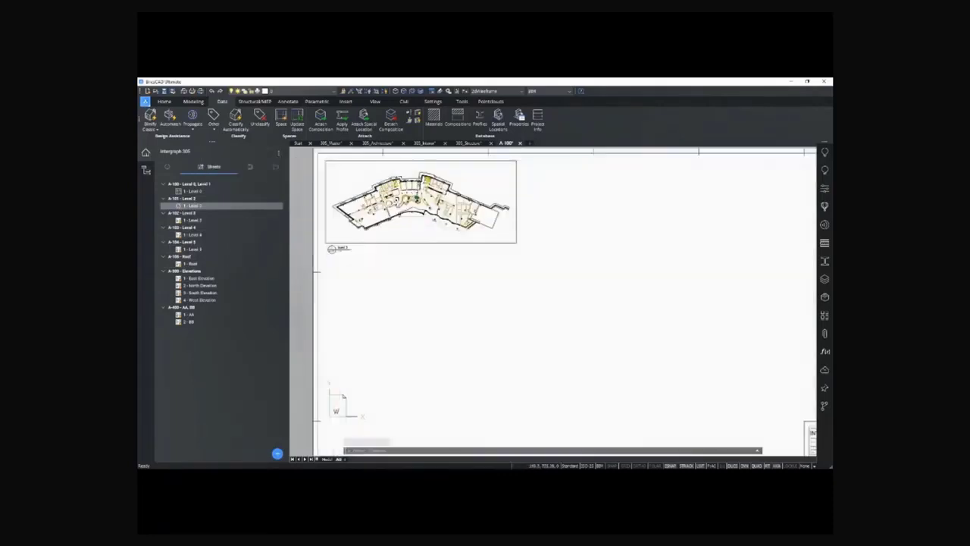
scroll(383, 197, "up", 2)
scroll(455, 288, "up", 2)
middle_click_drag(439, 258, 482, 281)
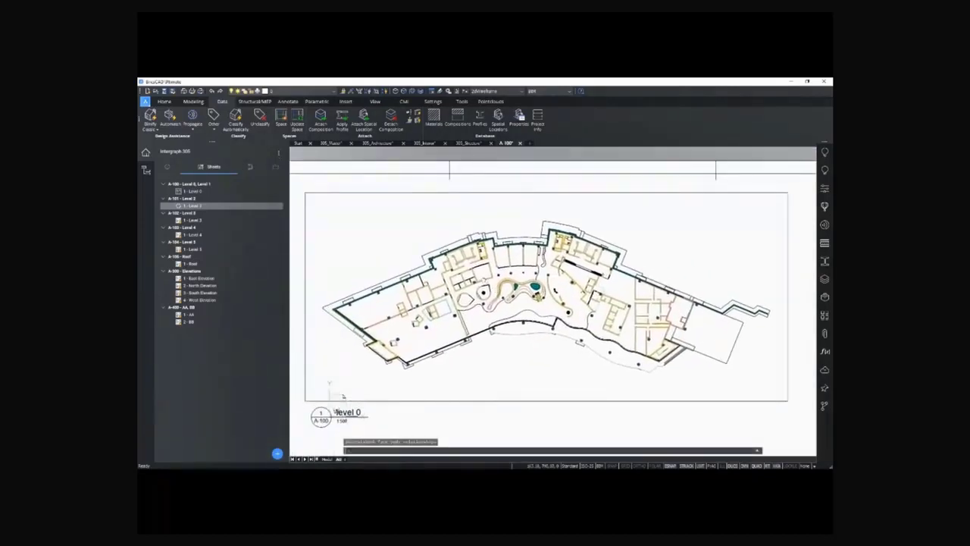
scroll(456, 277, "down", 1)
scroll(455, 277, "down", 2)
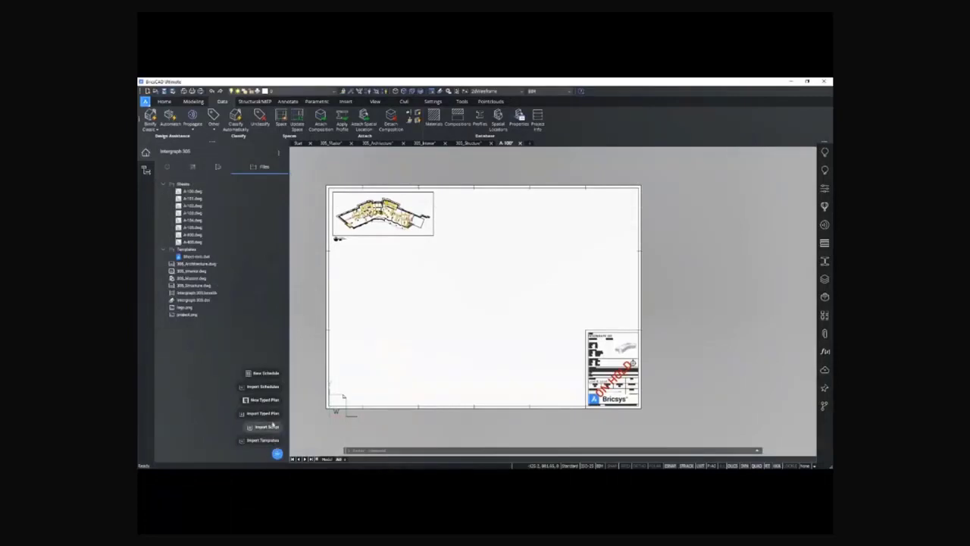
Import the Columns - Level 0 .dsd schedule definition from Desktop\Resources
left_click(263, 387)
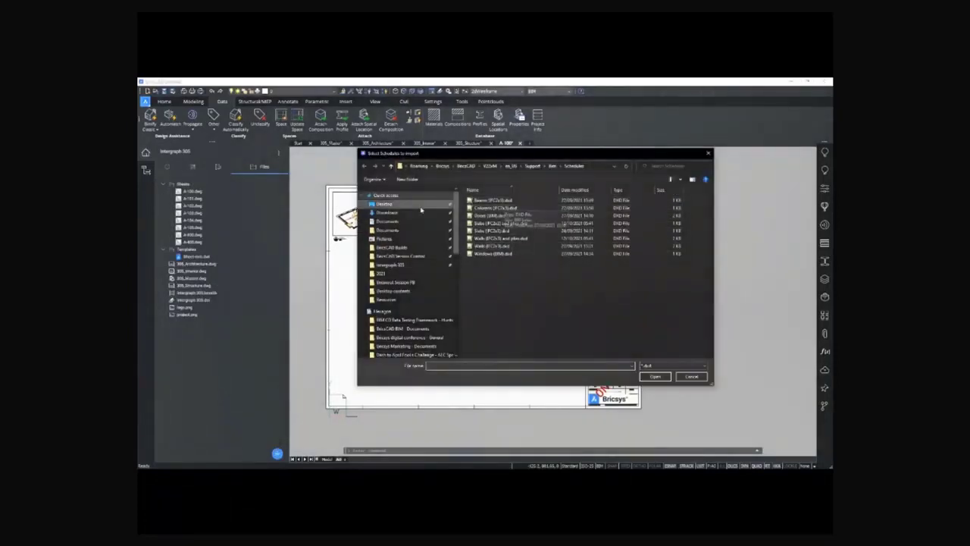
left_click(385, 204)
double_click(483, 215)
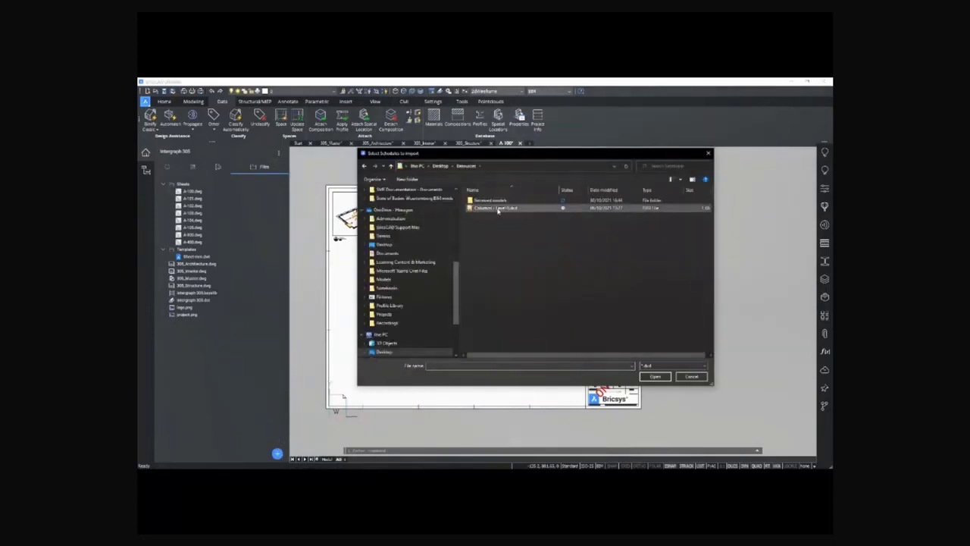
left_click(493, 207)
left_click(654, 377)
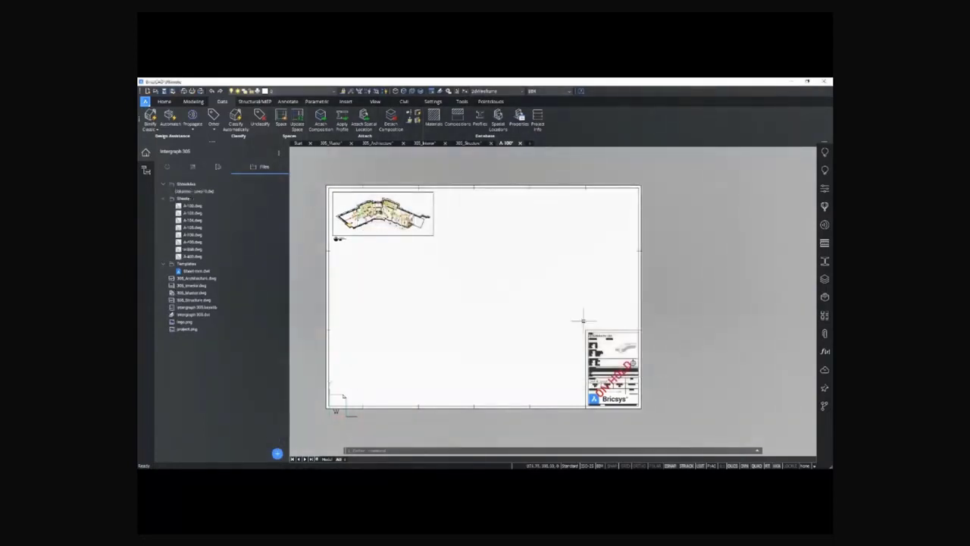
Edit the imported schedule, accept its element filter and continue to the property columns
right_click(210, 193)
left_click(224, 207)
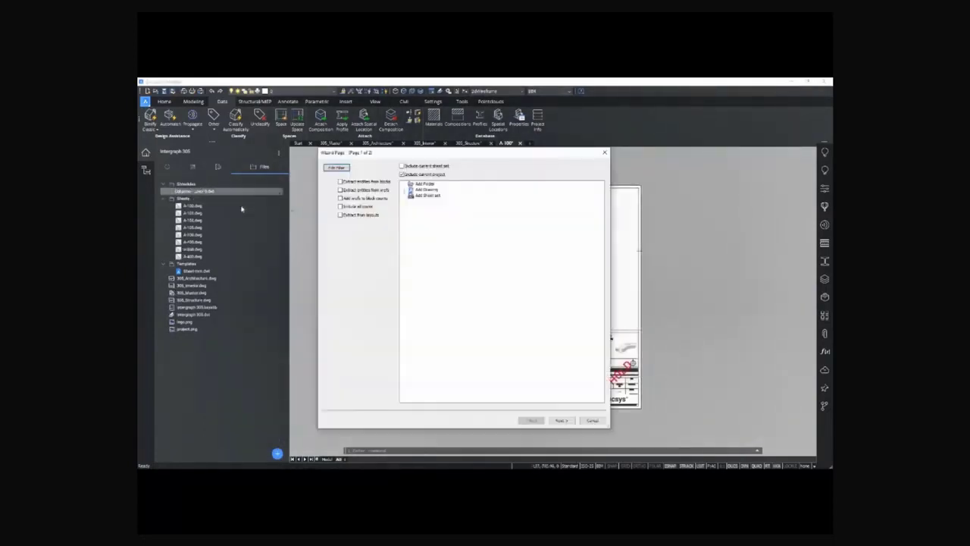
left_click(337, 166)
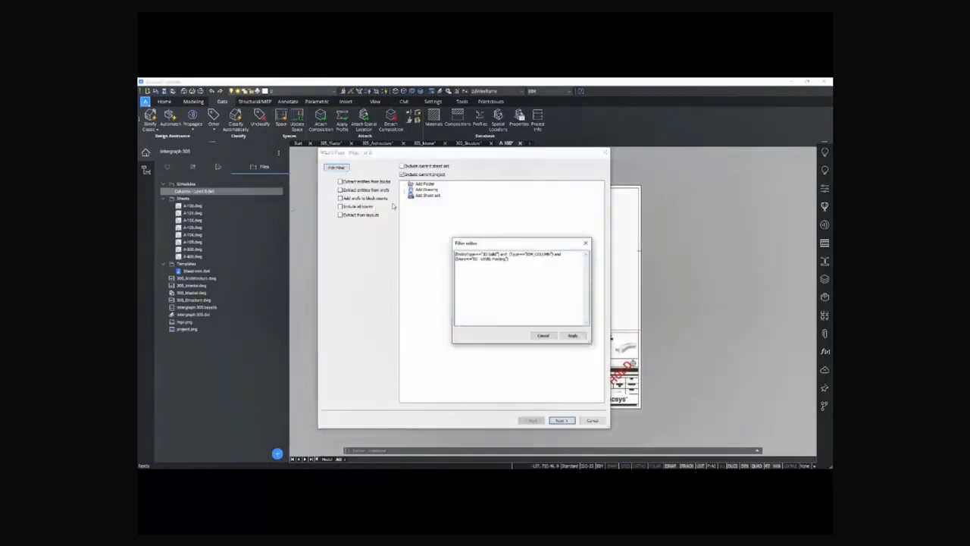
left_click(573, 335)
left_click(562, 420)
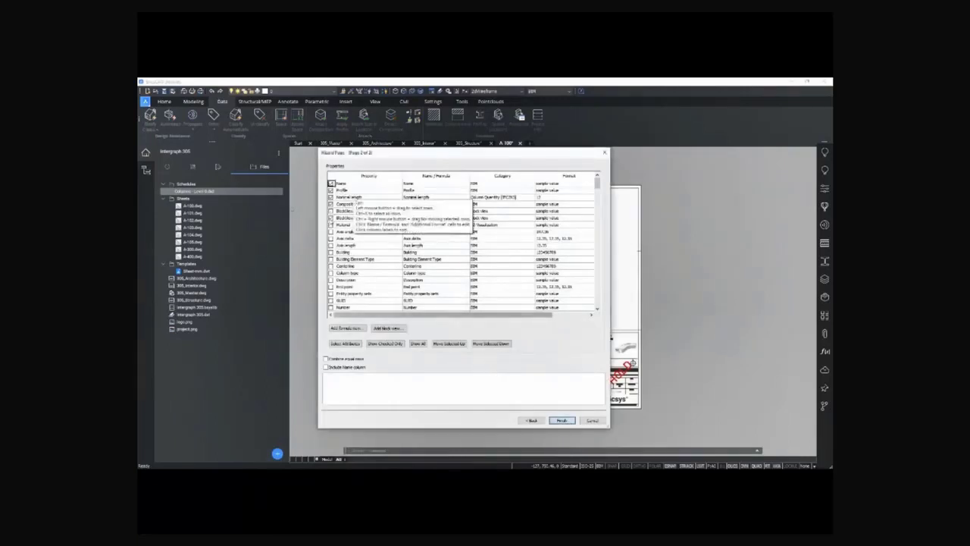
Generate the Columns - Level 0 table on sheet A-100 near the top middle and check it
left_click(561, 420)
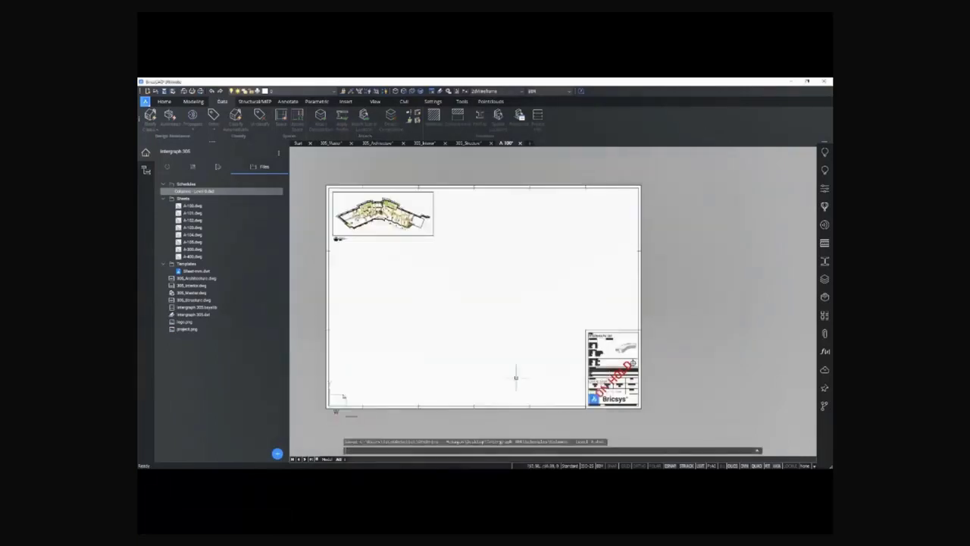
right_click(215, 194)
left_click(245, 201)
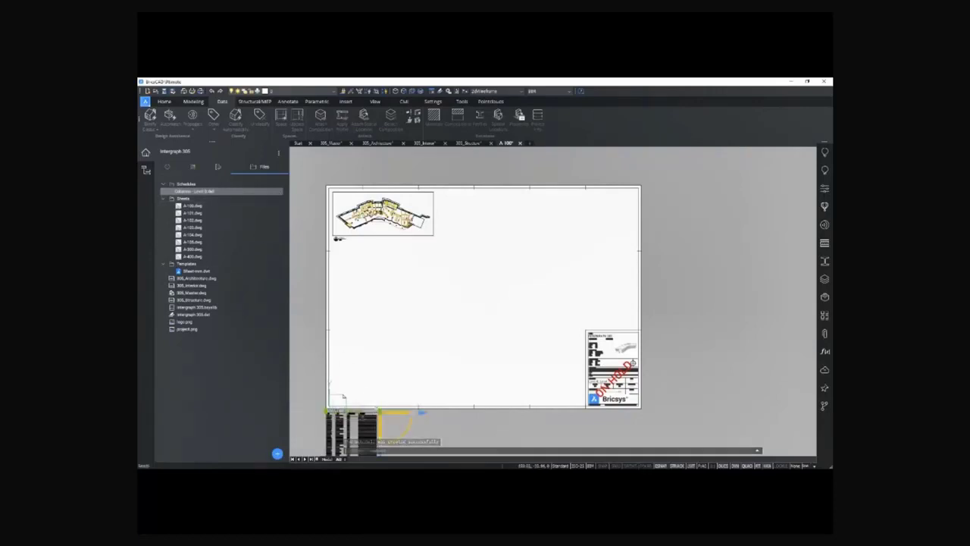
mouse_move(379, 412)
left_mouse_down()
mouse_move(493, 206)
mouse_move(490, 194)
left_mouse_up()
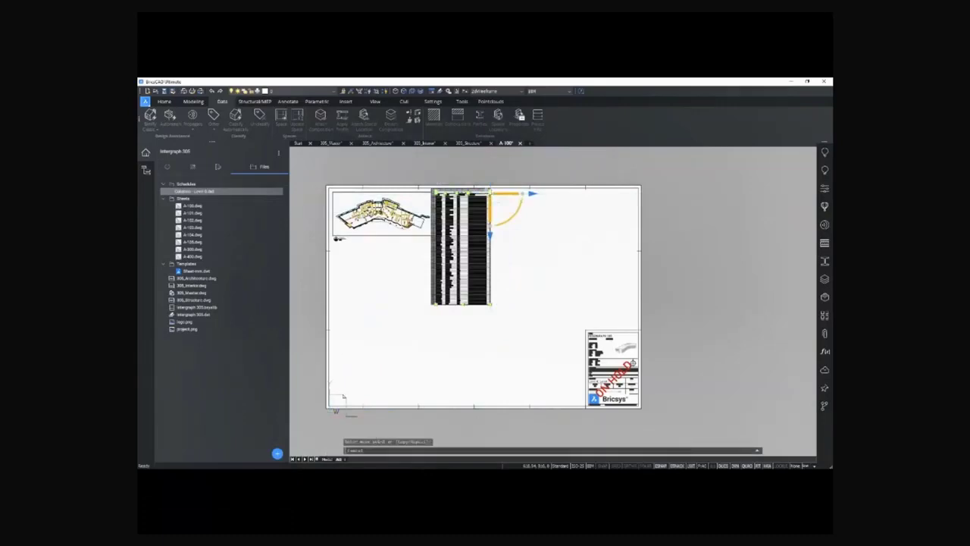
scroll(485, 193, "up", 5)
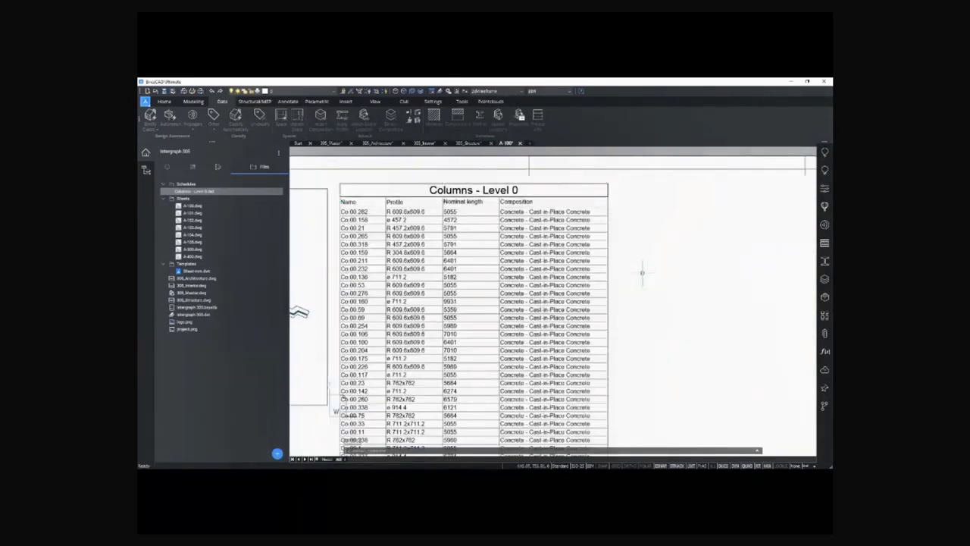
key("Escape")
scroll(640, 295, "up", 1)
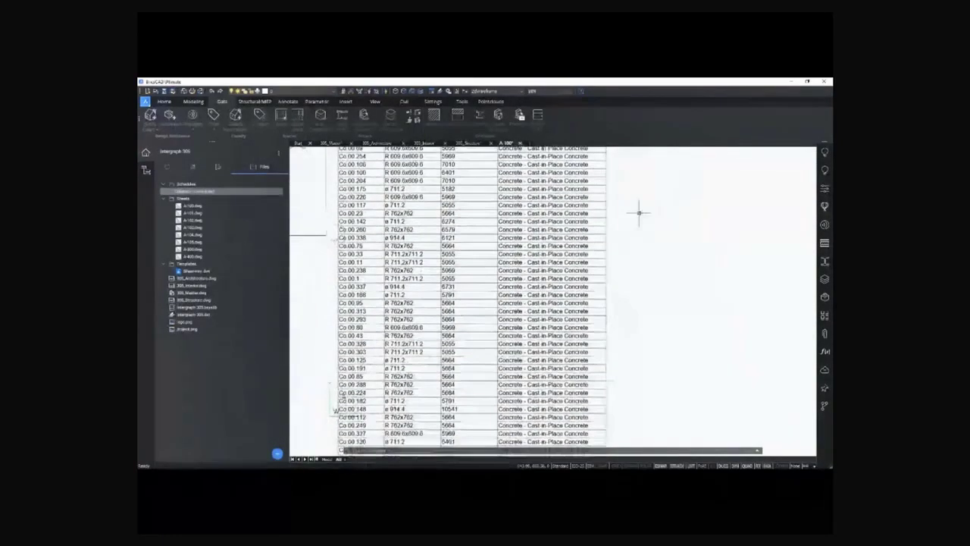
scroll(644, 217, "down", 4)
scroll(599, 250, "up", 1)
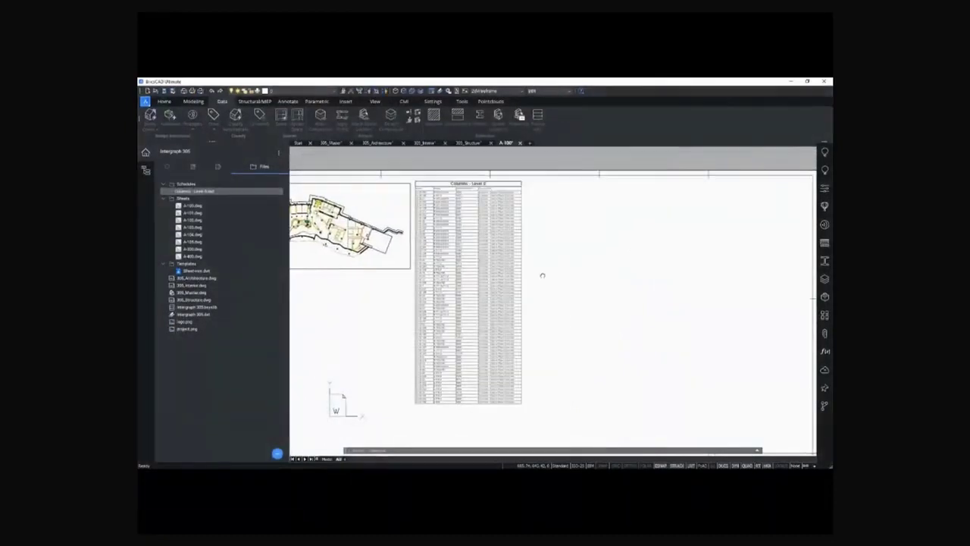
scroll(554, 274, "down", 1)
middle_click_drag(554, 273, 536, 266)
Import the Wall & Column Schedules.py script into the project's Scripts
left_click(277, 453)
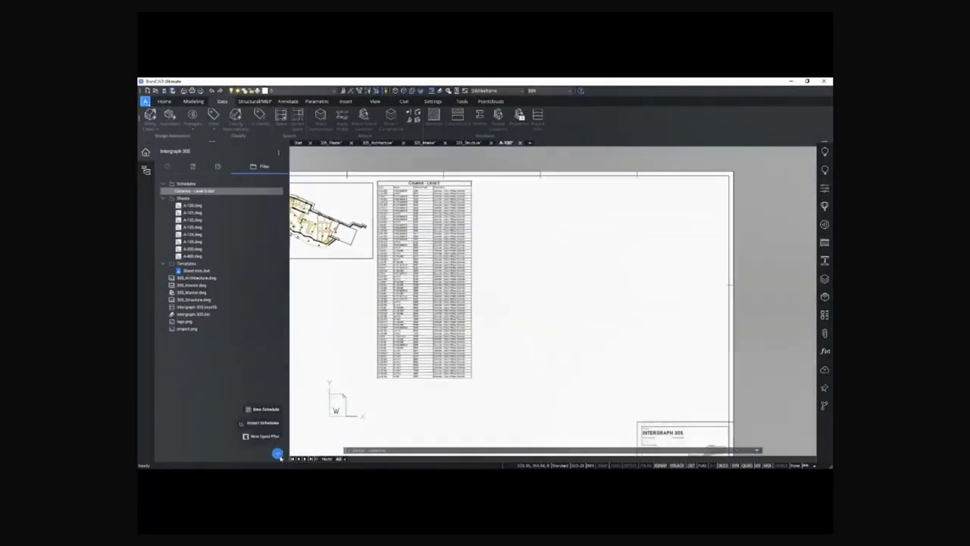
left_click(267, 427)
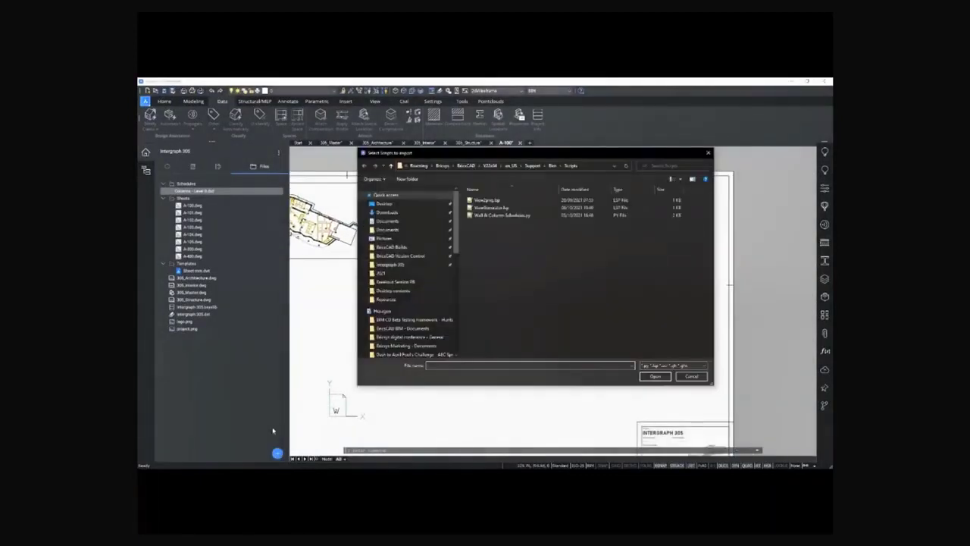
left_click(529, 217)
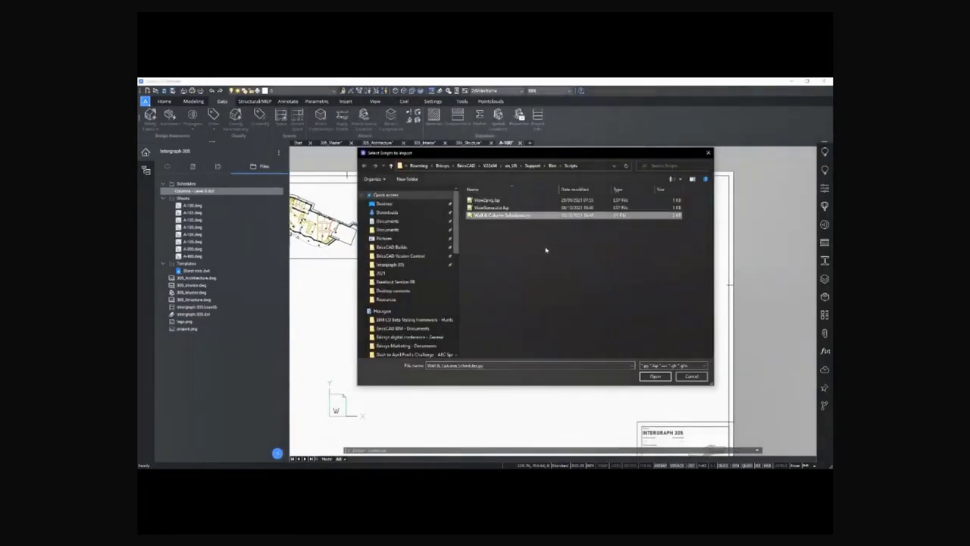
left_click(655, 377)
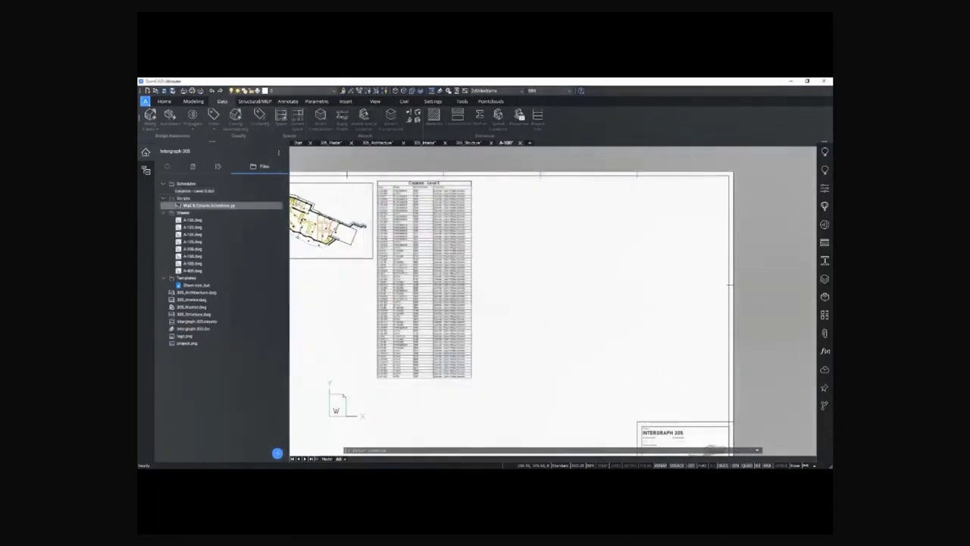
Run the script on the 305_Master model and refresh the file list to show the CSV schedules
left_click(330, 142)
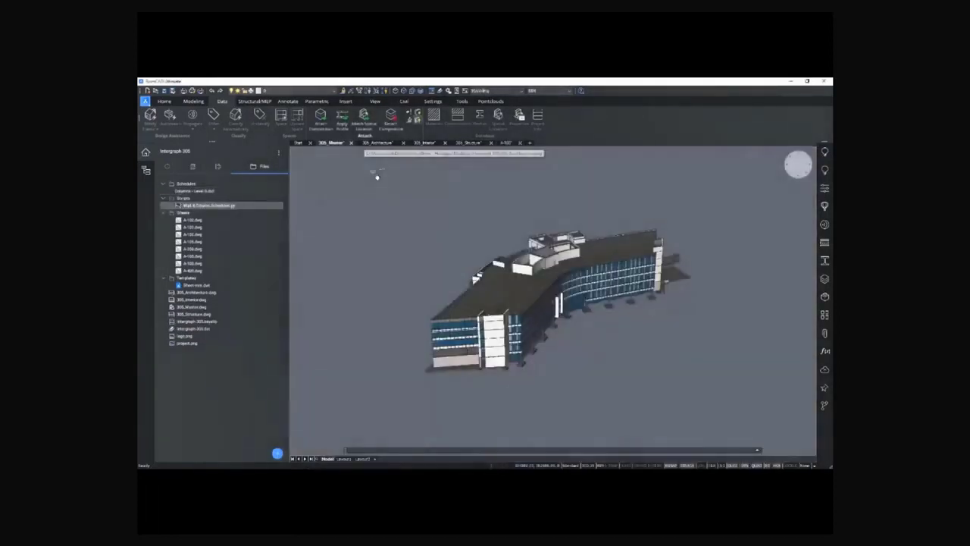
right_click(221, 206)
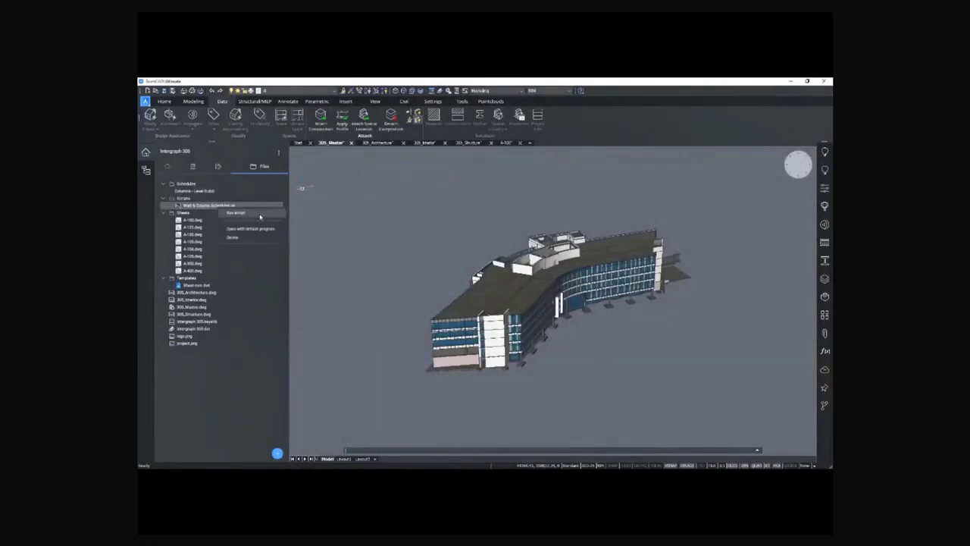
left_click(260, 216)
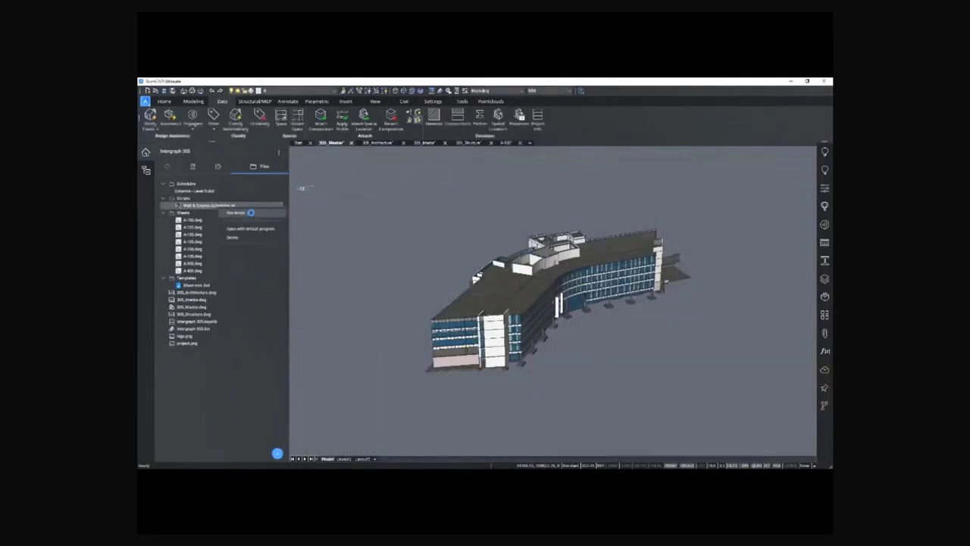
left_click(278, 152)
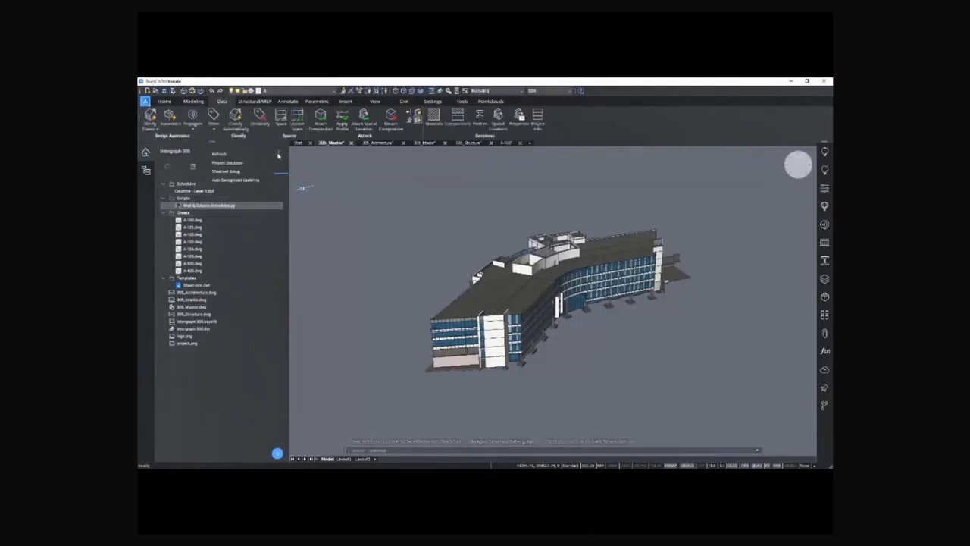
left_click(269, 159)
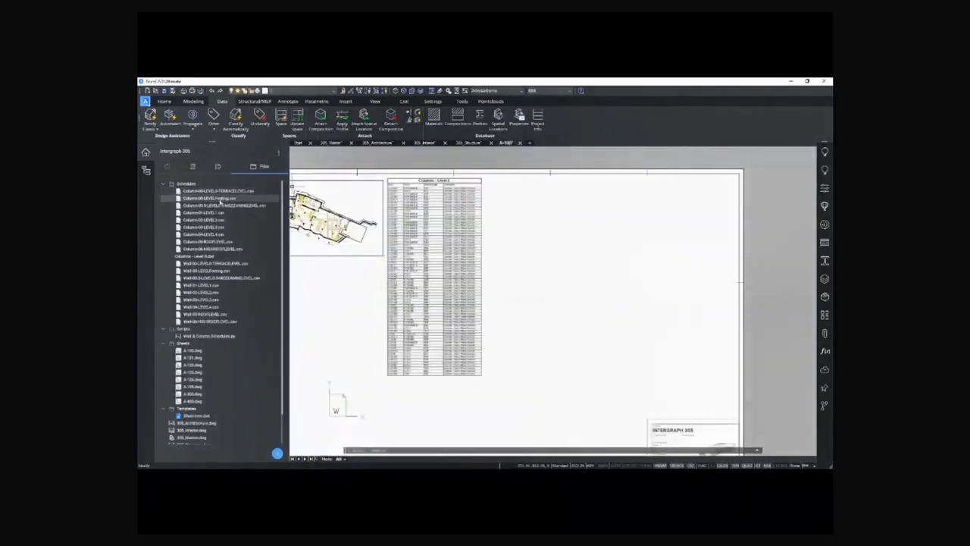
Link the Column-00 Footing CSV as a table and place it beside the existing column table
double_click(221, 198)
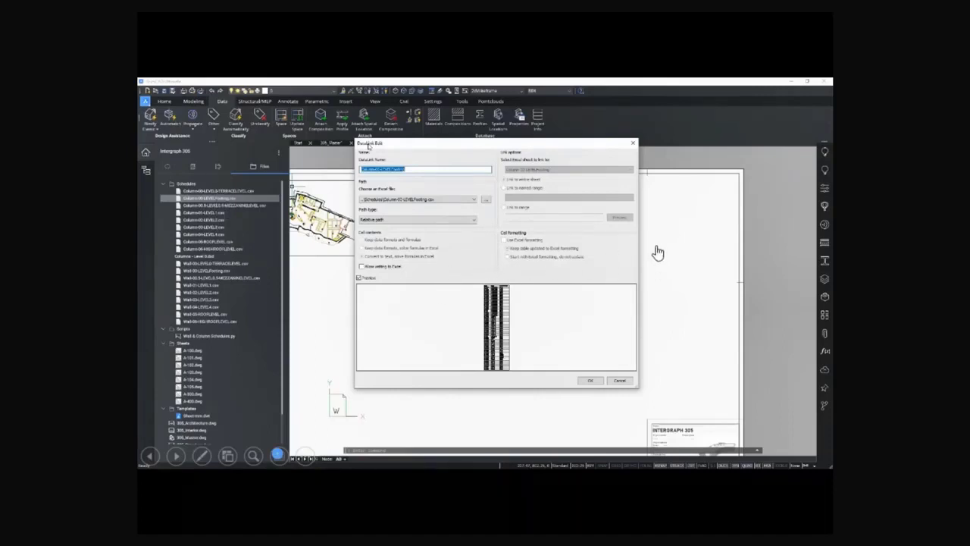
key("Return")
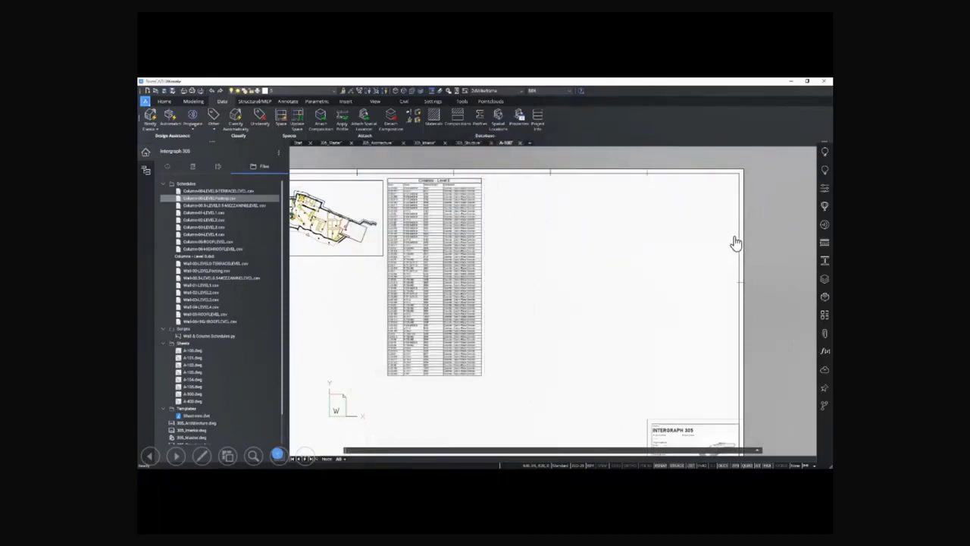
left_click(486, 176)
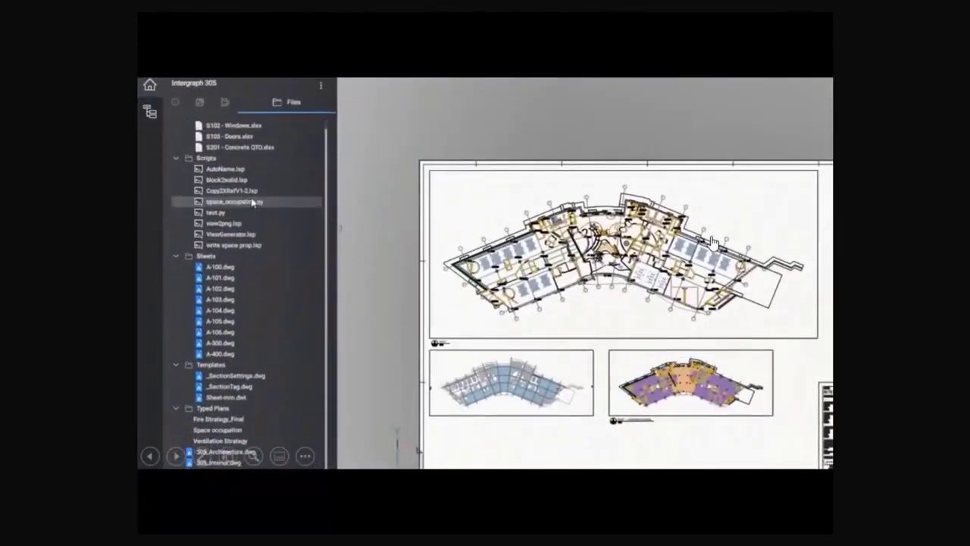
Select space_occupation.py in the project files and refresh the file list
scroll(253, 202, "down", 1)
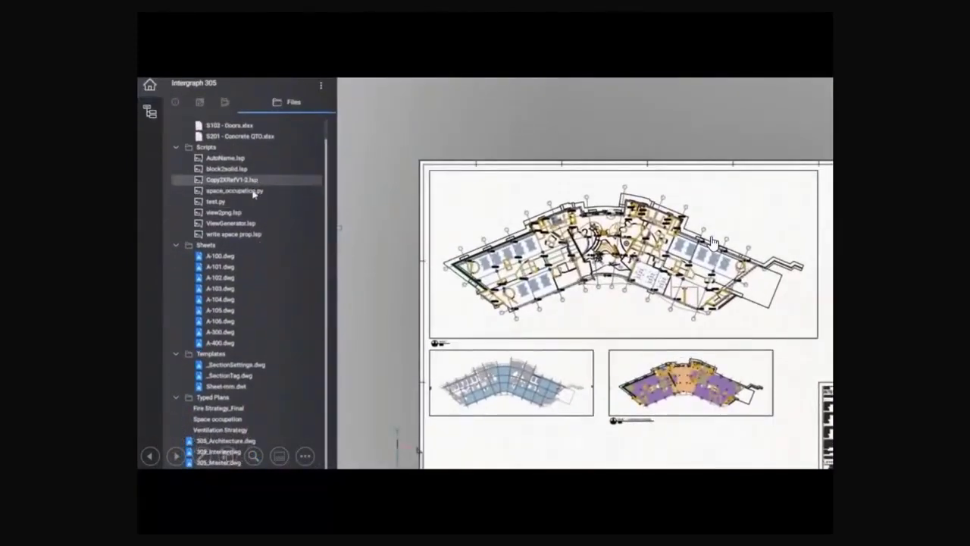
left_click(255, 192)
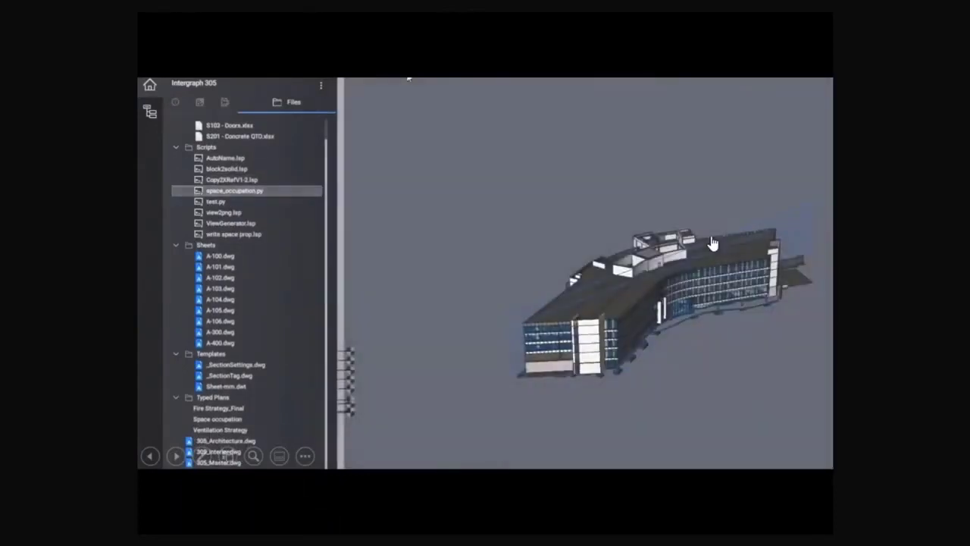
left_click(321, 84)
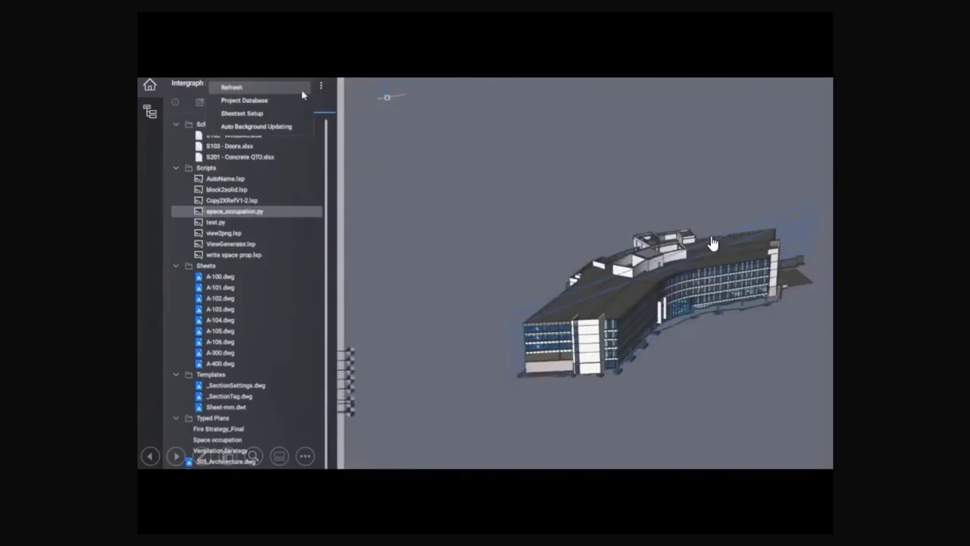
left_click(303, 89)
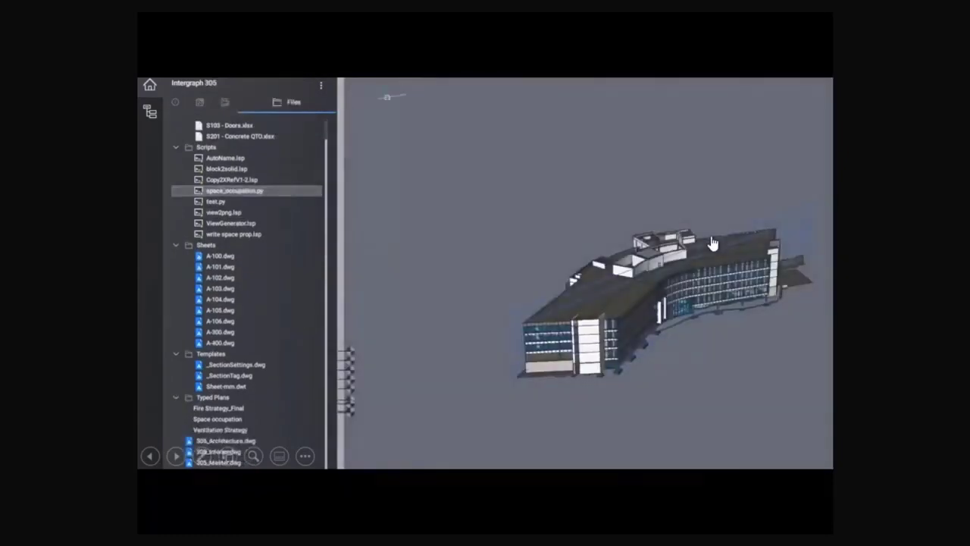
Run space_occupation.py, refresh the list, and open SpaceOccupationArea01-LEVEL1.png
right_click(270, 195)
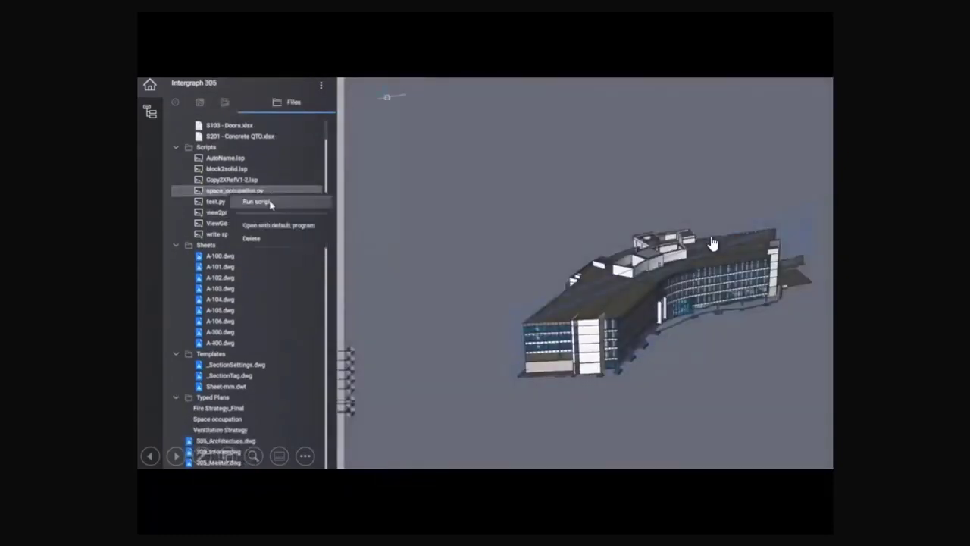
left_click(270, 202)
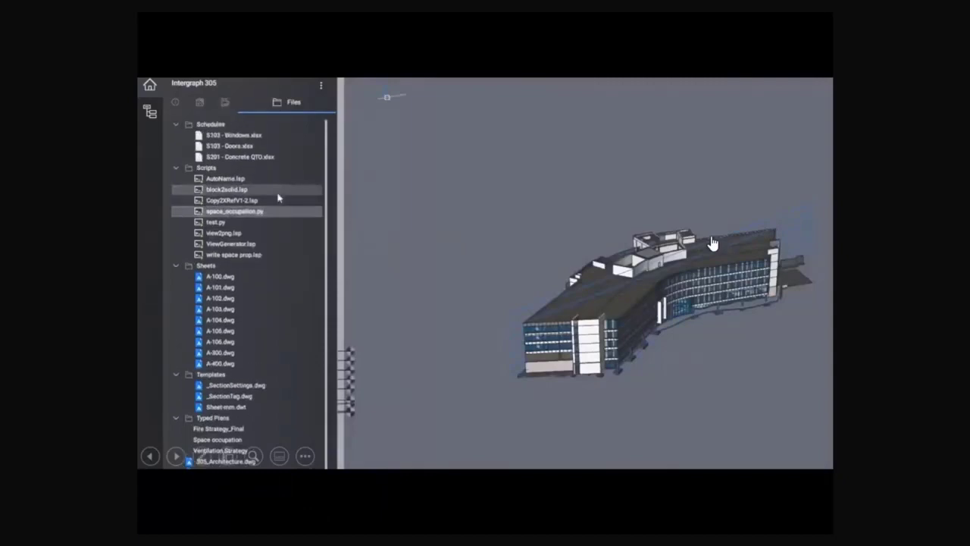
left_click(321, 86)
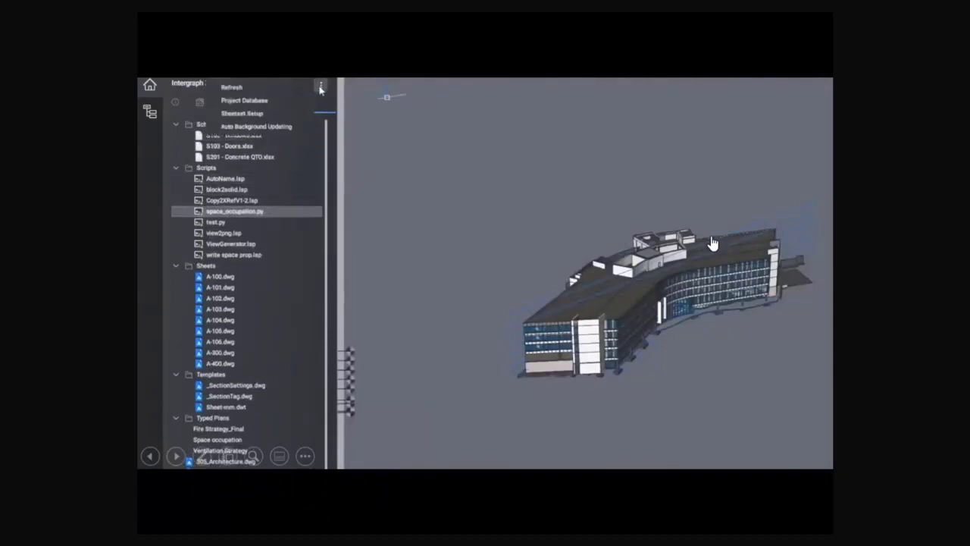
left_click(282, 91)
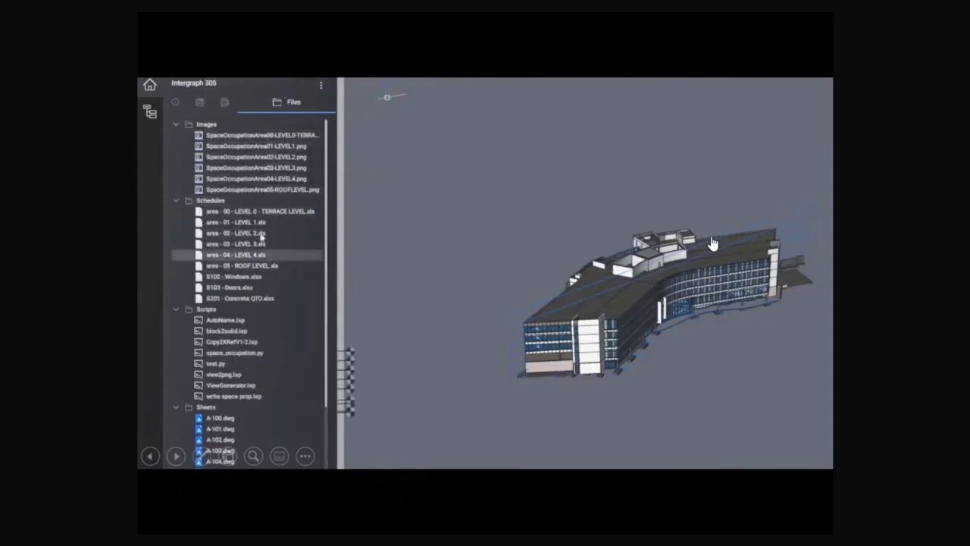
double_click(262, 148)
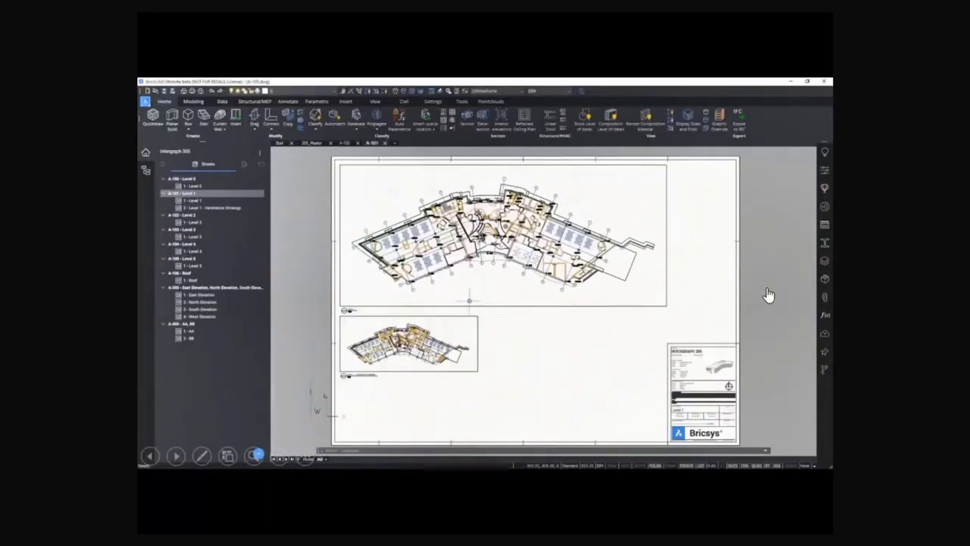
Pan to the level 1 ventilation strategy viewport and select the Ventilation Strategy typed plan in Files
middle_click_drag(489, 312, 564, 296)
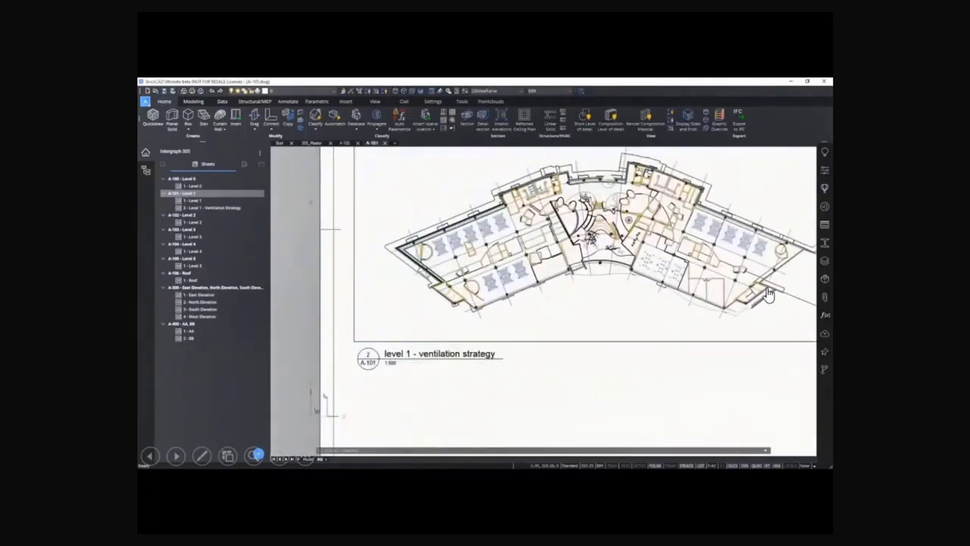
left_click(263, 166)
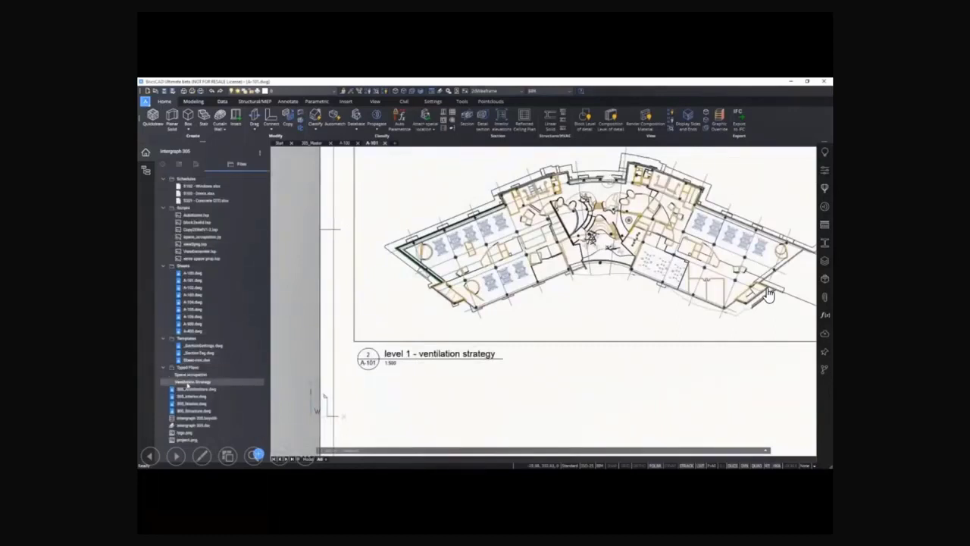
left_click(189, 383)
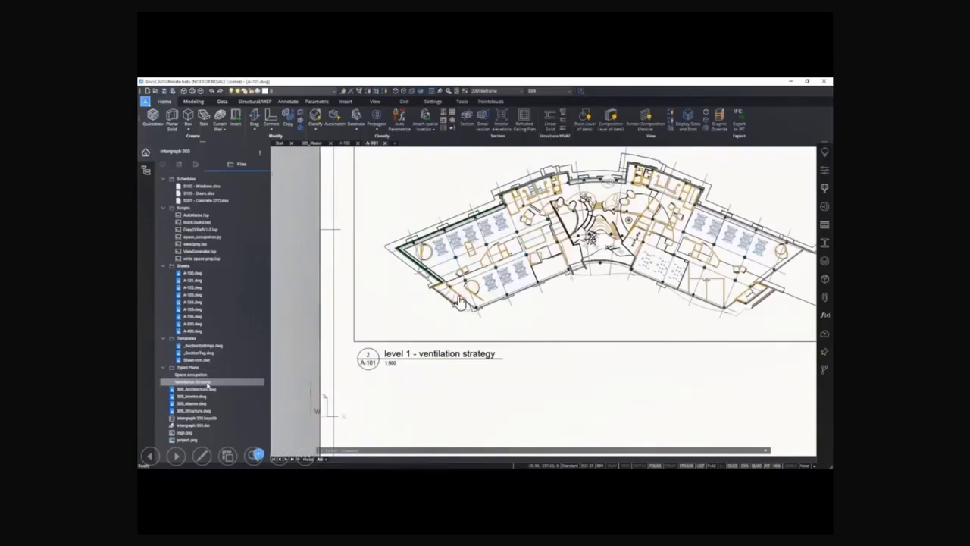
right_click(209, 388)
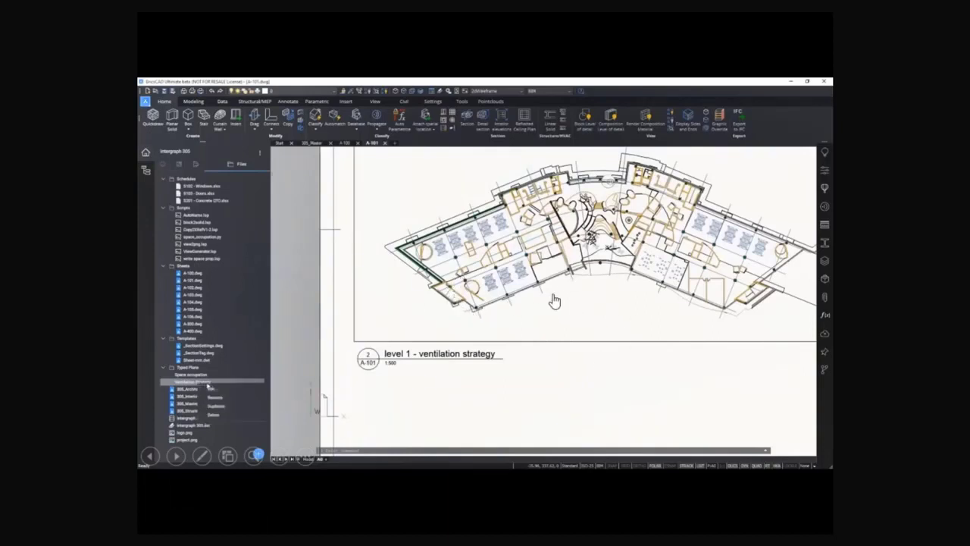
double_click(227, 382)
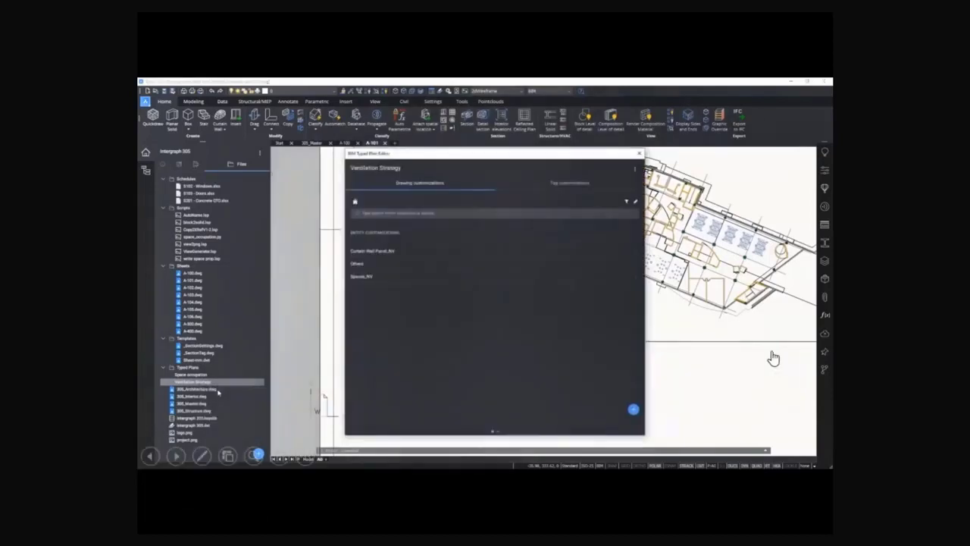
left_click(366, 264)
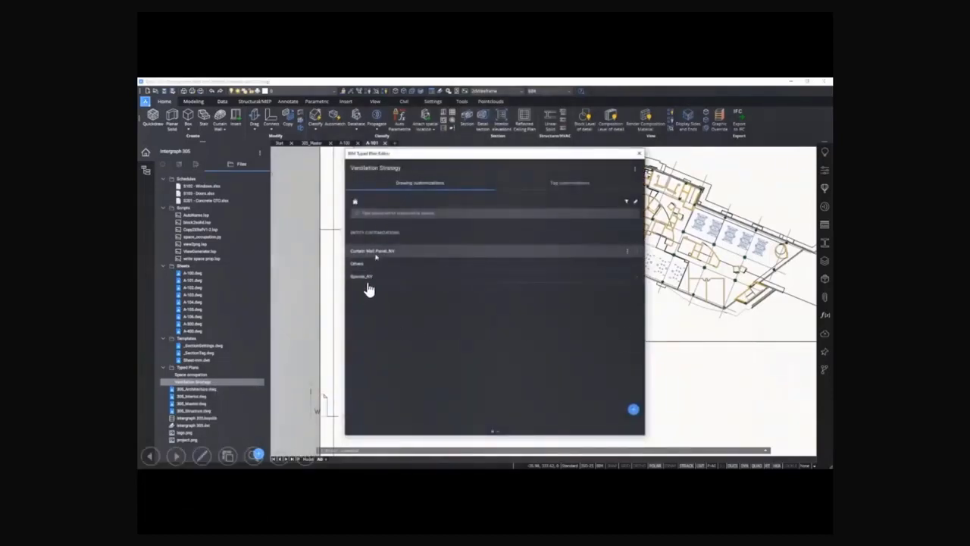
left_click(377, 253)
left_click(419, 226)
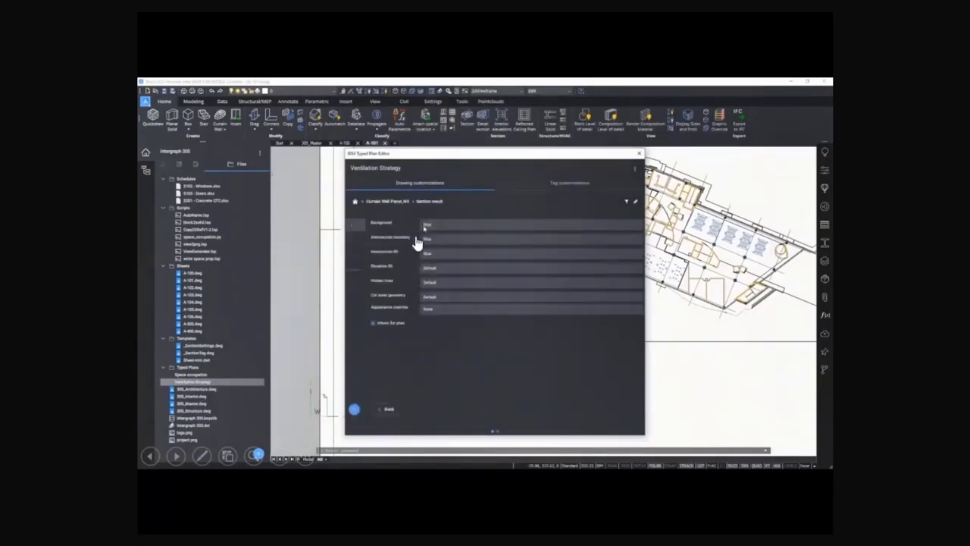
key("alt+Left")
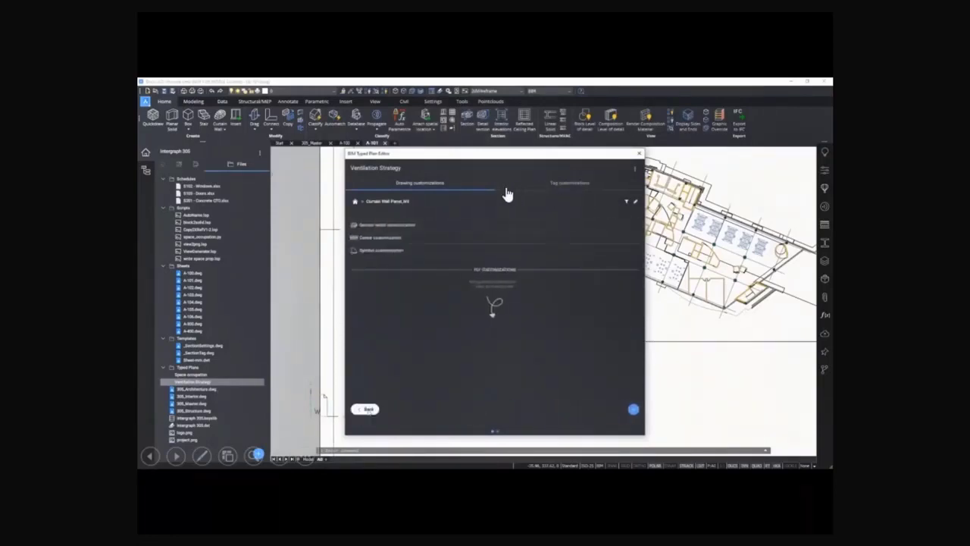
key("alt+Left")
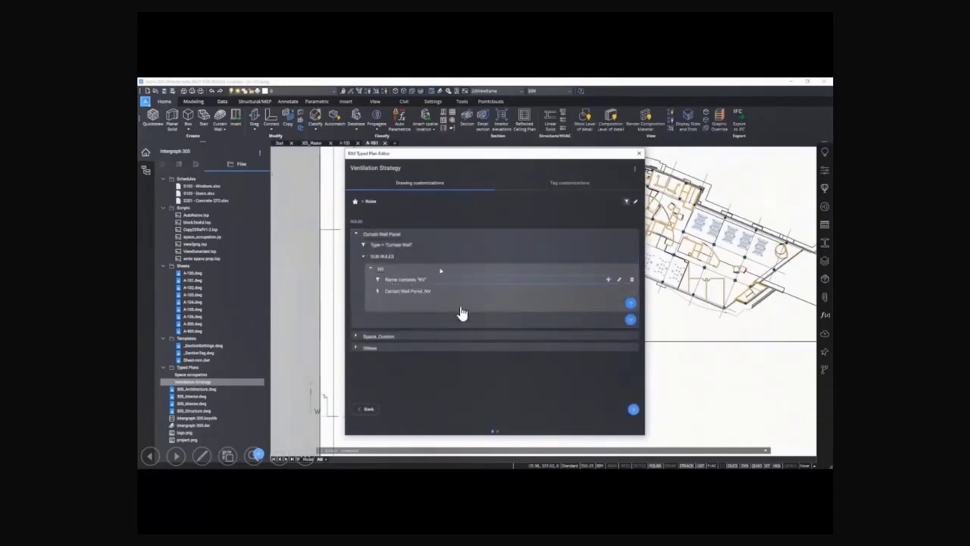
Set the Level 1 ventilation viewport's drawing customization to Ventilation Strategy, then enter the viewport
key("Escape")
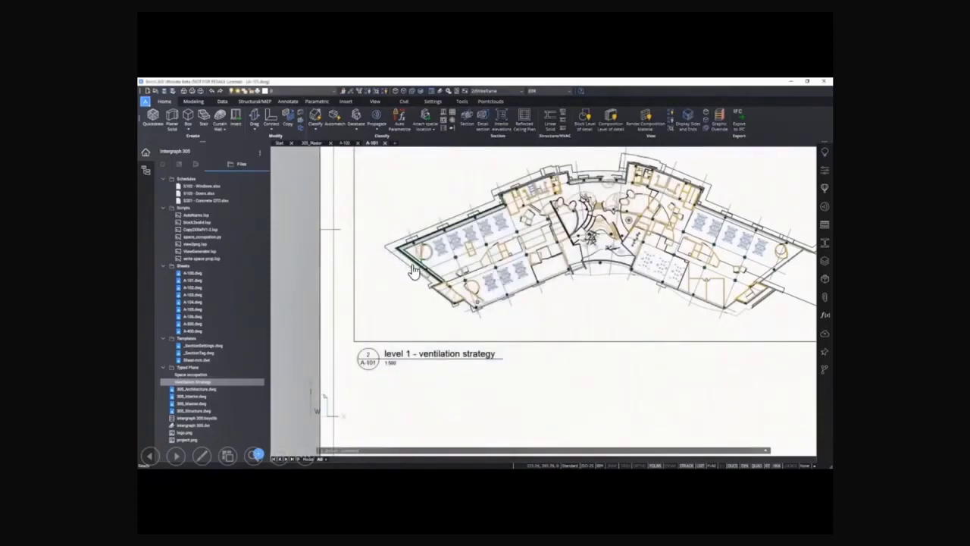
scroll(445, 303, "down", 3)
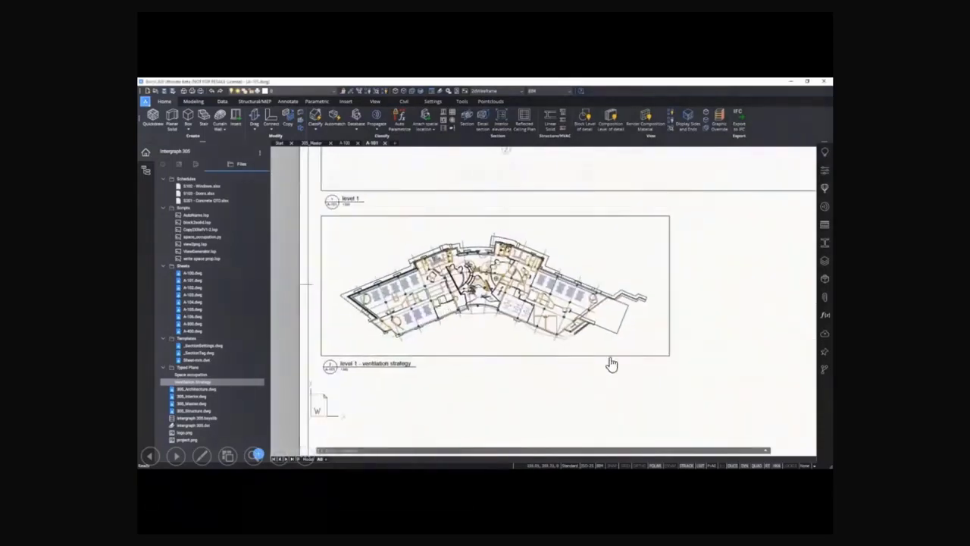
left_click(627, 368)
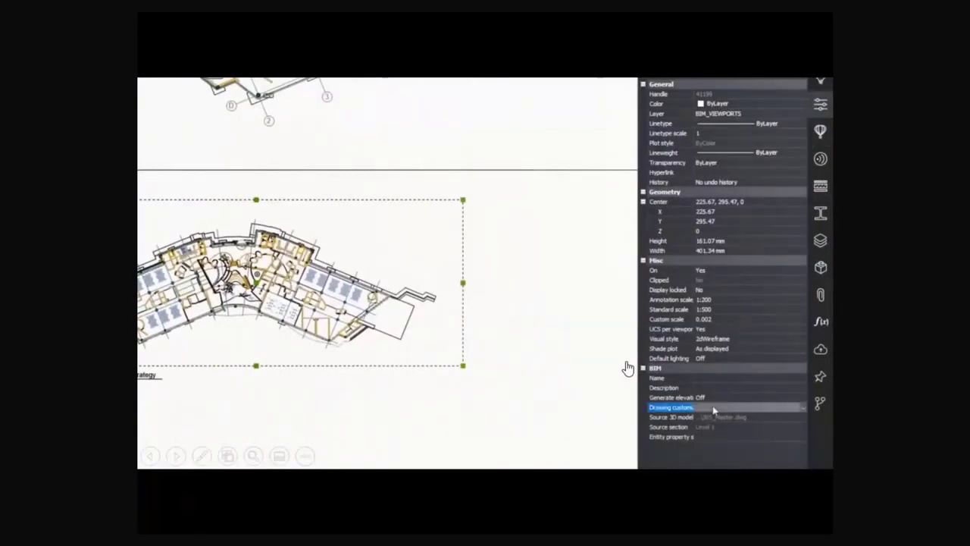
left_click(714, 407)
left_click(714, 407)
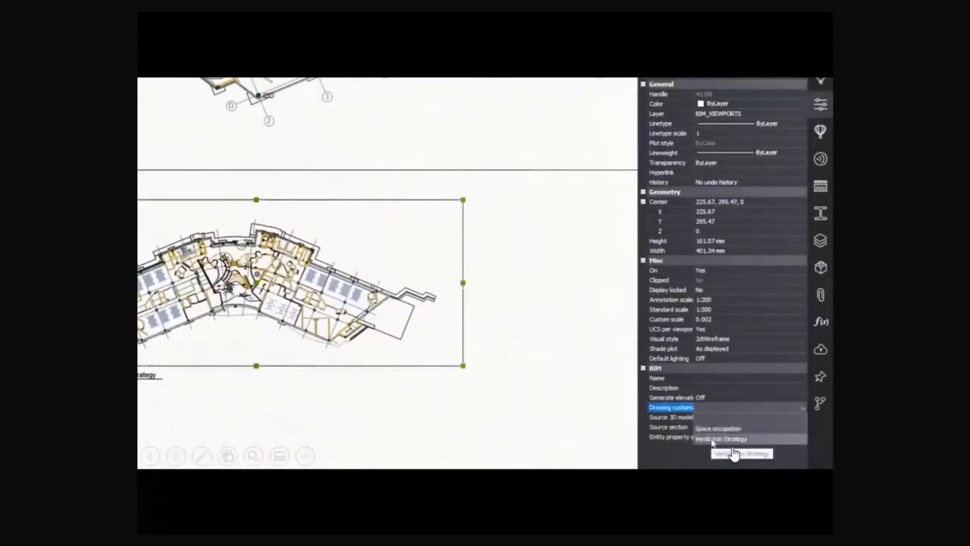
left_click(724, 440)
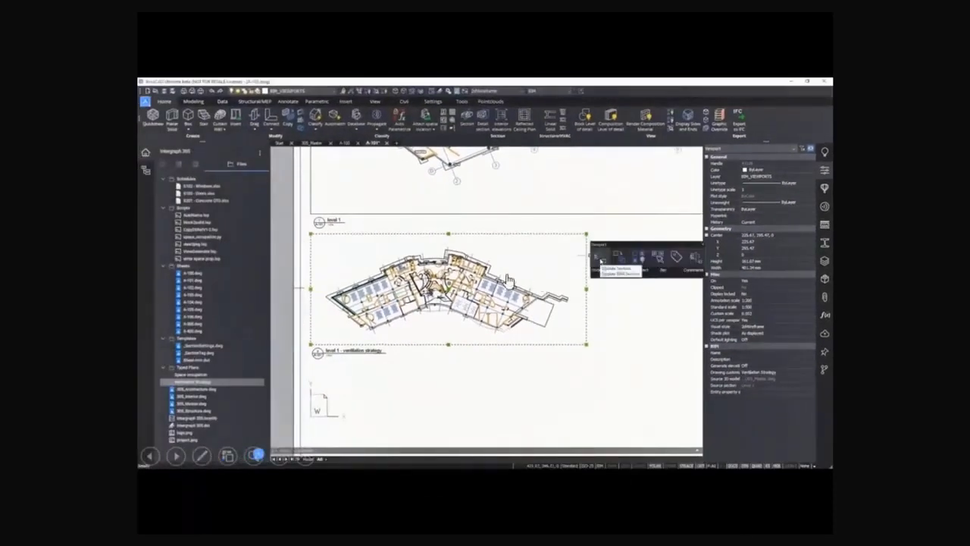
key("Escape")
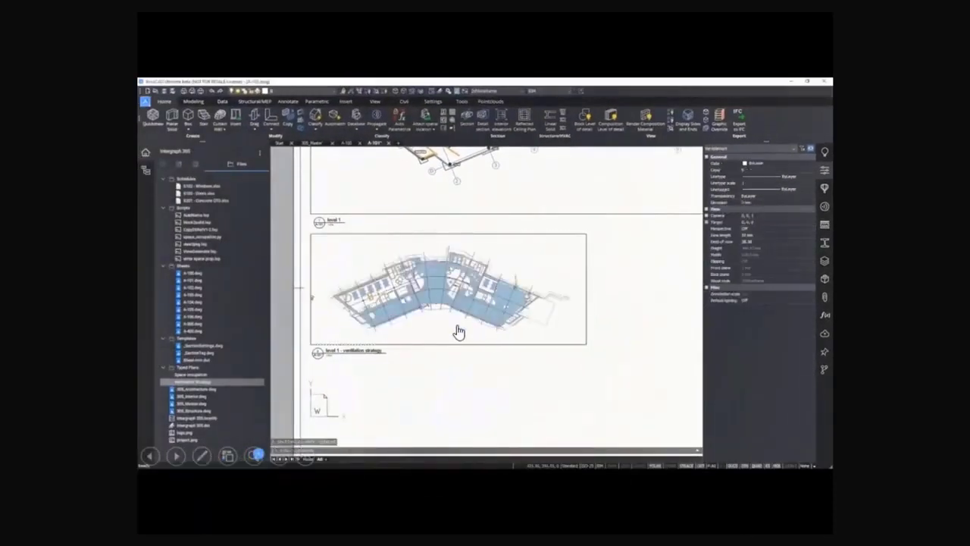
double_click(447, 265)
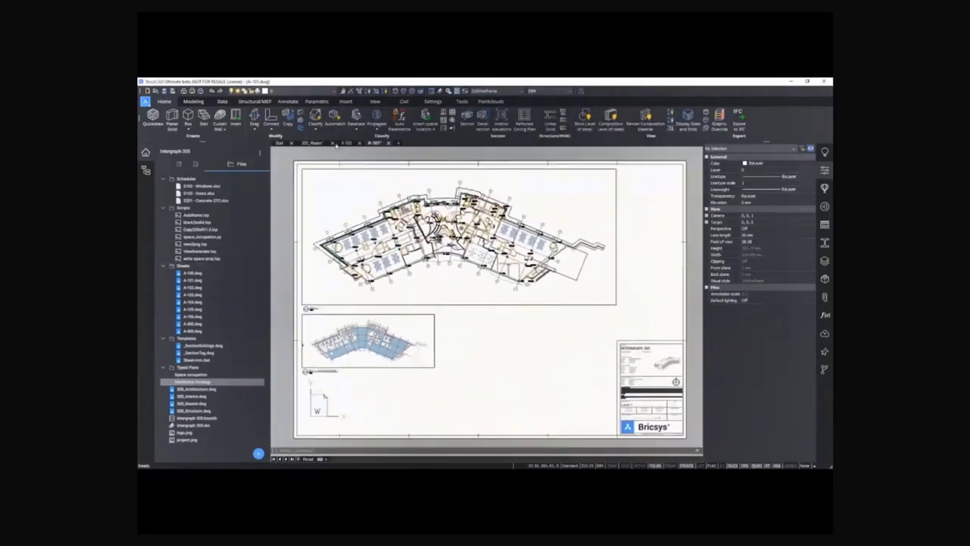
On sheet A-100, place a second floor-plan viewport below the first
left_click(351, 144)
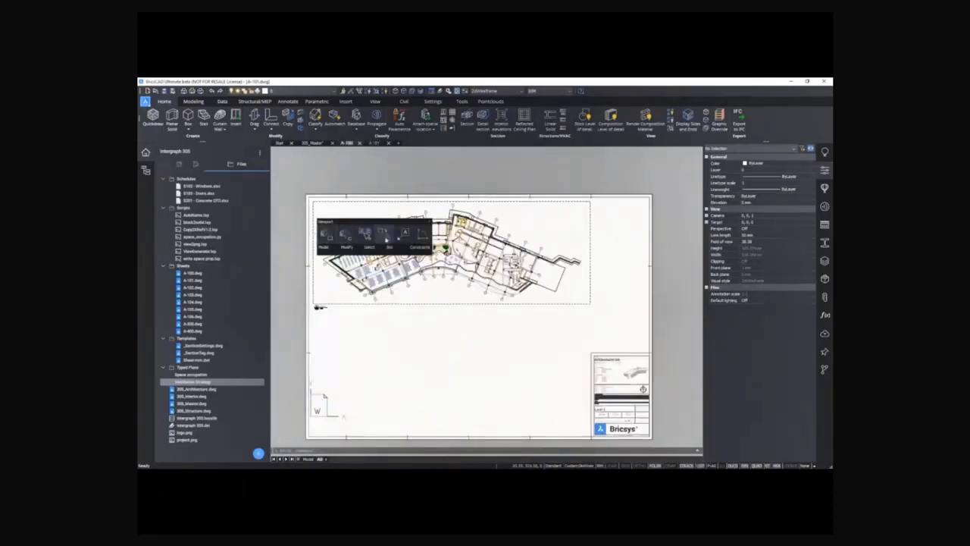
left_click(385, 239)
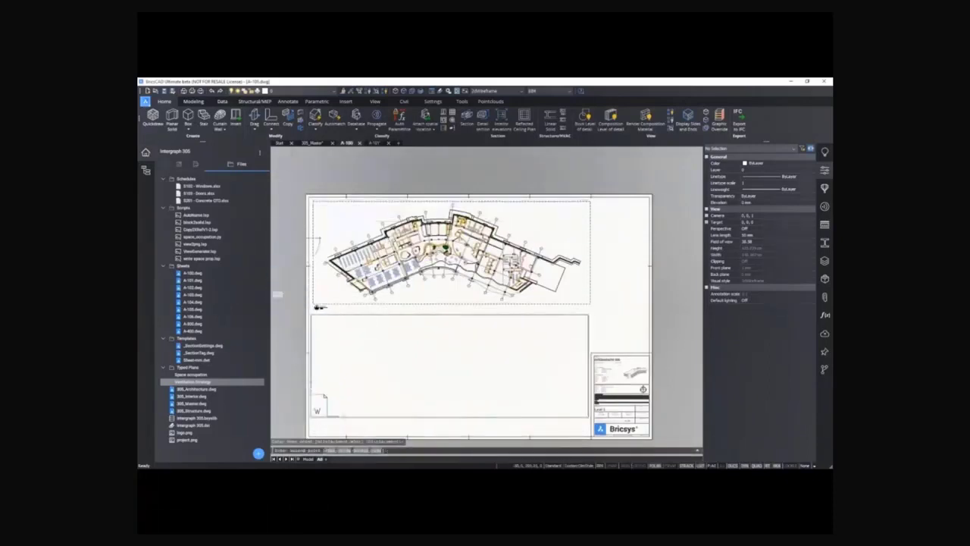
left_click(277, 294)
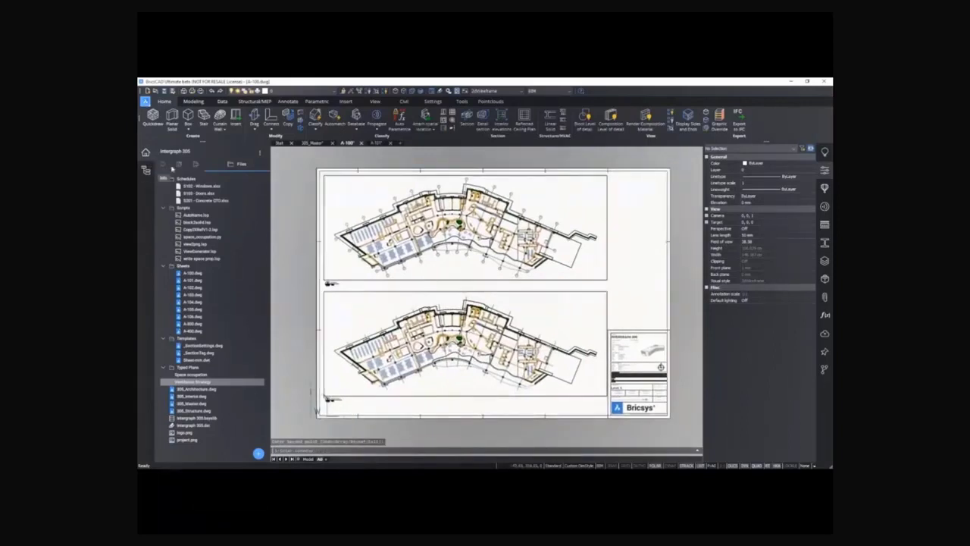
Rename the new sheet view to 'Level 0 - Fire & Life Safety' in View Properties
left_click(179, 164)
right_click(208, 195)
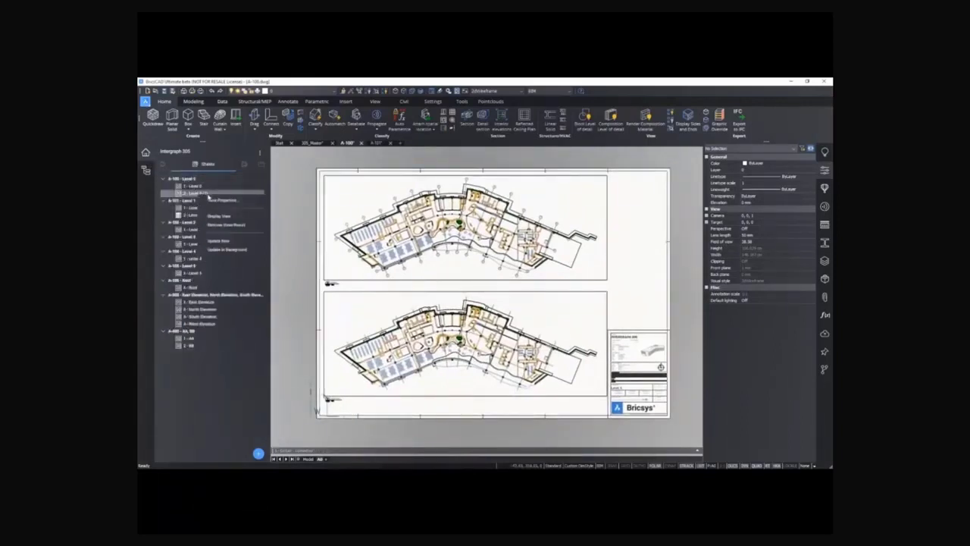
left_click(221, 200)
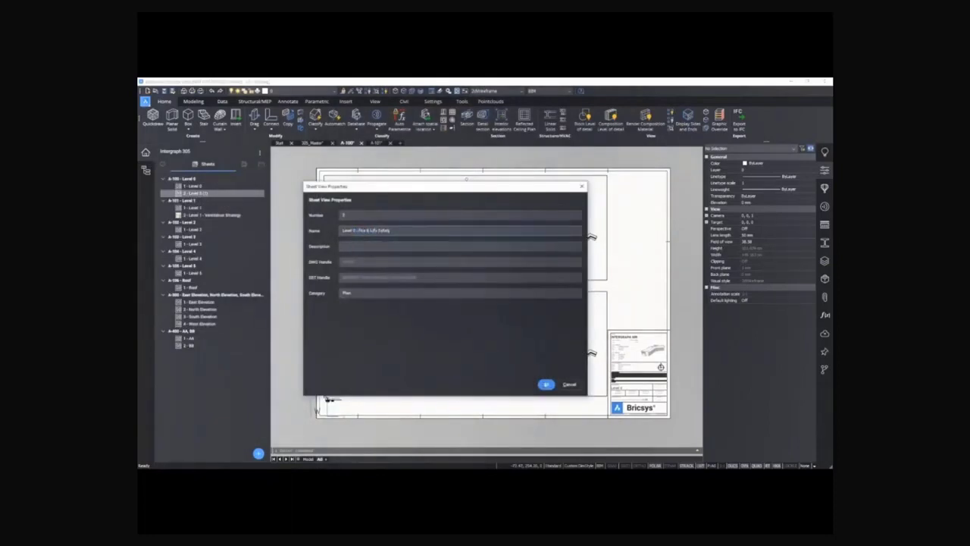
left_click(545, 384)
middle_click_drag(302, 427, 324, 395)
scroll(393, 271, "up", 1)
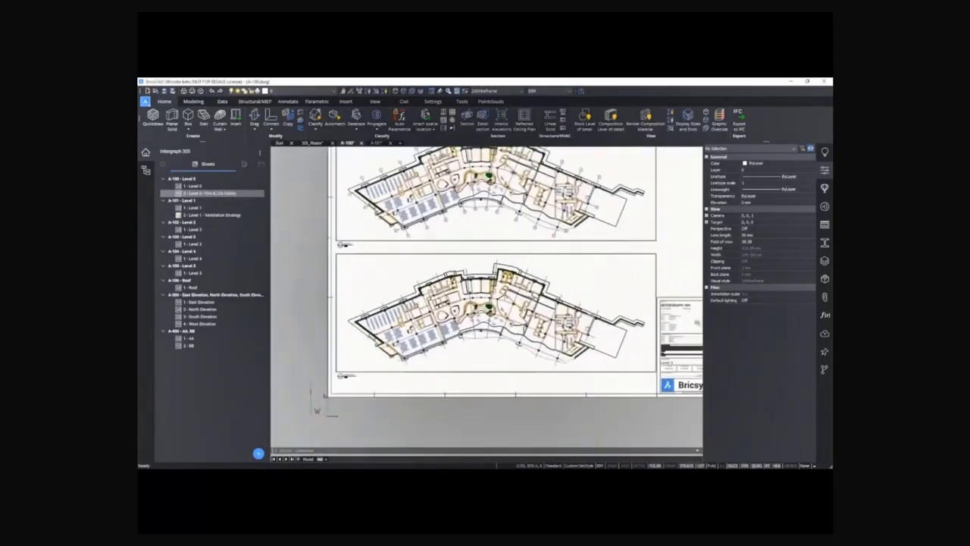
left_click(259, 166)
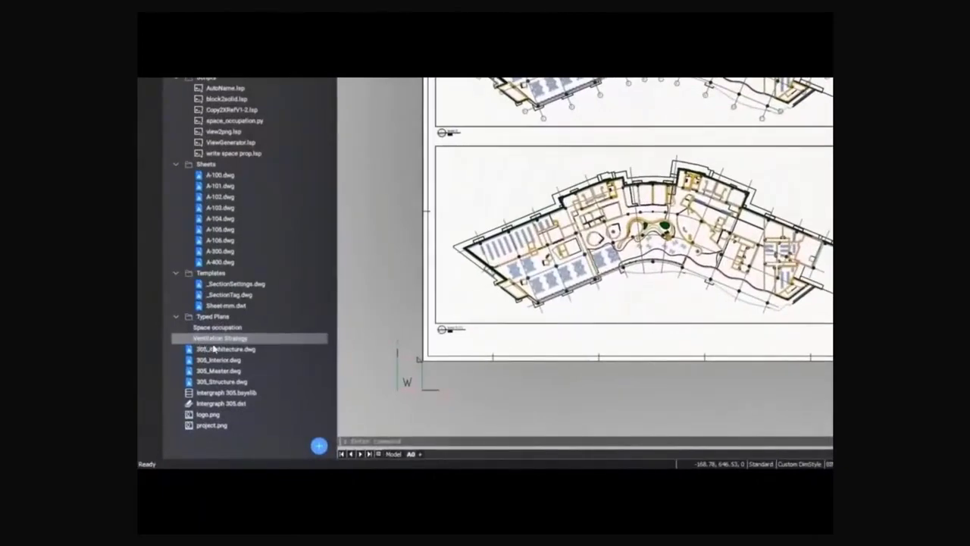
Import Fire Strategy_Final.tp from the Desktop as a typed plan
left_click(319, 447)
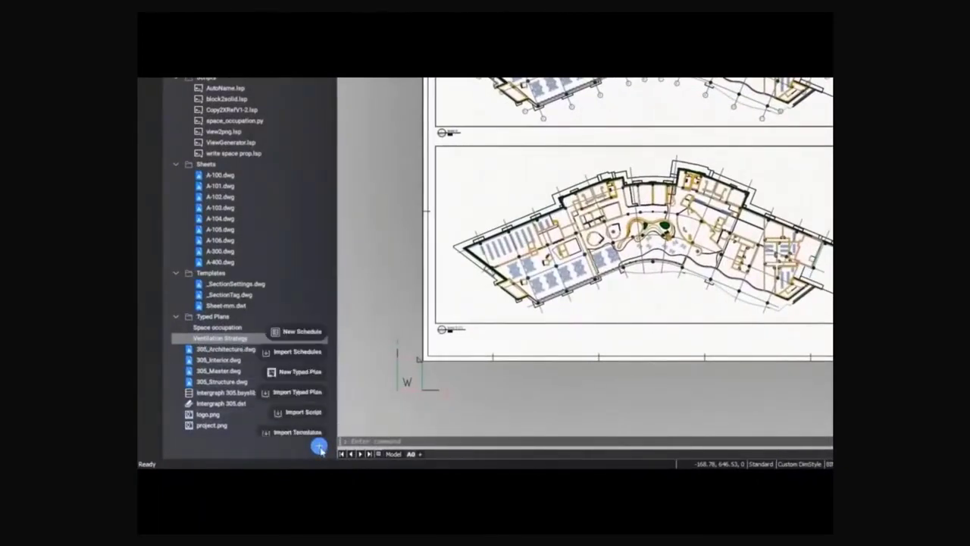
left_click(298, 387)
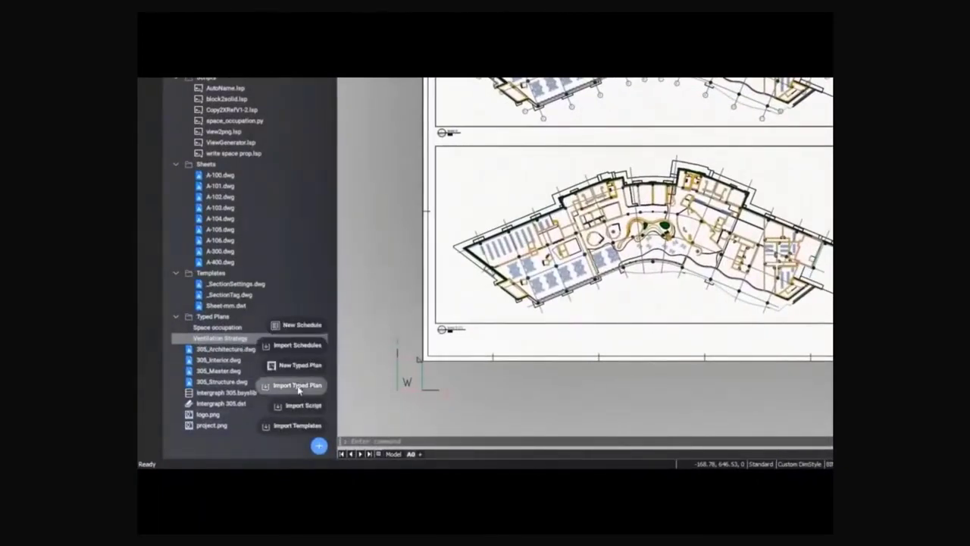
left_click(265, 165)
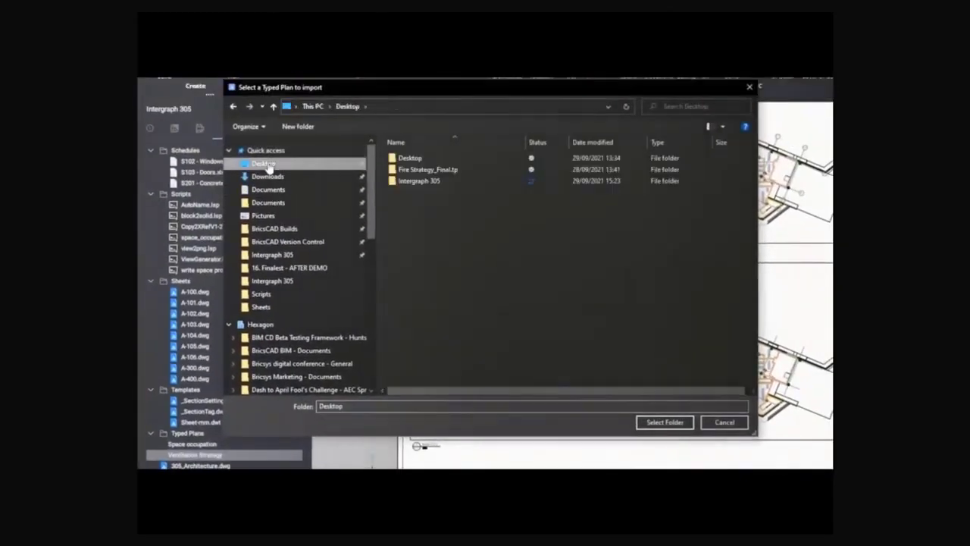
left_click(453, 173)
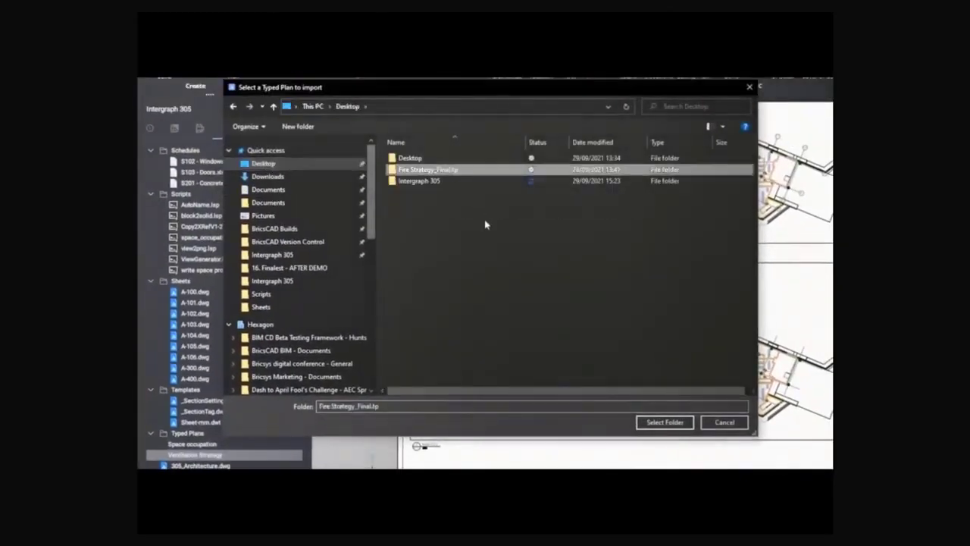
left_click(667, 423)
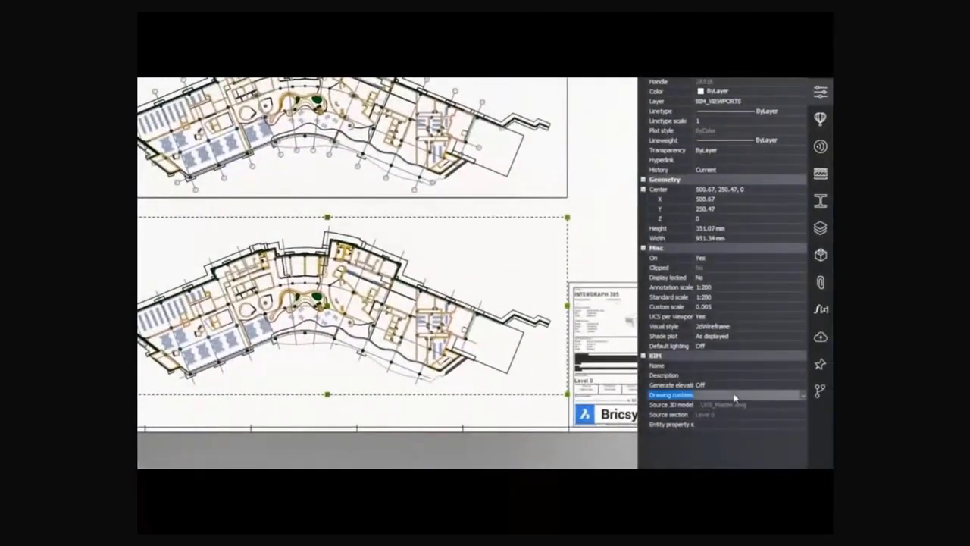
Set the lower viewport's drawing customization to Fire Strategy_Final and inspect the red, blue and purple walls
left_click(733, 395)
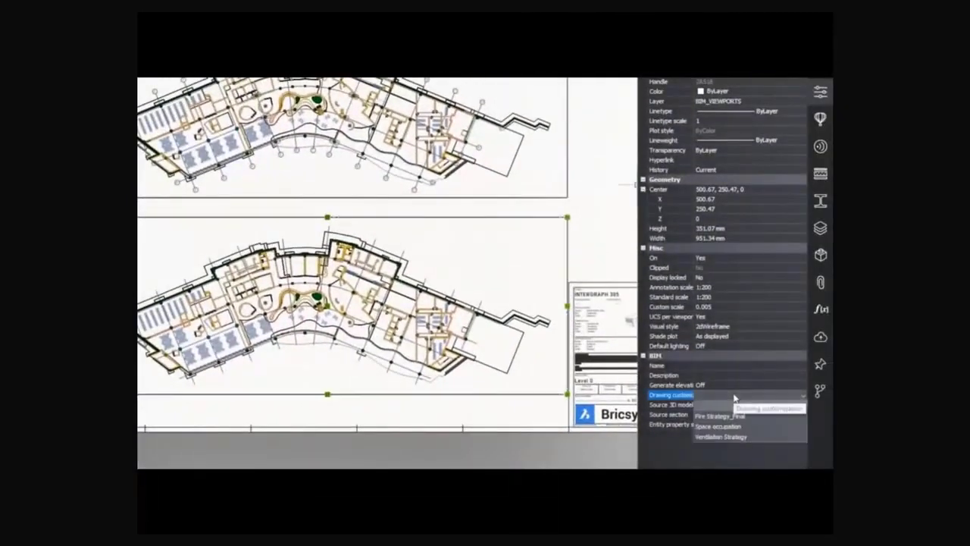
left_click(737, 418)
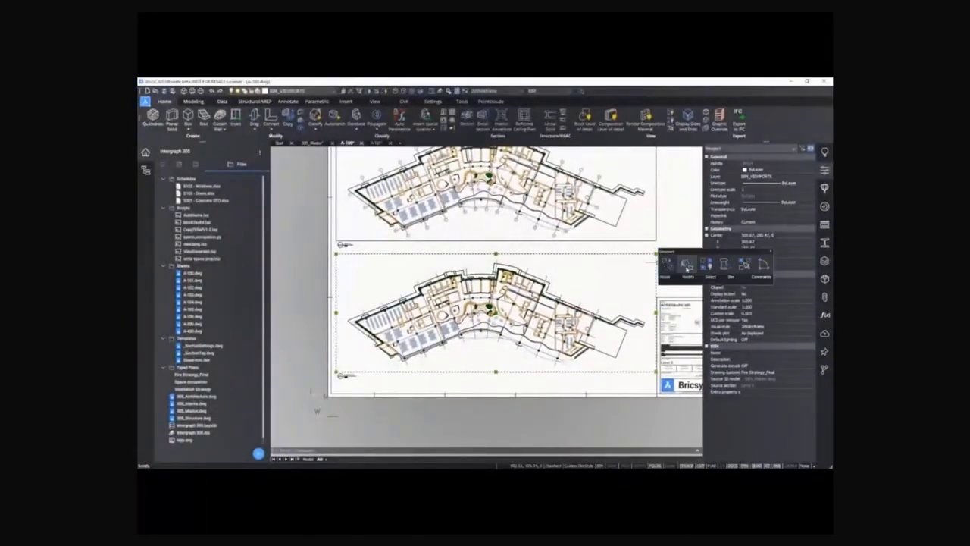
key("Escape")
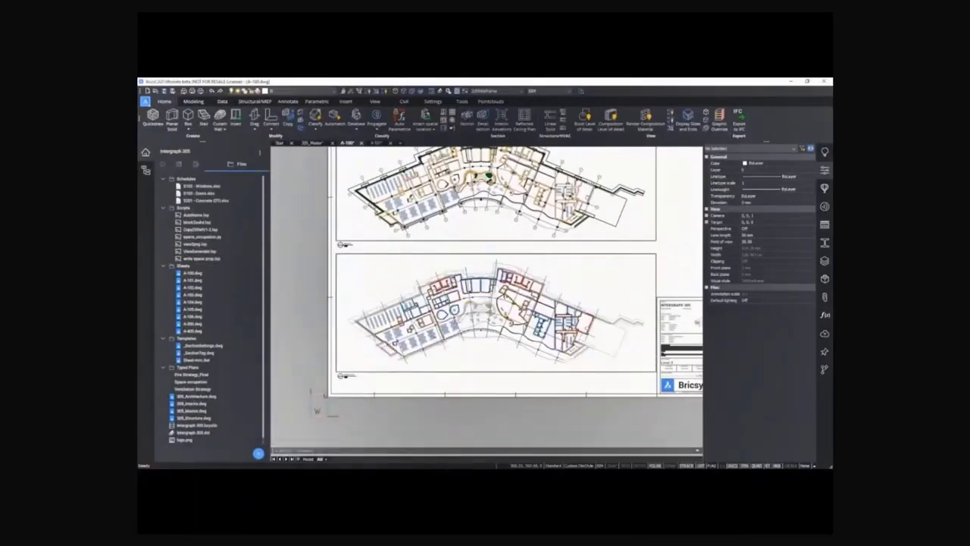
scroll(428, 266, "up", 3)
scroll(428, 265, "up", 3)
scroll(429, 266, "up", 3)
scroll(428, 265, "up", 3)
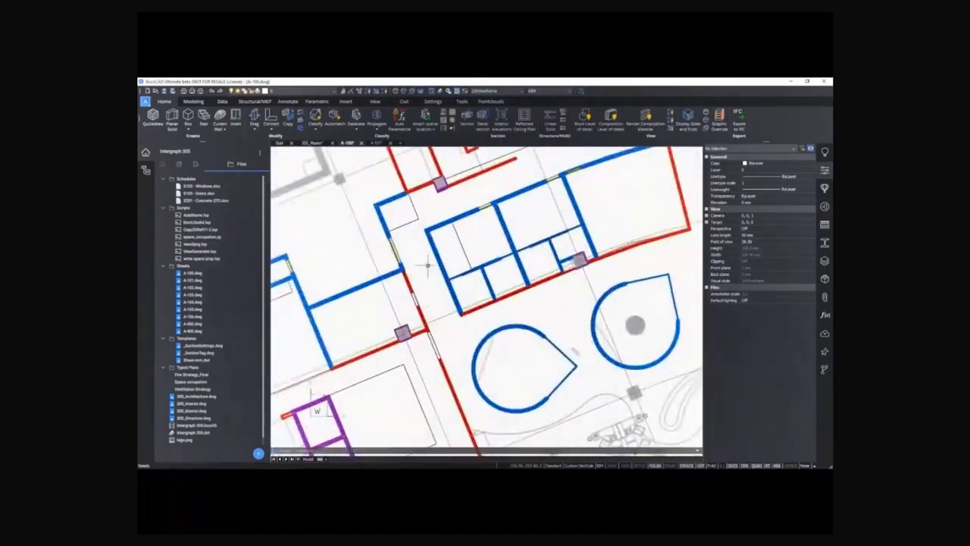
mouse_move(404, 294)
middle_mouse_down()
mouse_move(512, 278)
mouse_move(464, 349)
middle_mouse_up()
middle_click_drag(400, 327, 323, 396)
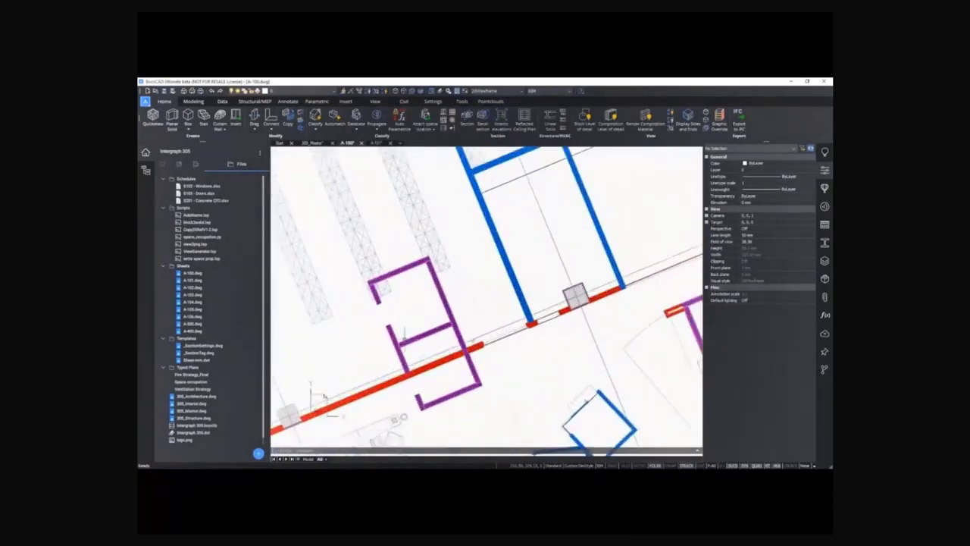
scroll(323, 395, "down", 1)
mouse_move(608, 236)
middle_mouse_down()
mouse_move(576, 288)
mouse_move(667, 318)
middle_mouse_up()
scroll(682, 322, "down", 1)
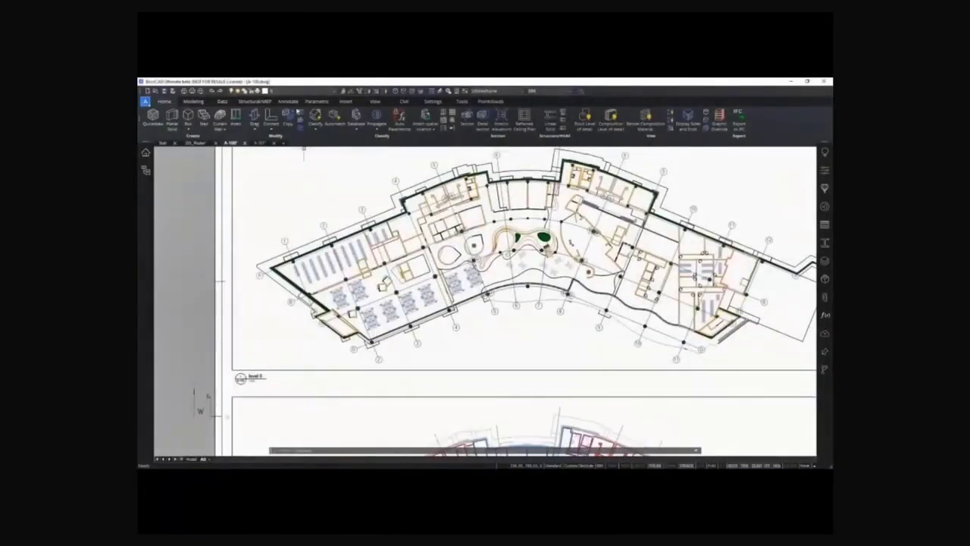
Auto-tag the Level 0 plan viewport, adding column tags like 'ø 914.4' and 'R 762x762'
left_click(292, 102)
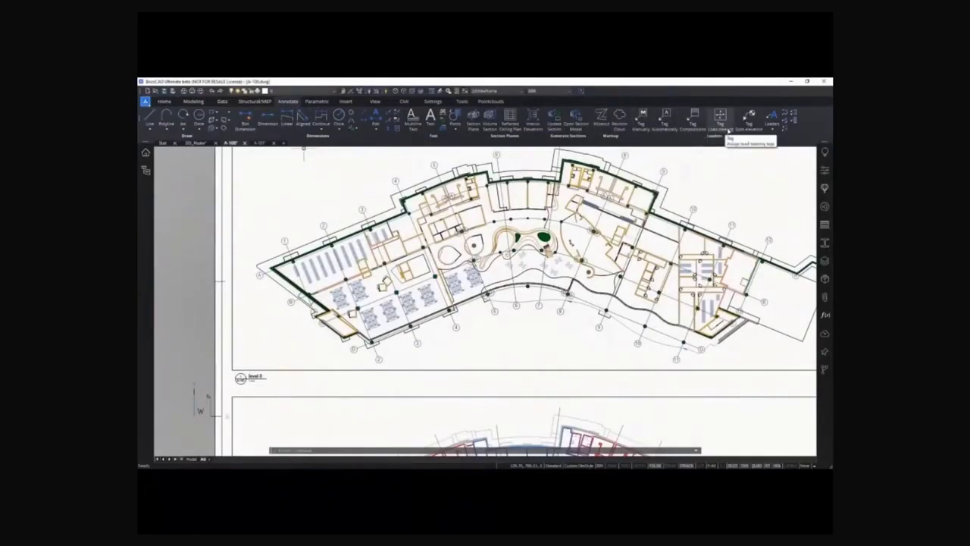
left_click(666, 132)
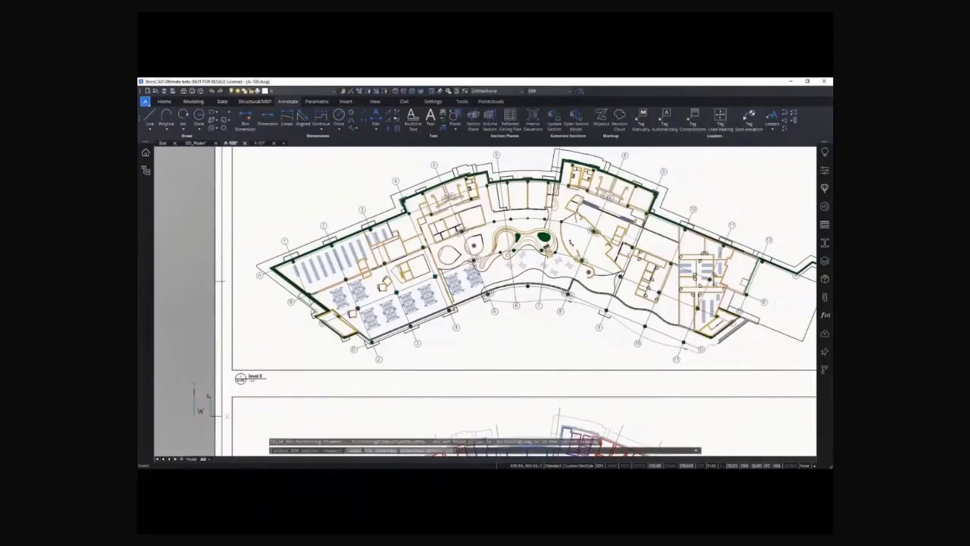
left_click(531, 346)
key("Return")
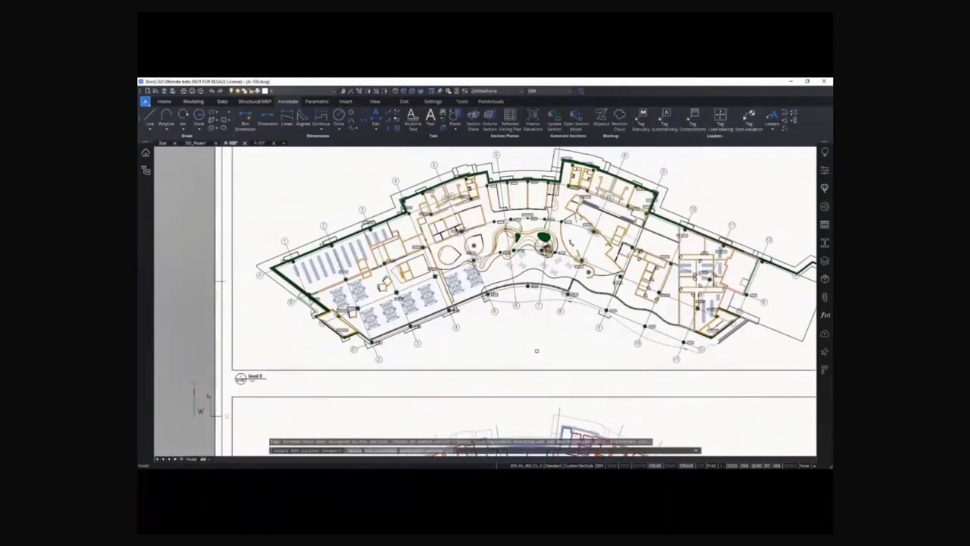
key("Return")
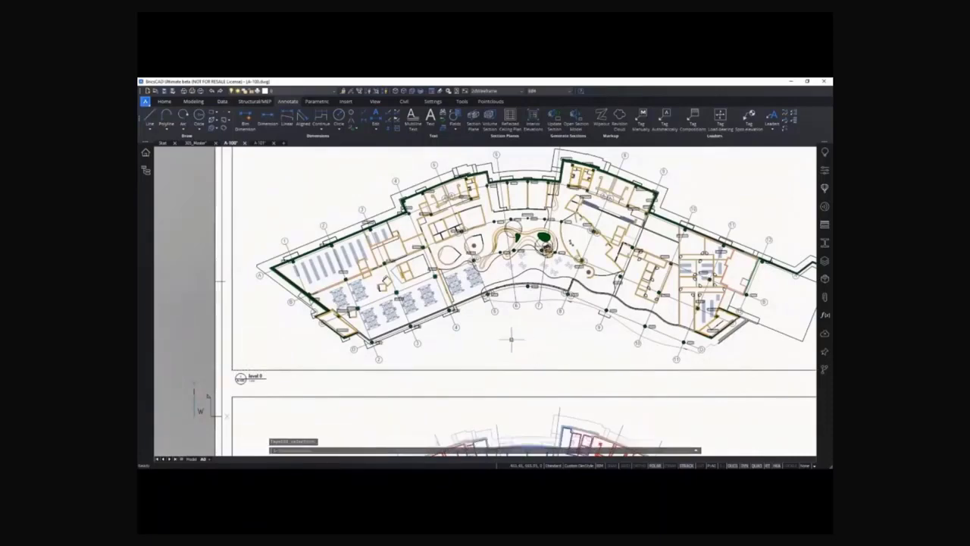
scroll(413, 327, "up", 2)
scroll(413, 327, "up", 3)
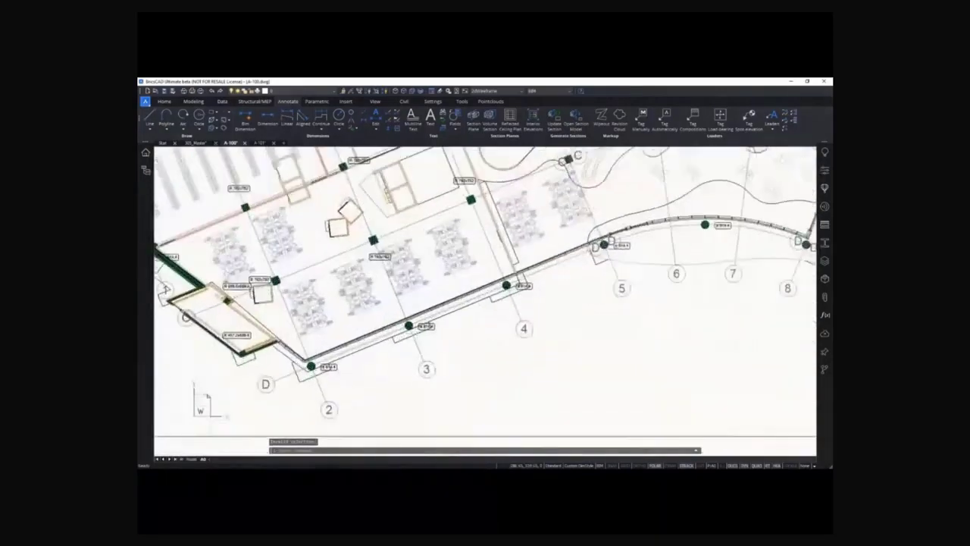
scroll(413, 328, "up", 2)
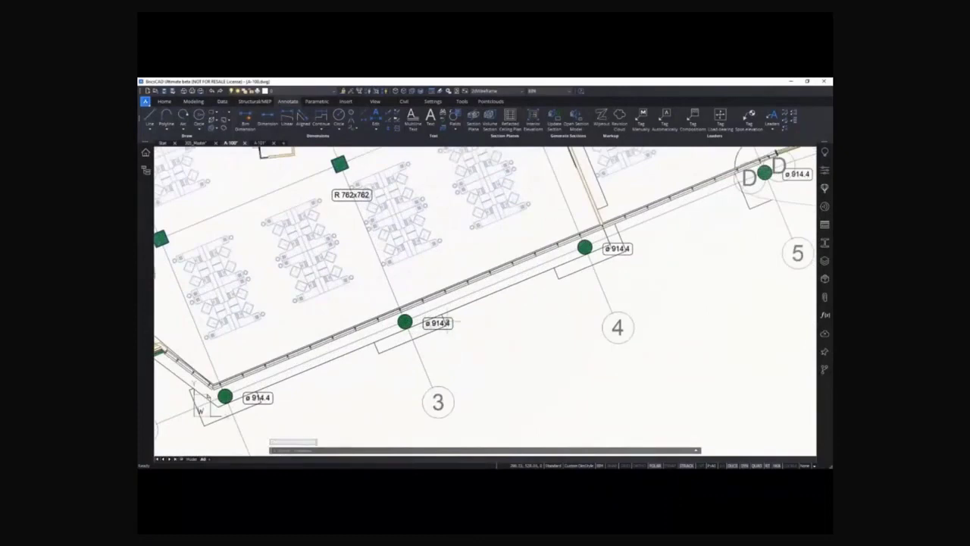
scroll(423, 323, "up", 3)
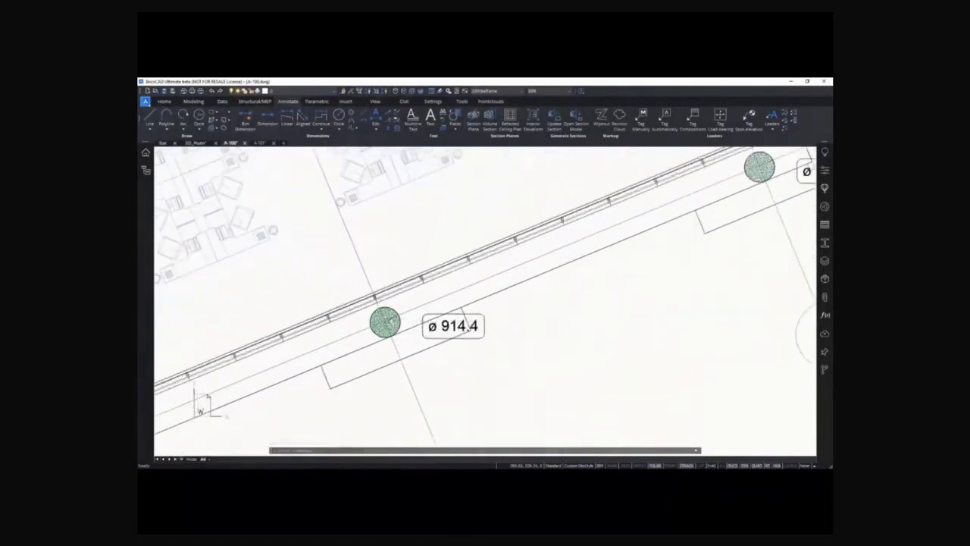
middle_click_drag(388, 321, 401, 311)
Tag the round concrete column with its ID, material, diameter and length
left_click(641, 115)
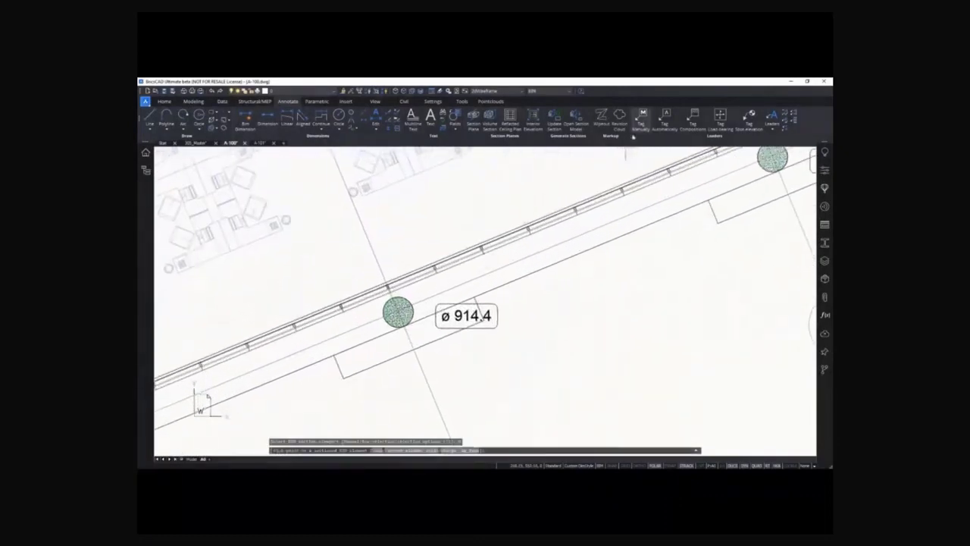
left_click(398, 312)
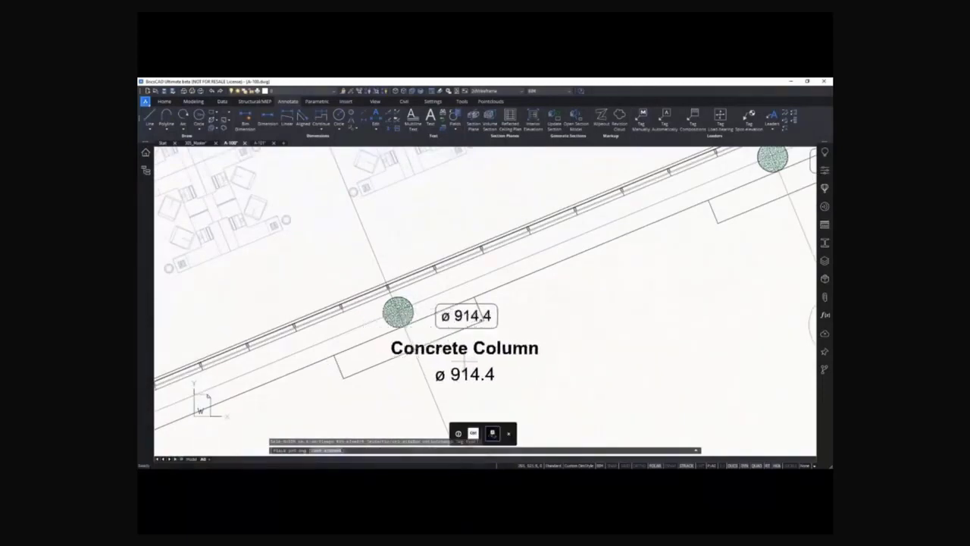
middle_click_drag(496, 367, 515, 329)
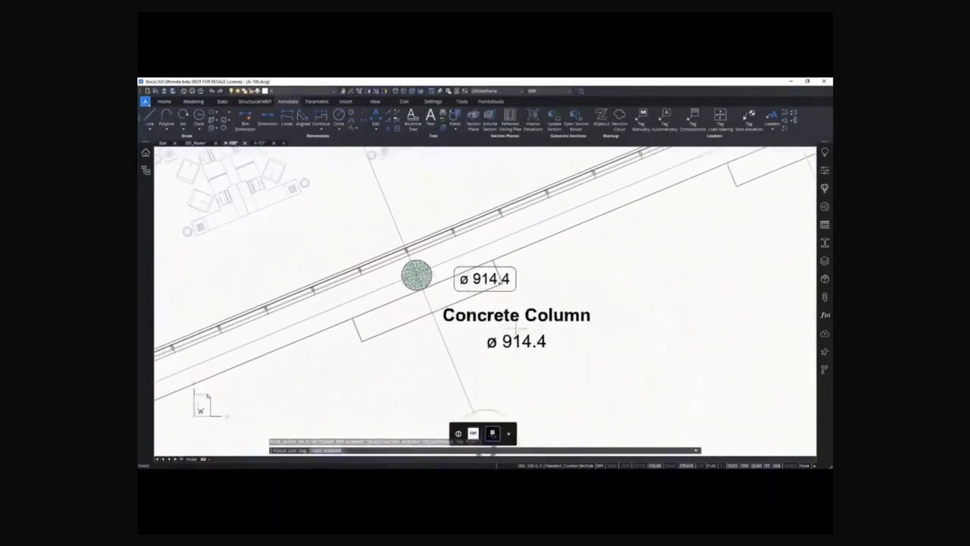
left_click(520, 328)
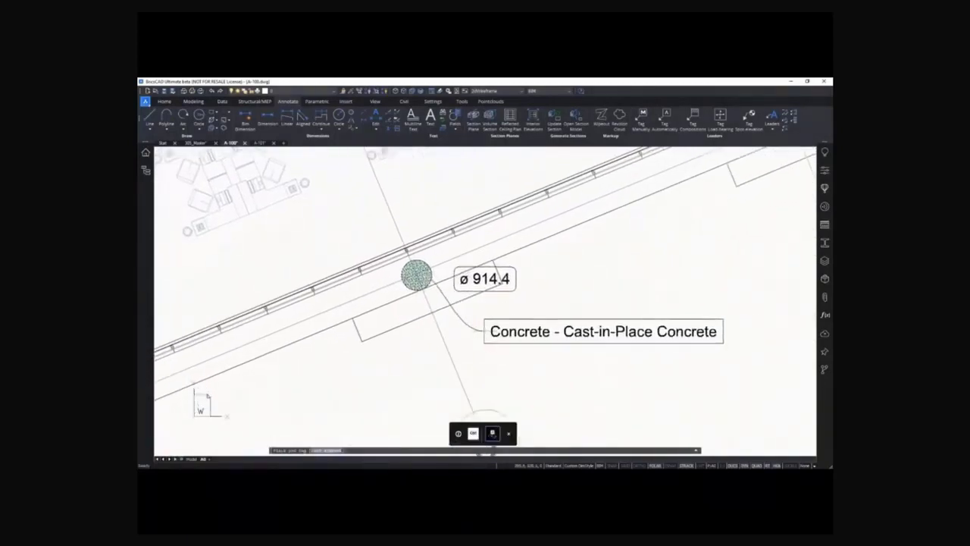
key("ctrl")
key("ctrl")
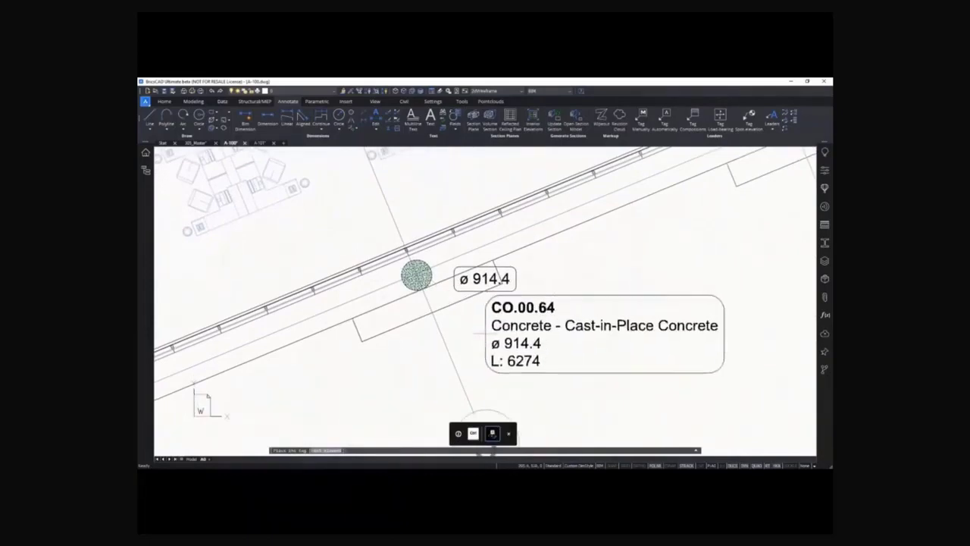
left_click(459, 339)
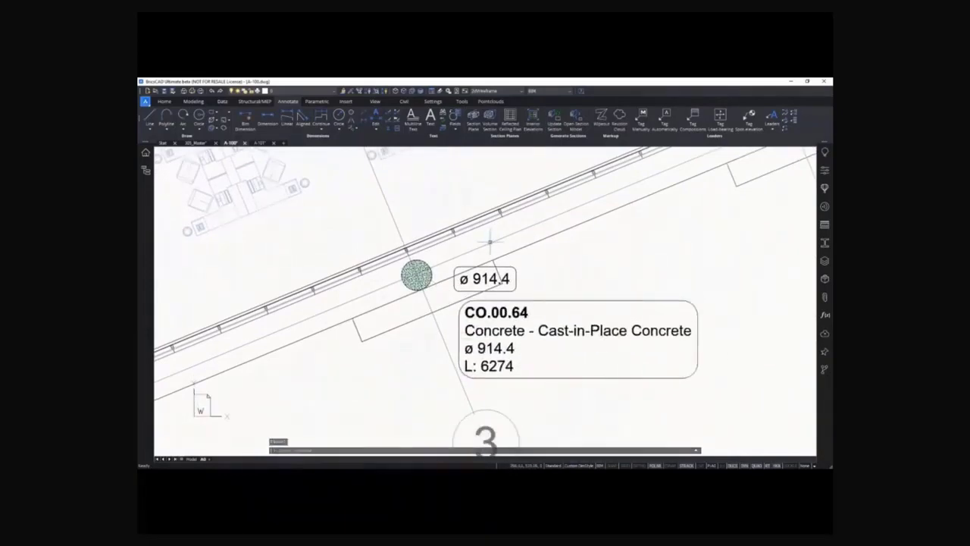
Tag a nearby wall with its type name 'Basic Wall:CC_1S714_1SA4'
scroll(491, 240, "down", 3)
middle_click_drag(491, 240, 716, 355)
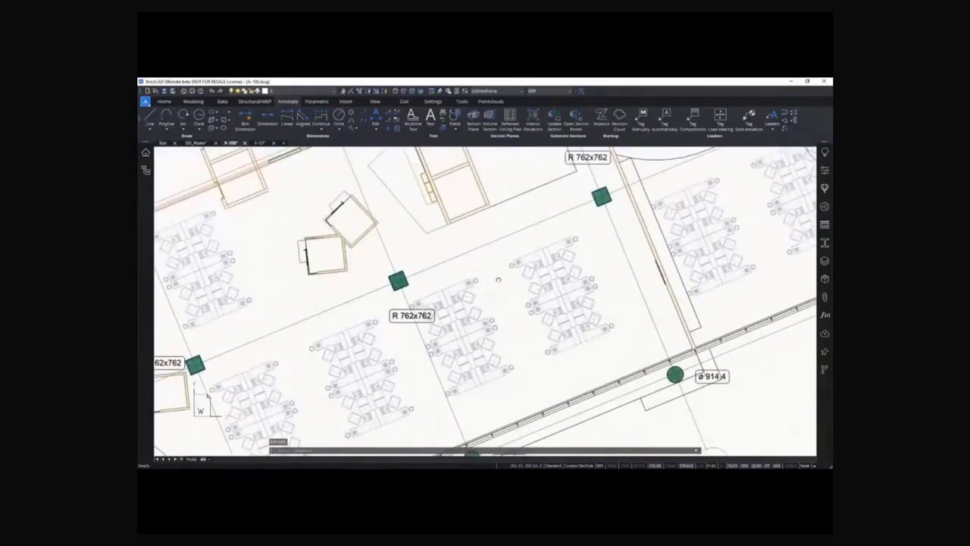
mouse_move(498, 279)
middle_mouse_down()
mouse_move(531, 319)
mouse_move(485, 356)
middle_mouse_up()
scroll(485, 303, "up", 3)
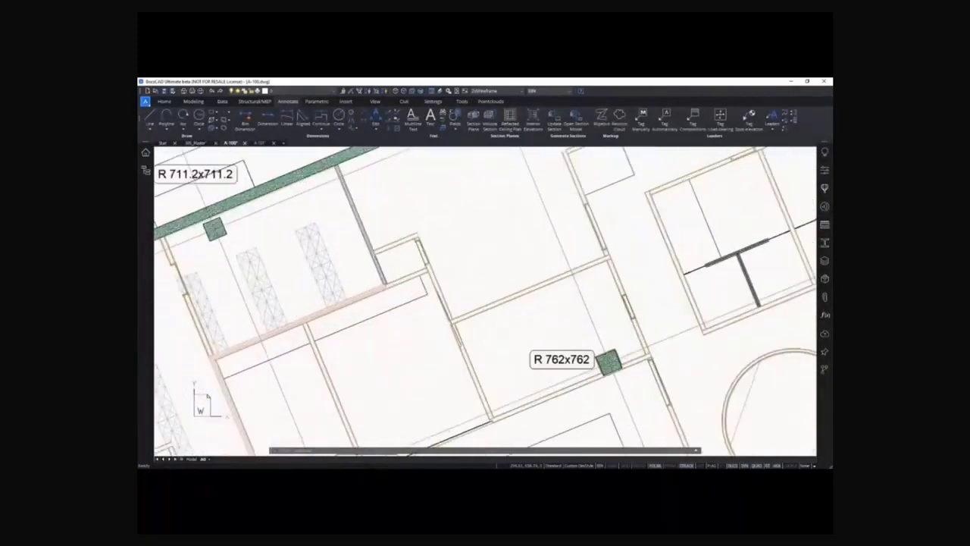
scroll(462, 273, "up", 3)
left_click(642, 117)
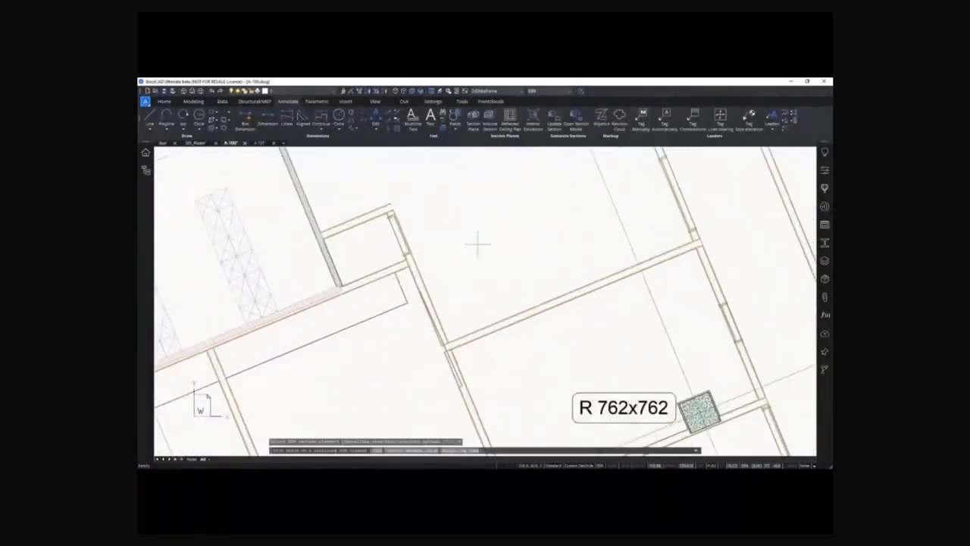
left_click(430, 289)
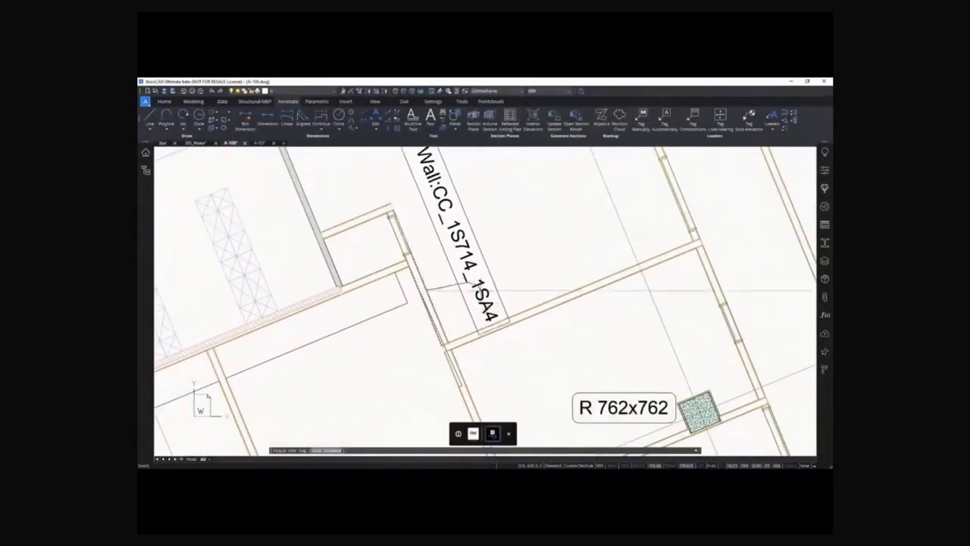
left_click(477, 280)
scroll(493, 272, "down", 2)
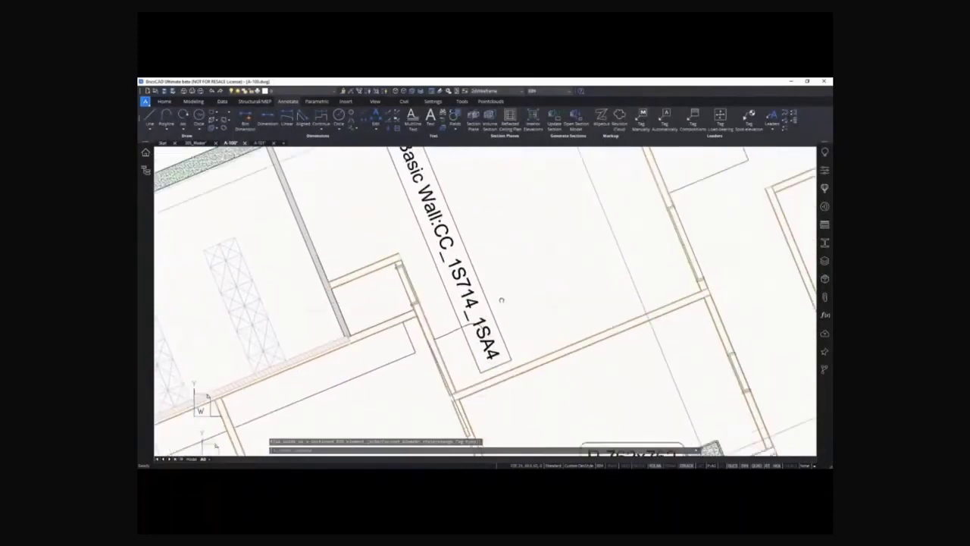
scroll(501, 303, "down", 1)
scroll(508, 341, "down", 1)
scroll(514, 377, "down", 2)
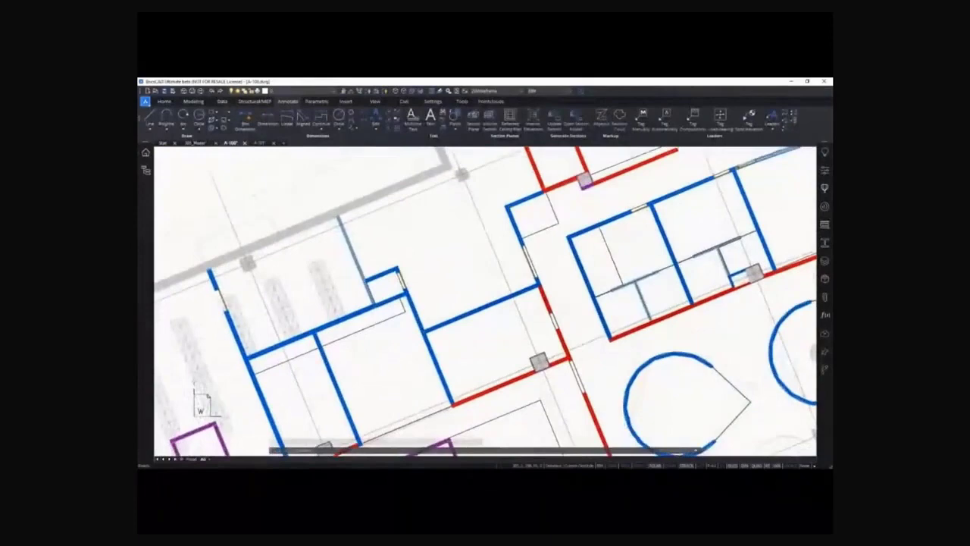
Tag the fire-rated wall with its 30mins rating
scroll(366, 330, "up", 2)
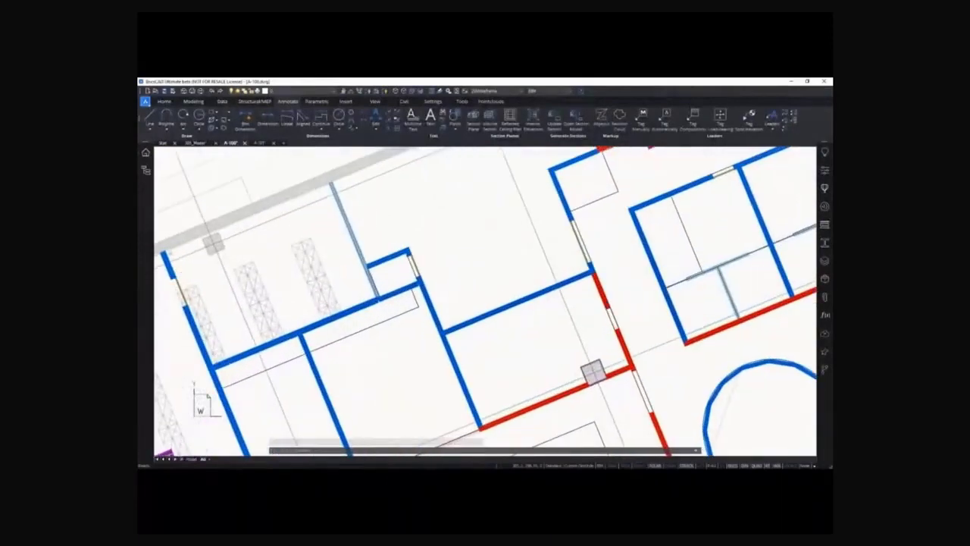
left_click(642, 118)
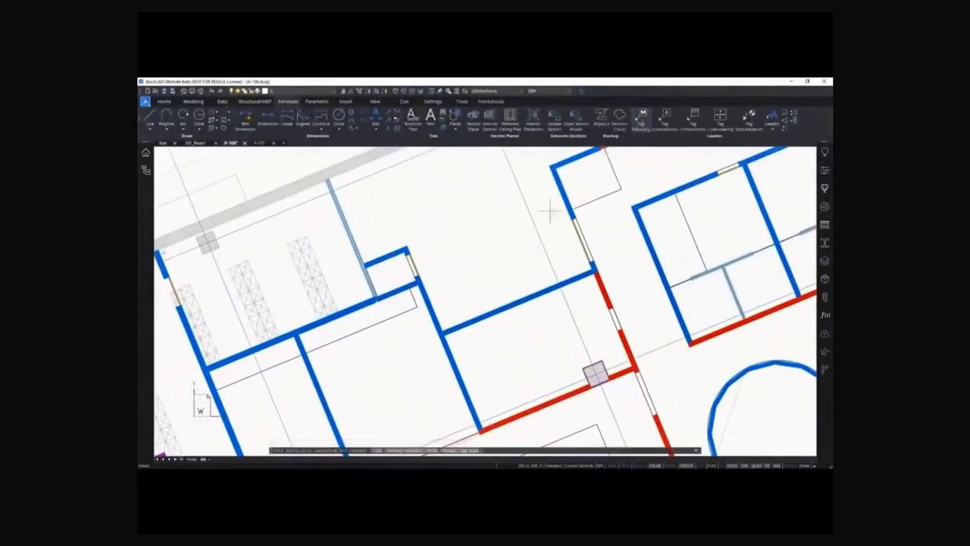
left_click(445, 293)
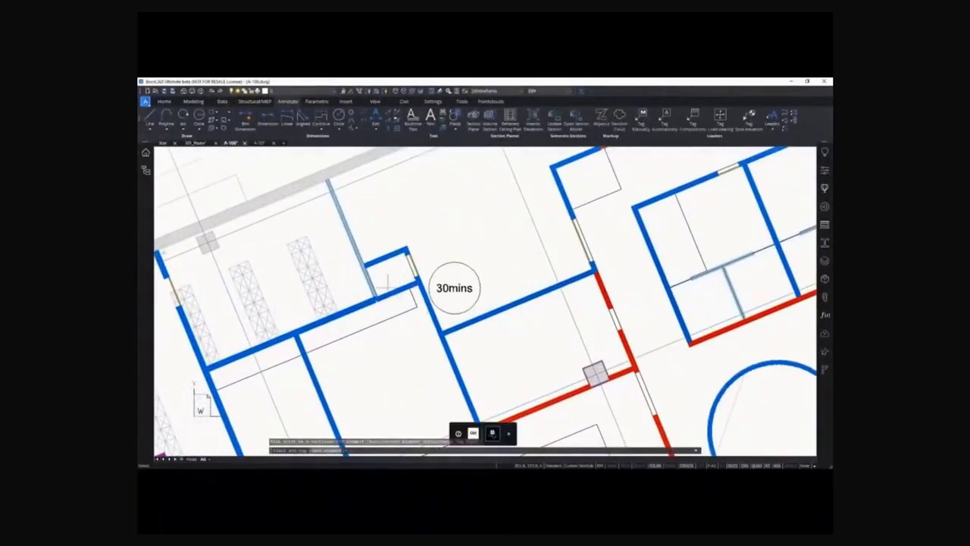
key("Return")
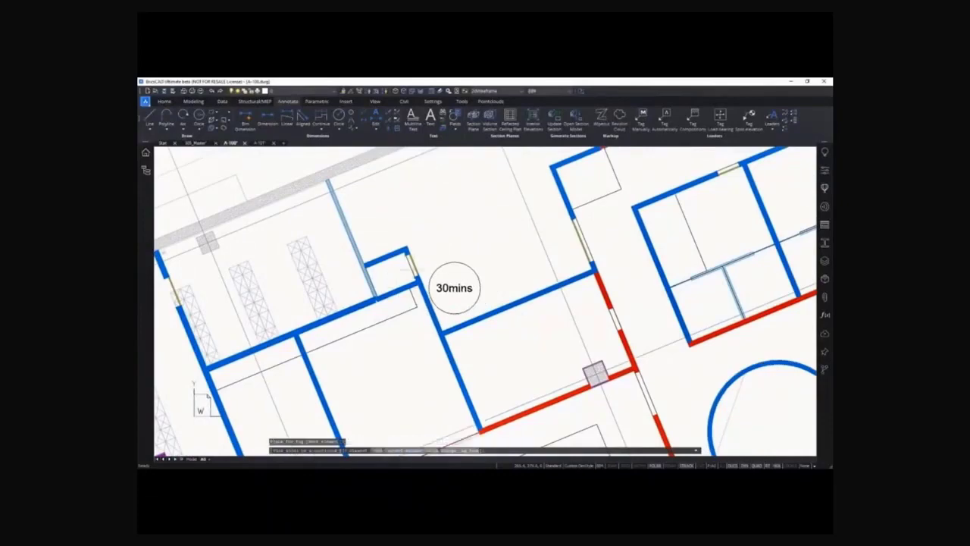
key("Return")
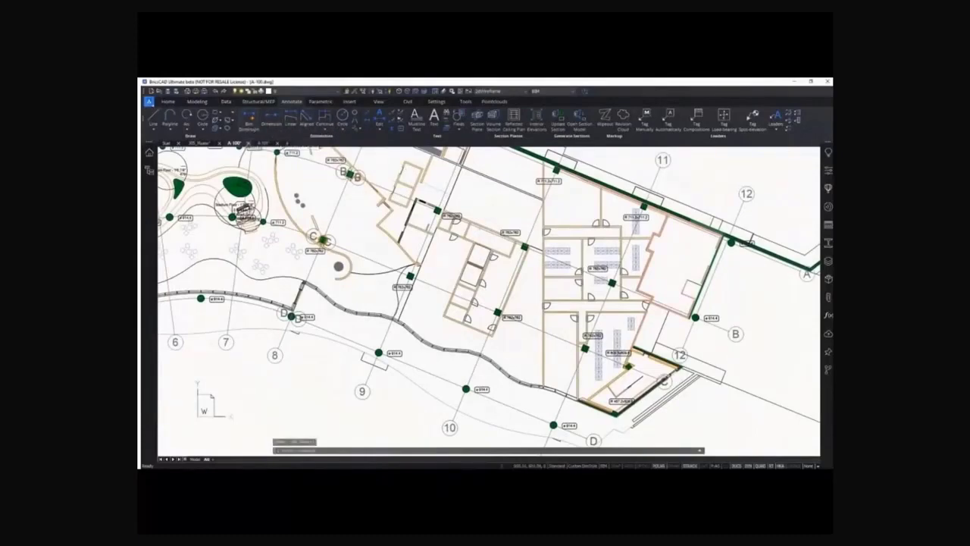
Start a BIM Dimension on the corridor wall, selecting it as the element to dimension
scroll(483, 273, "up", 3)
scroll(483, 273, "up", 2)
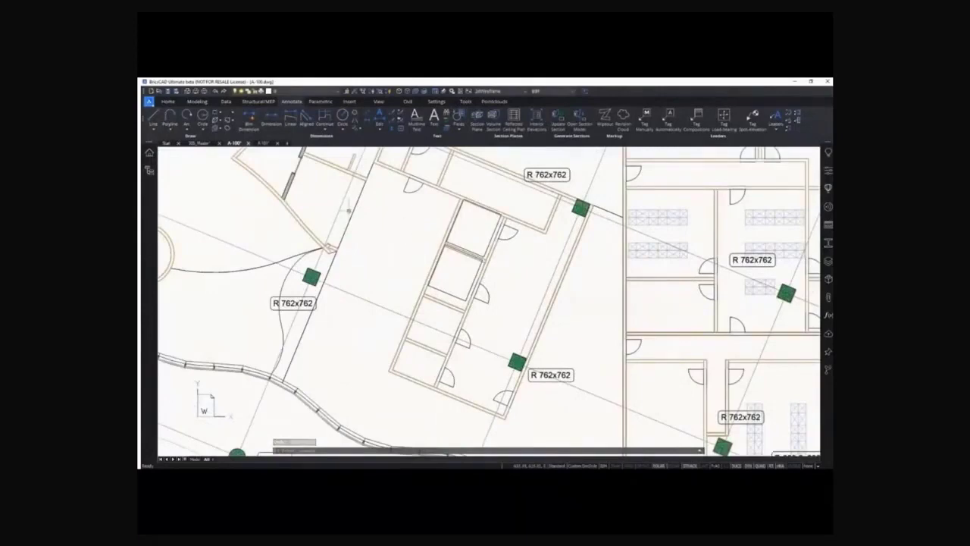
left_click(250, 123)
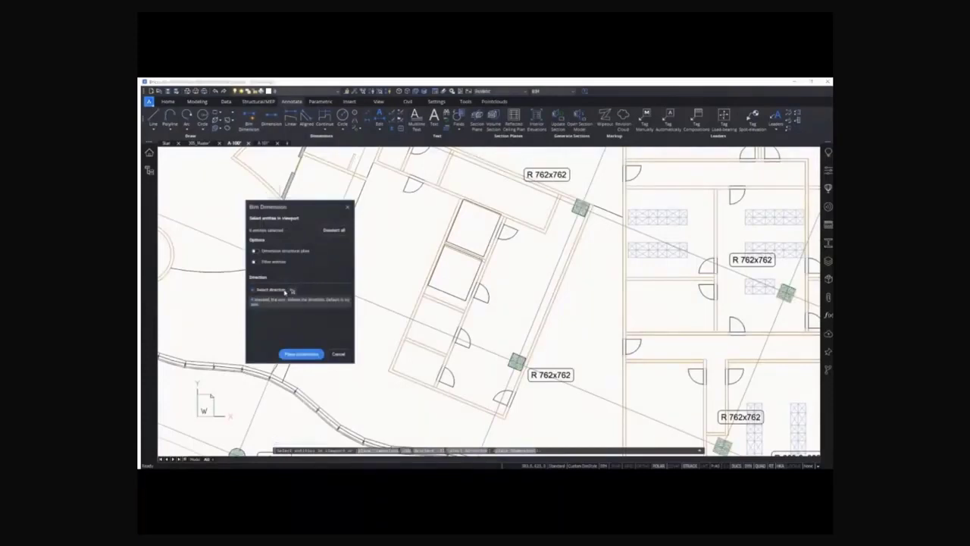
left_click(291, 291)
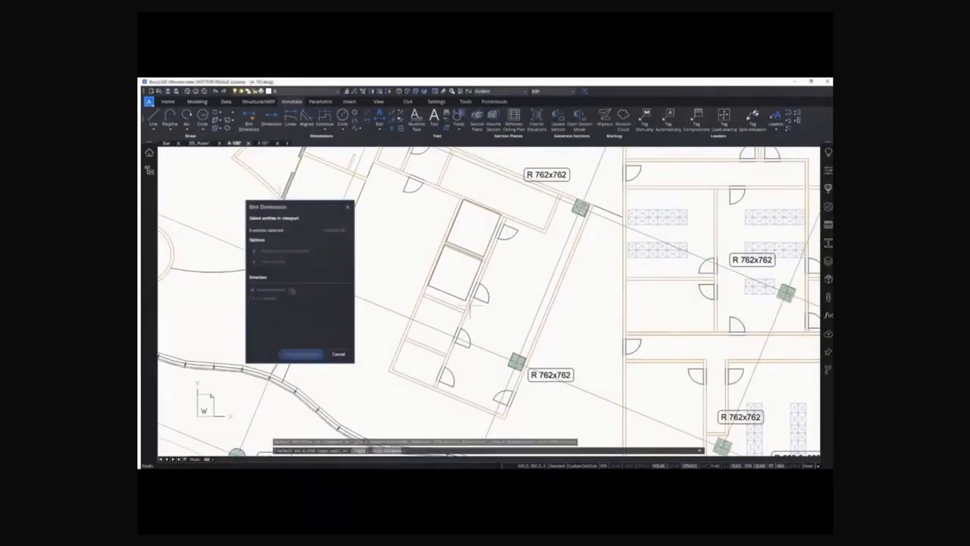
key("Return")
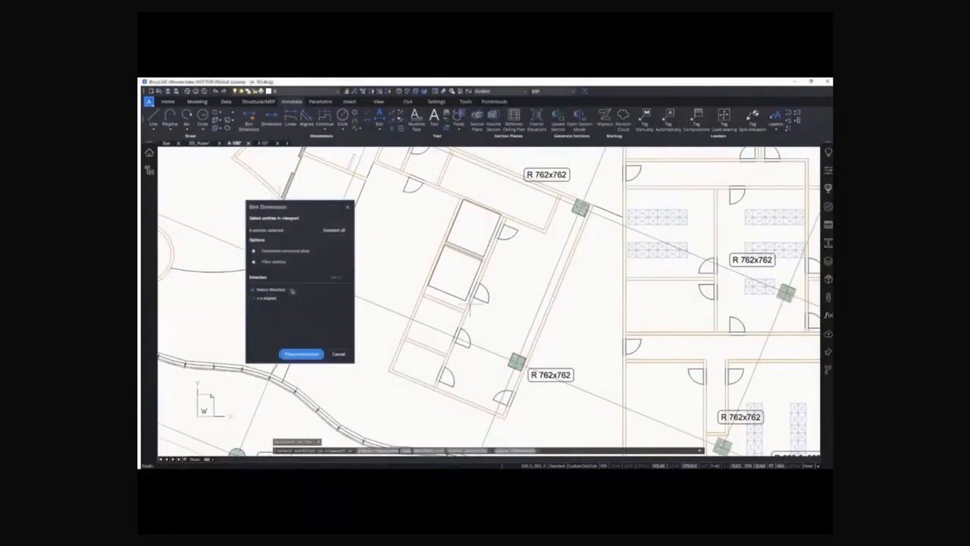
key("Return")
Cycle to a chained layout with overall length: 362, 880, 1423, 880, 1786, 2617
scroll(502, 321, "up", 2)
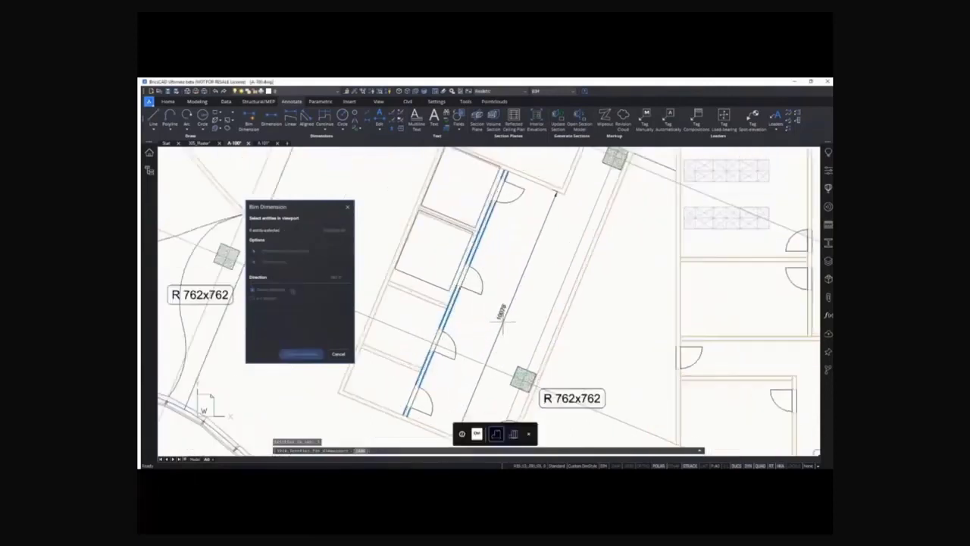
scroll(502, 321, "up", 1)
scroll(489, 311, "up", 1)
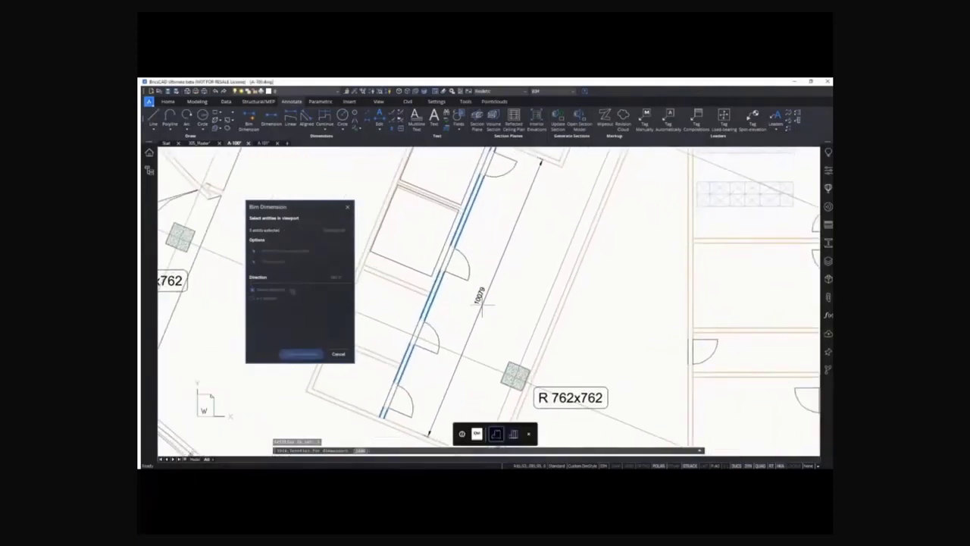
key("ctrl")
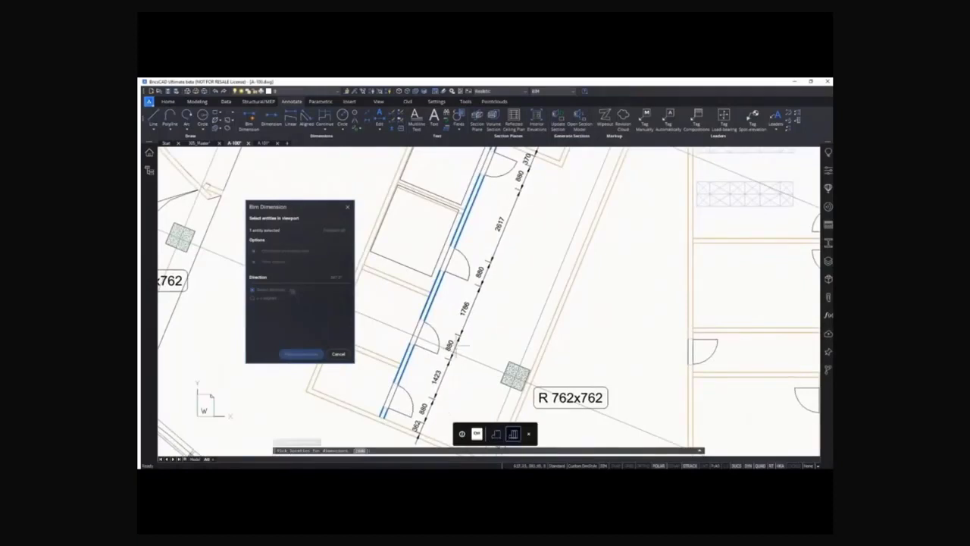
scroll(470, 333, "up", 1)
scroll(488, 326, "up", 1)
scroll(549, 287, "up", 1)
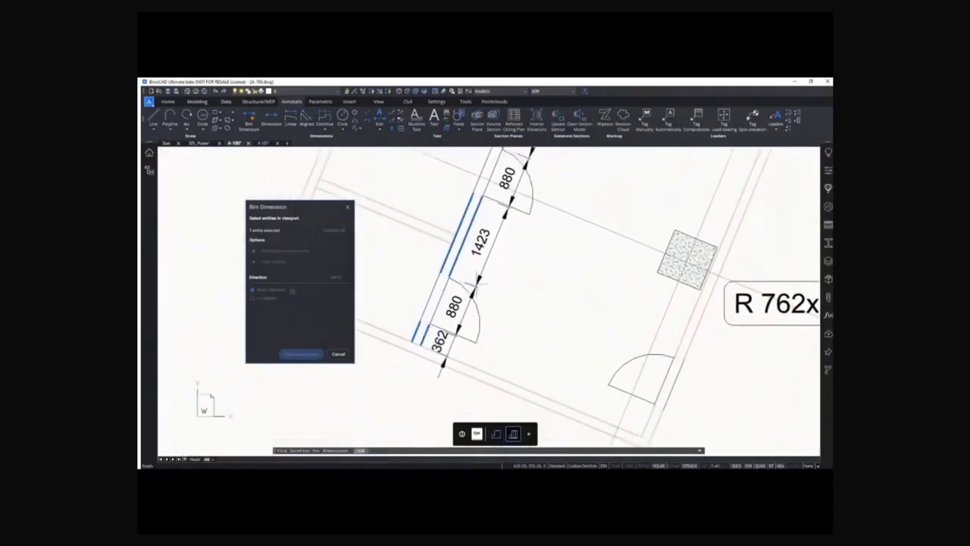
key("ctrl")
scroll(412, 244, "down", 2)
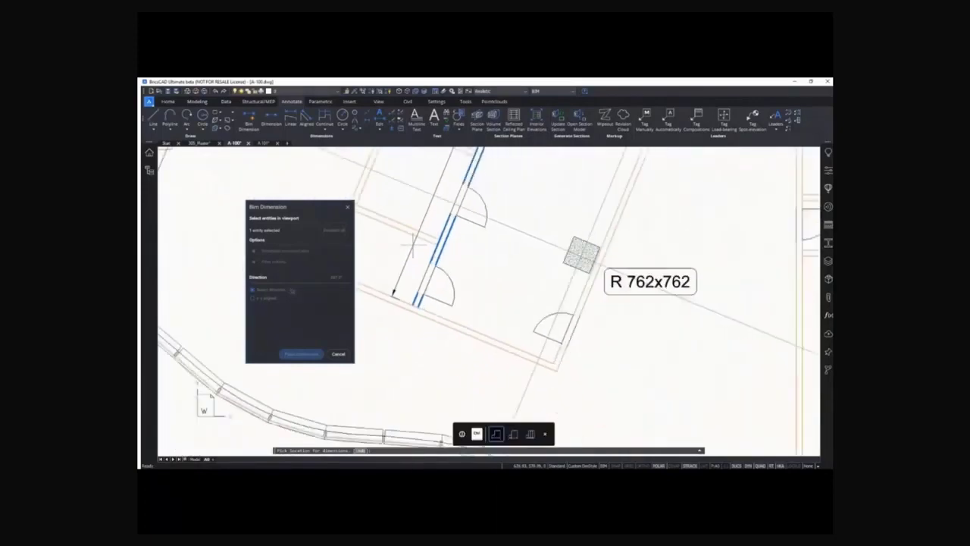
scroll(413, 245, "down", 1)
middle_click_drag(413, 245, 455, 231)
key("ctrl")
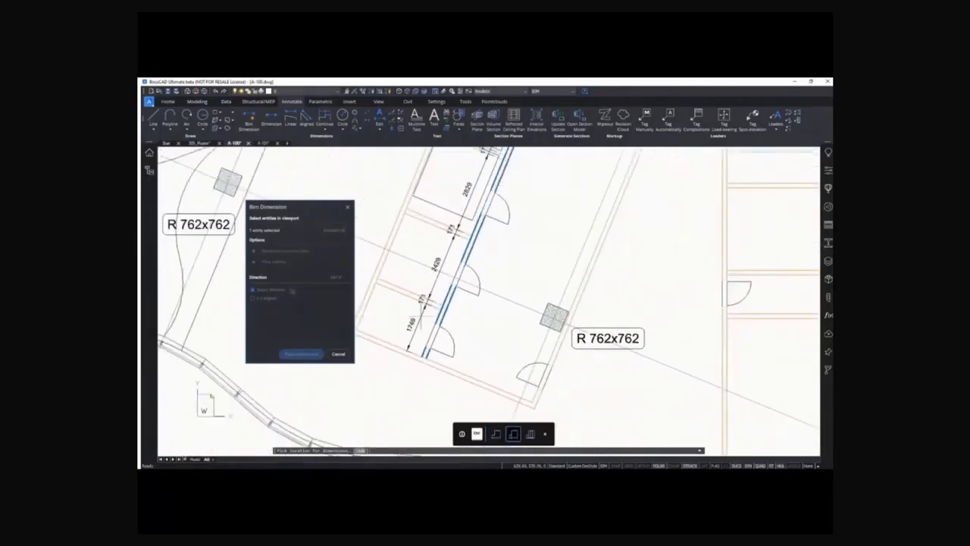
scroll(427, 303, "up", 1)
scroll(427, 303, "up", 1)
scroll(427, 303, "up", 1)
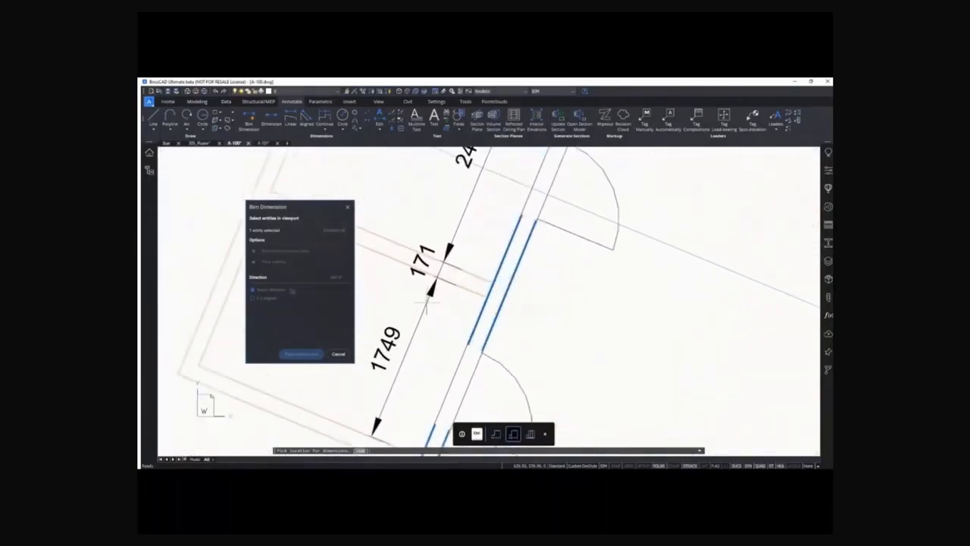
scroll(427, 304, "down", 1)
scroll(440, 307, "down", 1)
scroll(462, 314, "down", 1)
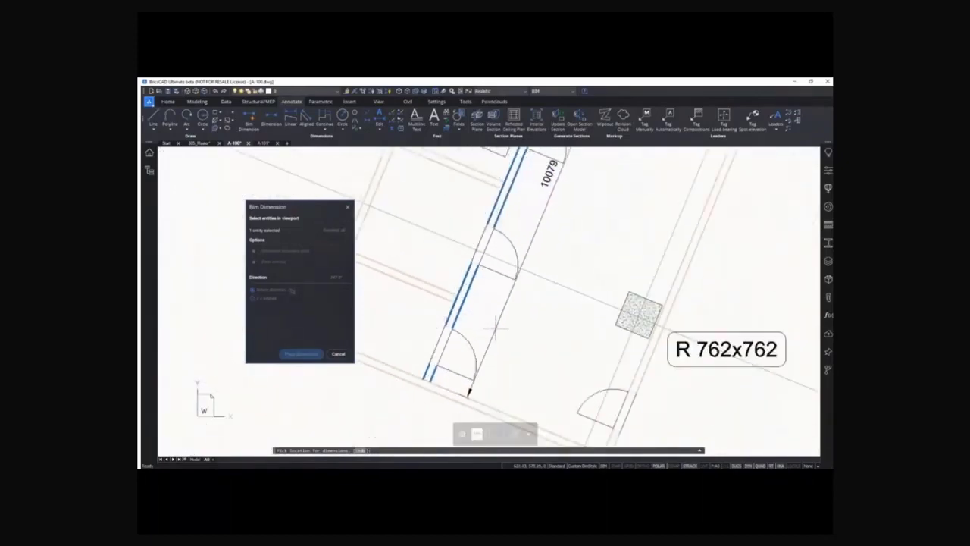
key("ctrl")
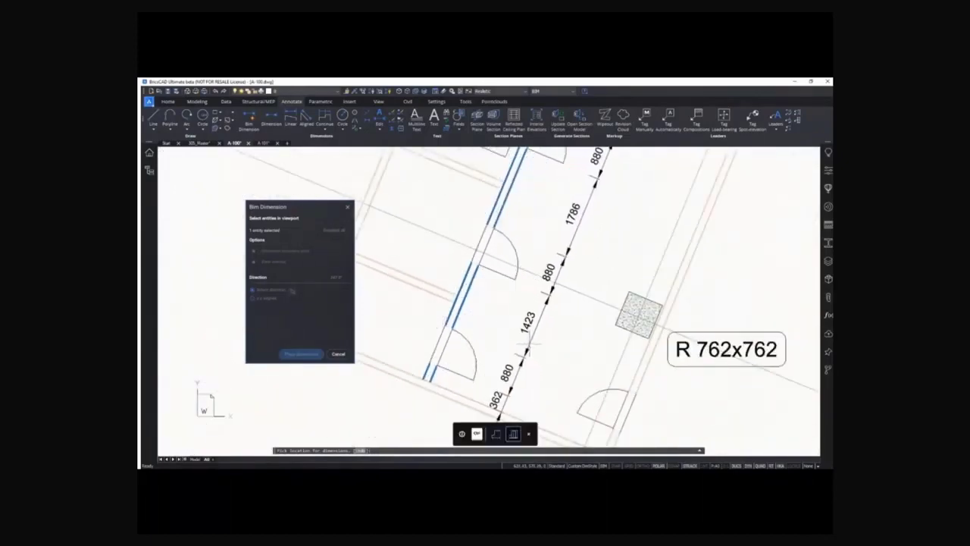
key("ctrl")
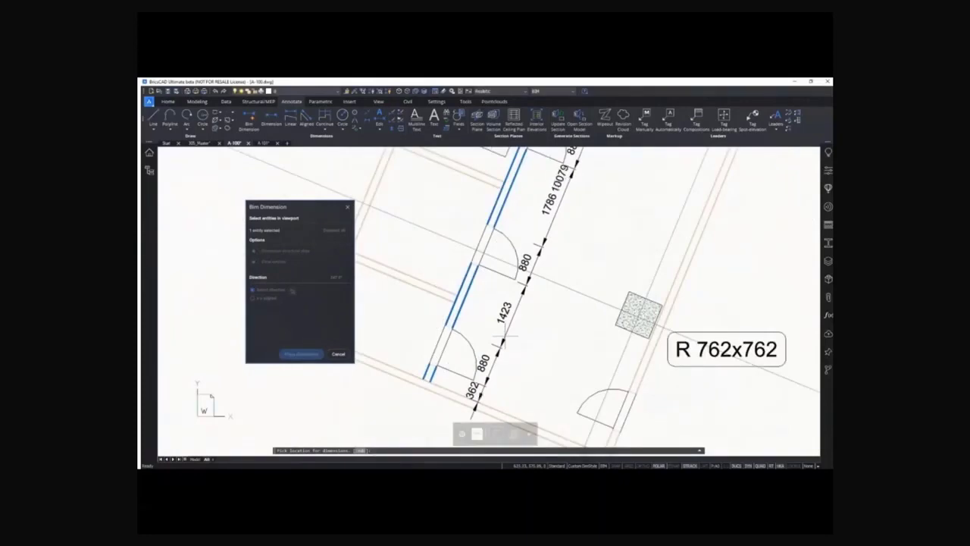
scroll(523, 321, "down", 2)
scroll(530, 311, "down", 1)
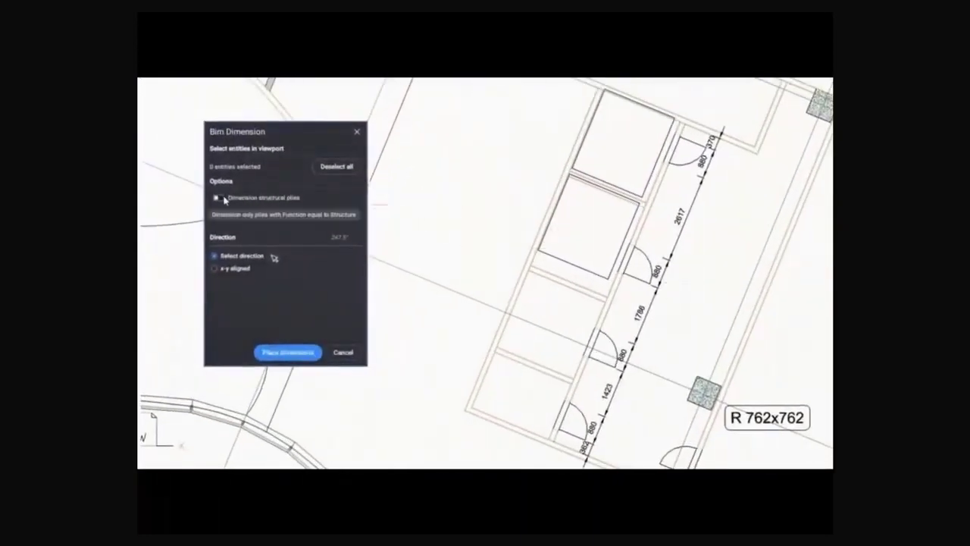
Enable entity filtering so only elements whose Type (BIM) contains Wall are dimensioned
left_click(217, 214)
left_click(242, 198)
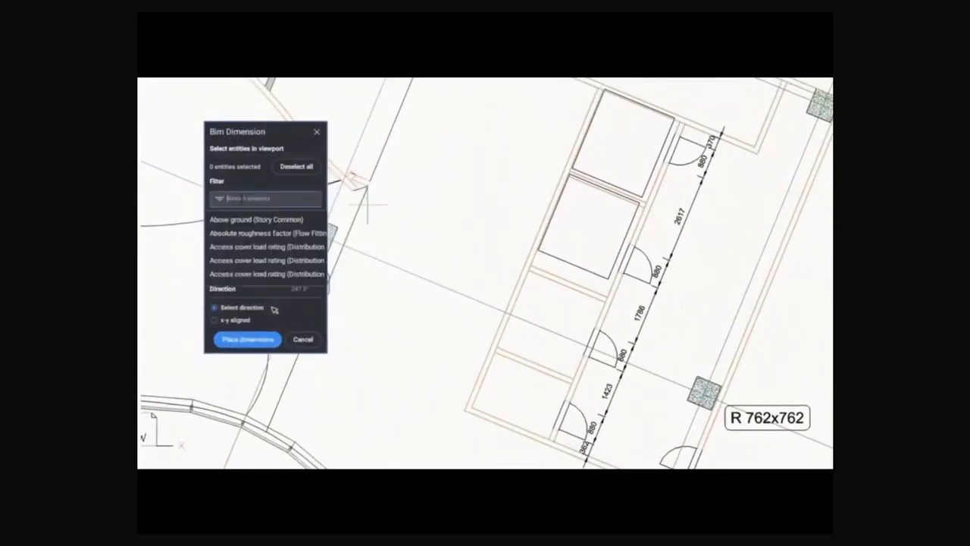
type("type (bim)")
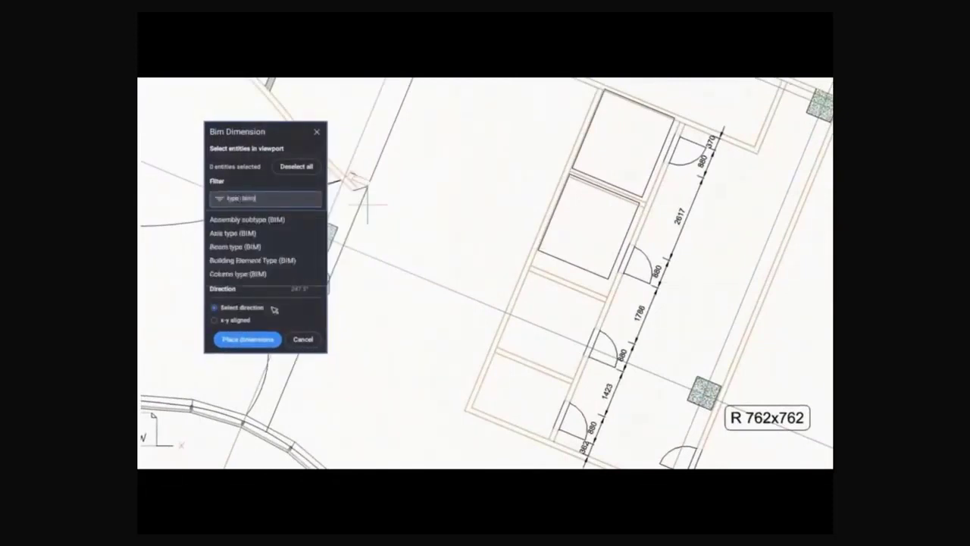
scroll(243, 250, "down", 2)
scroll(243, 250, "down", 2)
scroll(232, 265, "down", 1)
left_click(232, 264)
type("Wall")
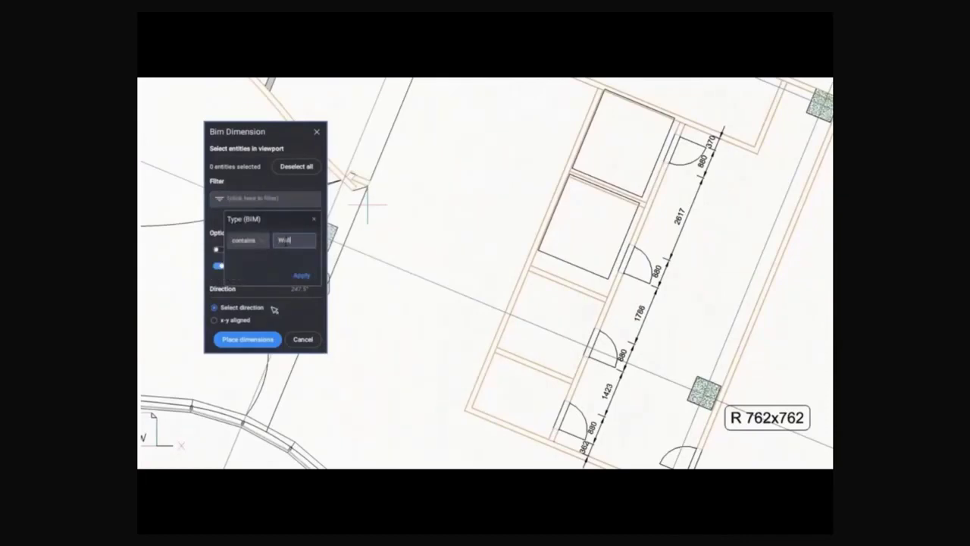
left_click(301, 277)
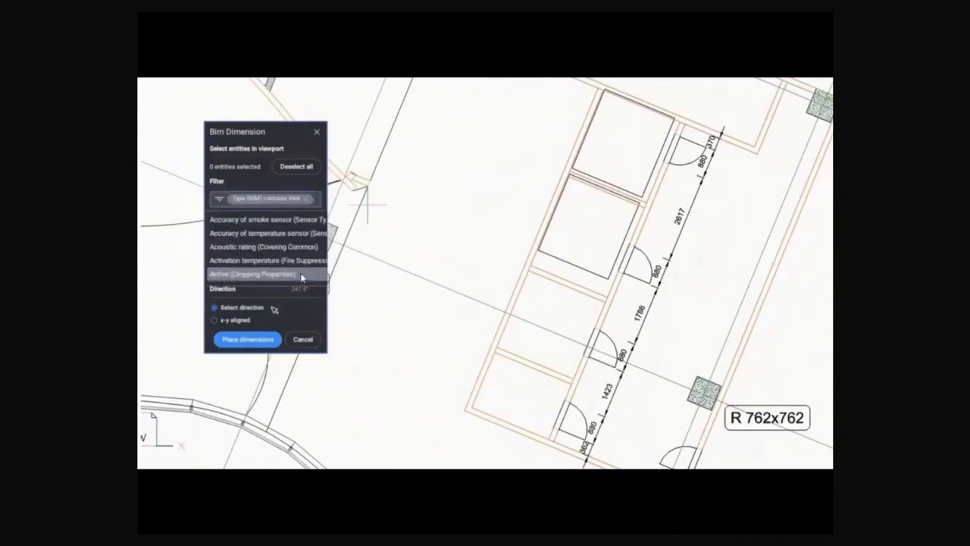
left_click(278, 189)
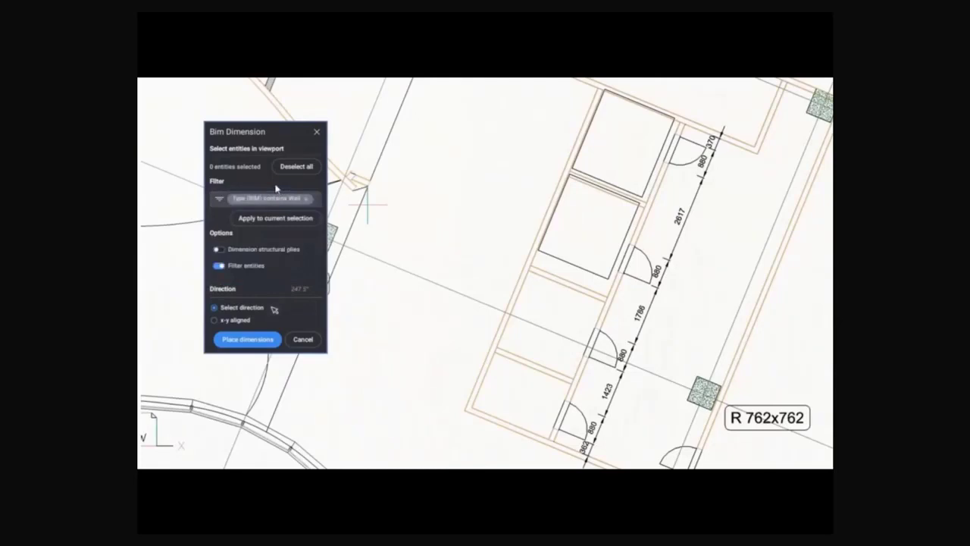
Include structural plies and window-select the five partition walls to dimension
left_click(219, 249)
left_click_drag(448, 442, 724, 78)
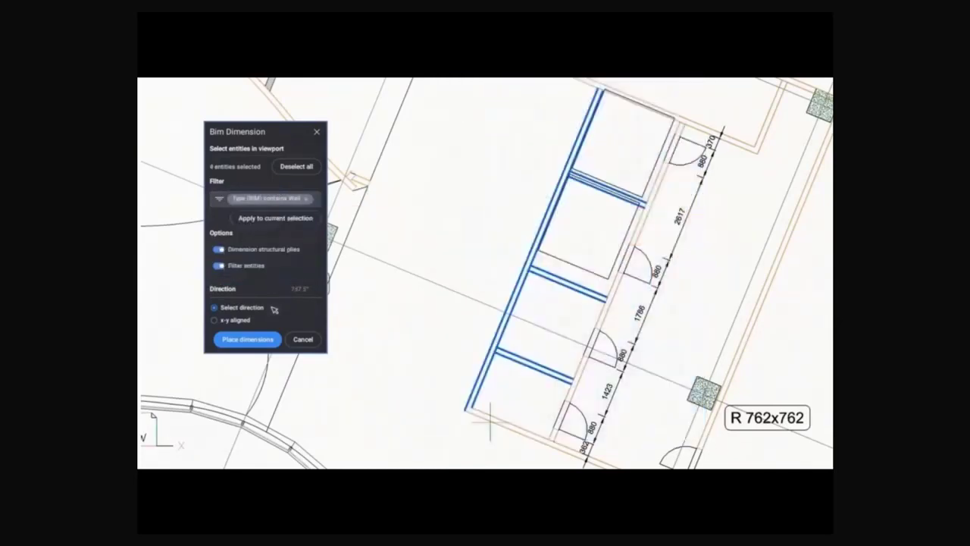
left_click_drag(437, 466, 720, 81)
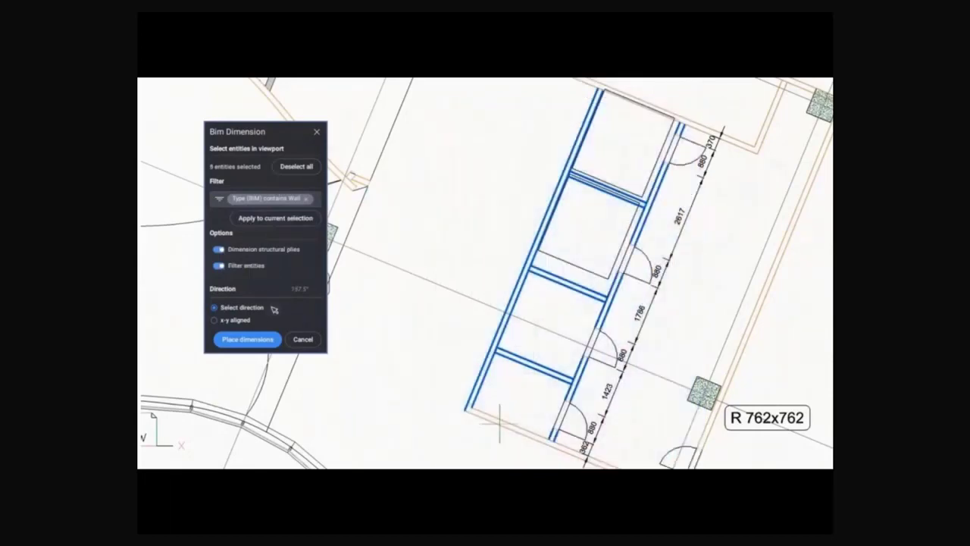
key("Return")
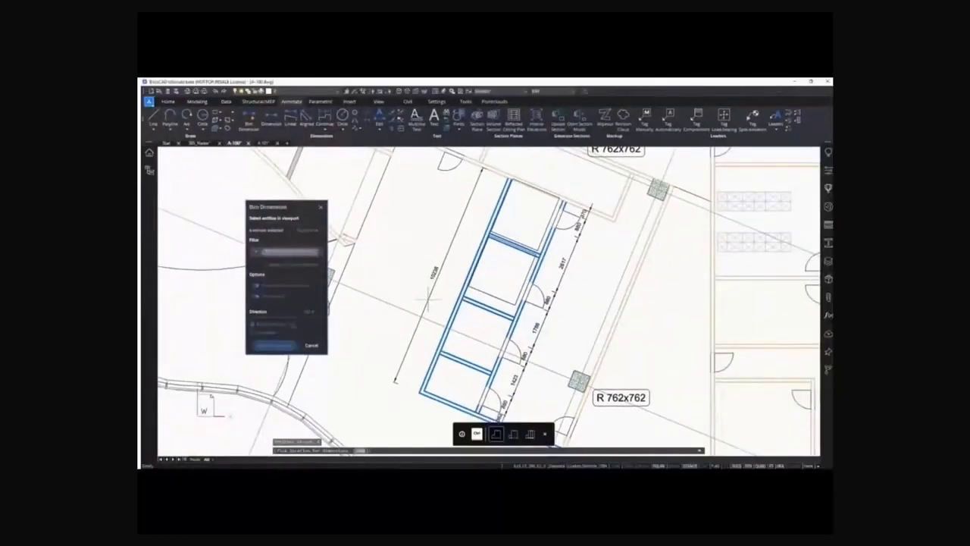
Switch the preview to chained ply dimensions and zoom in to check the 146 ply thickness
key("ctrl")
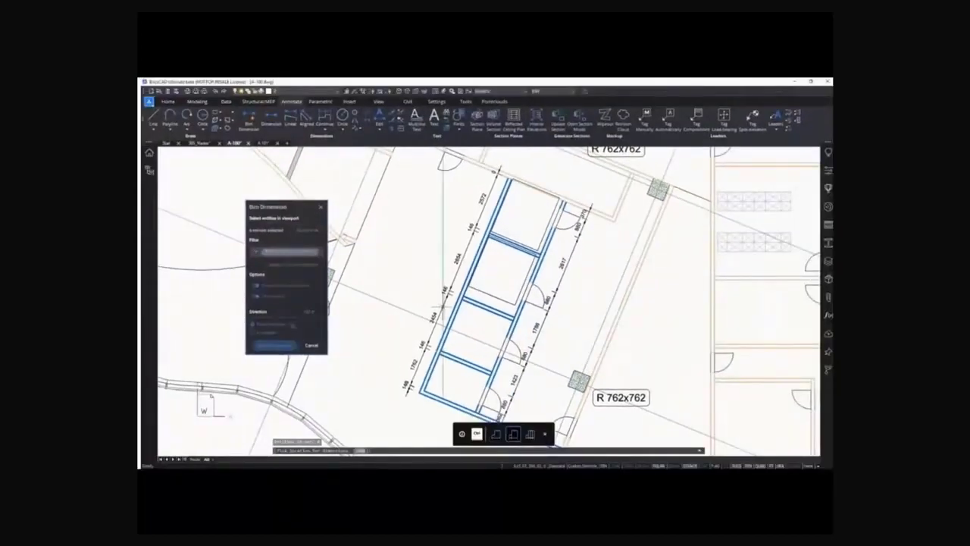
scroll(440, 303, "up", 1)
scroll(447, 298, "up", 4)
scroll(453, 294, "up", 3)
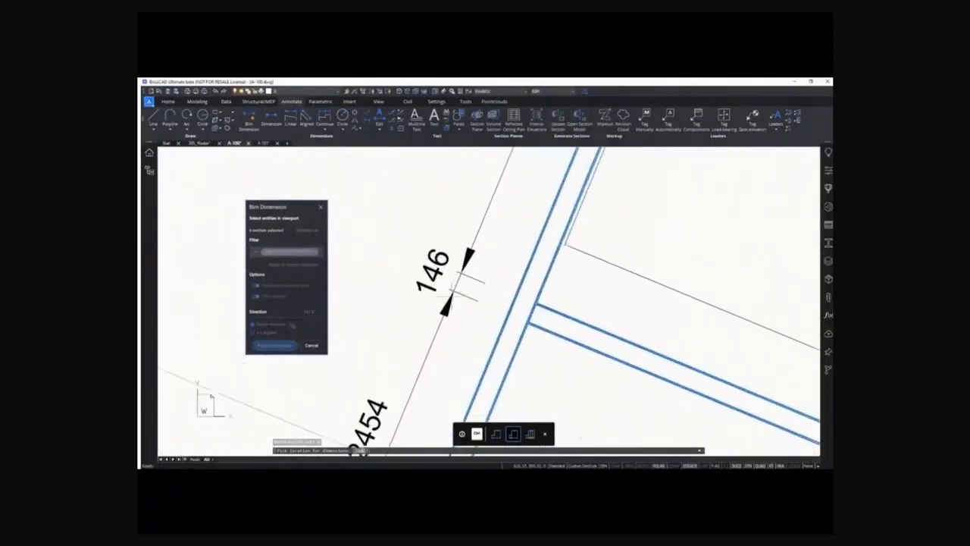
scroll(455, 292, "up", 1)
scroll(462, 297, "up", 1)
scroll(470, 303, "up", 2)
scroll(478, 307, "up", 2)
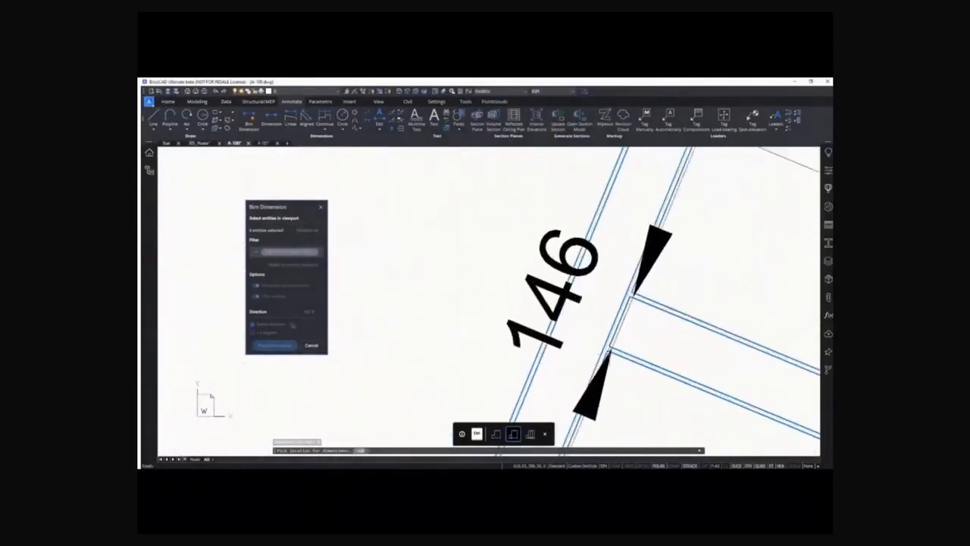
scroll(611, 350, "up", 1)
scroll(629, 353, "up", 2)
mouse_move(635, 352)
middle_mouse_down()
mouse_move(540, 315)
mouse_move(620, 345)
middle_mouse_up()
scroll(437, 302, "down", 3)
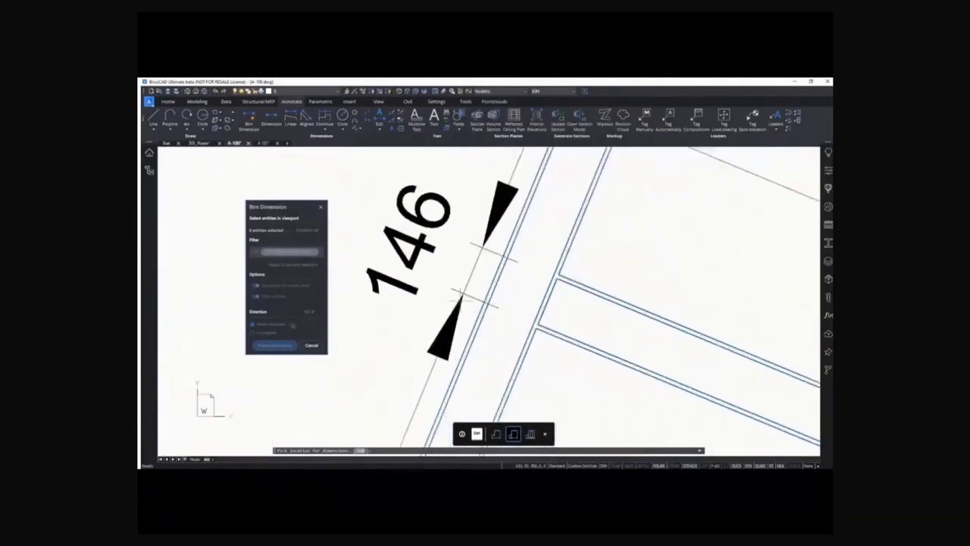
scroll(437, 301, "down", 2)
scroll(436, 302, "down", 2)
scroll(437, 302, "down", 2)
scroll(437, 302, "down", 2)
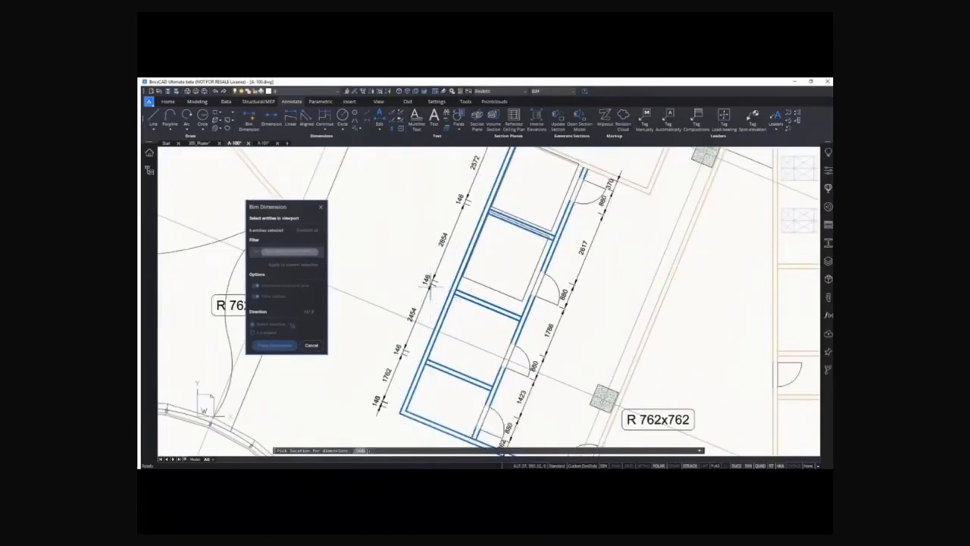
Add the overall length dimension and place the chain beside the partition walls
key("ctrl")
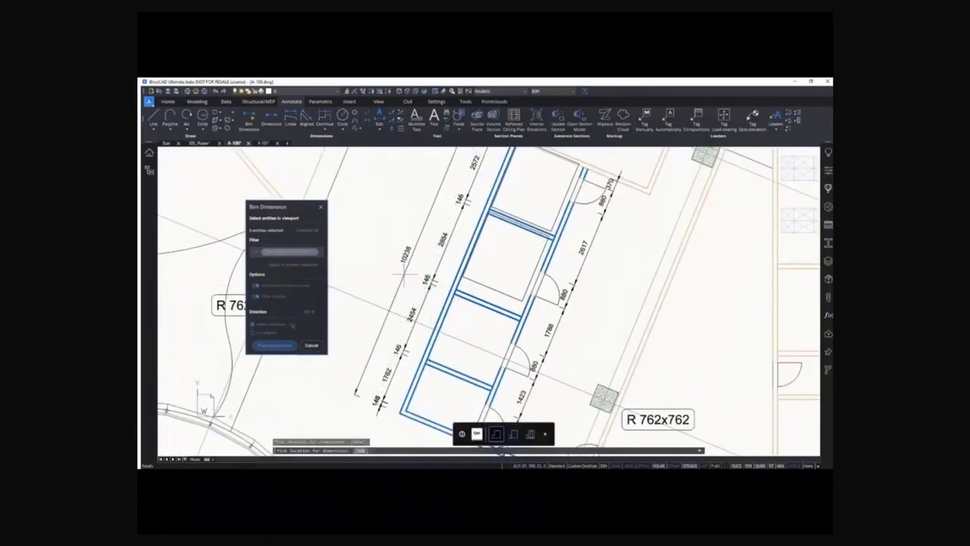
left_click(404, 277)
scroll(404, 277, "down", 2)
scroll(404, 277, "down", 2)
scroll(404, 277, "down", 2)
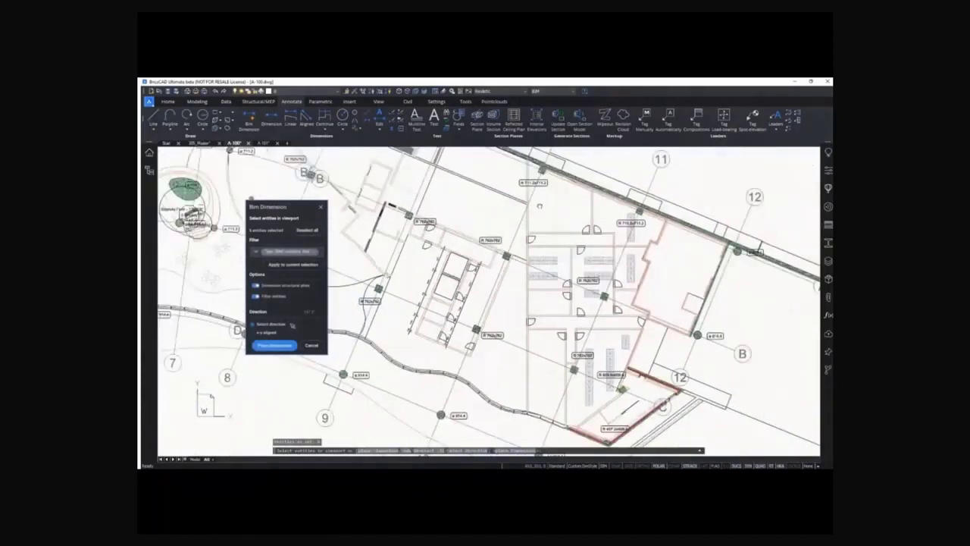
scroll(489, 299, "down", 2)
scroll(489, 299, "down", 2)
scroll(489, 299, "down", 2)
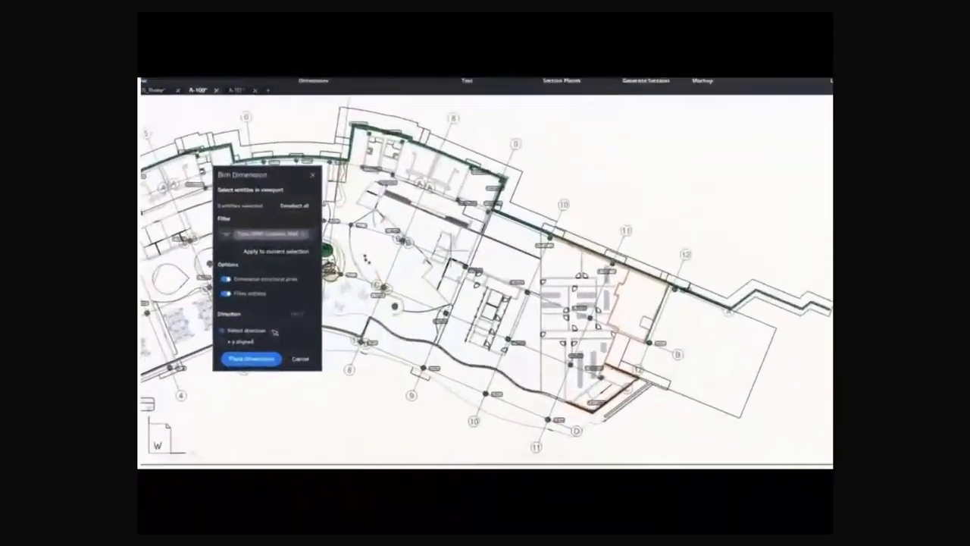
Change the dimension filter to Type (BIM) contains Axis
left_click(288, 234)
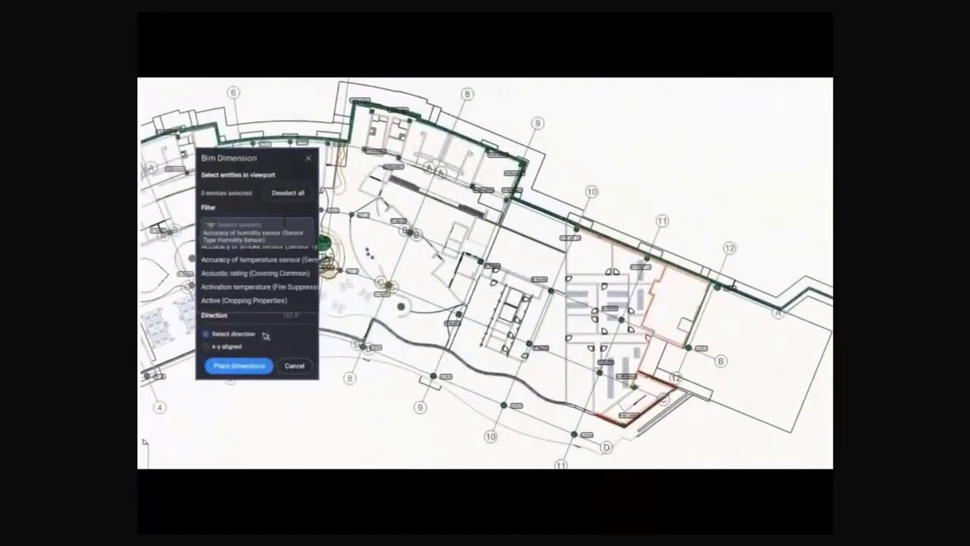
type("type (bim)")
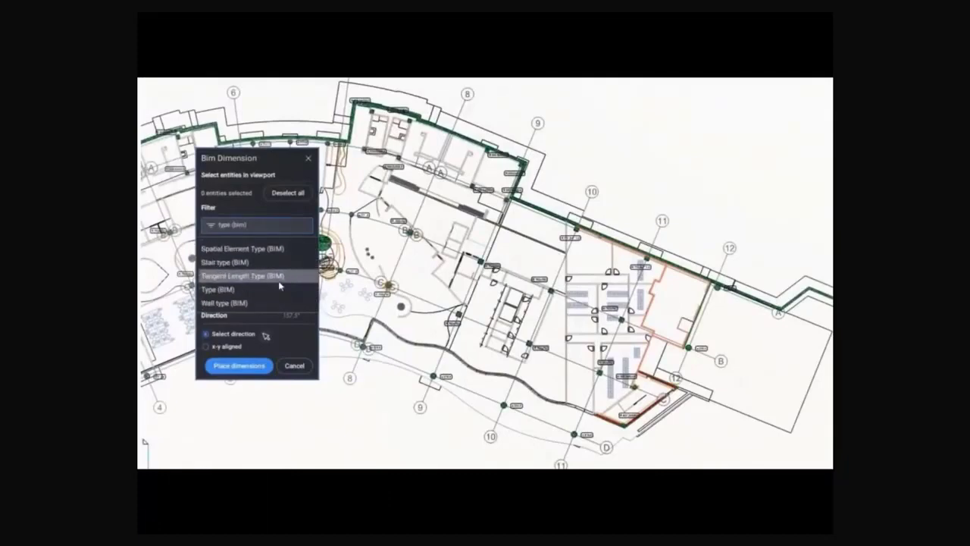
left_click(277, 290)
type("Axis")
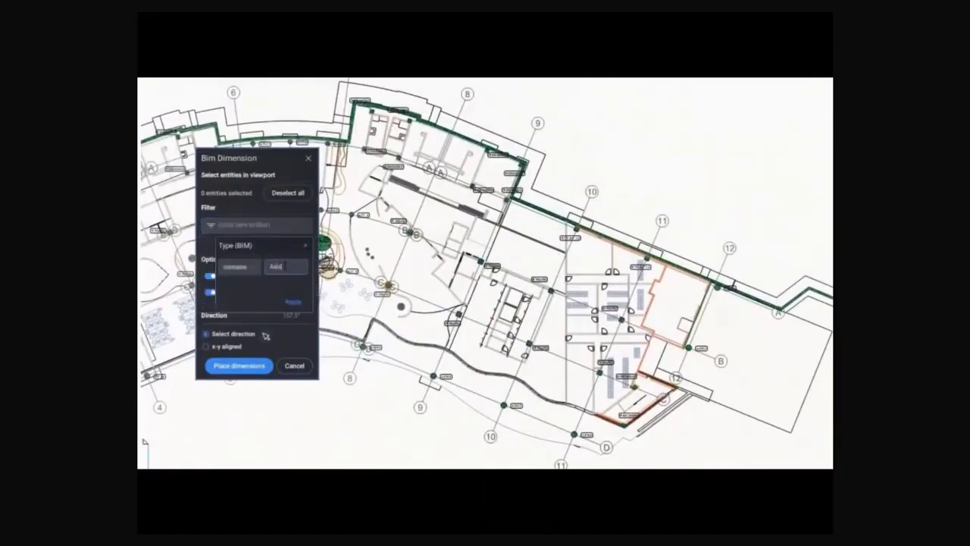
left_click(292, 301)
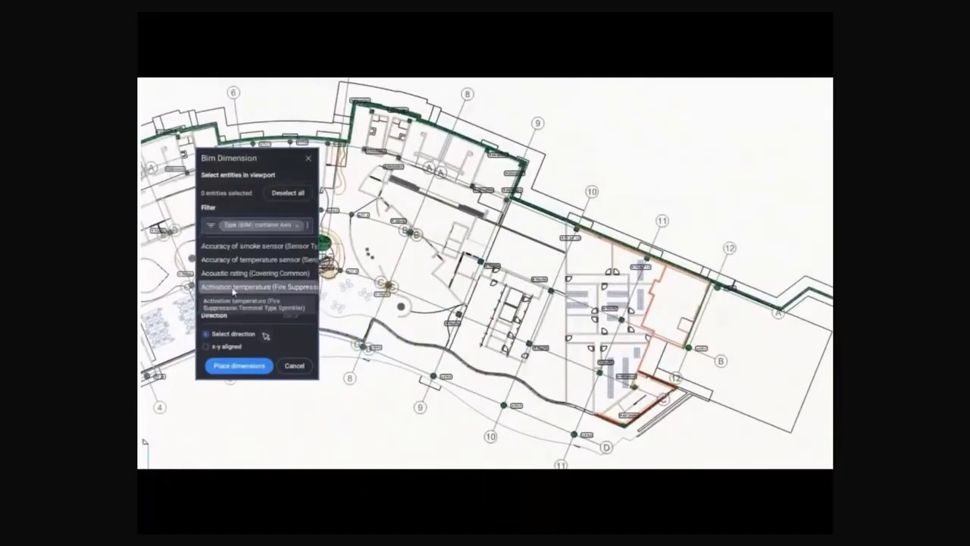
left_click(309, 221)
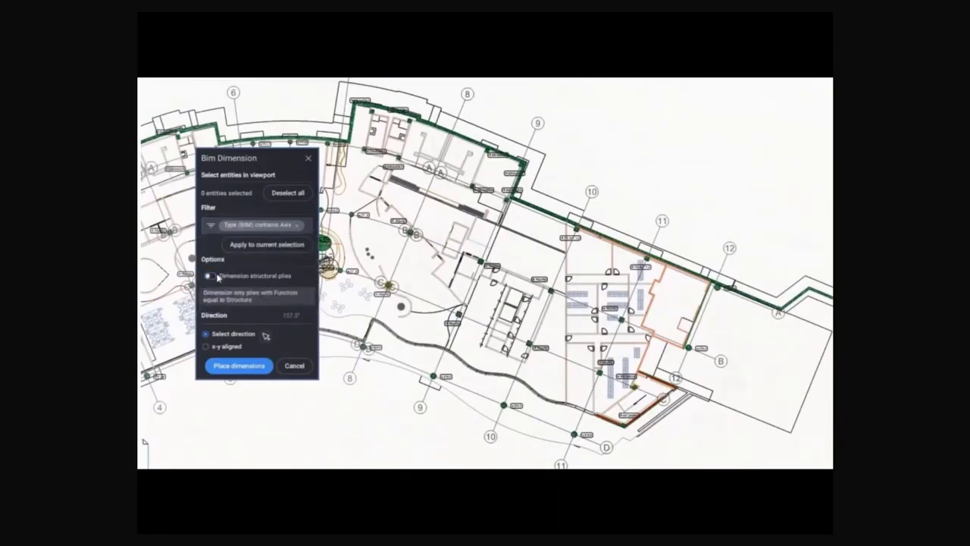
Window-select grid axes 9 to 12 and place their dimension line above the plan
left_click_drag(390, 459, 751, 148)
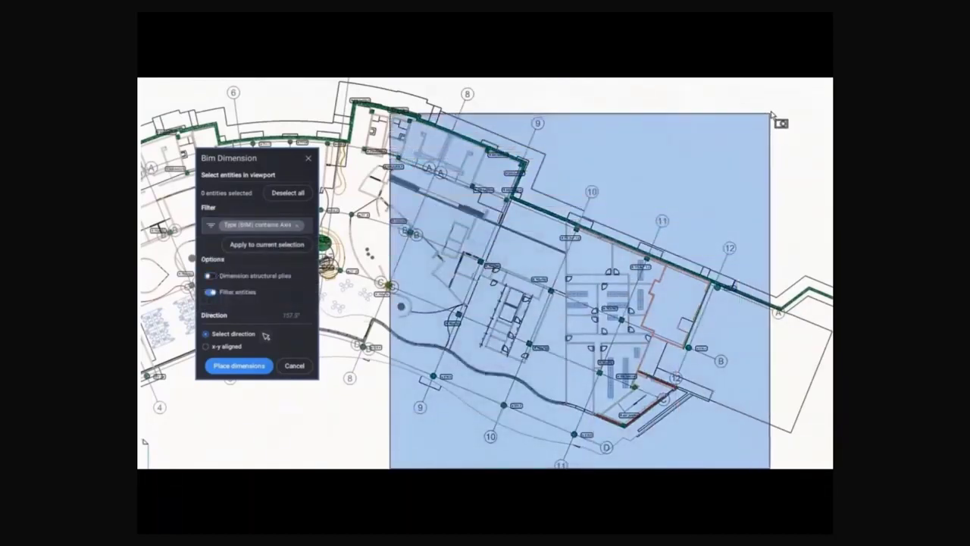
left_click(750, 147)
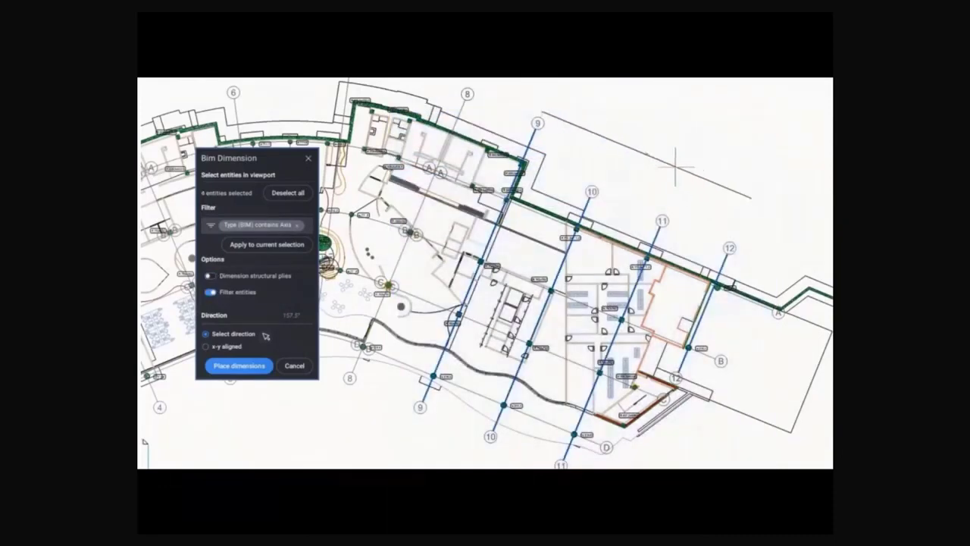
scroll(686, 182, "up", 2)
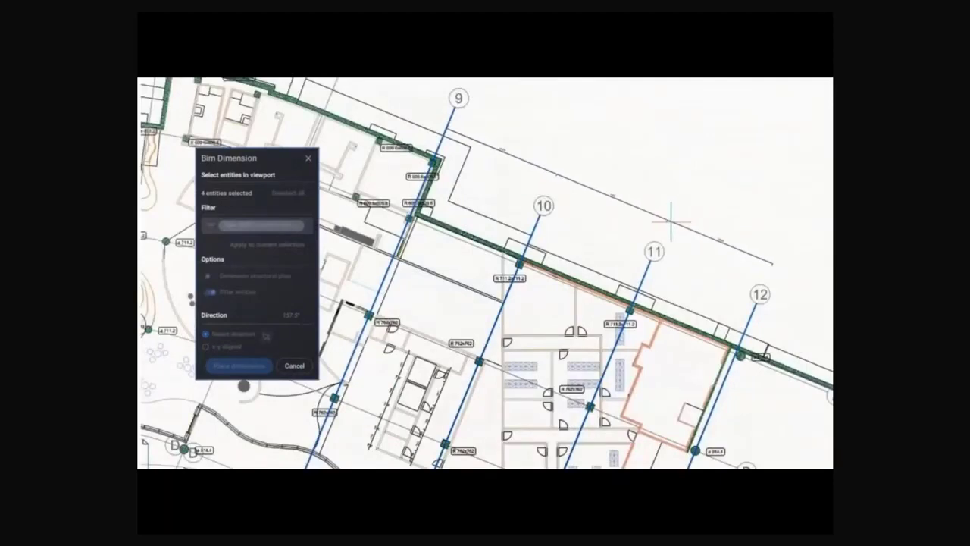
left_click(643, 204)
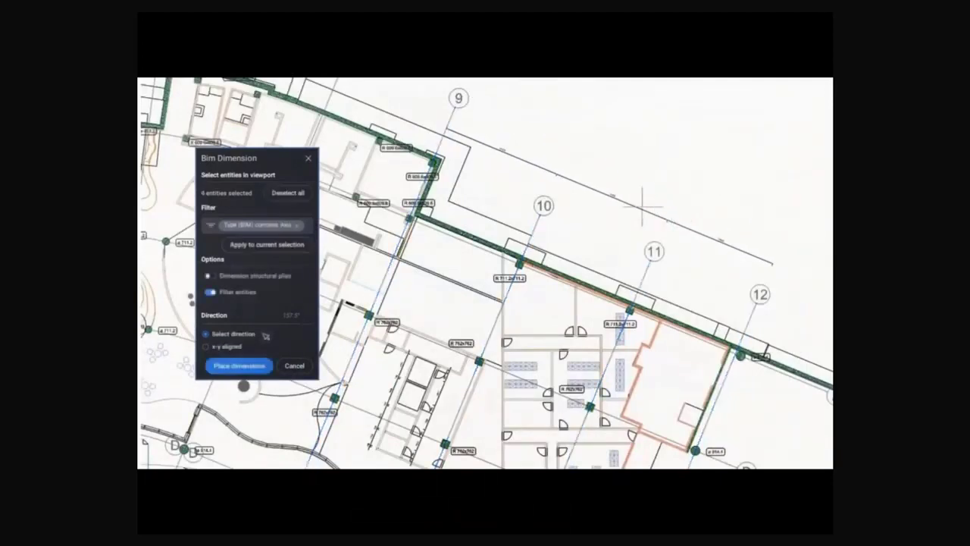
left_click(239, 366)
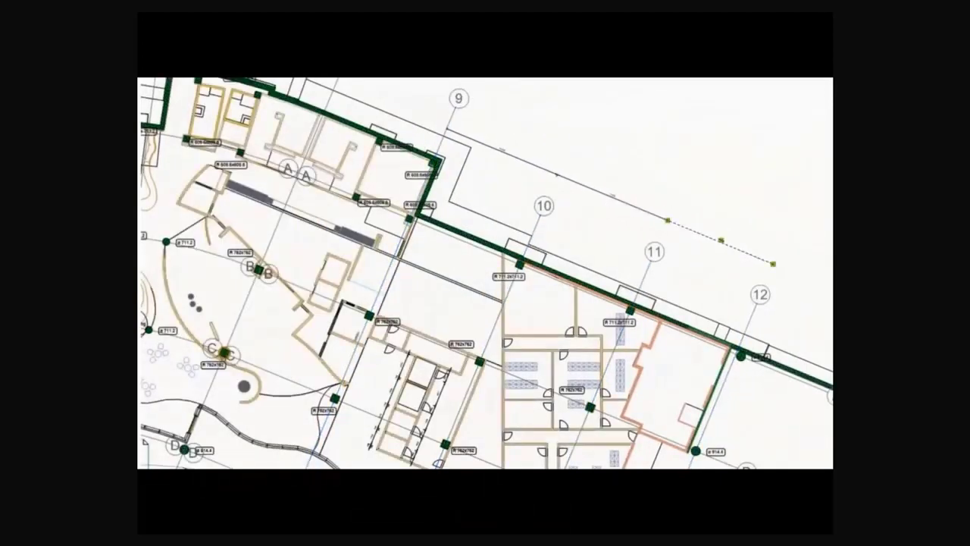
left_click(502, 150)
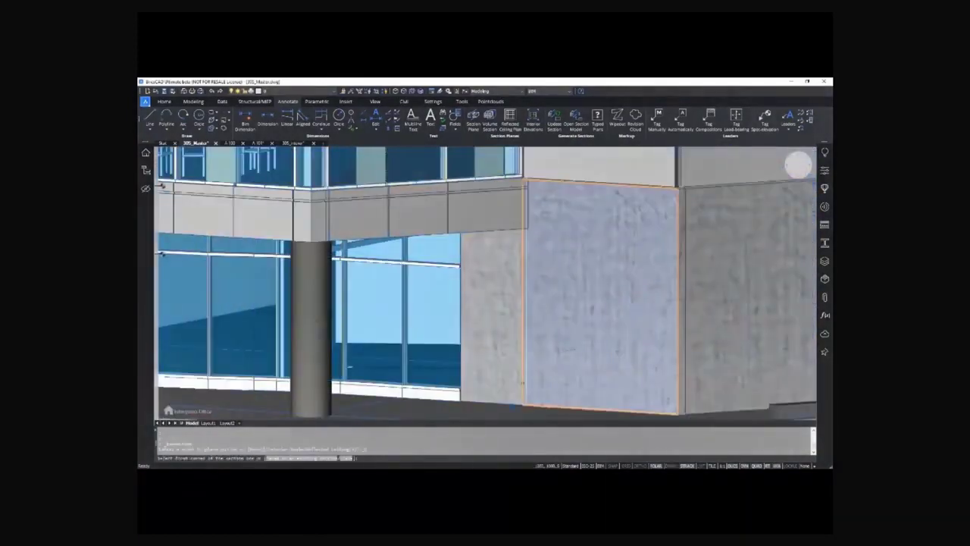
Complete the section box at the wall corner, clip the display to it, and orbit around the walls
left_click(483, 292)
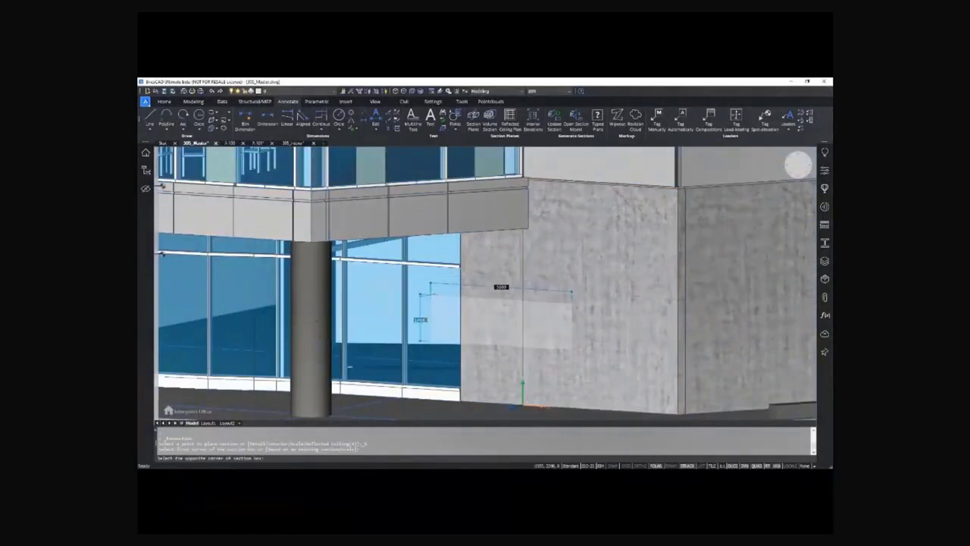
left_click(422, 328)
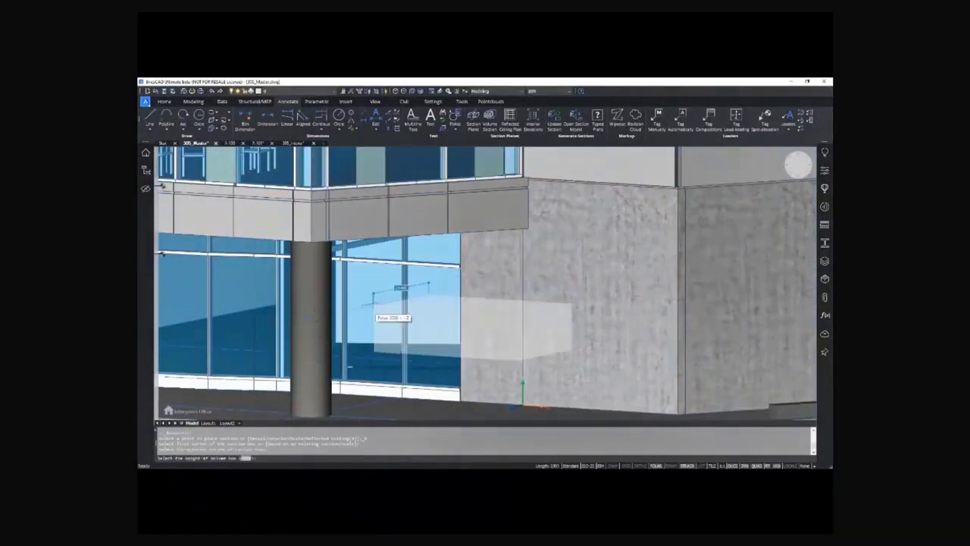
key("Return")
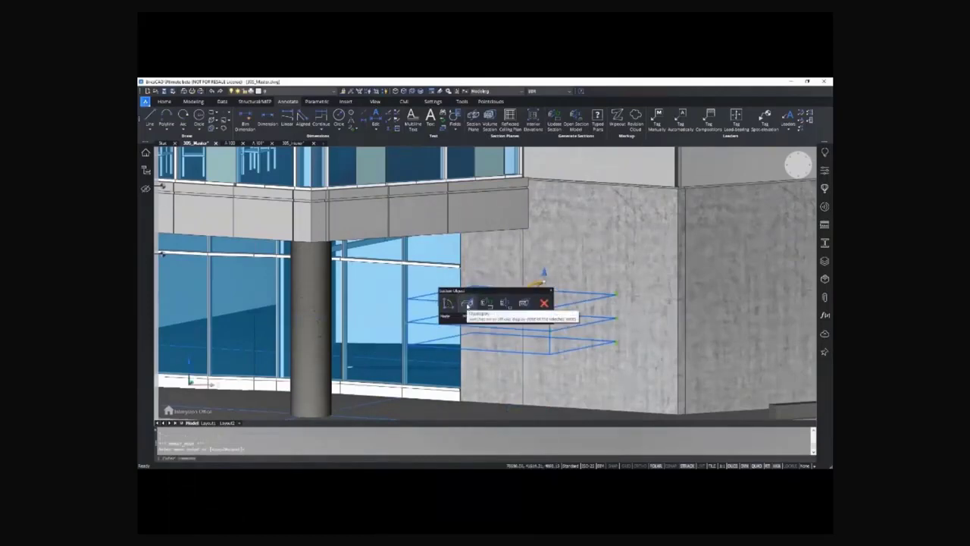
left_click(467, 303)
mouse_move(485, 319)
middle_mouse_down("shift")
mouse_move(530, 288)
mouse_move(523, 299)
mouse_move(644, 285)
middle_mouse_up("shift")
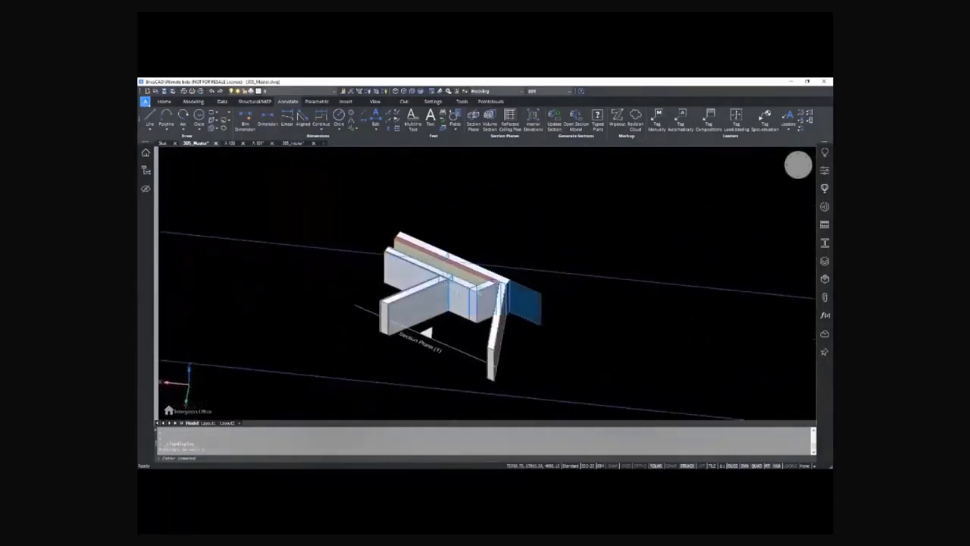
middle_click_drag(519, 308, 644, 300, "shift")
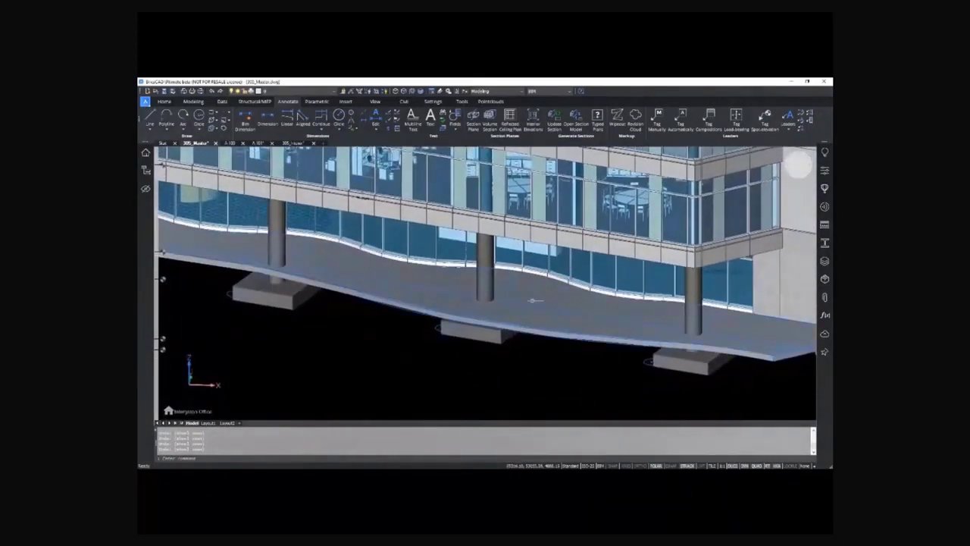
Draw a volume section box at the curved curtain wall base with two corners and a height
scroll(539, 265, "up", 3)
left_click(489, 115)
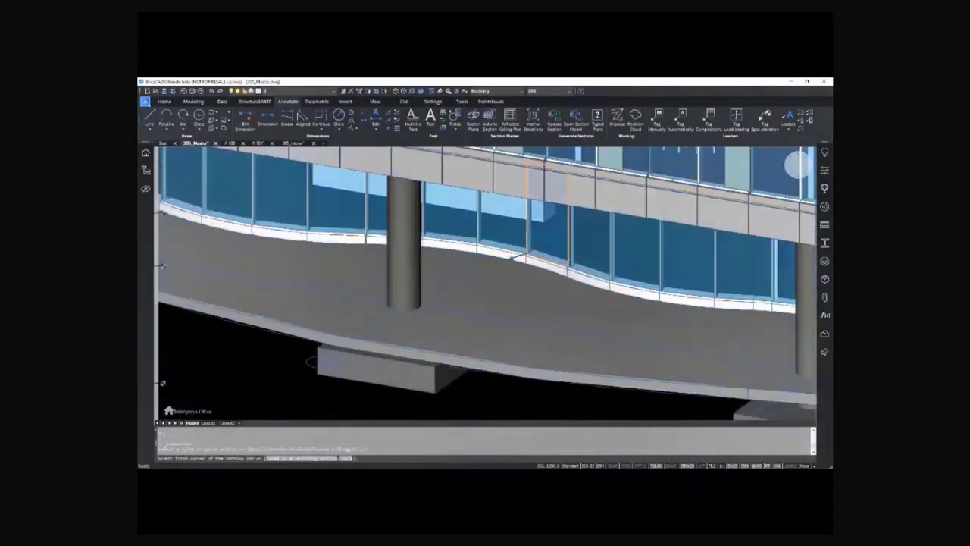
left_click(543, 245)
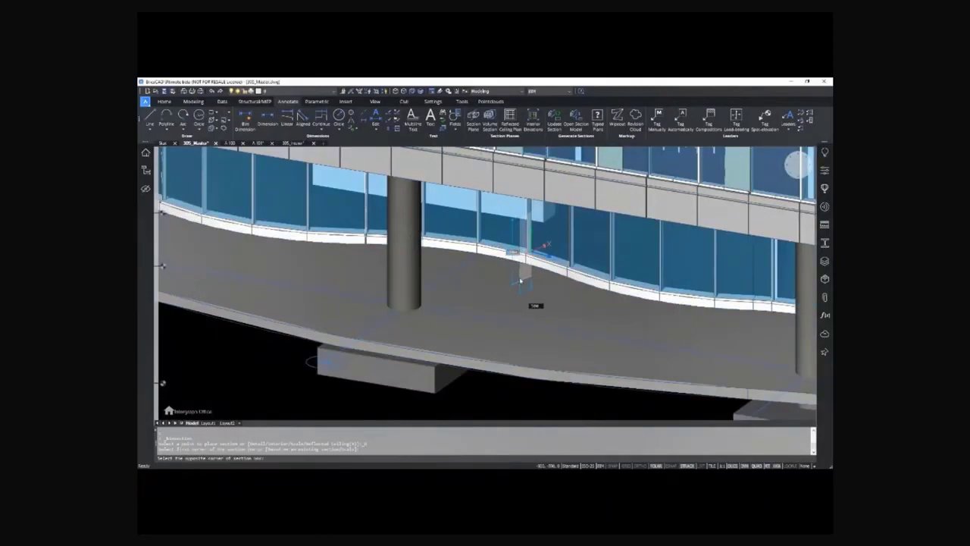
left_click(505, 297)
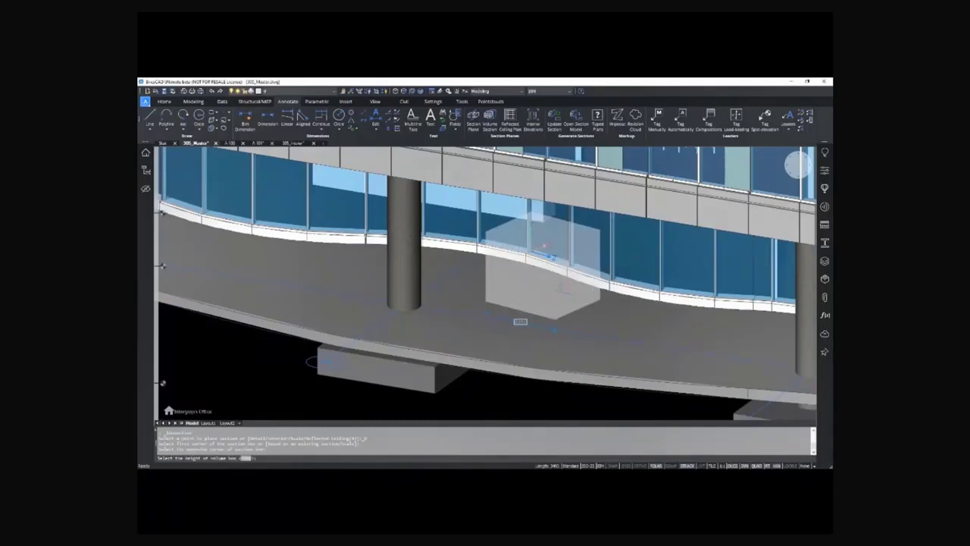
left_click(543, 251)
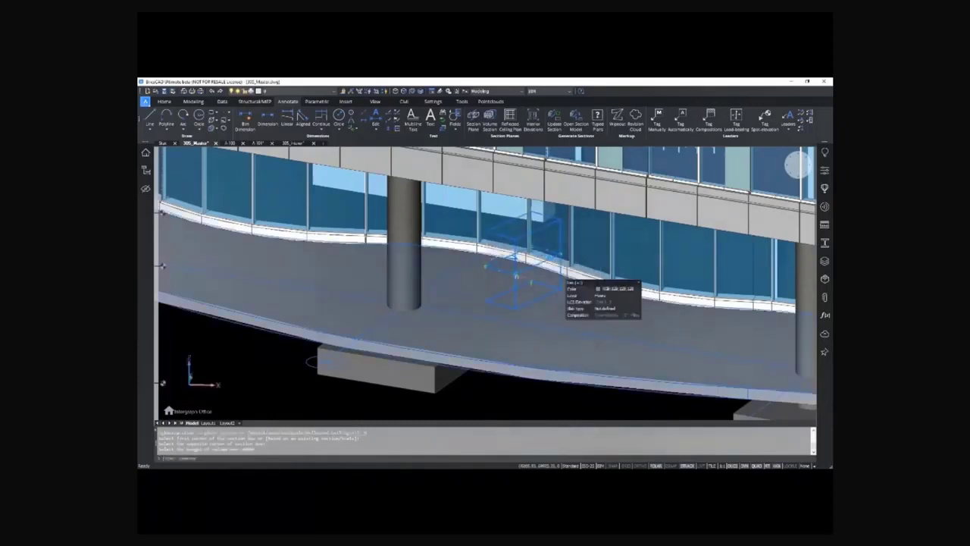
Clip the display to the section box and orbit around the clipped volume
left_click(555, 275)
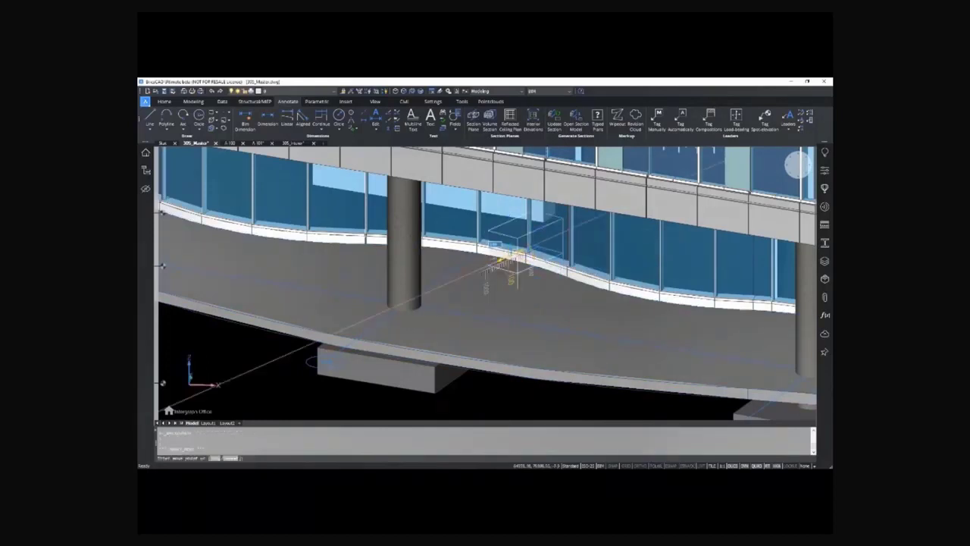
key("Escape")
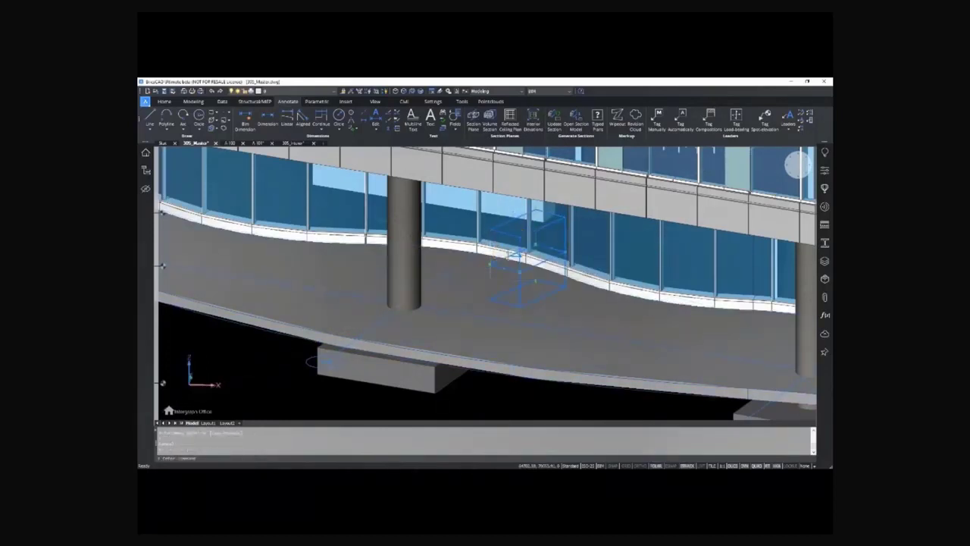
left_click(558, 261)
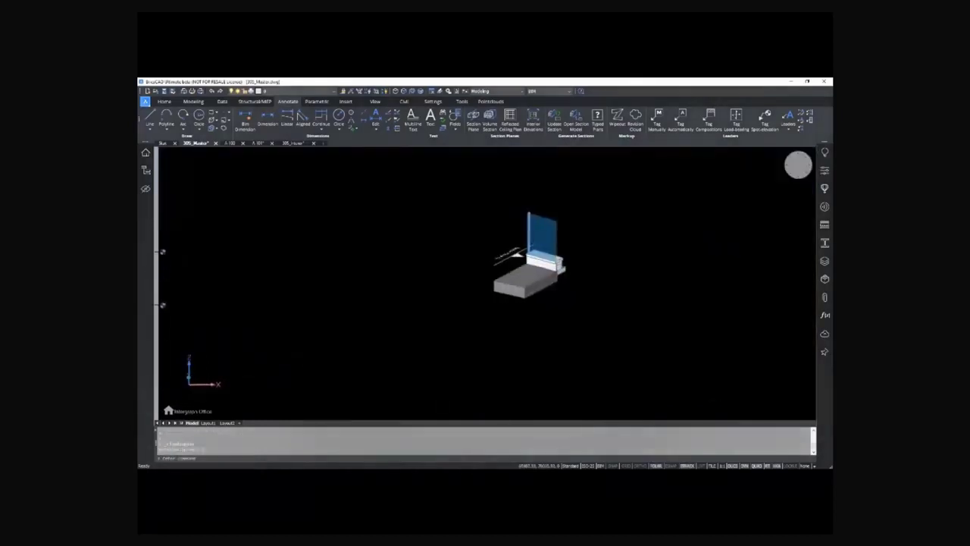
middle_click_drag(546, 258, 637, 243, "shift")
middle_click_drag(540, 231, 534, 235, "shift")
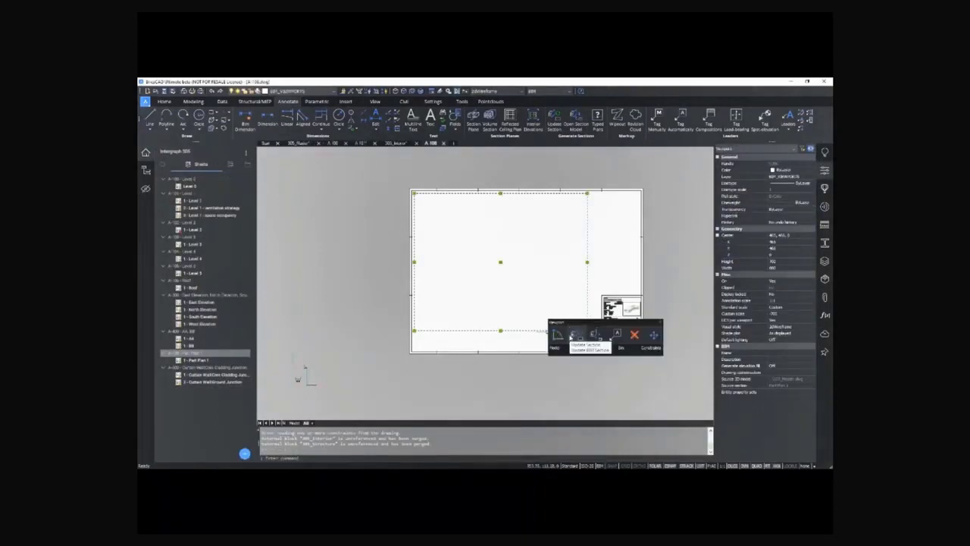
Update the BIM sections on sheet A-100 and zoom in on the curtain wall junction callouts
left_click(575, 335)
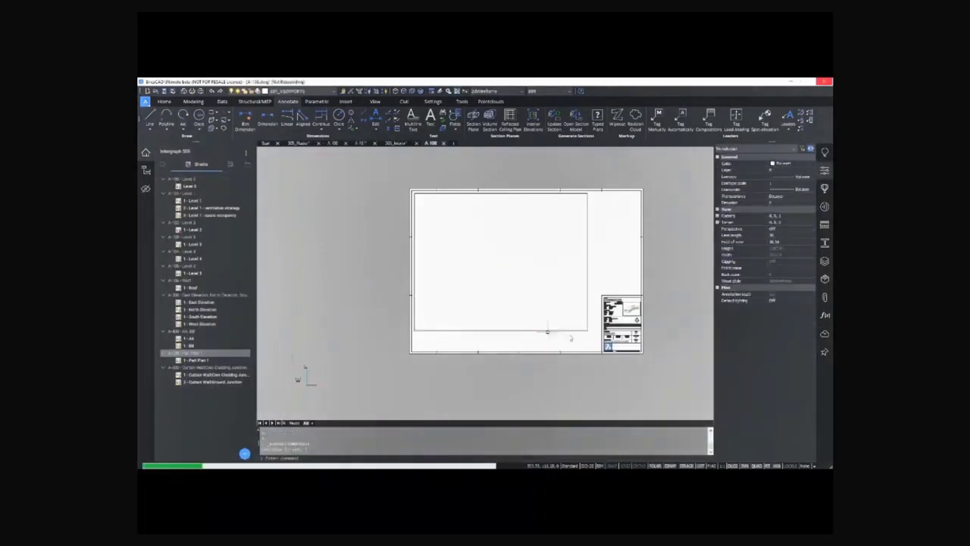
scroll(531, 330, "up", 2)
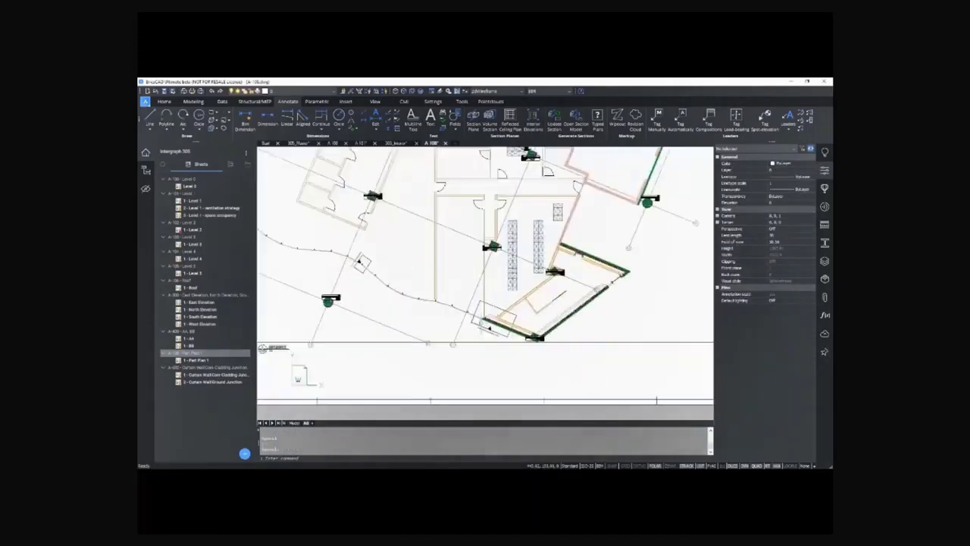
scroll(519, 326, "up", 2)
scroll(508, 326, "up", 2)
scroll(509, 358, "up", 2)
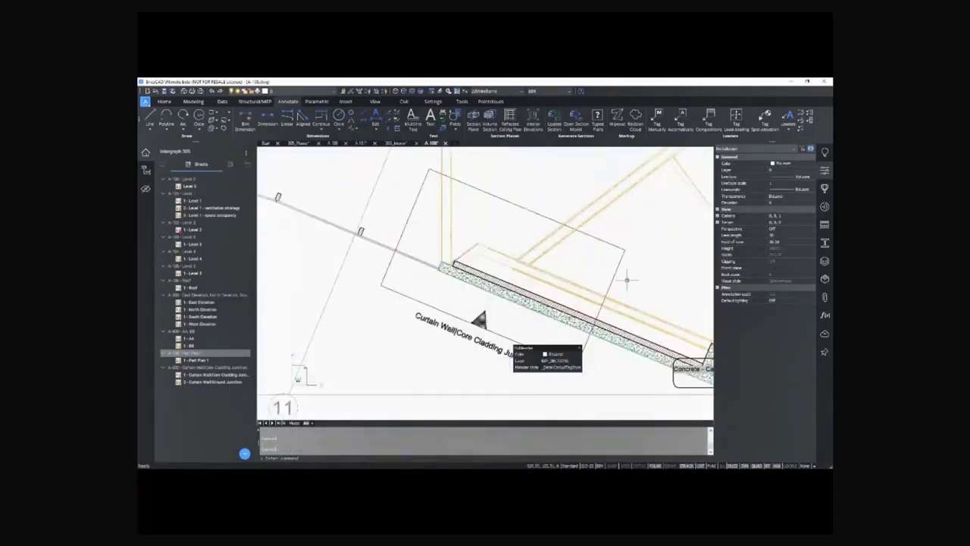
scroll(656, 391, "down", 2)
scroll(656, 391, "down", 2)
scroll(656, 390, "down", 2)
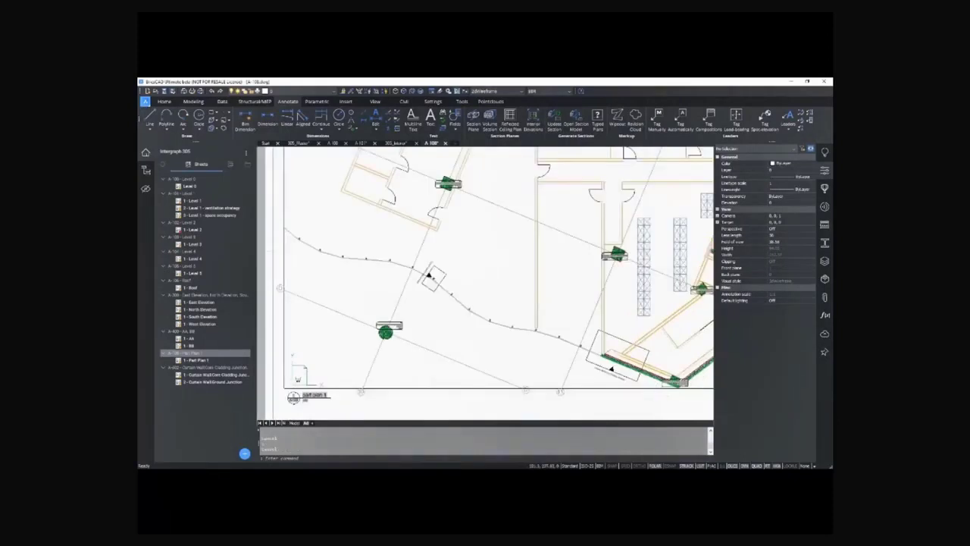
scroll(424, 278, "up", 3)
scroll(447, 242, "up", 2)
scroll(477, 254, "up", 1)
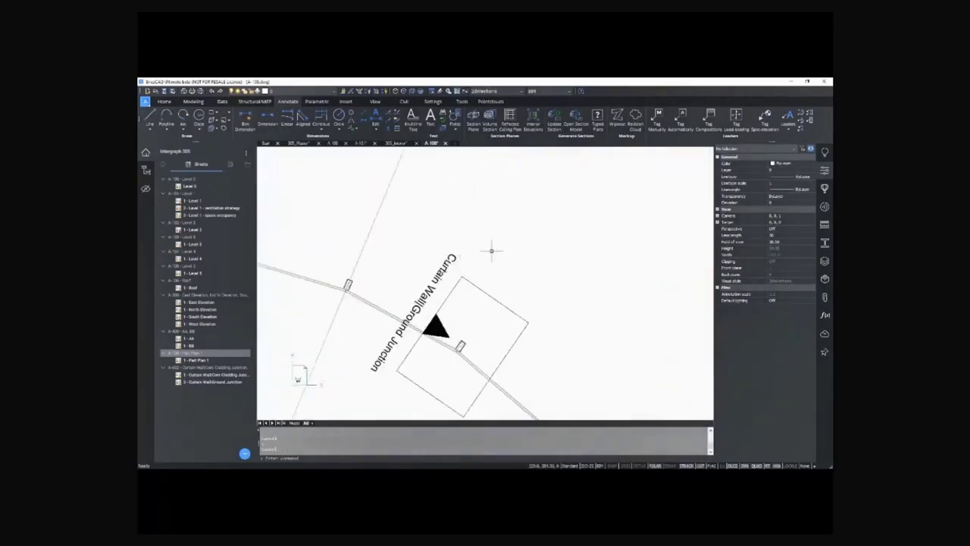
scroll(424, 235, "down", 5)
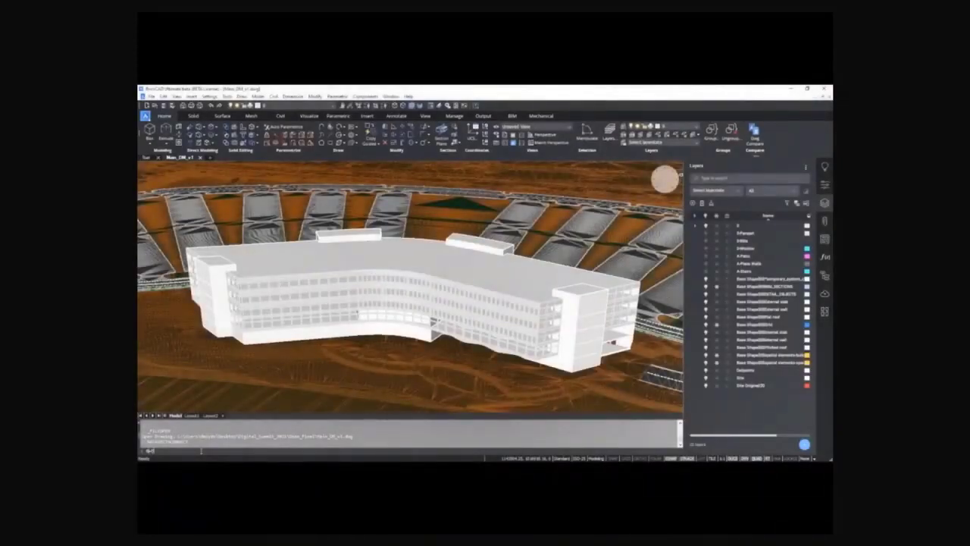
Run DATACOLLECTION to live-link the building model into Twinmotion
type("ta")
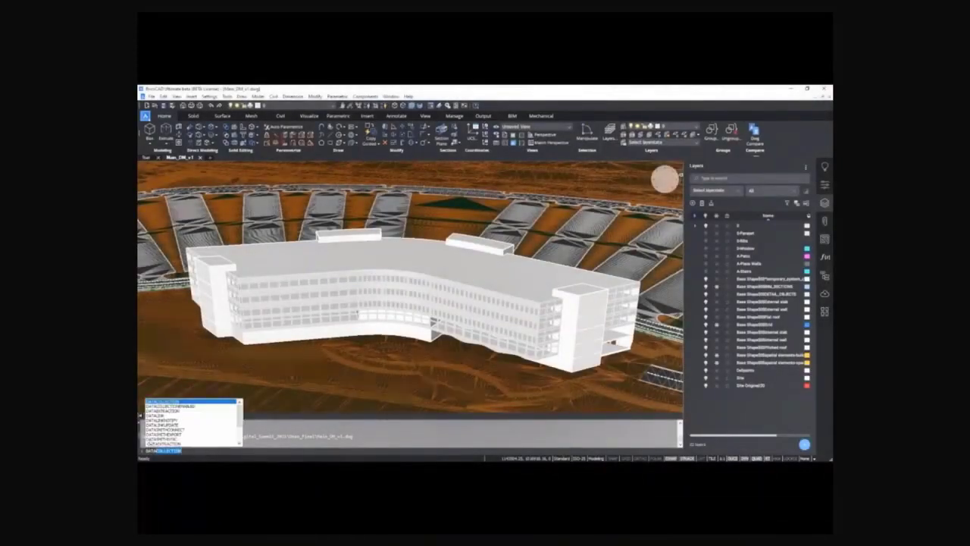
key("Return")
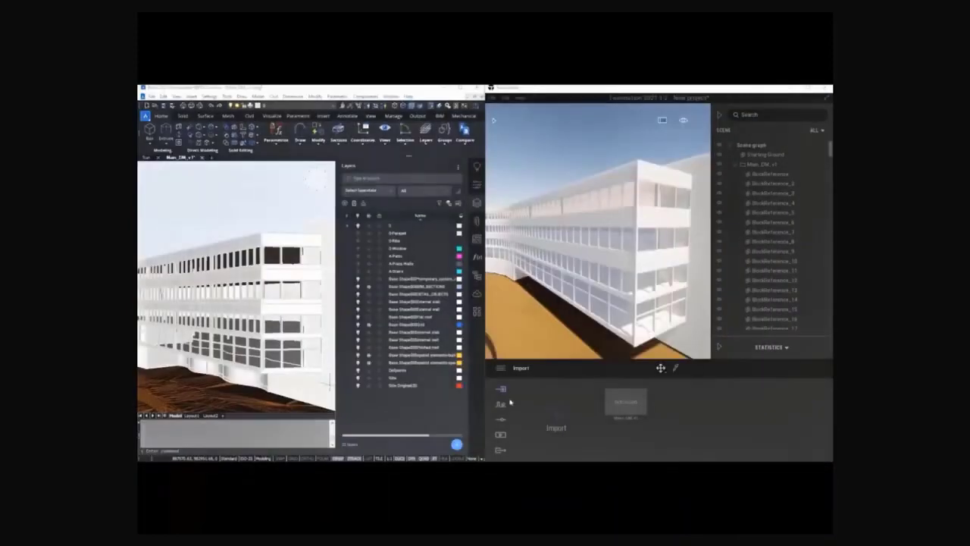
Toggle the 0-Parapet and 0-Fins layers and turn on the 0-Window layer
left_click(358, 233)
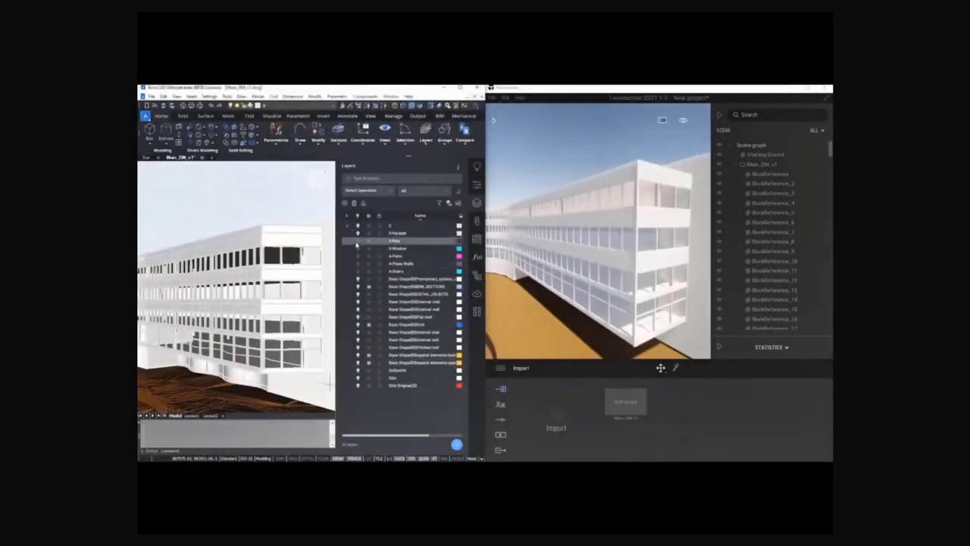
left_click(358, 241)
left_click(357, 249)
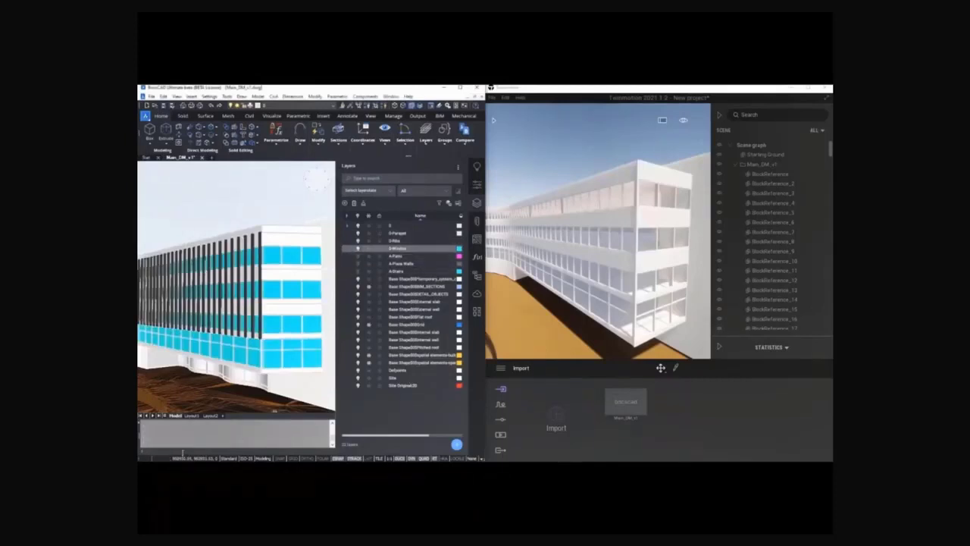
Re-sync the model to Twinmotion with DATACOLLECTION and play the video
type("data")
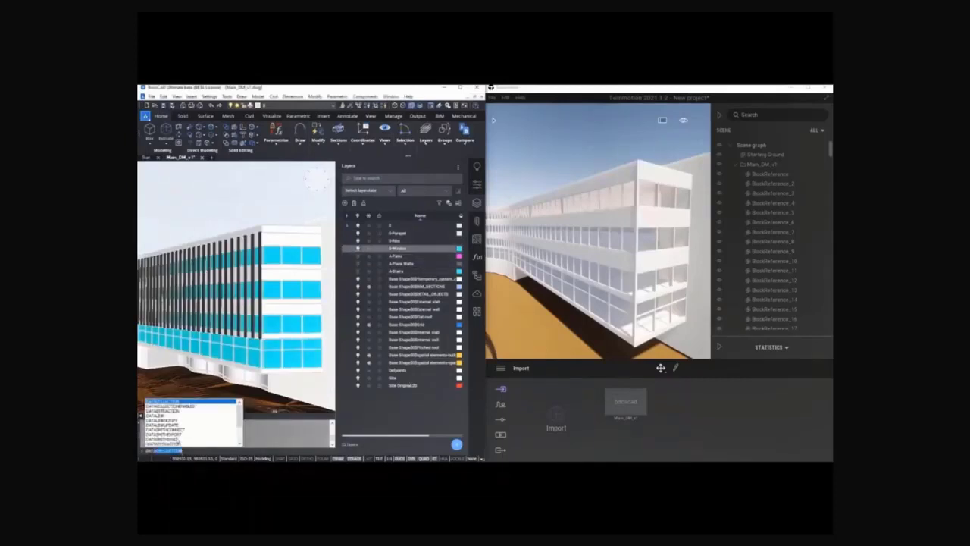
key("Return")
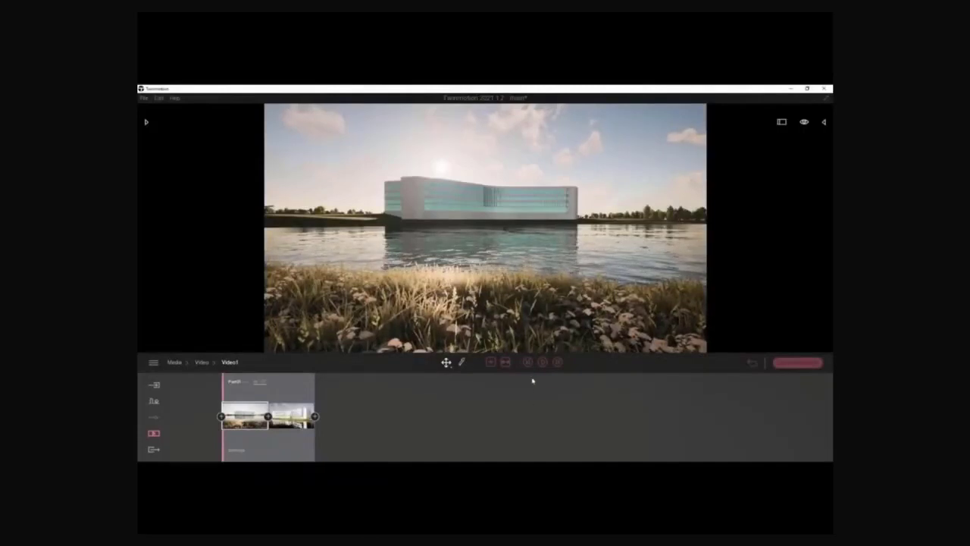
left_click(542, 364)
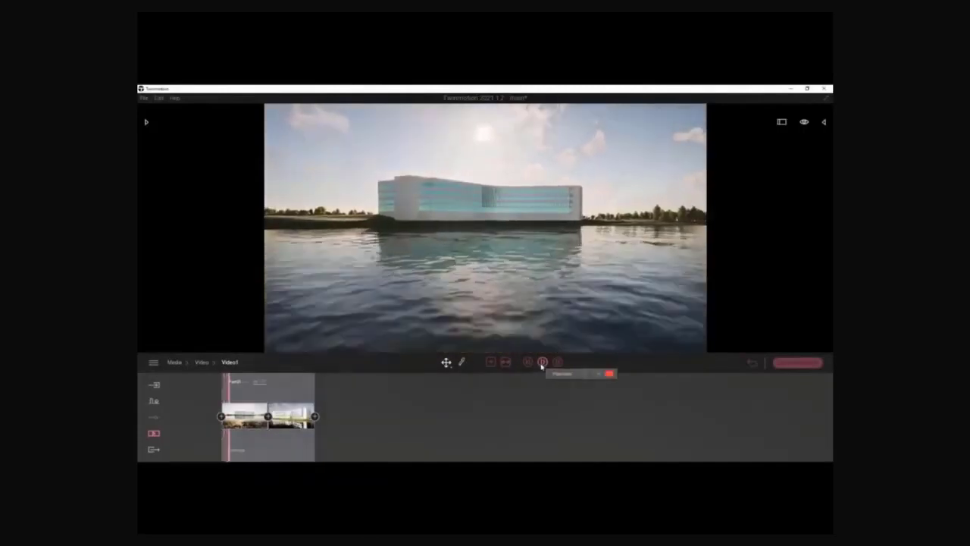